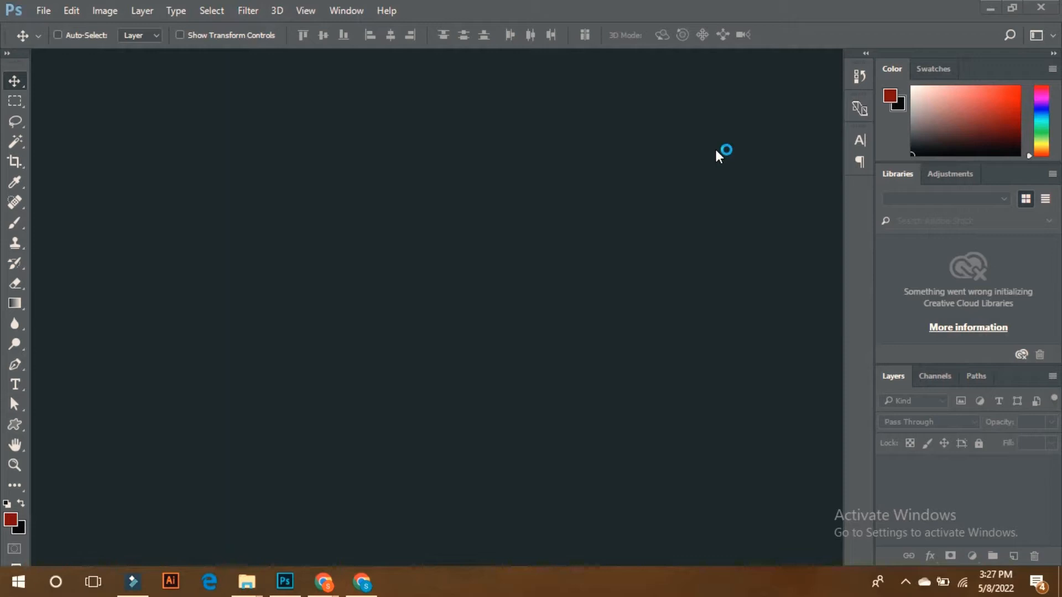
Switch to Chrome and review the banners and collection images on the Sapphire store's home page
mouse_move(323, 581)
click(408, 531)
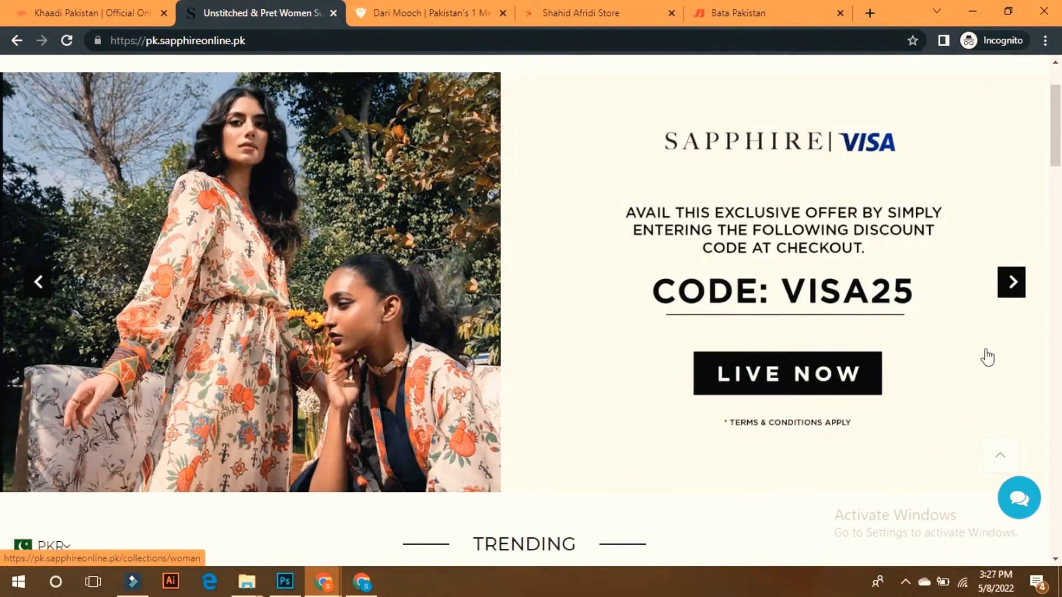
scroll(1, 237, down, 8)
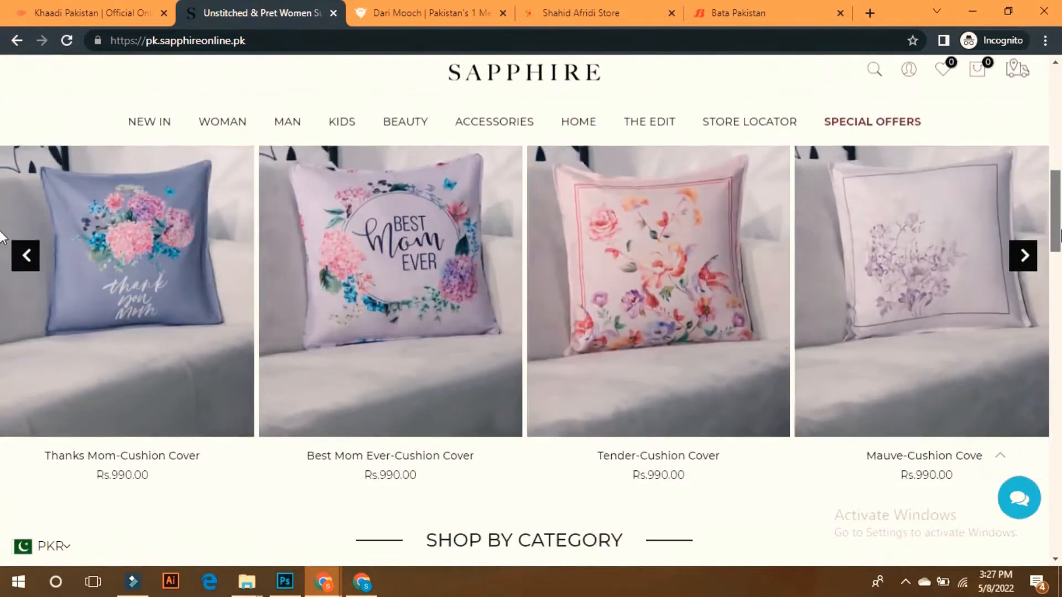
scroll(1, 236, down, 10)
scroll(3, 429, up, 5)
scroll(852, 376, down, 2)
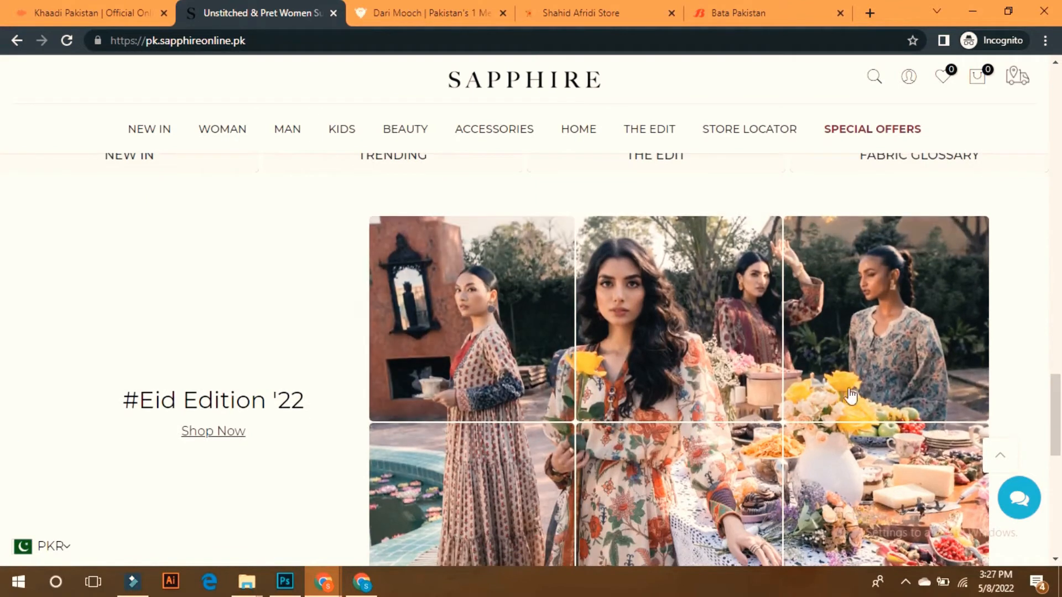
scroll(2, 260, up, 5)
scroll(3, 260, up, 5)
Review the home page banners of the Dari Mooch and Shahid Afridi stores
click(462, 8)
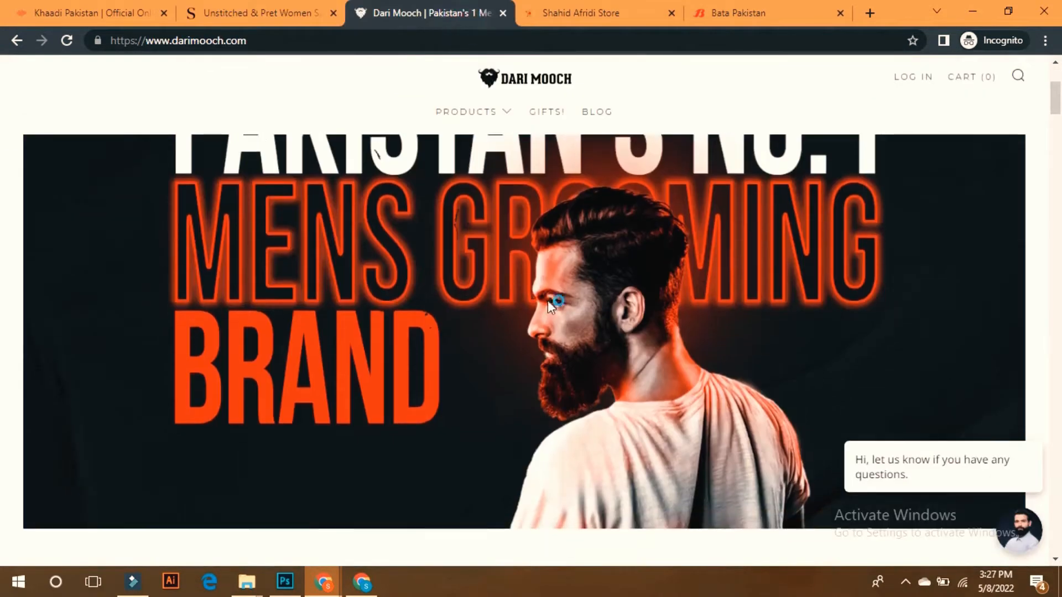
scroll(718, 266, down, 1)
click(597, 14)
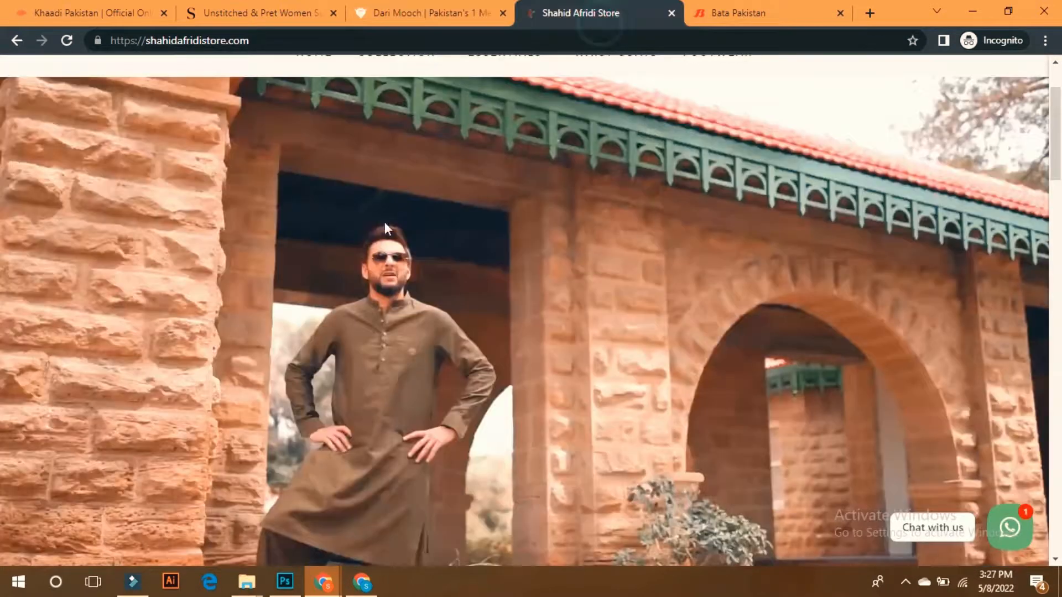
scroll(734, 310, up, 1)
scroll(369, 281, down, 4)
scroll(615, 176, up, 5)
Examine the Mother's Day, Marie Claire and ambassador shoe banners on the Bata Pakistan home page
click(738, 13)
scroll(2, 148, up, 1)
scroll(2, 151, down, 1)
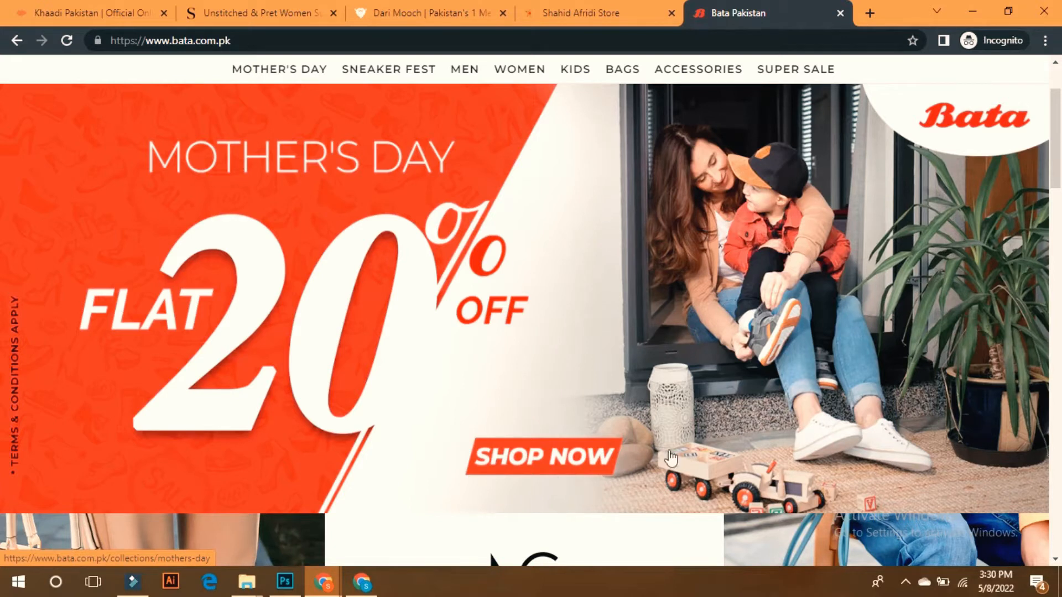
scroll(653, 238, down, 7)
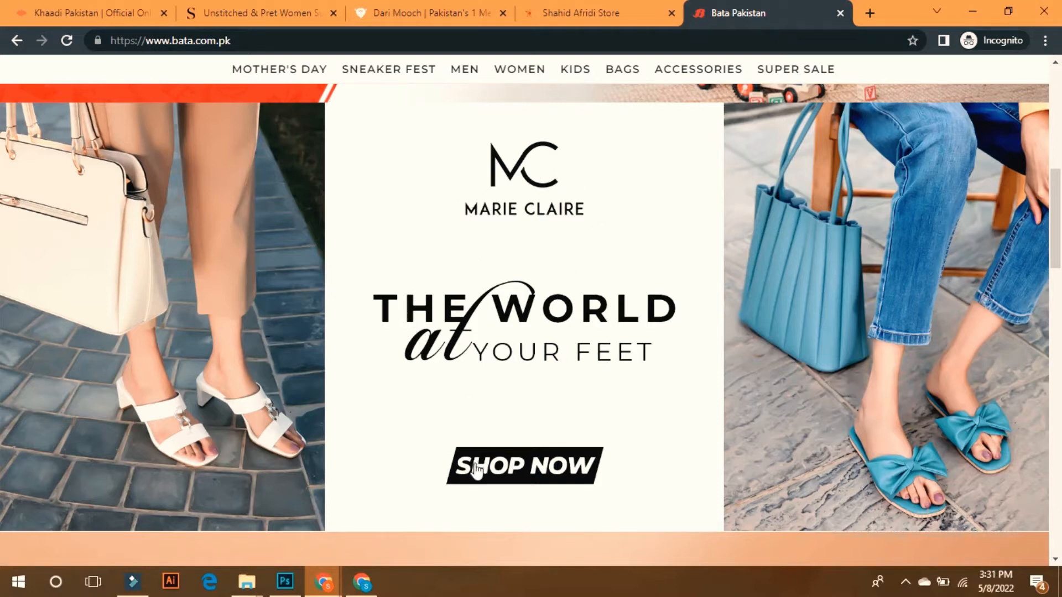
drag(1057, 194, 1040, 287)
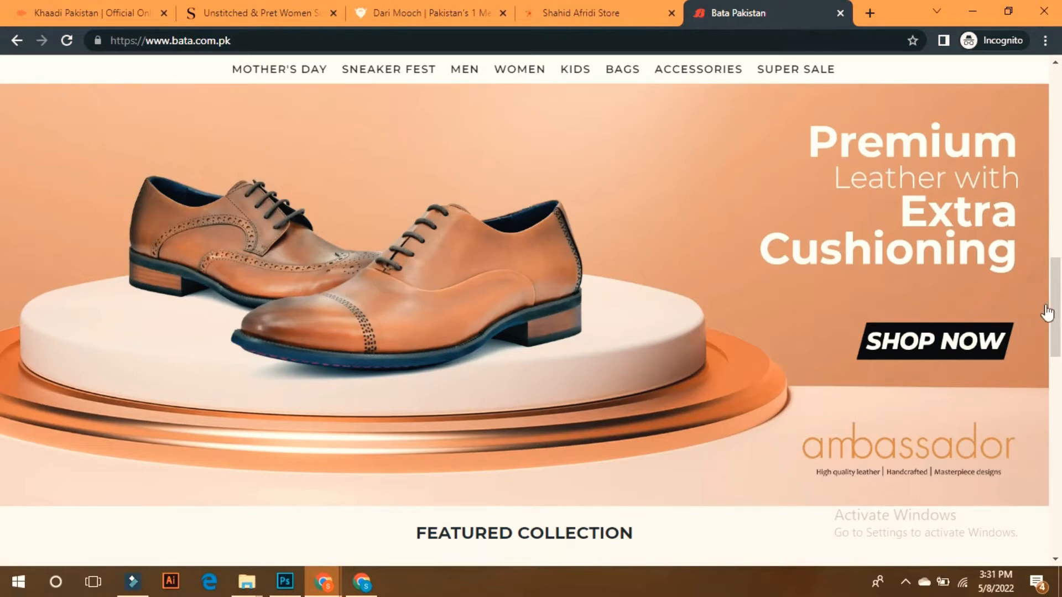
scroll(2, 290, up, 1)
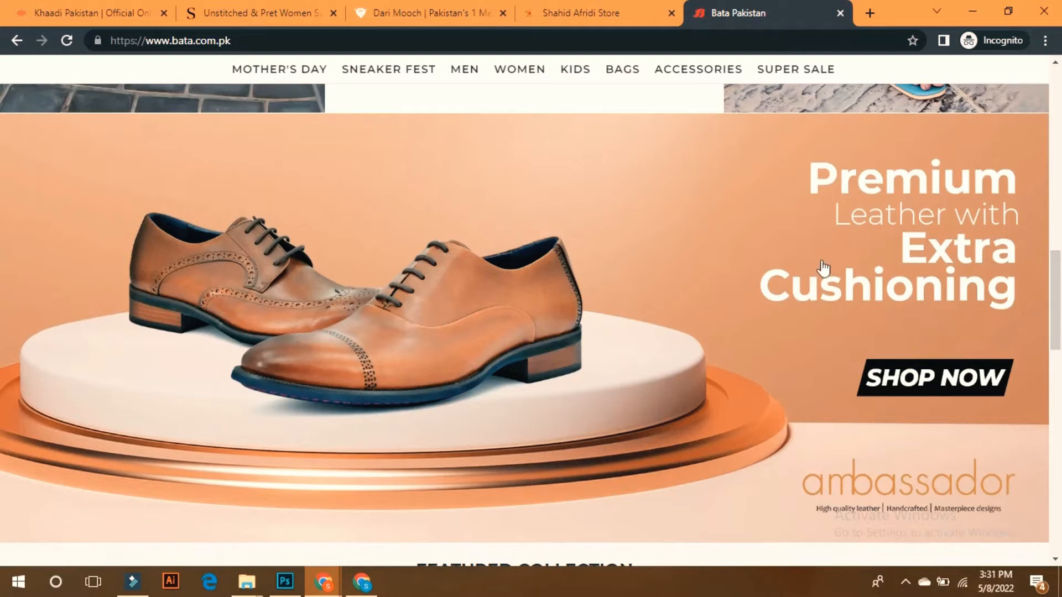
scroll(593, 295, down, 1)
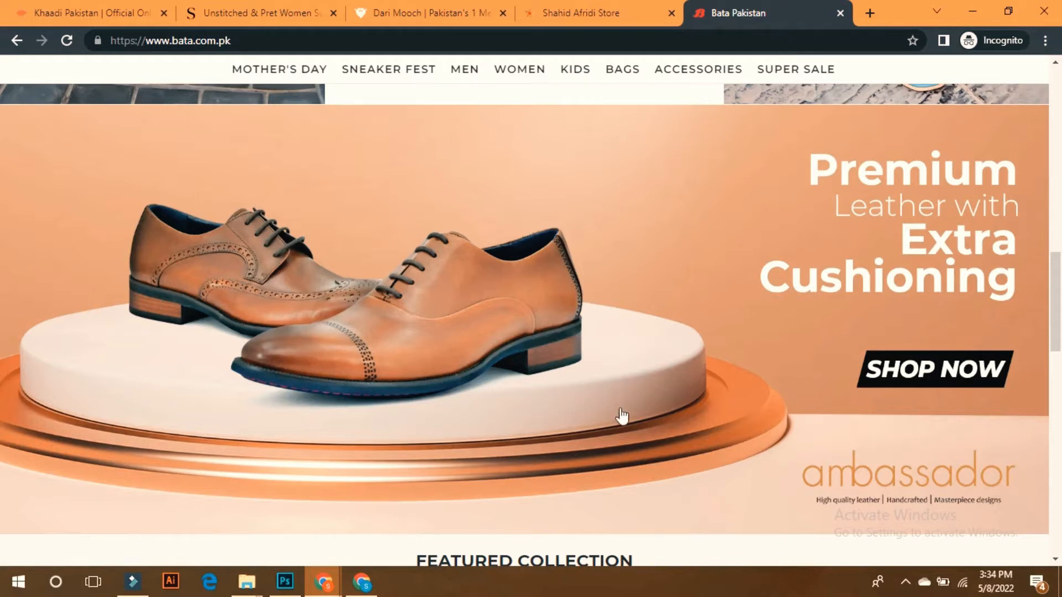
Switch to Photoshop and create a new document 1920 pixels wide and 1080 pixels high
click(285, 582)
click(38, 17)
click(38, 29)
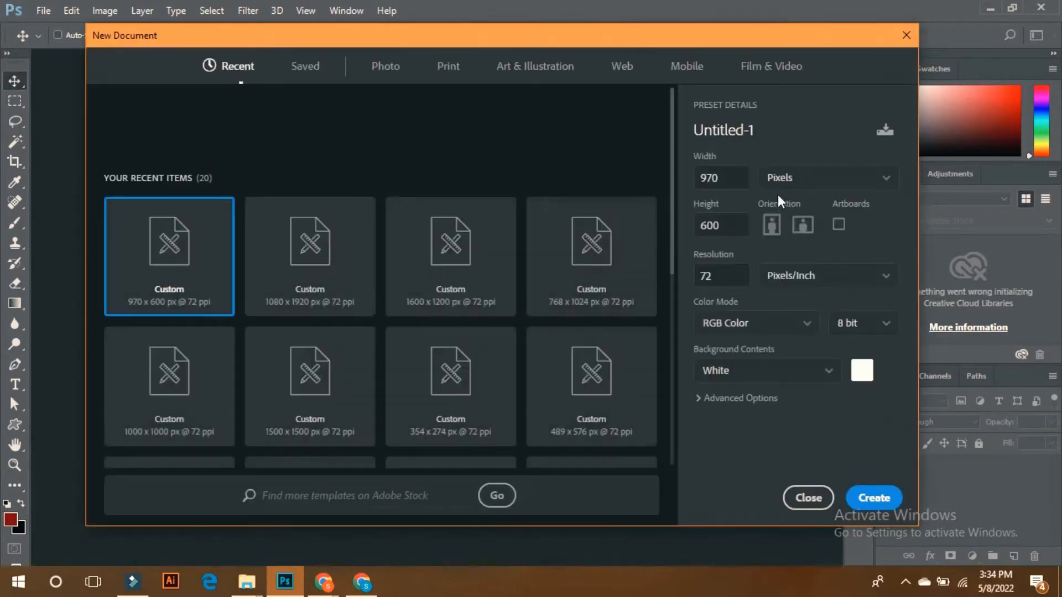
click(716, 177)
text(192)
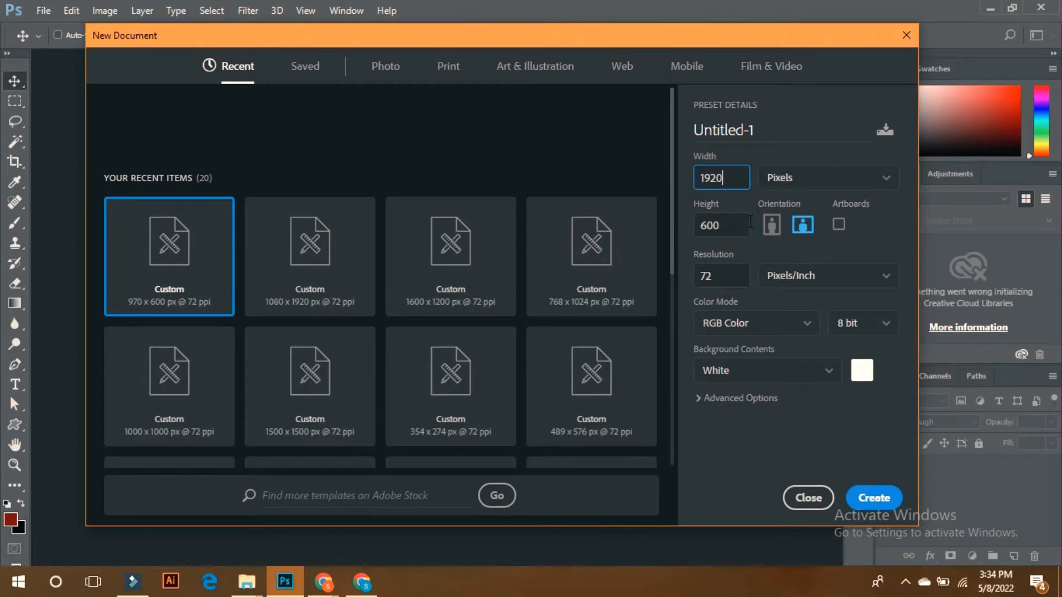
click(745, 227)
text(1080)
key(Return)
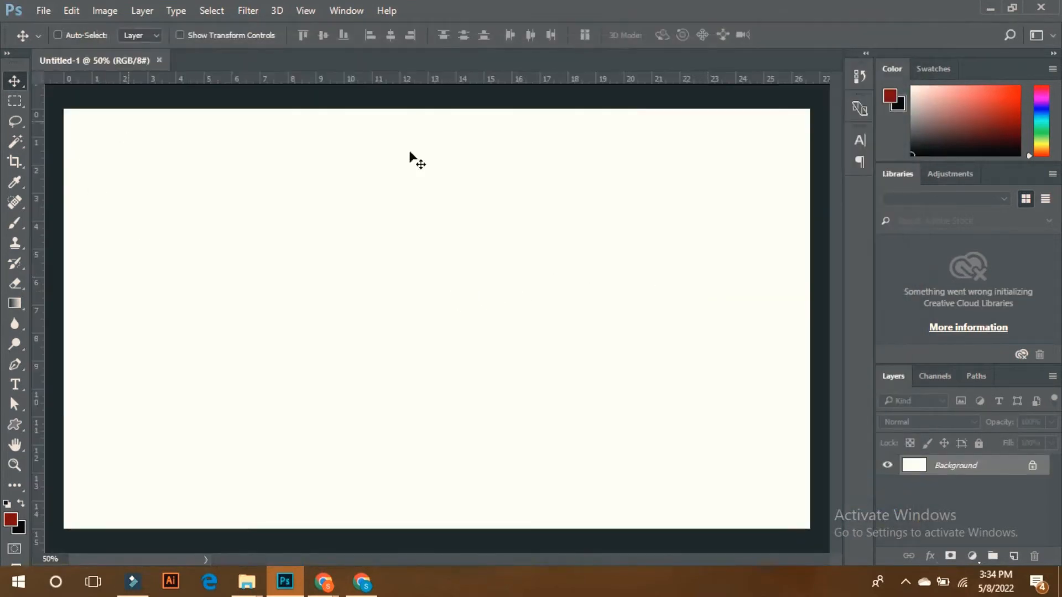
Switch to Chrome and look through the slider banners on the Khaadi and Sapphire home pages
mouse_move(323, 581)
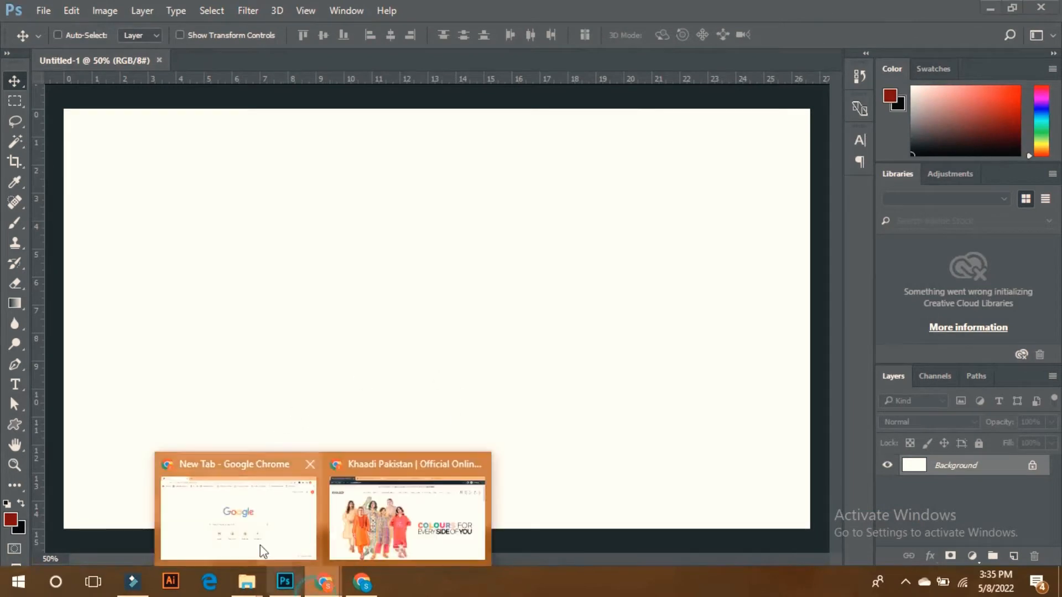
click(407, 519)
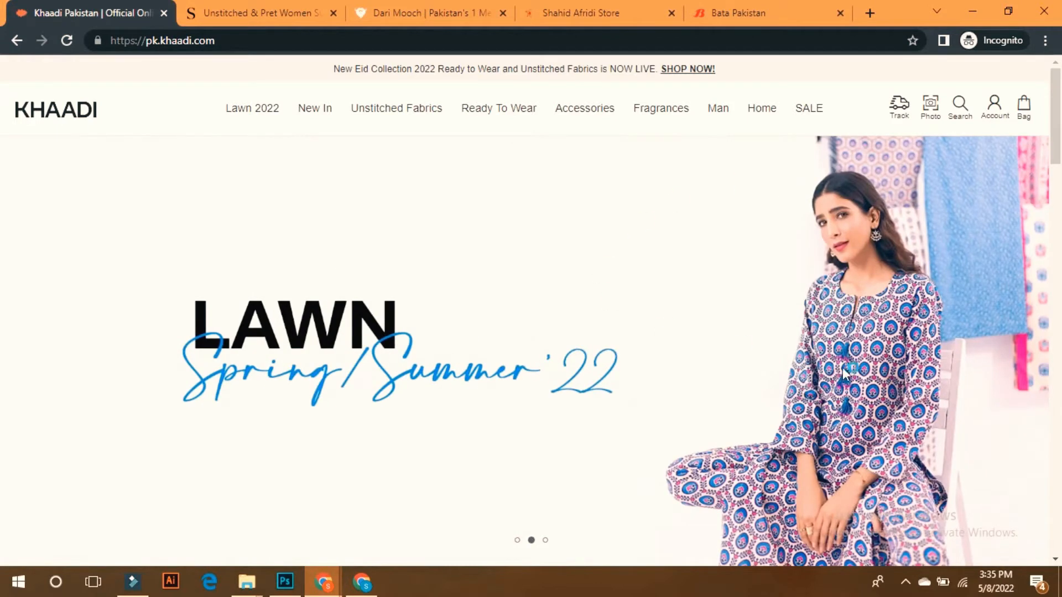
scroll(898, 310, down, 1)
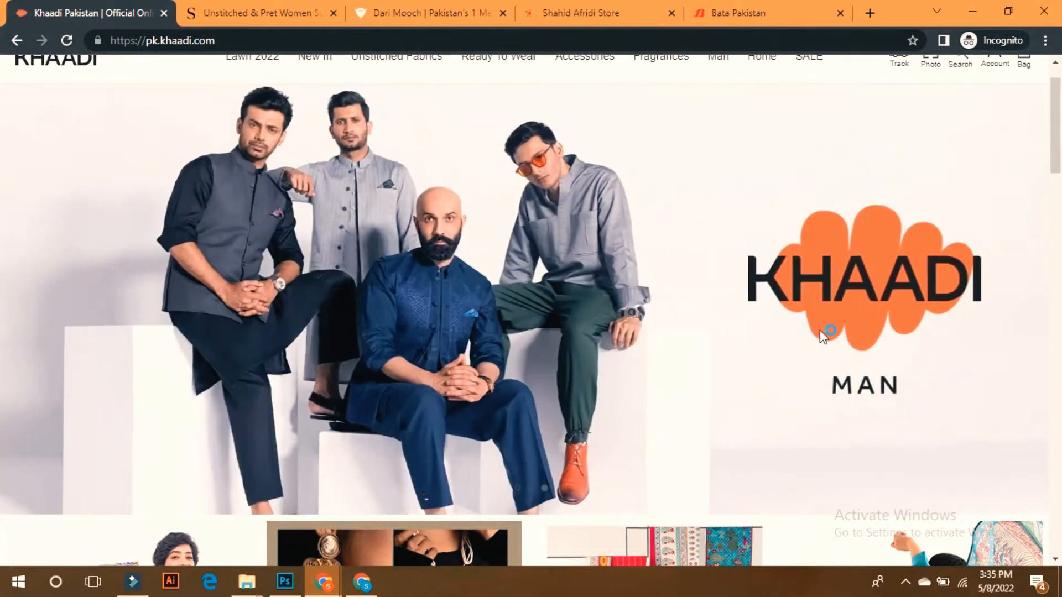
click(260, 13)
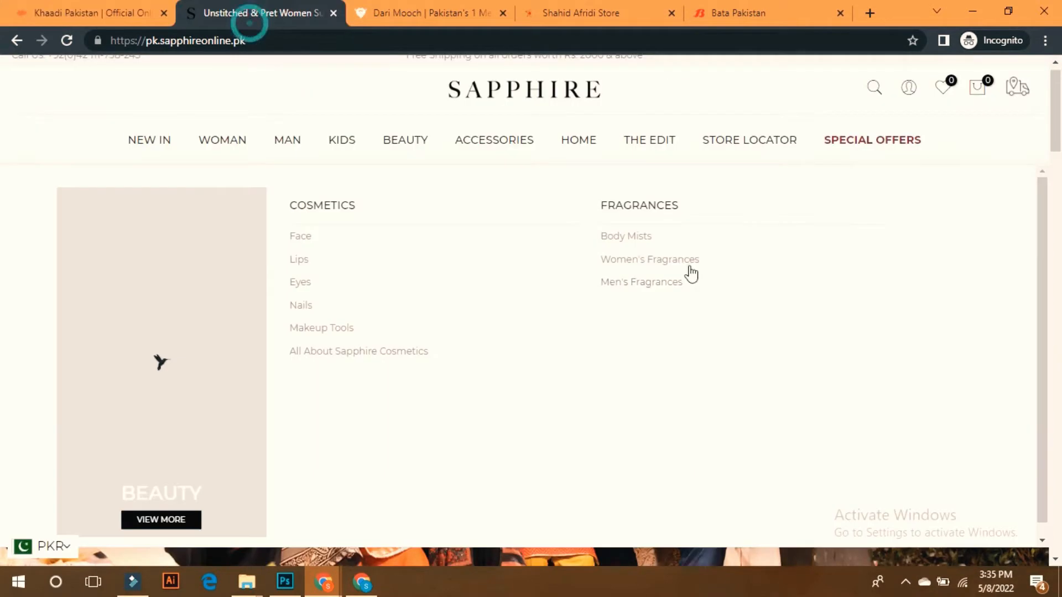
scroll(1012, 376, down, 1)
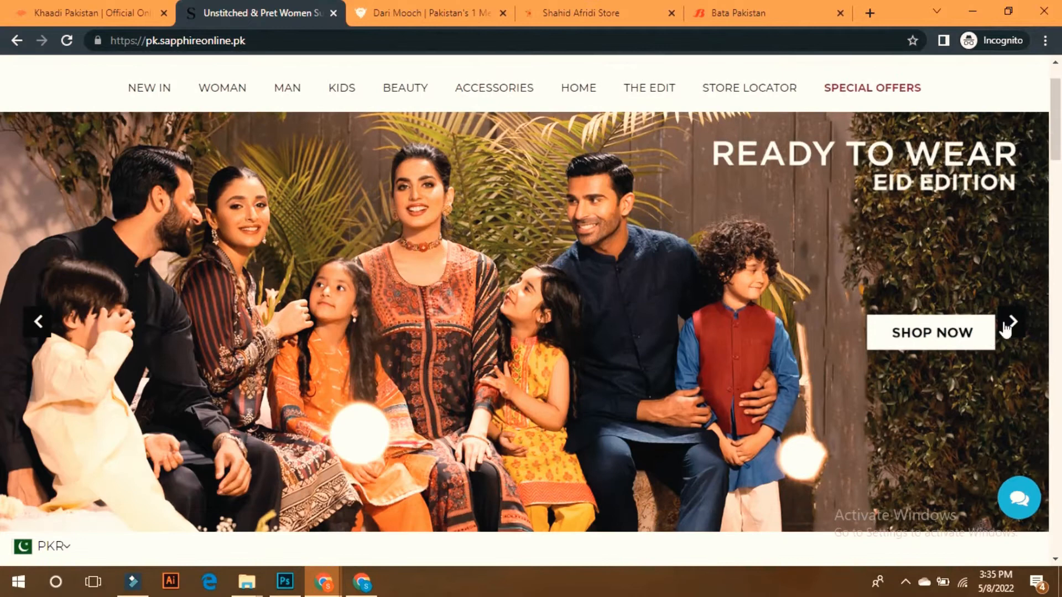
click(1014, 322)
scroll(1020, 334, up, 1)
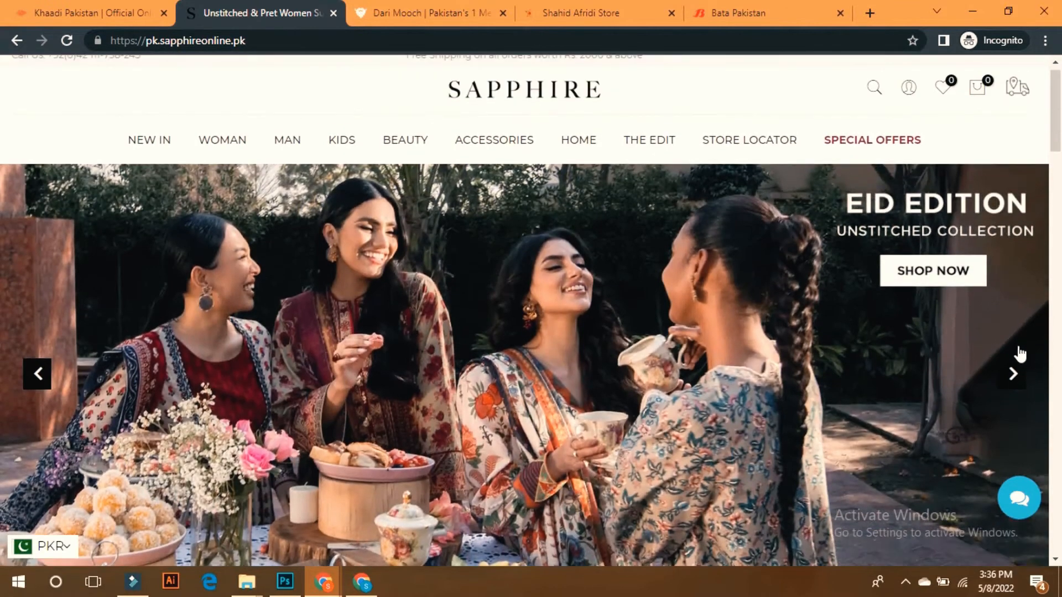
scroll(1018, 347, down, 1)
scroll(1017, 347, up, 1)
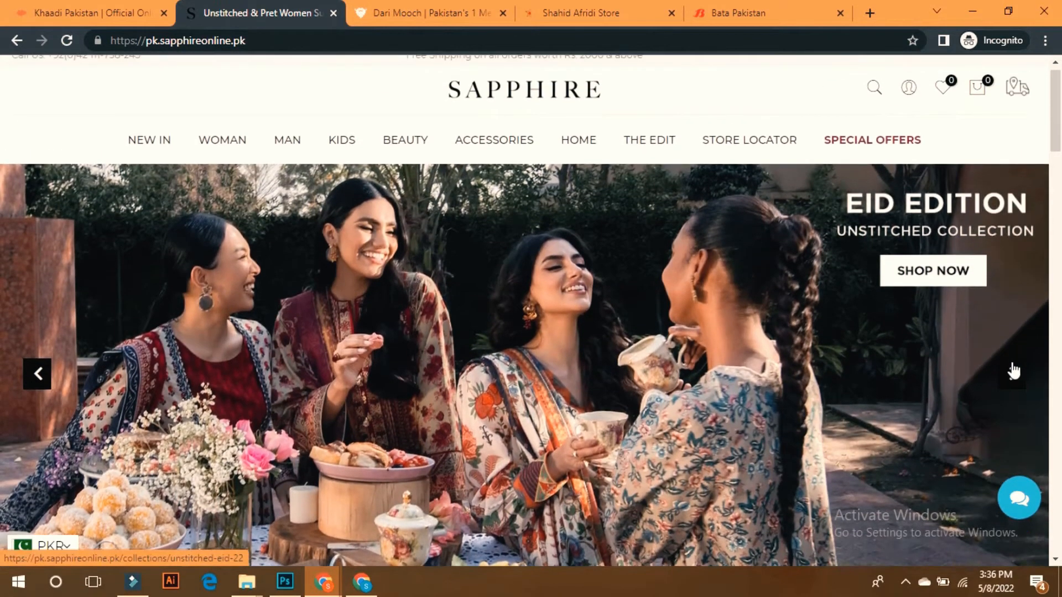
click(1013, 373)
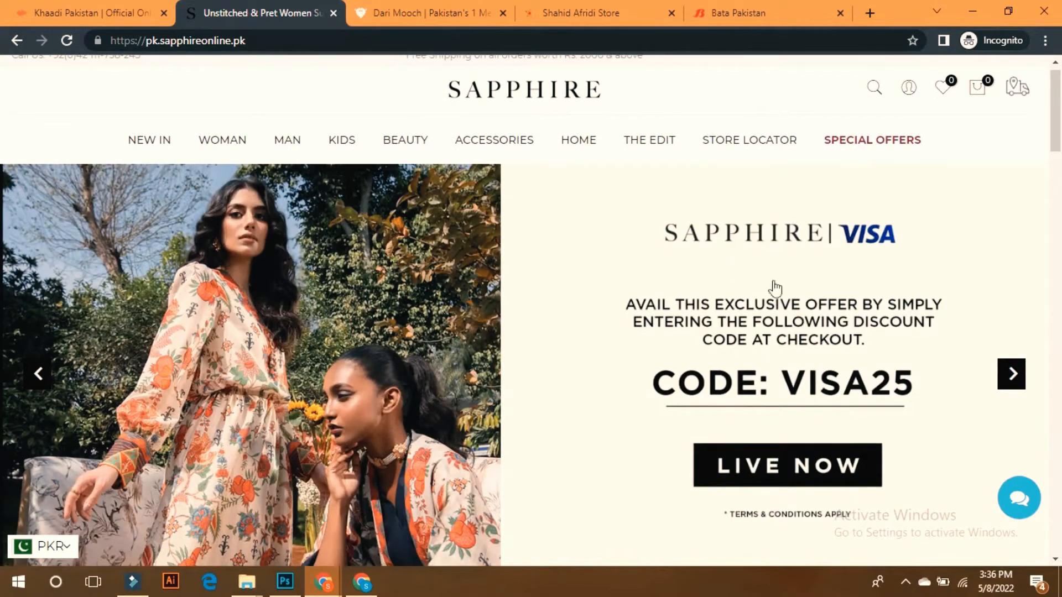
Check the Dari Mooch and Shahid Afridi stores again and bring Bata's Mother's Day banner into view
click(434, 12)
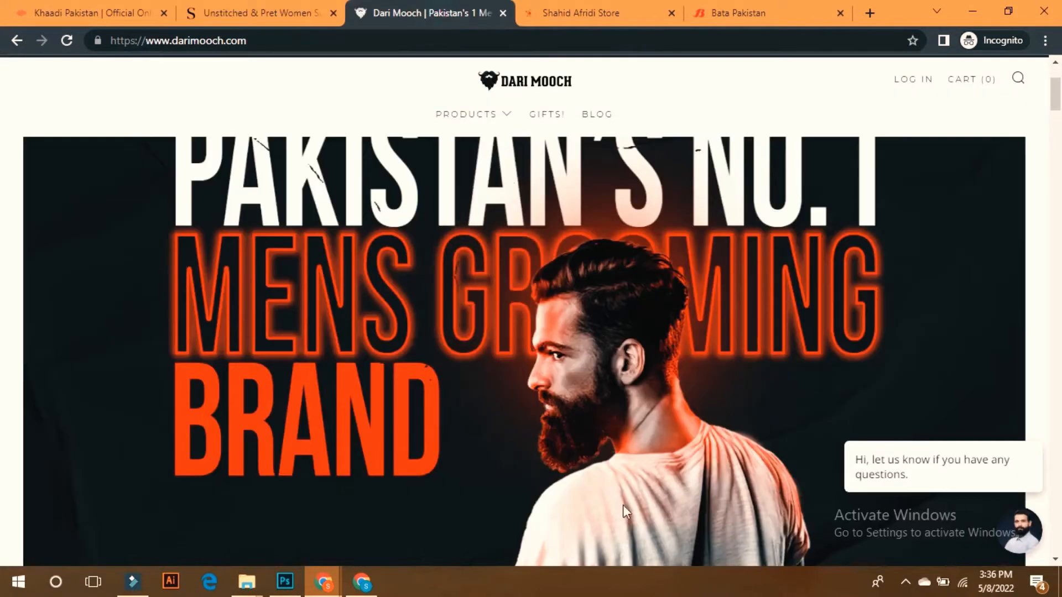
click(550, 17)
click(716, 16)
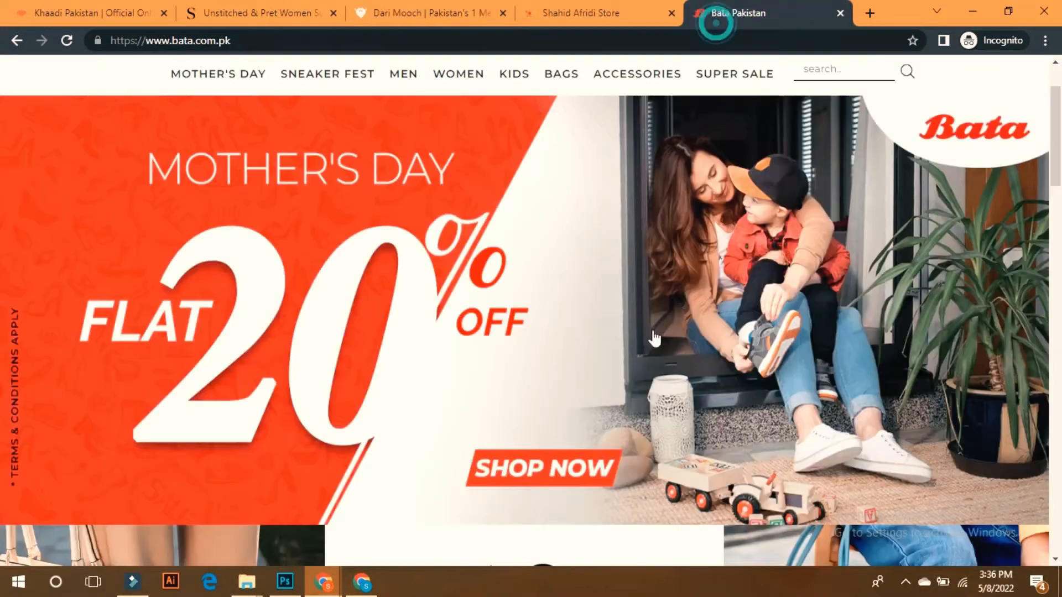
scroll(672, 293, up, 1)
right_click(666, 259)
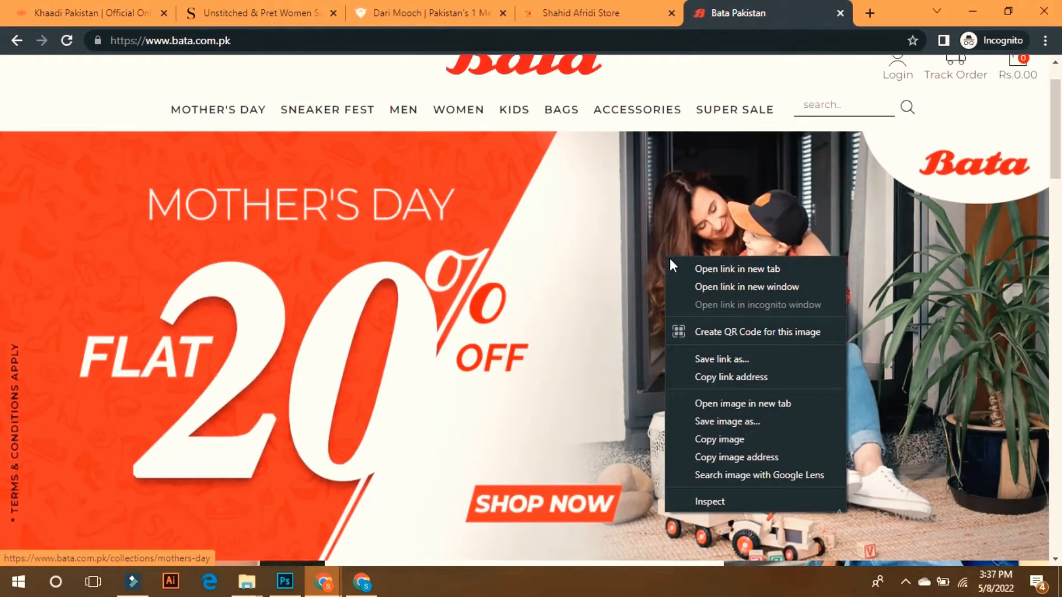
click(712, 420)
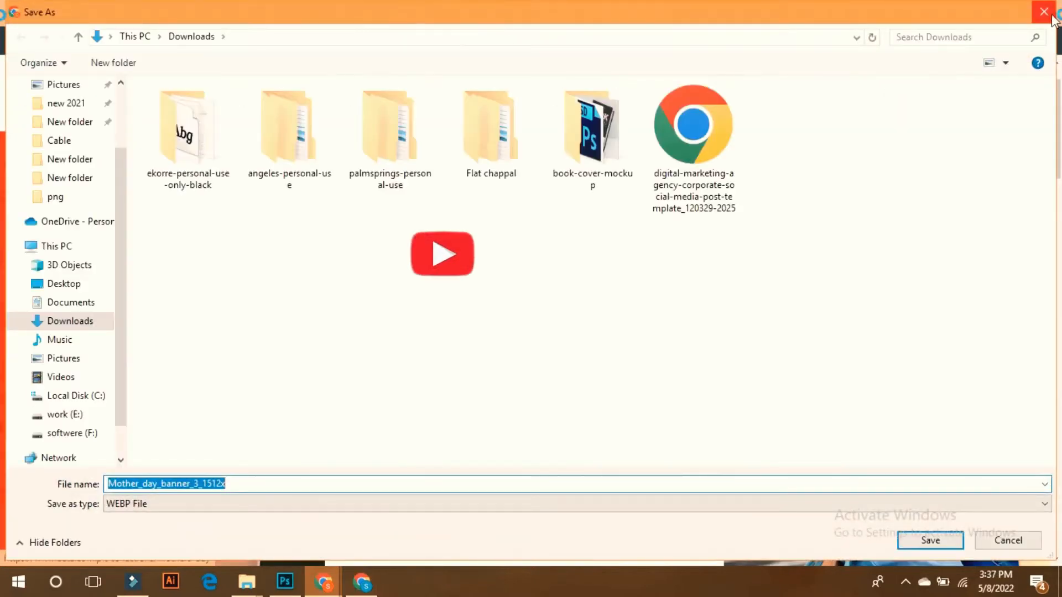
key(Return)
Copy Bata's Mother's Day banner image and paste it into the blank Photoshop document
right_click(672, 270)
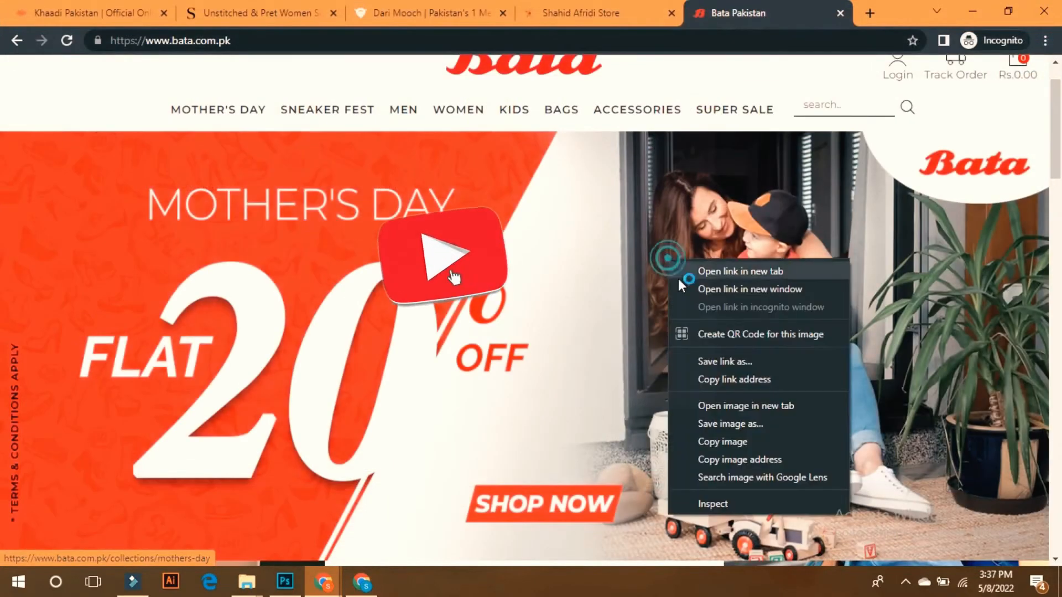
click(734, 420)
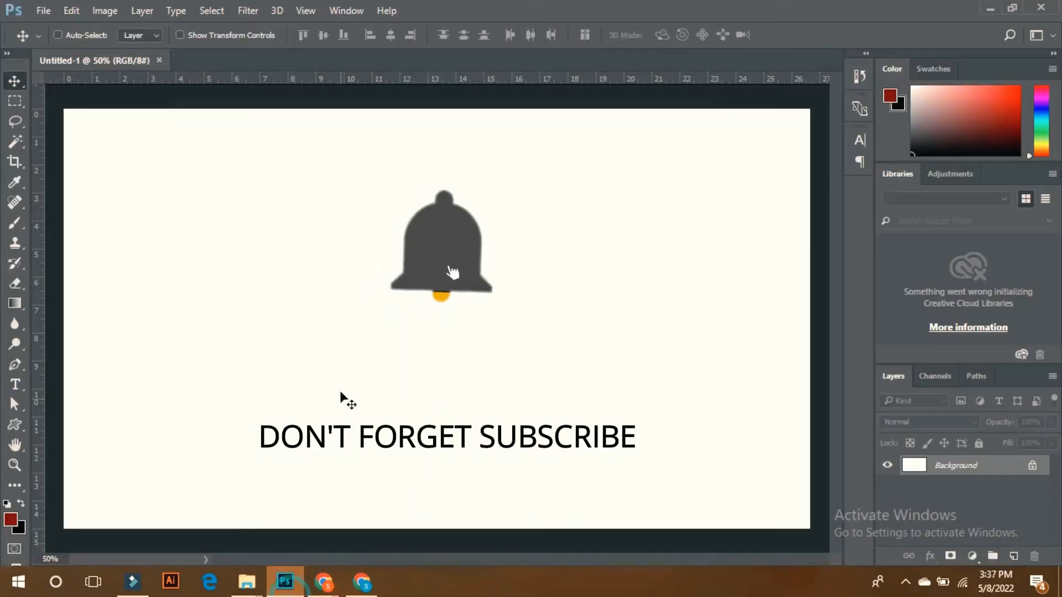
key(ctrl+v)
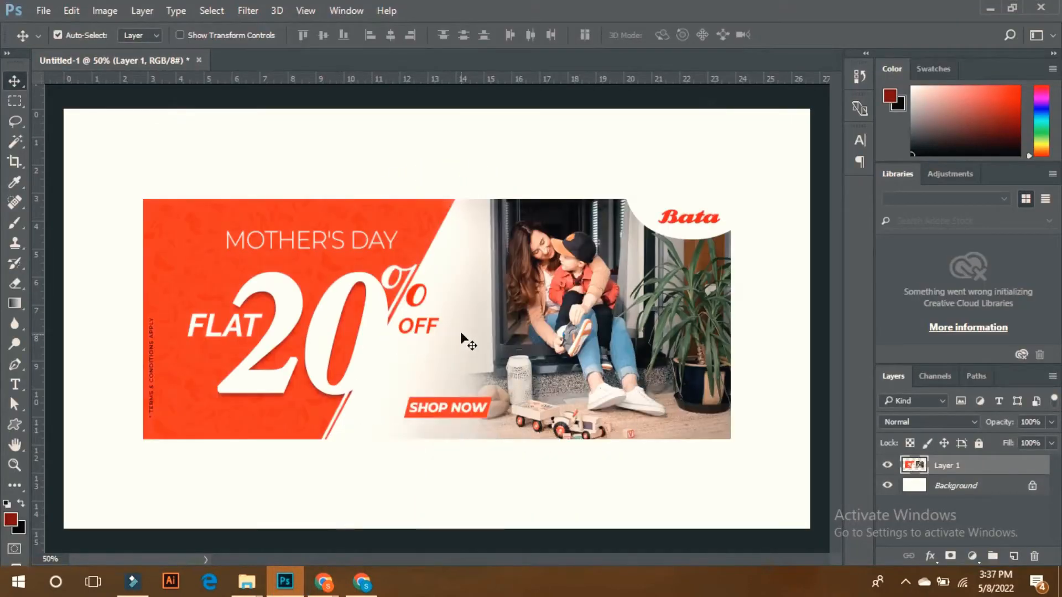
Scale the pasted banner layer up proportionally so that it spans the full canvas width
key(ctrl+t)
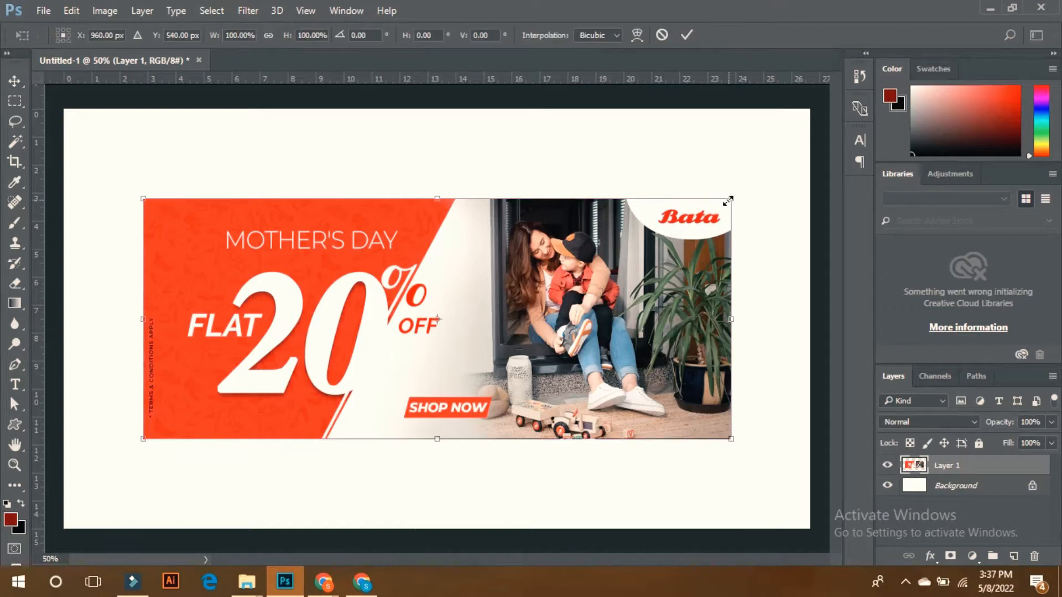
drag(731, 198, 786, 111)
key(Return)
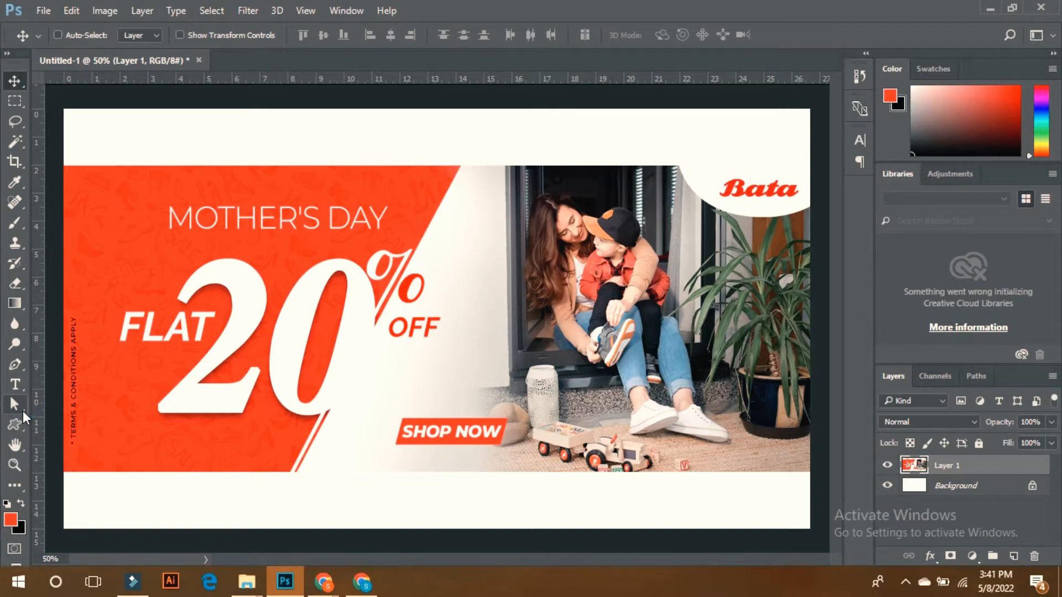
Trace the red panel's upper edge and slanted right edge with the Pen tool, starting at its upper-left corner
key(p)
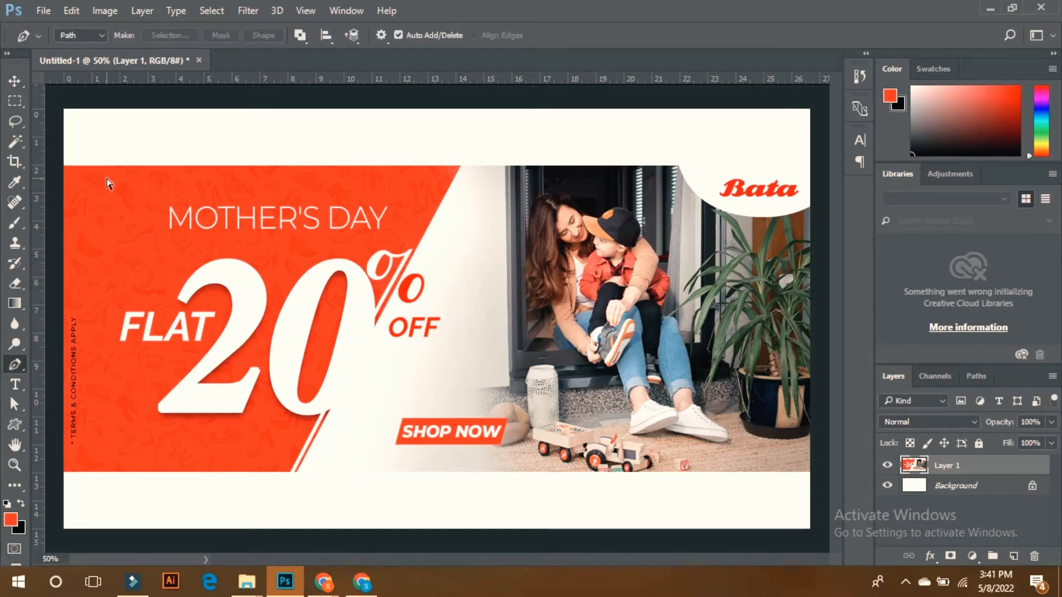
key(ctrl+plus)
key(ctrl+plus)
scroll(243, 166, left, 3)
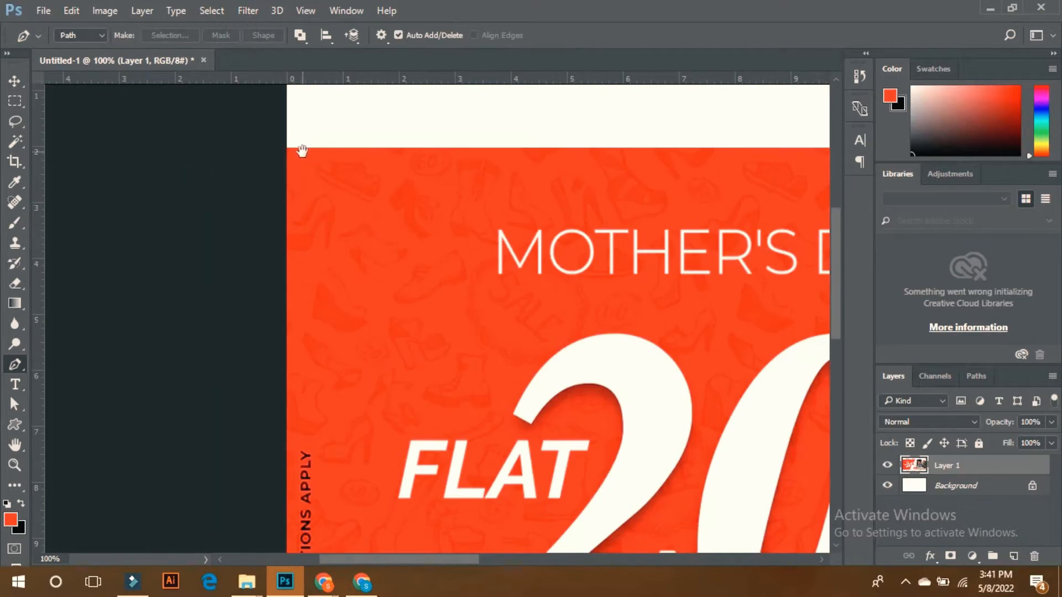
click(286, 148)
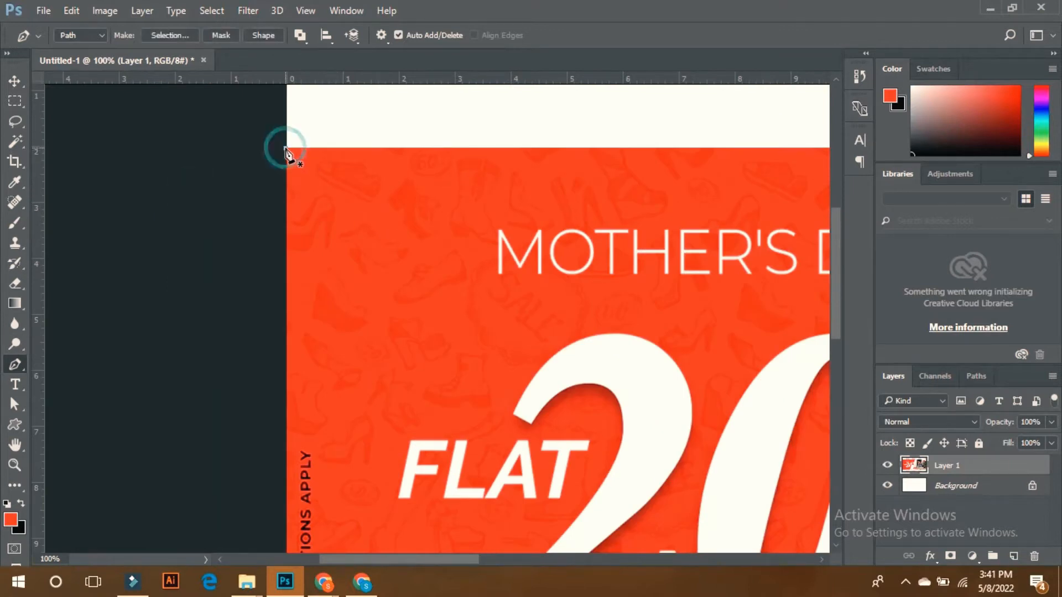
scroll(752, 165, right, 6)
scroll(752, 166, up, 1)
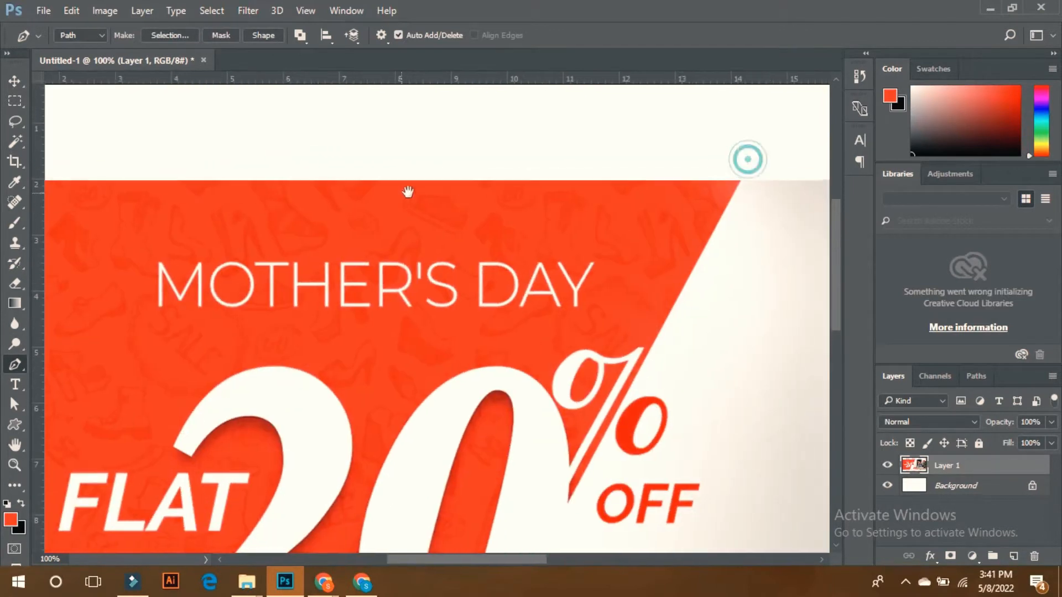
click(740, 180)
scroll(593, 274, down, 7)
scroll(553, 354, left, 2)
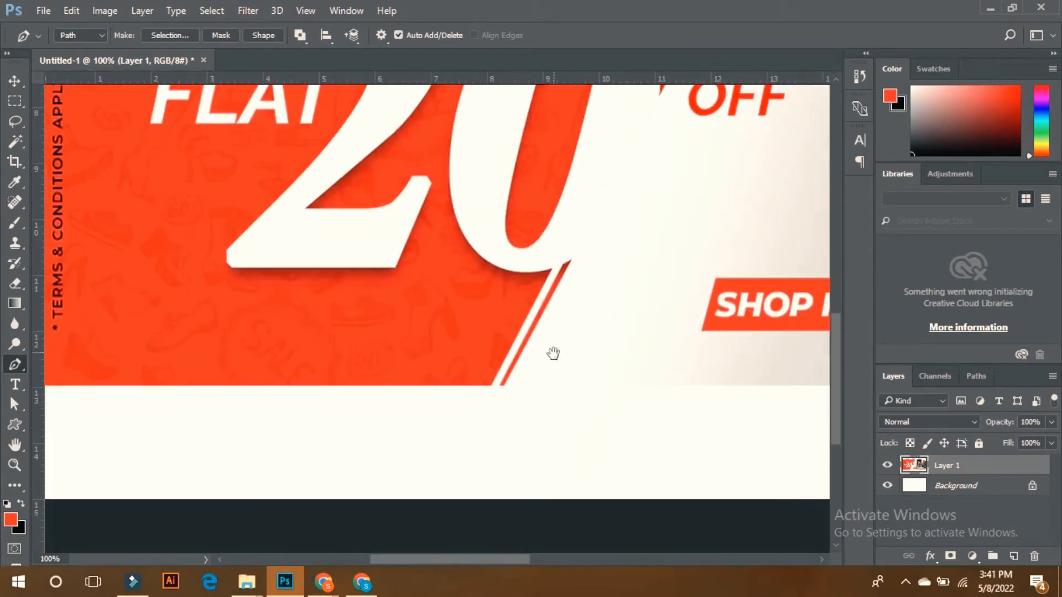
click(503, 384)
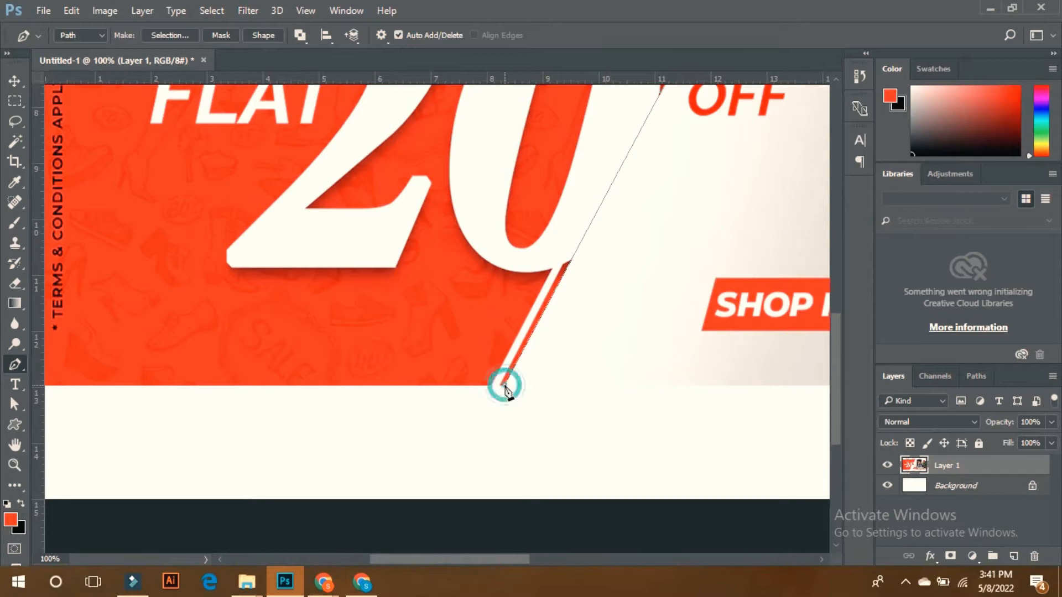
Continue the path along the red panel's lower edge and up just outside the canvas, and convert it into a selection
scroll(326, 349, left, 4)
scroll(327, 349, down, 1)
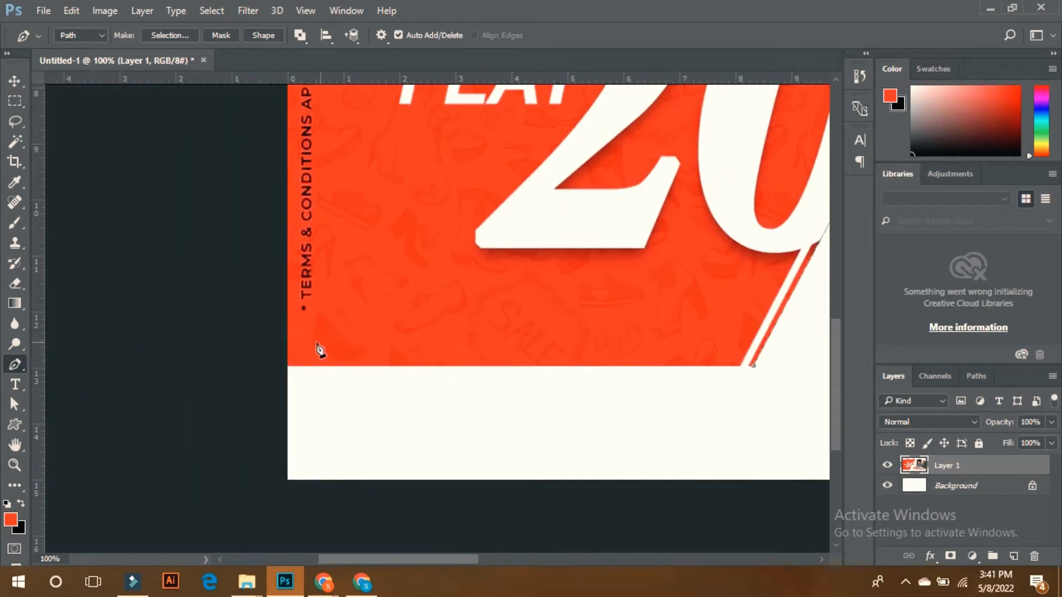
click(276, 366)
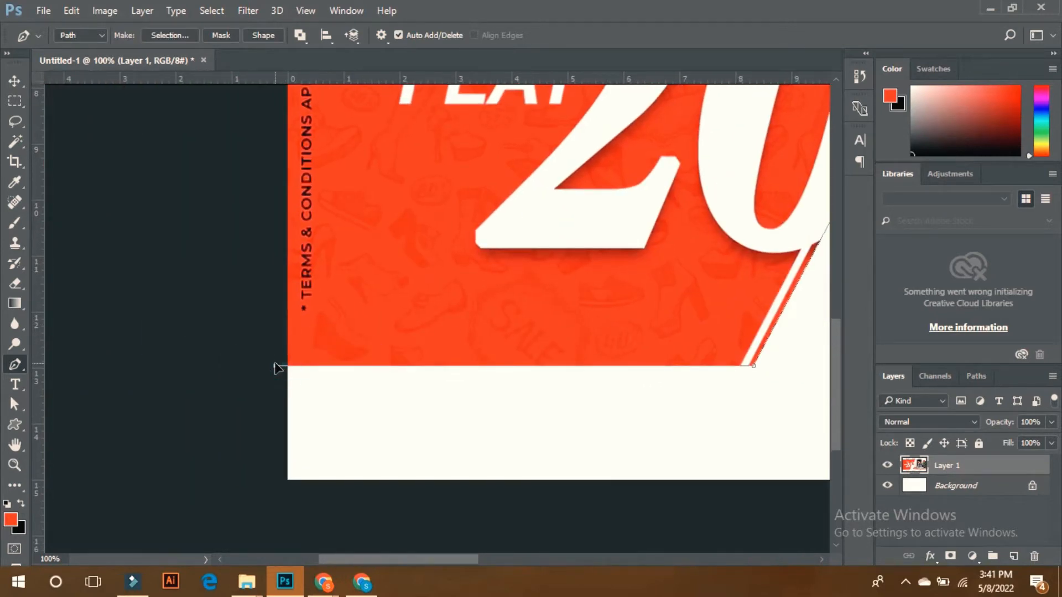
scroll(261, 238, up, 10)
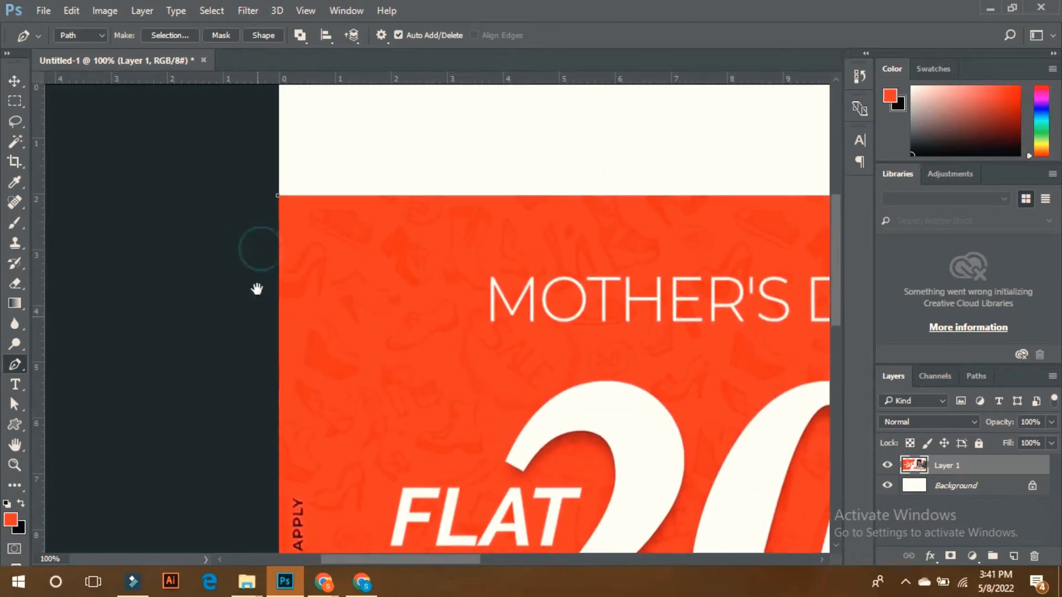
click(261, 200)
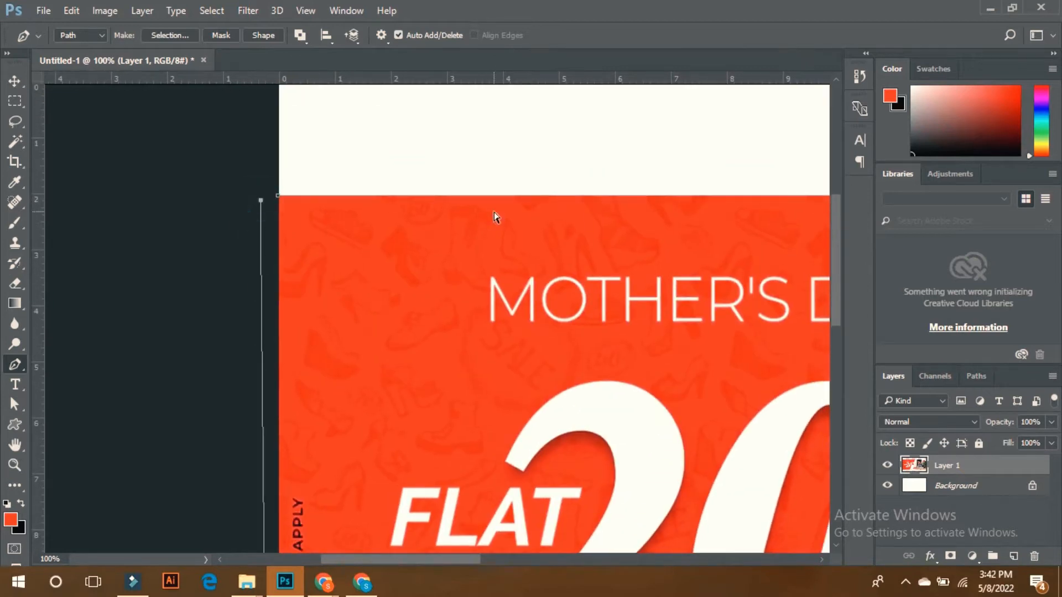
key(ctrl+Return)
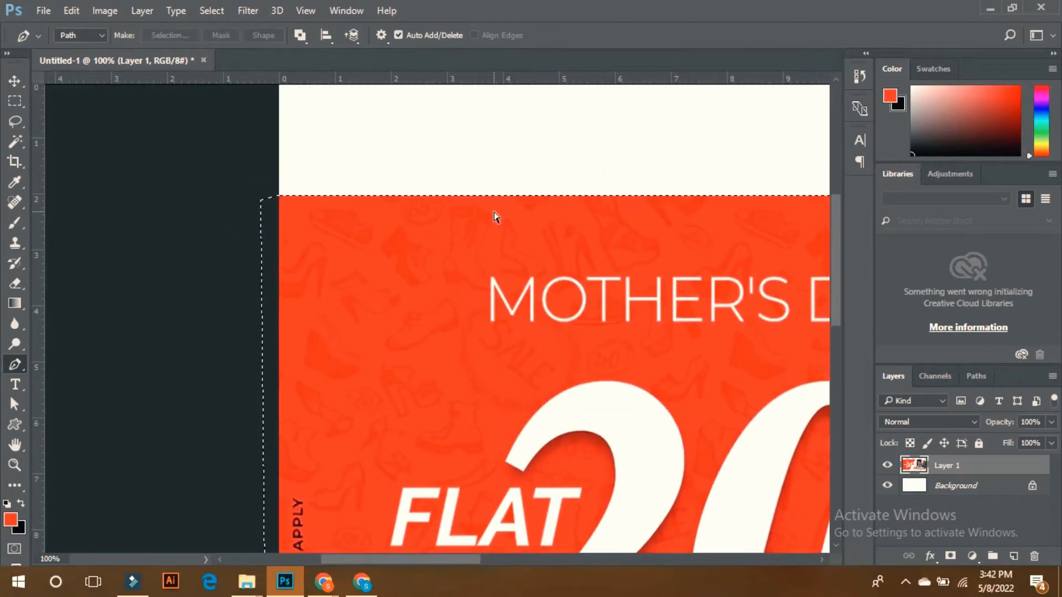
Add a new layer, sample the banner's orange-red as foreground colour, and fill the panel selection with it
click(1012, 556)
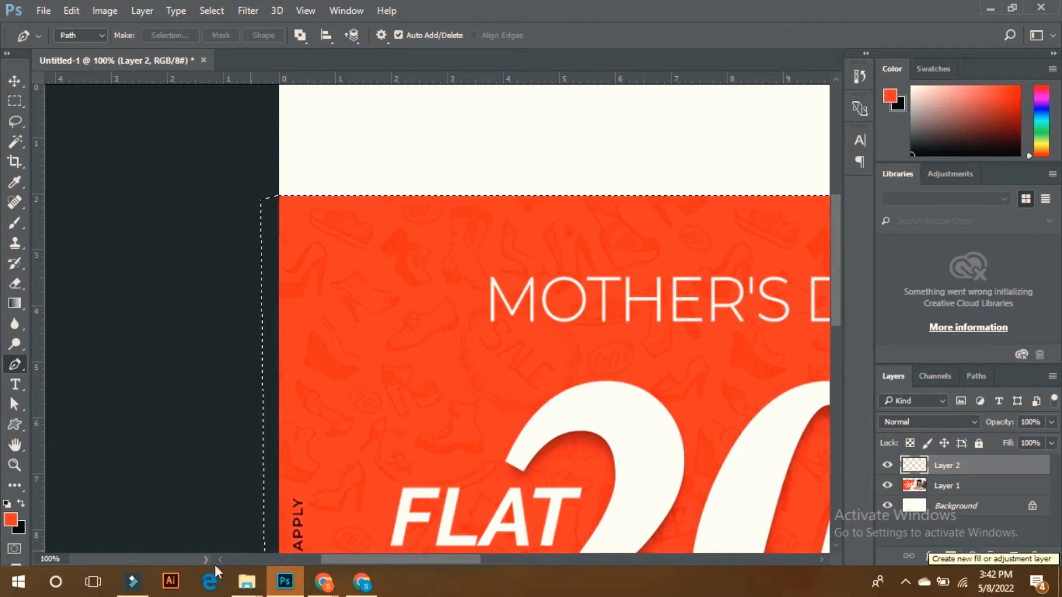
click(10, 520)
click(294, 317)
click(959, 138)
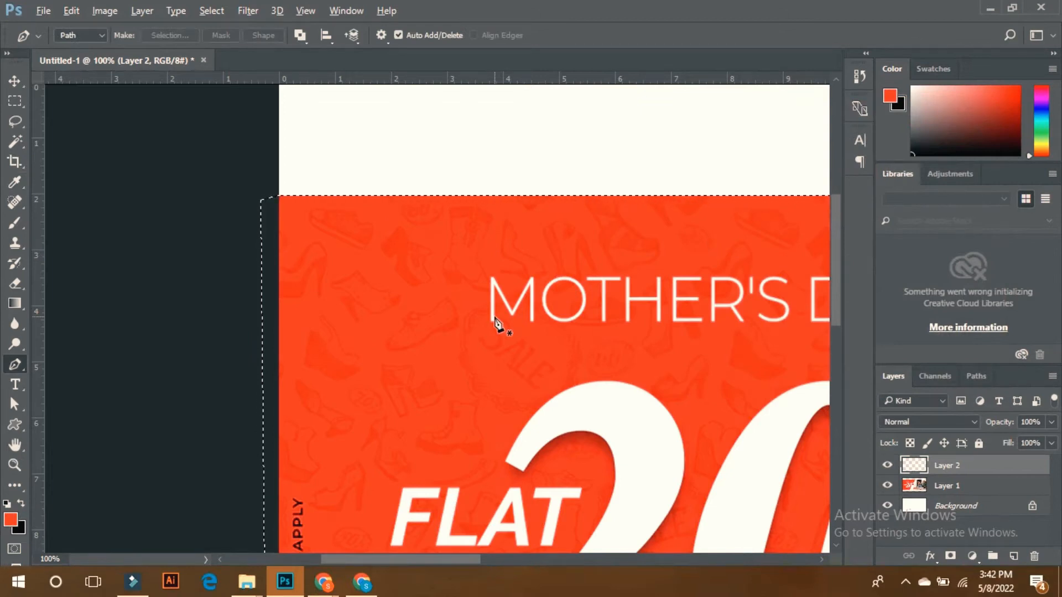
key(alt+BackSpace)
key(ctrl+d)
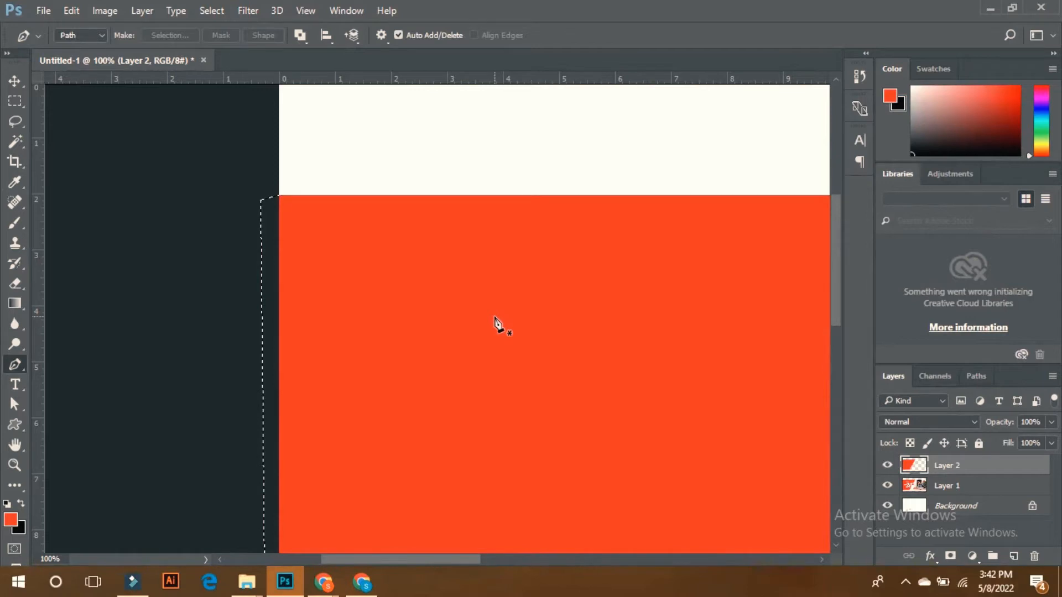
key(ctrl+0)
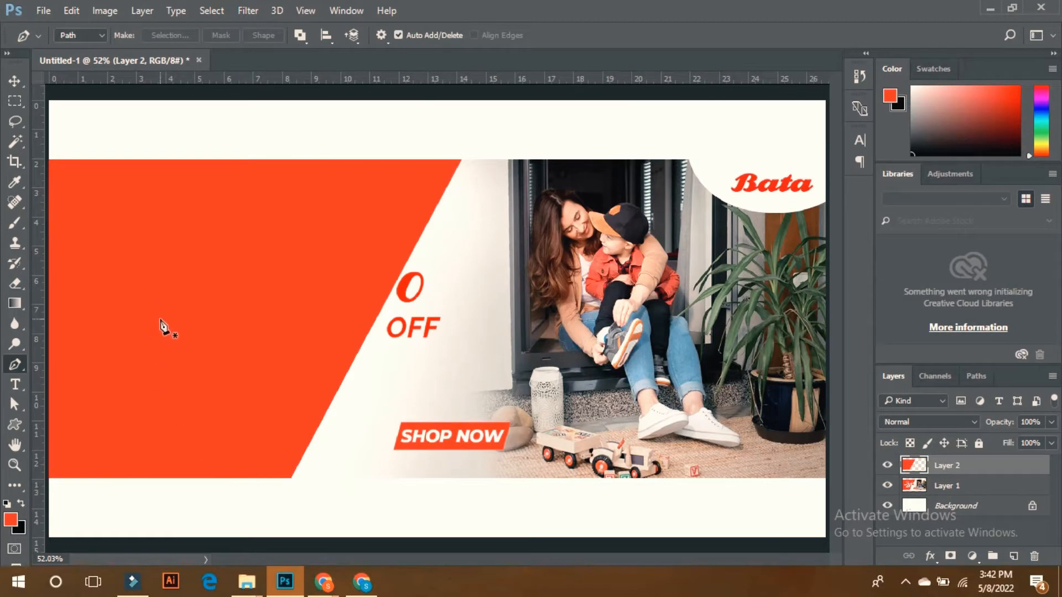
Switch to Chrome's "shoes texture" image results, copy the VectorStock female shoes pattern, and return to Photoshop
mouse_move(335, 593)
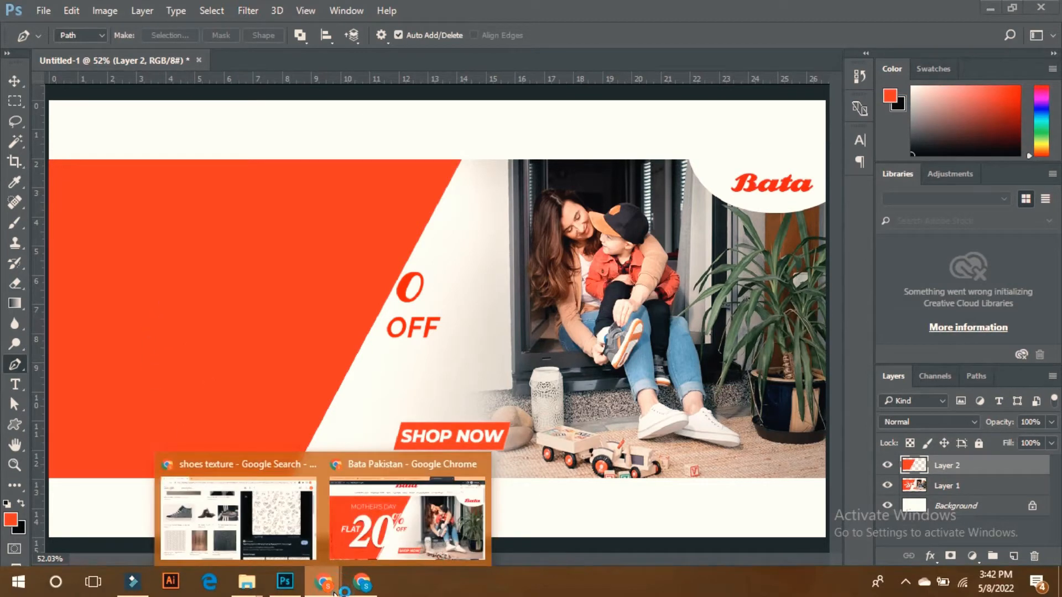
click(249, 526)
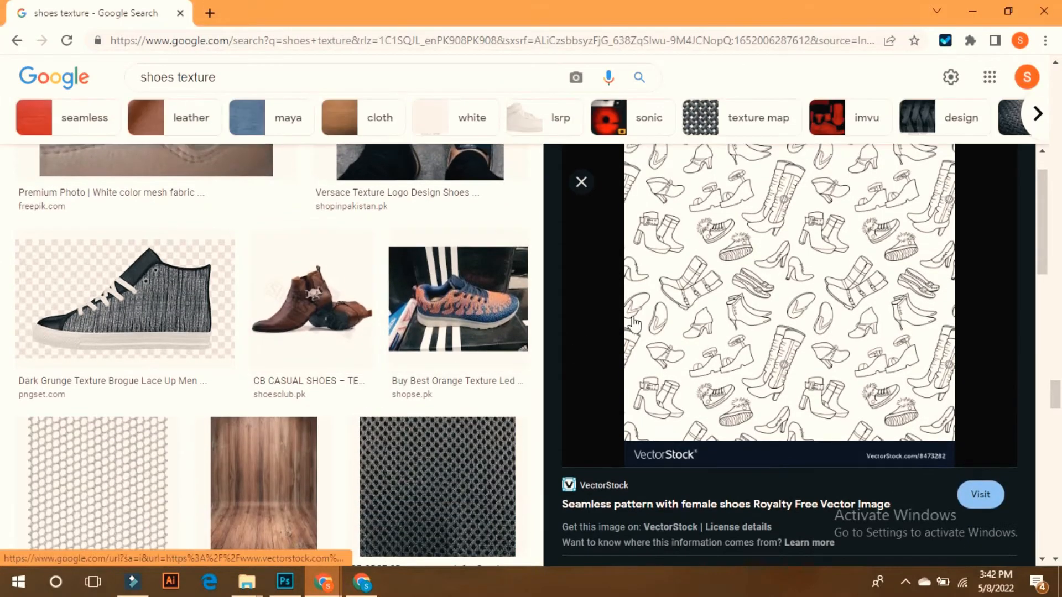
scroll(829, 273, up, 1)
right_click(753, 270)
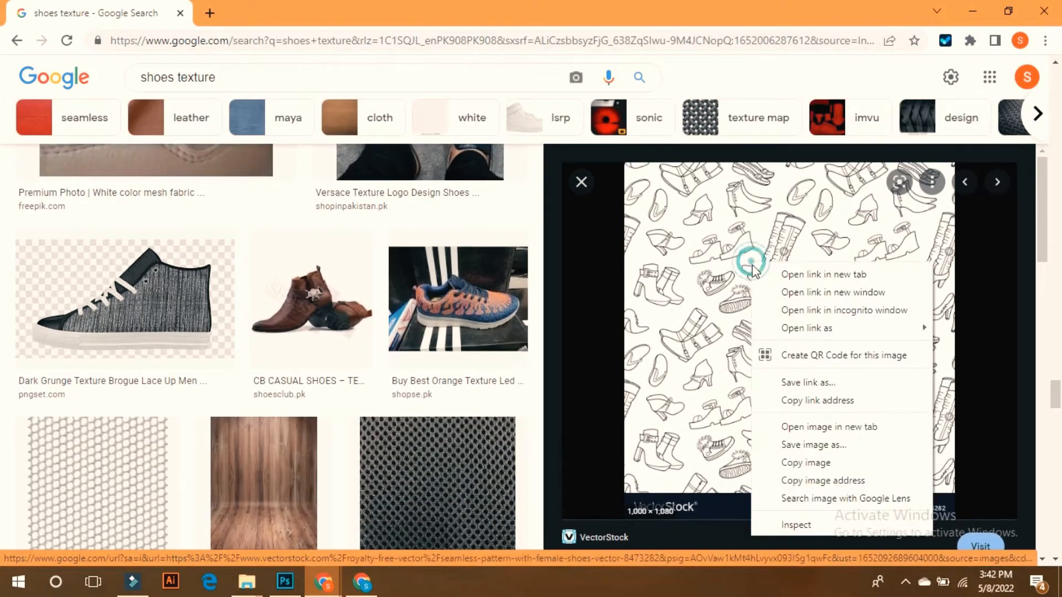
click(812, 460)
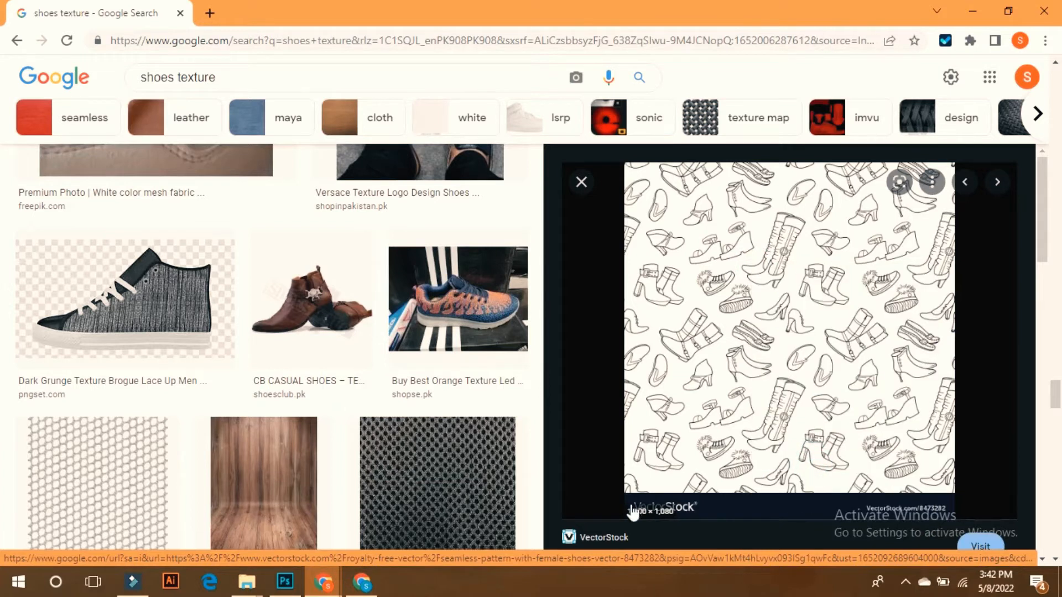
click(285, 582)
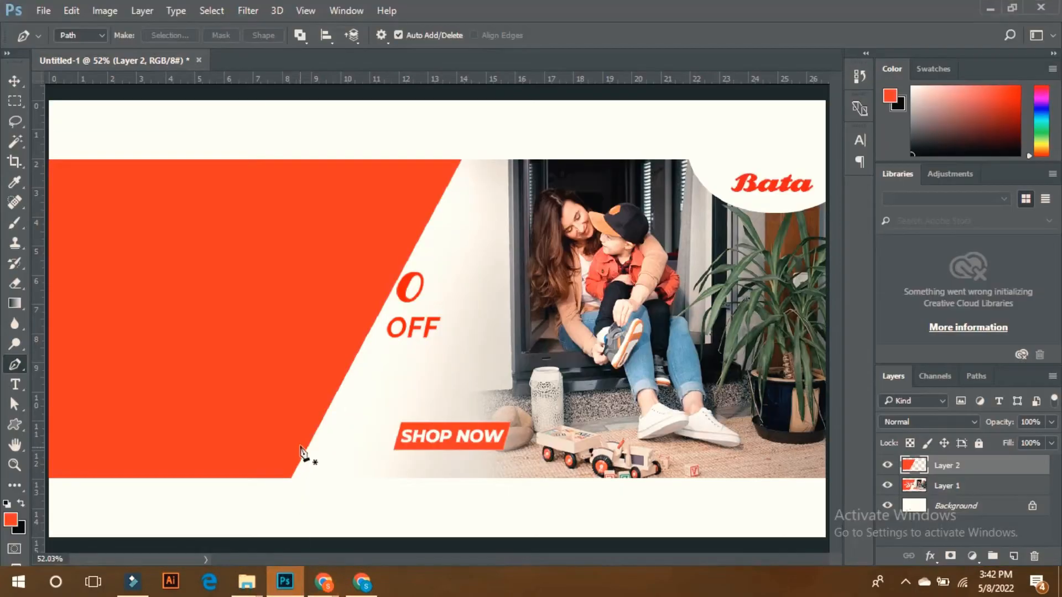
Paste the shoes pattern above the red panel and scale it down slightly to fit within the canvas height
click(22, 73)
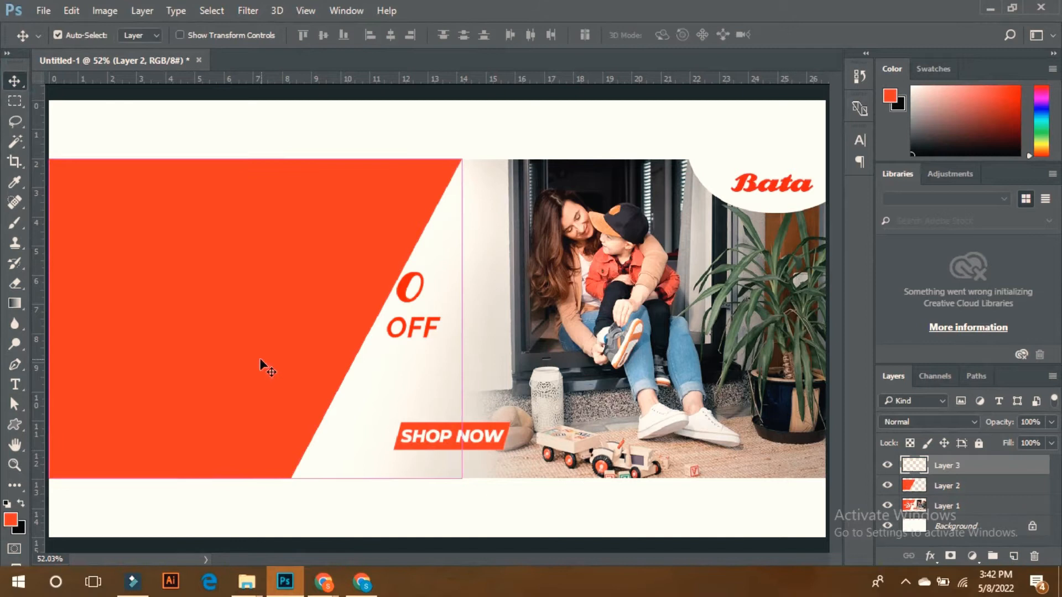
key(ctrl+v)
key(ctrl+t)
drag(642, 100, 615, 126)
key(Return)
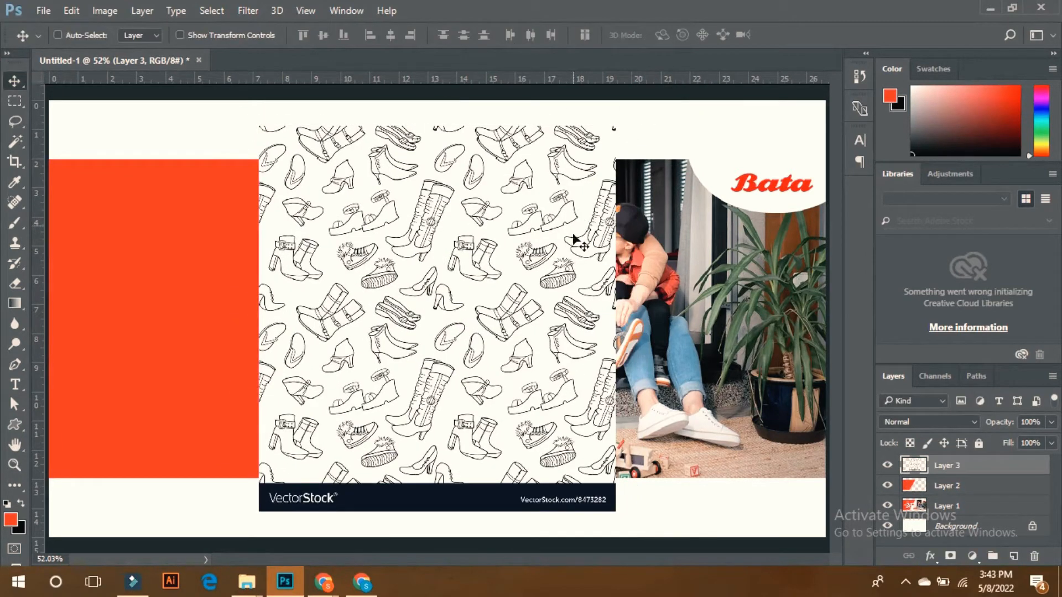
Erase the dark VectorStock strip along the lower edge of the pasted shoes pattern
key(e)
drag(603, 495, 242, 489)
drag(648, 521, 612, 496)
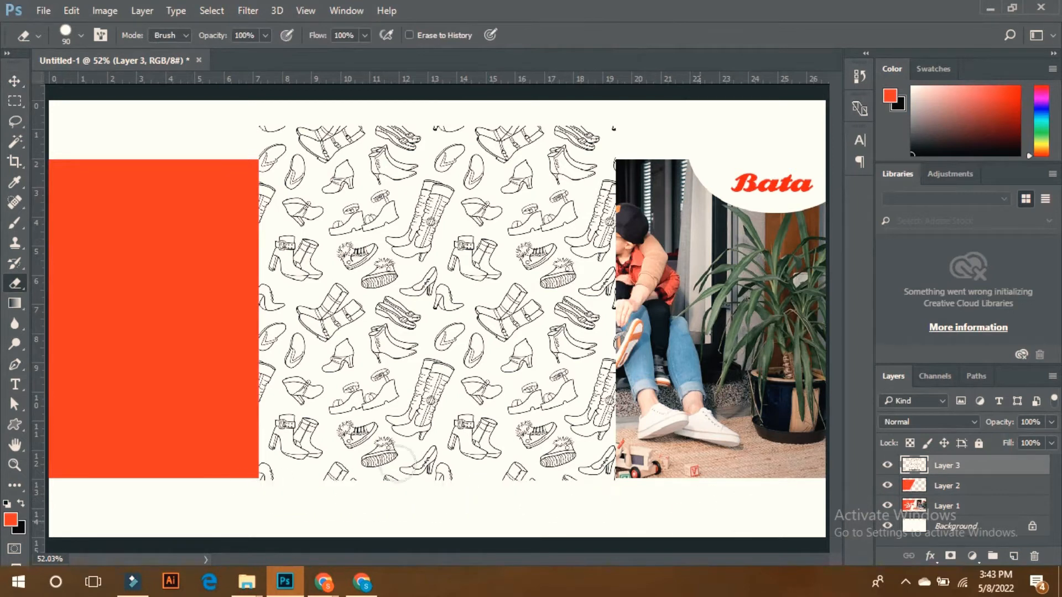
Select all white areas of the shoes pattern with the Magic Wand, Contiguous off, and delete them, leaving the line art
click(14, 145)
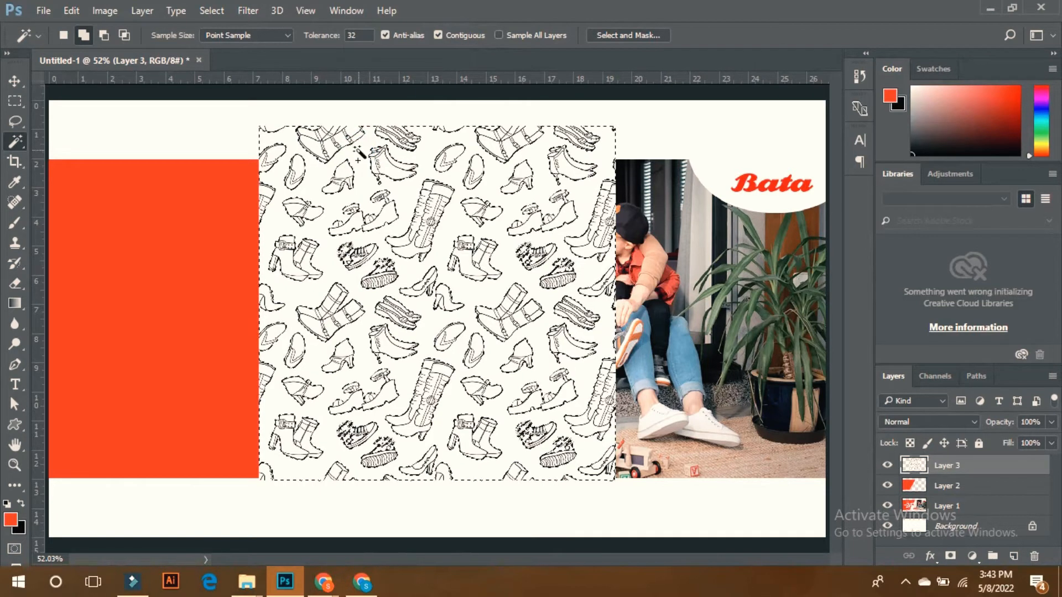
key(ctrl+1)
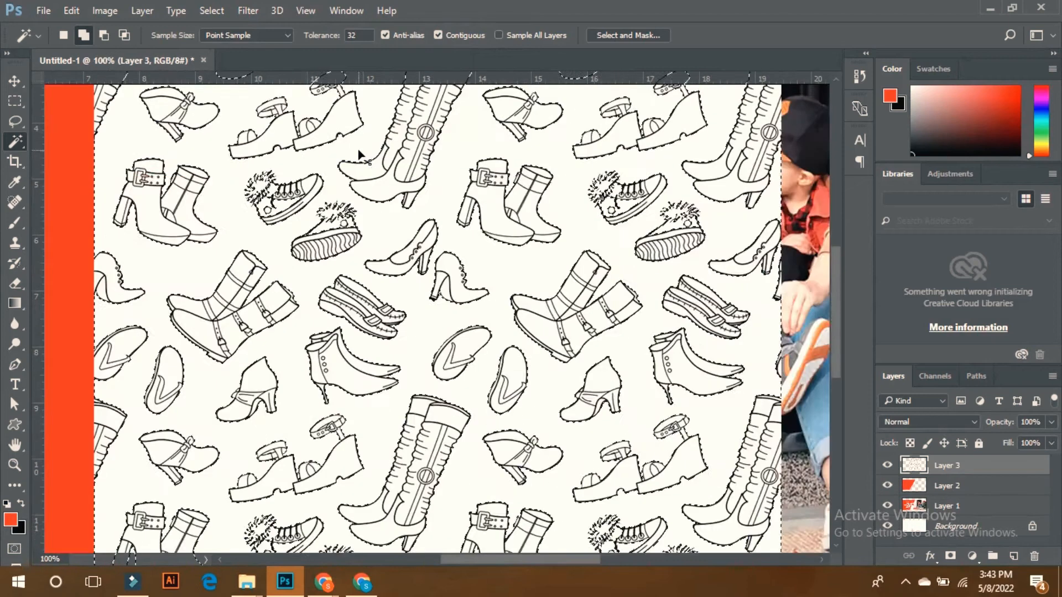
drag(358, 150, 335, 227)
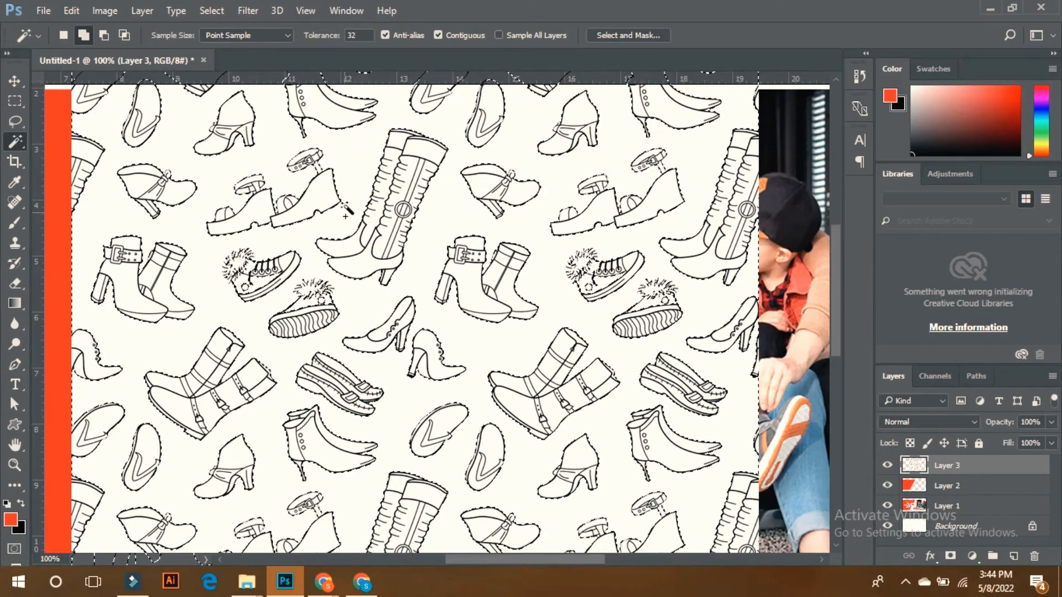
click(448, 36)
click(359, 161)
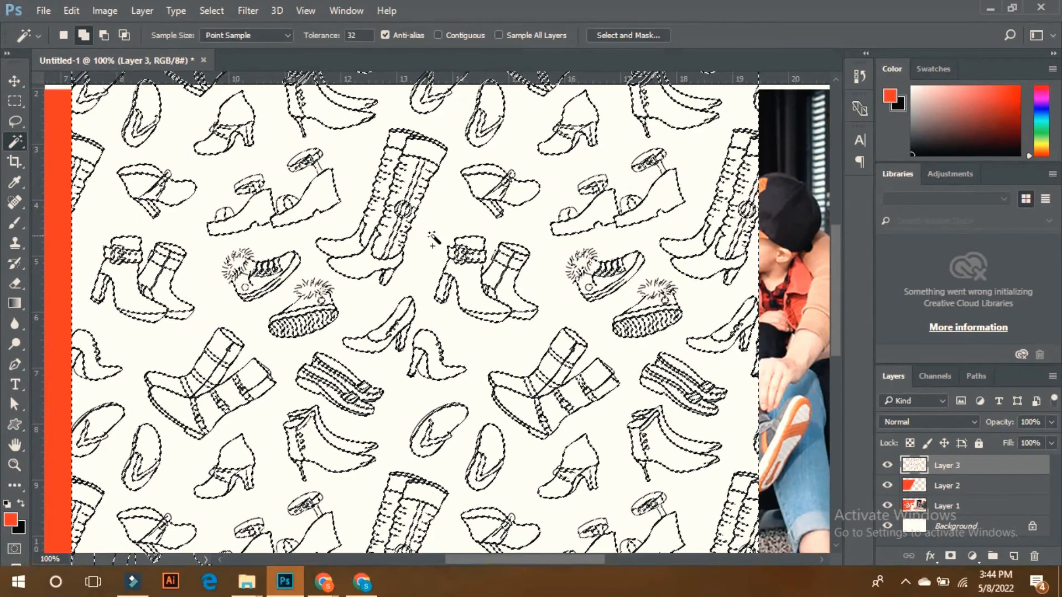
key(Delete)
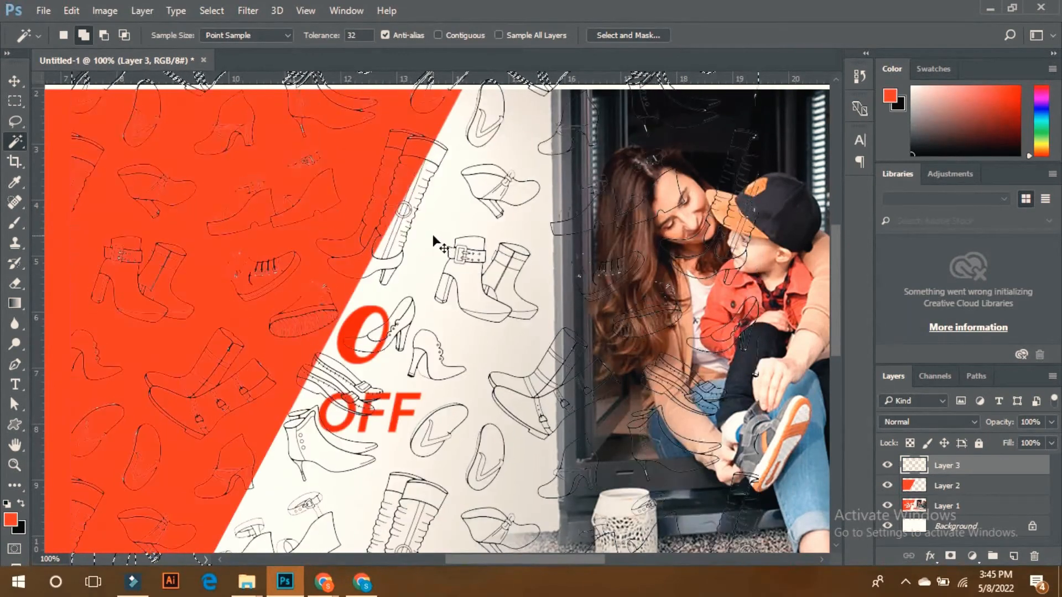
Move the shoe line art over the red panel and scale it up proportionally to cover the whole panel
key(ctrl+minus)
key(ctrl+minus)
key(ctrl+minus)
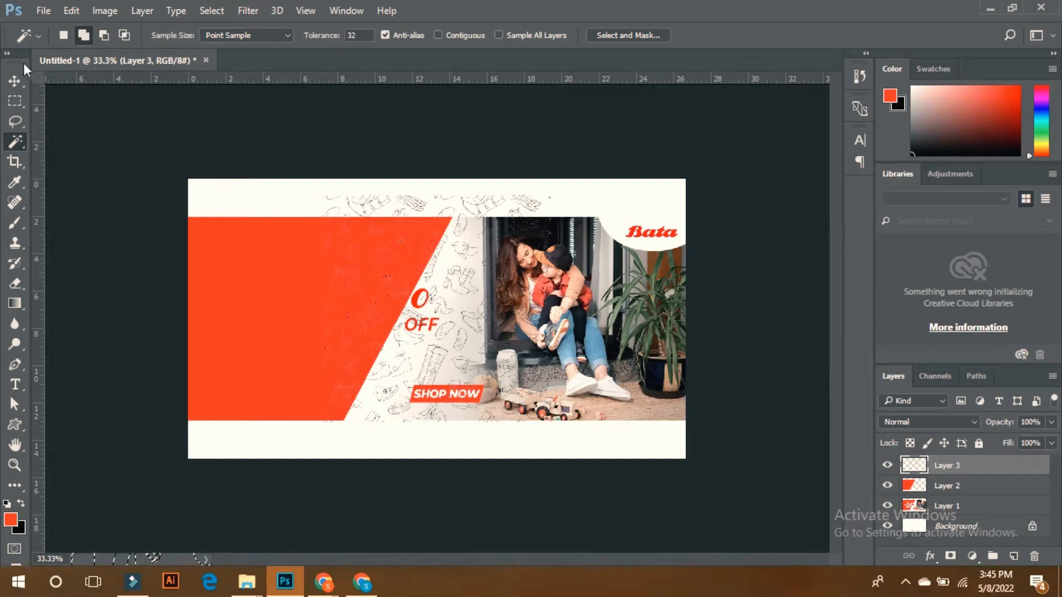
click(15, 80)
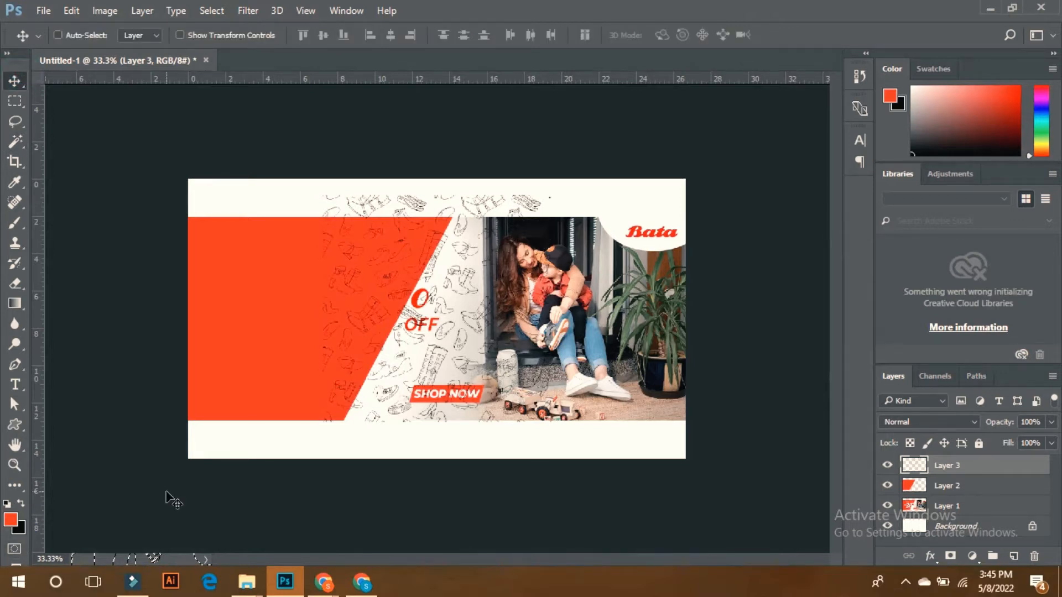
mouse_move(417, 316)
mouse_down()
mouse_move(284, 325)
mouse_move(317, 332)
mouse_up()
key(ctrl)
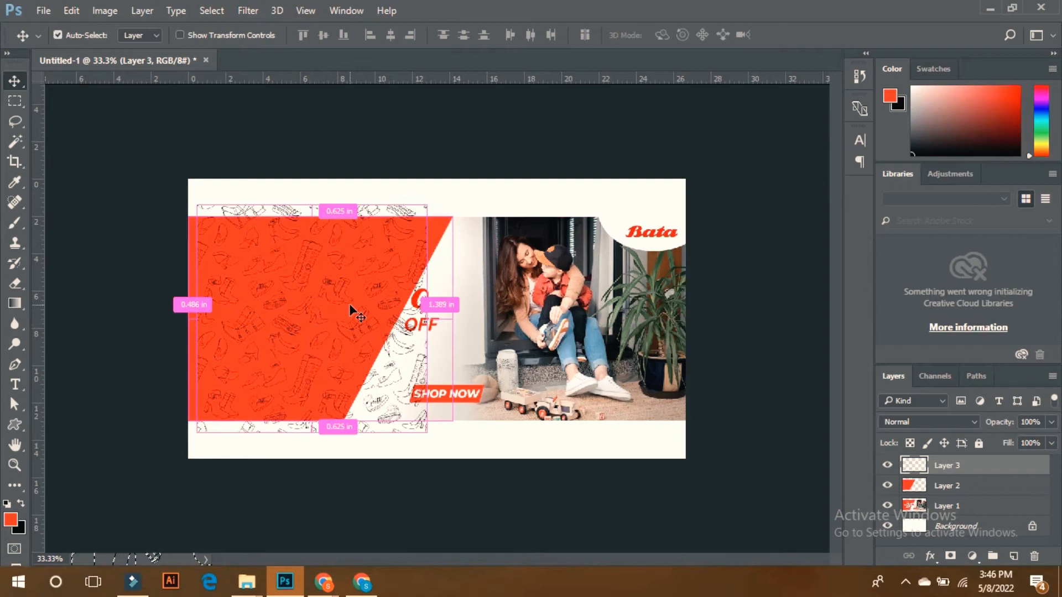
key(ctrl+t)
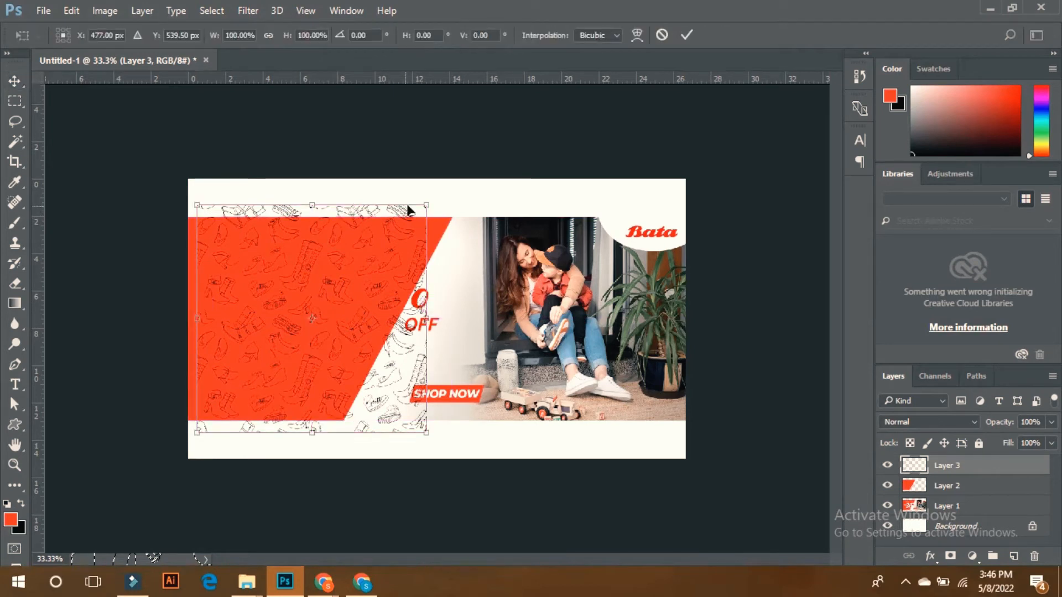
drag(426, 205, 466, 176)
drag(343, 274, 344, 266)
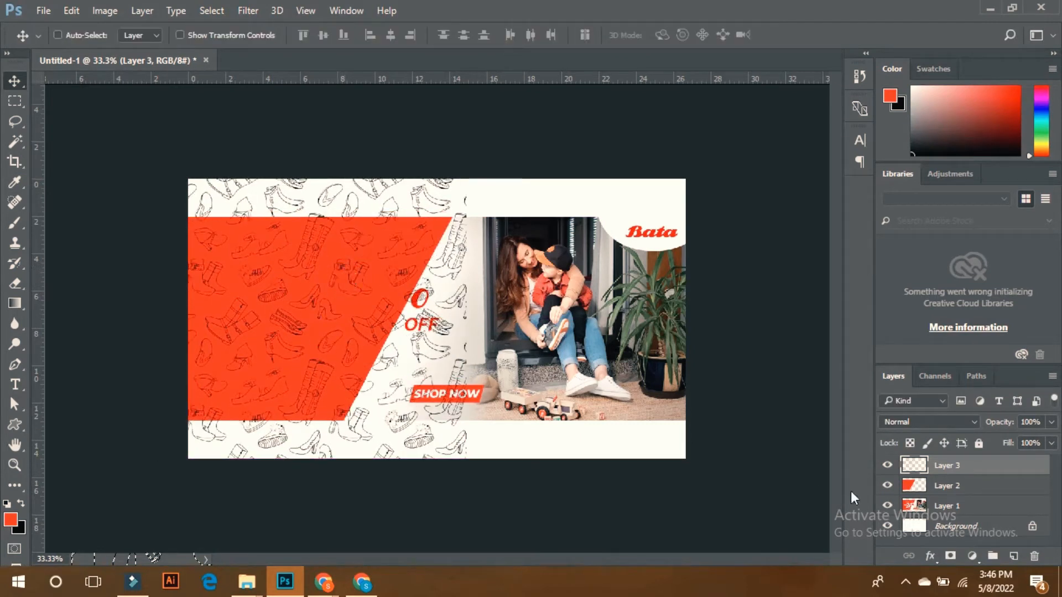
Clip the shoe line art to the red panel layer and lower its opacity to about 36%
alt+click(910, 475)
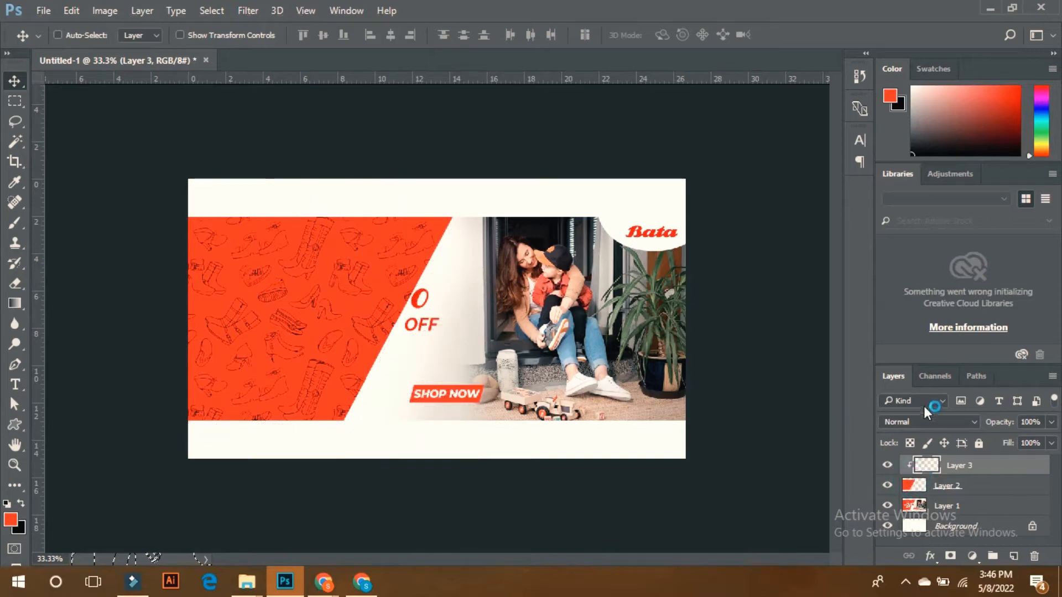
click(1052, 422)
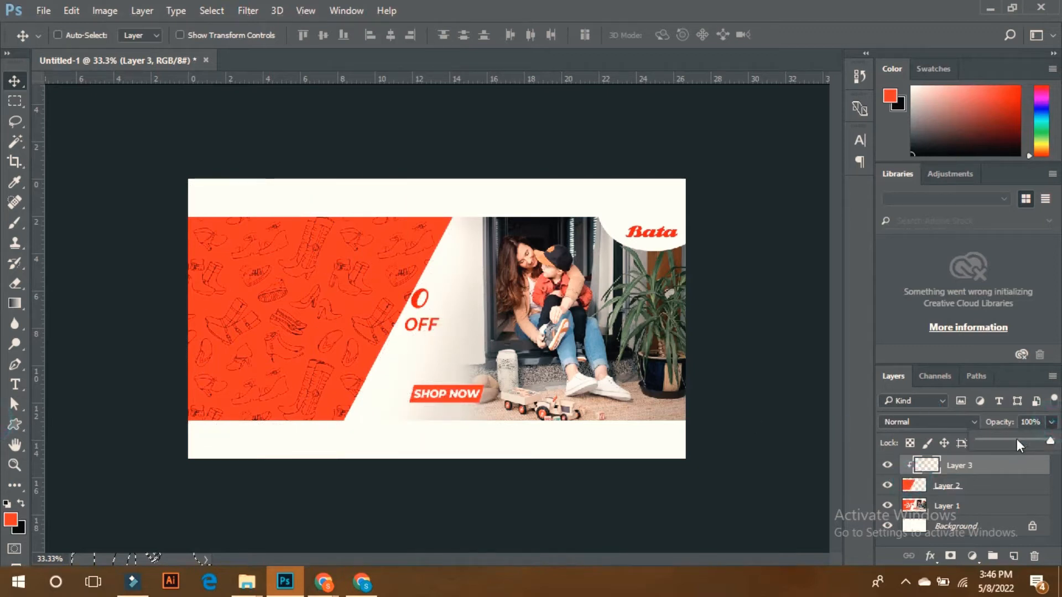
click(1014, 440)
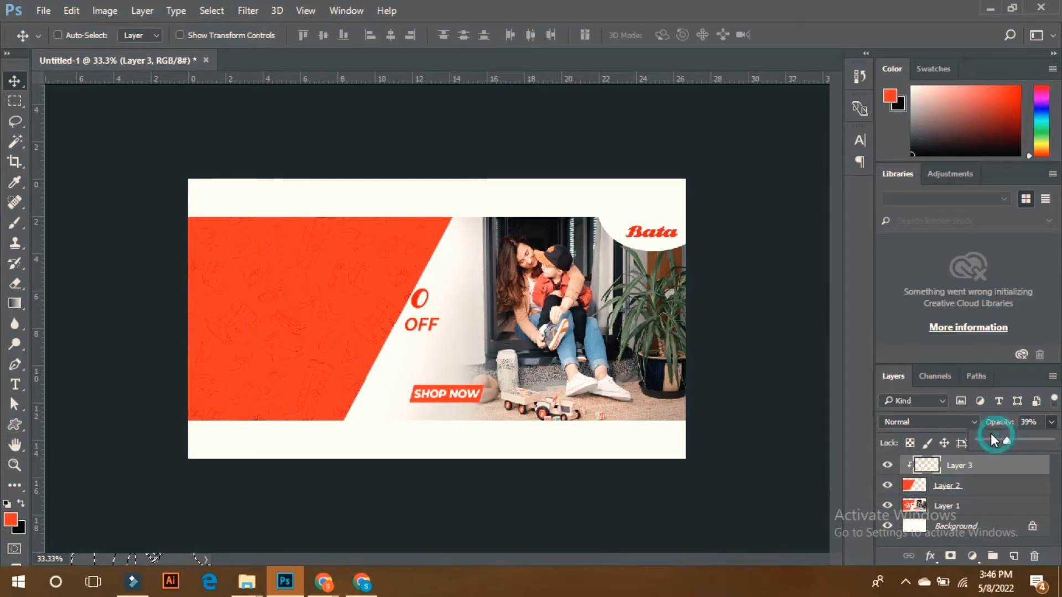
click(996, 440)
click(852, 433)
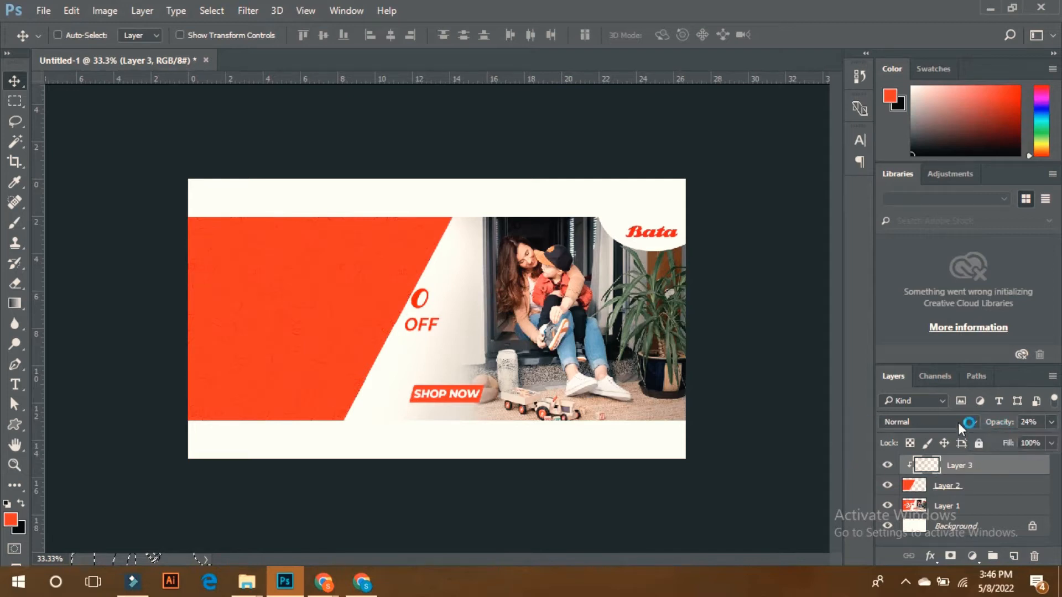
click(1051, 422)
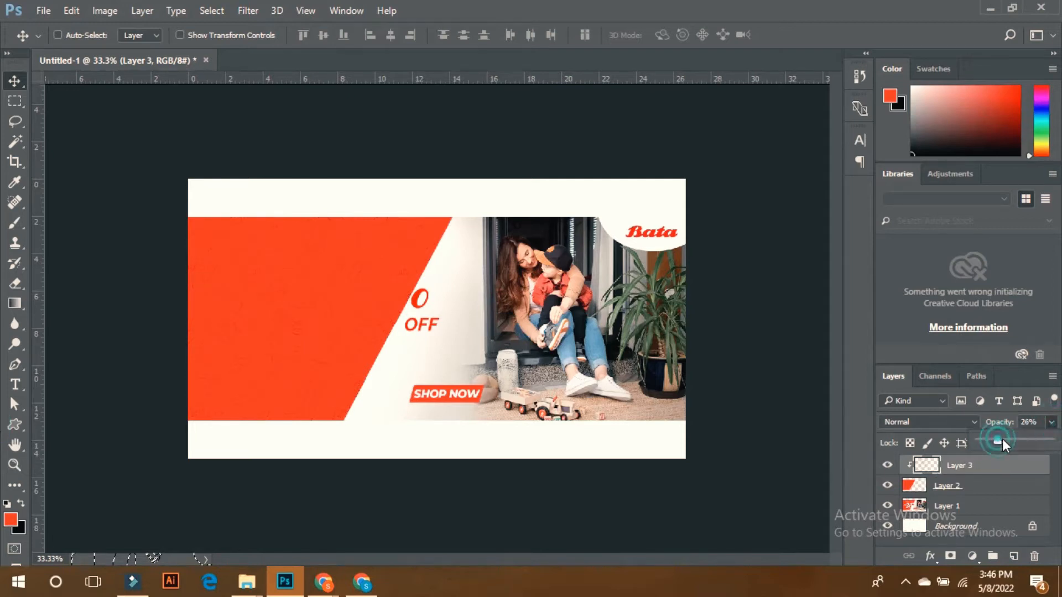
click(841, 466)
click(887, 465)
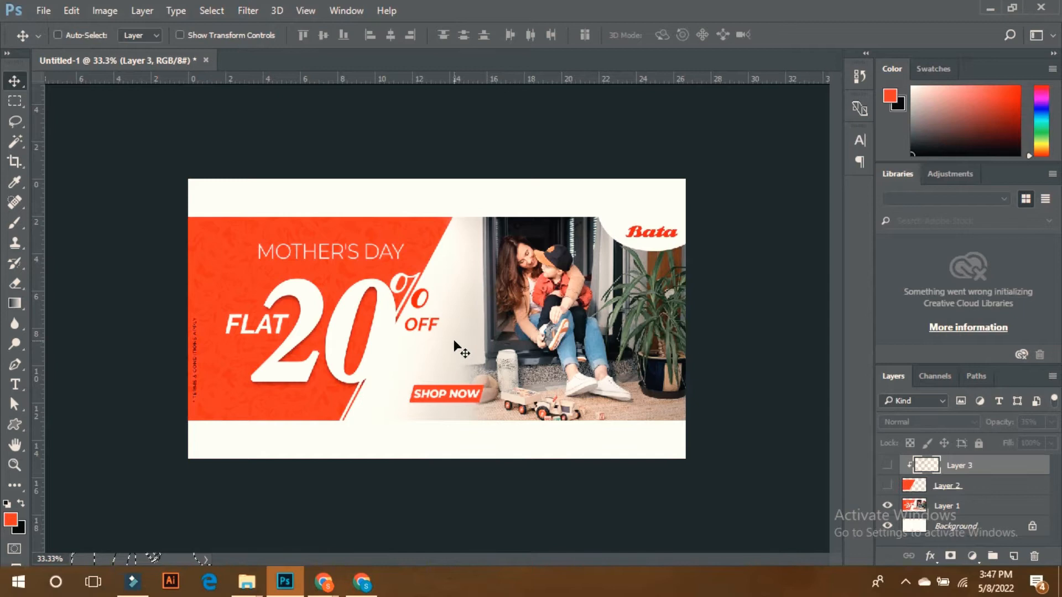
Browse the Web Banner folder in File Explorer, examining several template subfolders for a suitable banner PSD
mouse_move(249, 582)
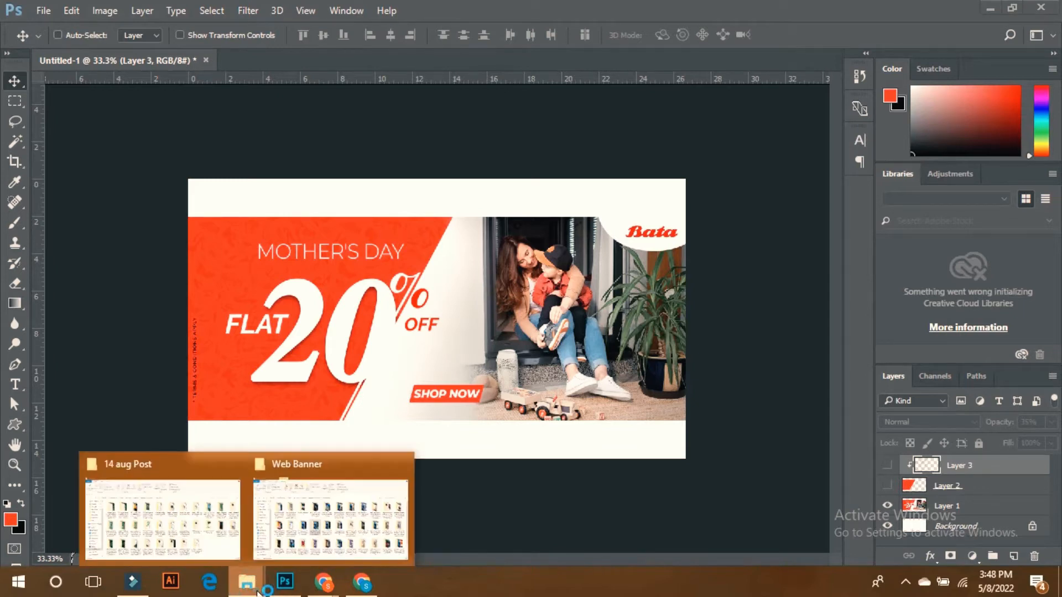
click(323, 512)
scroll(572, 382, down, 2)
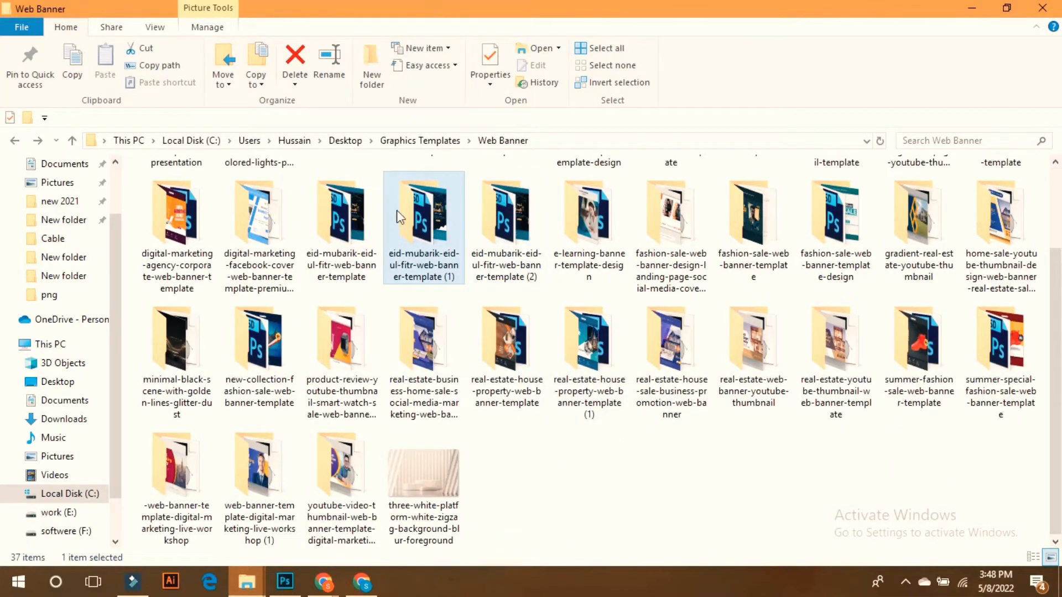
double_click(348, 232)
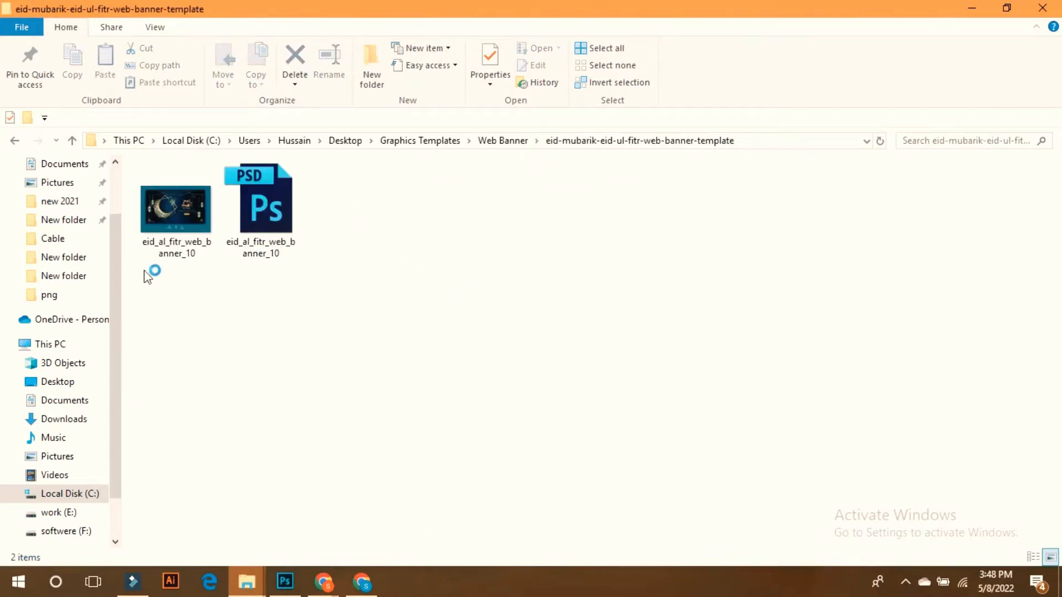
click(15, 140)
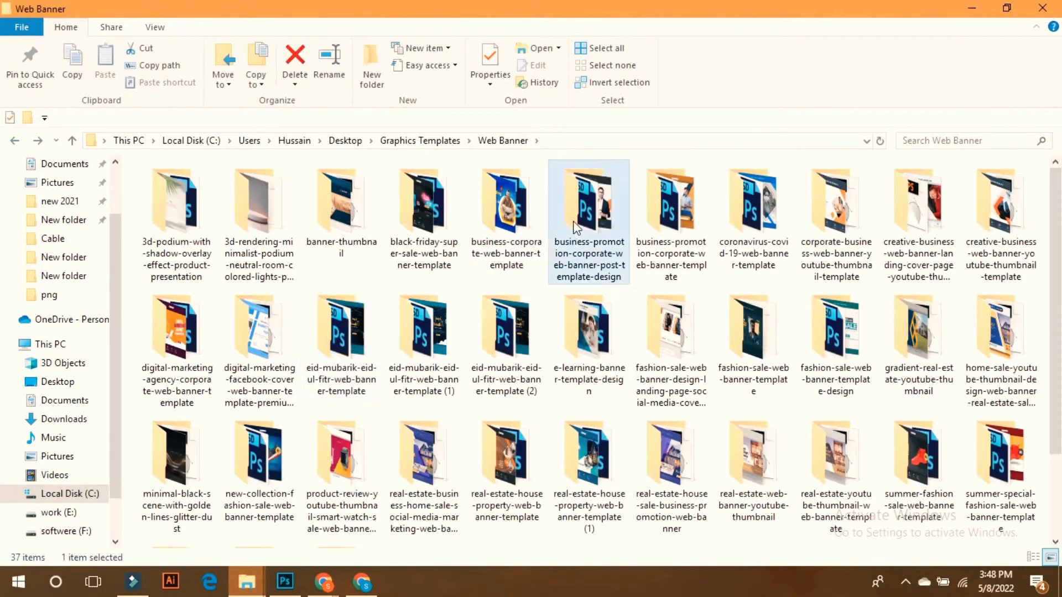
double_click(586, 221)
click(15, 140)
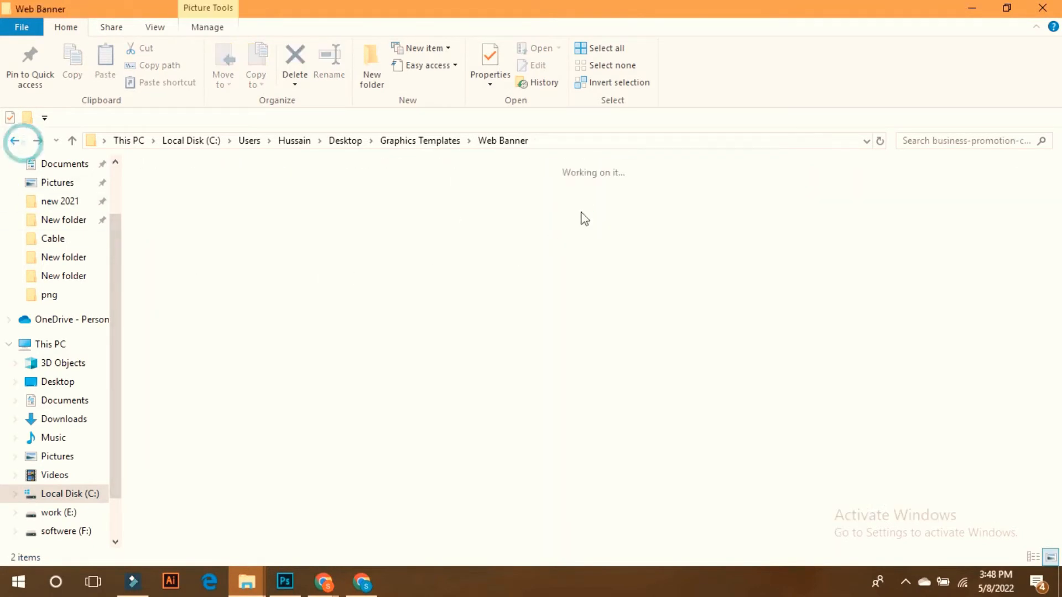
click(773, 239)
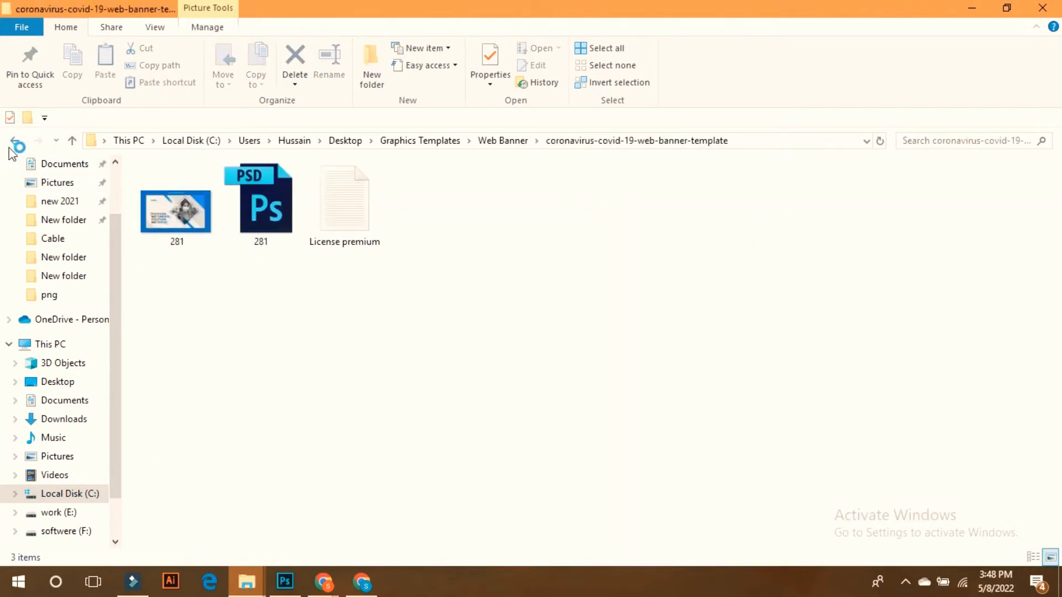
click(15, 141)
double_click(259, 332)
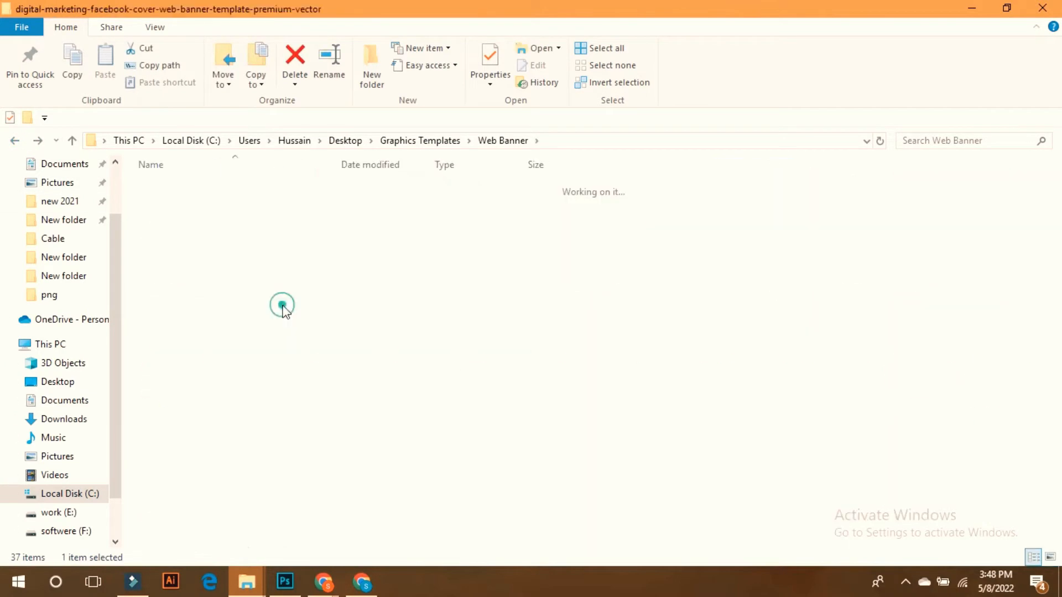
click(14, 141)
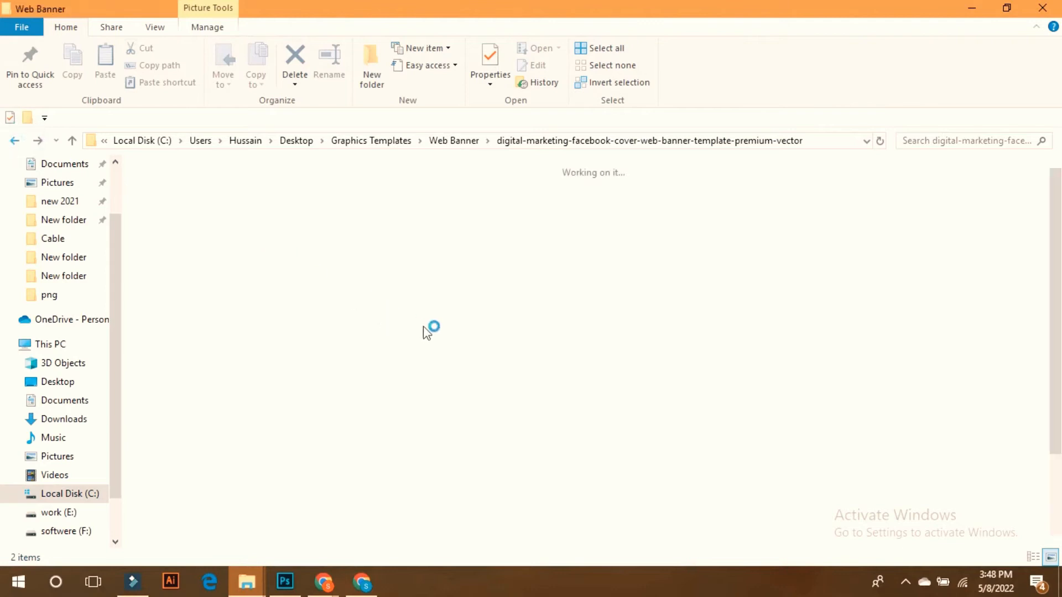
double_click(489, 332)
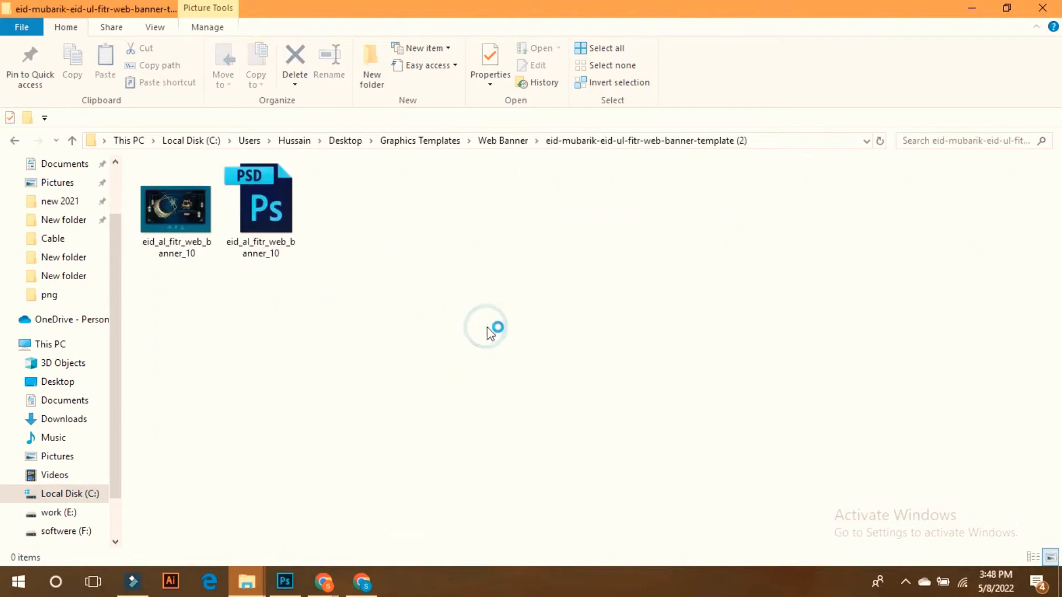
Open Fashion-Web-Banner-04.psd from the summer-fashion-sale-web-banner-template folder in Photoshop
click(15, 141)
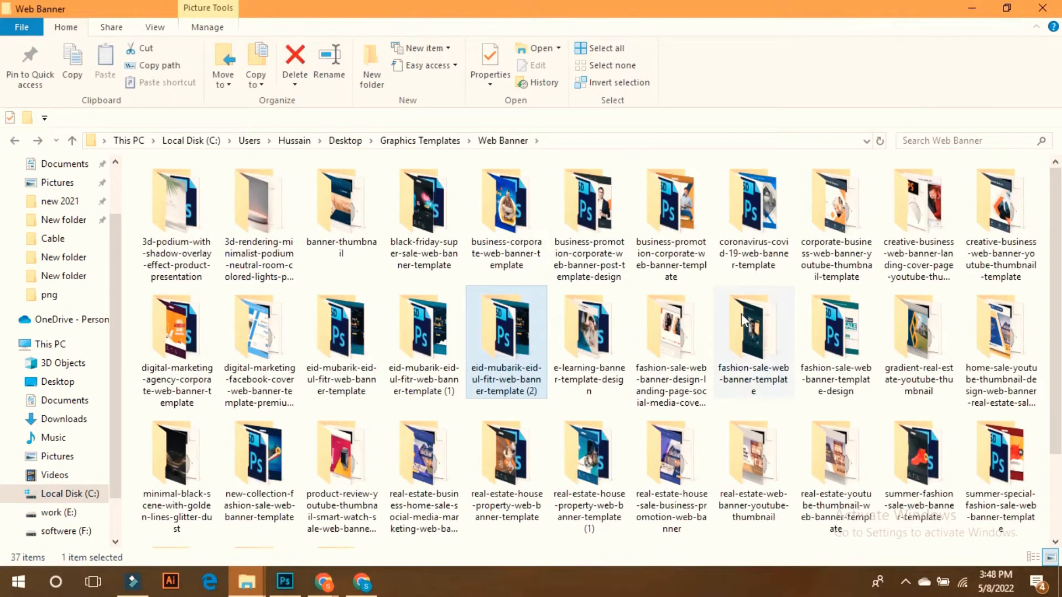
double_click(918, 459)
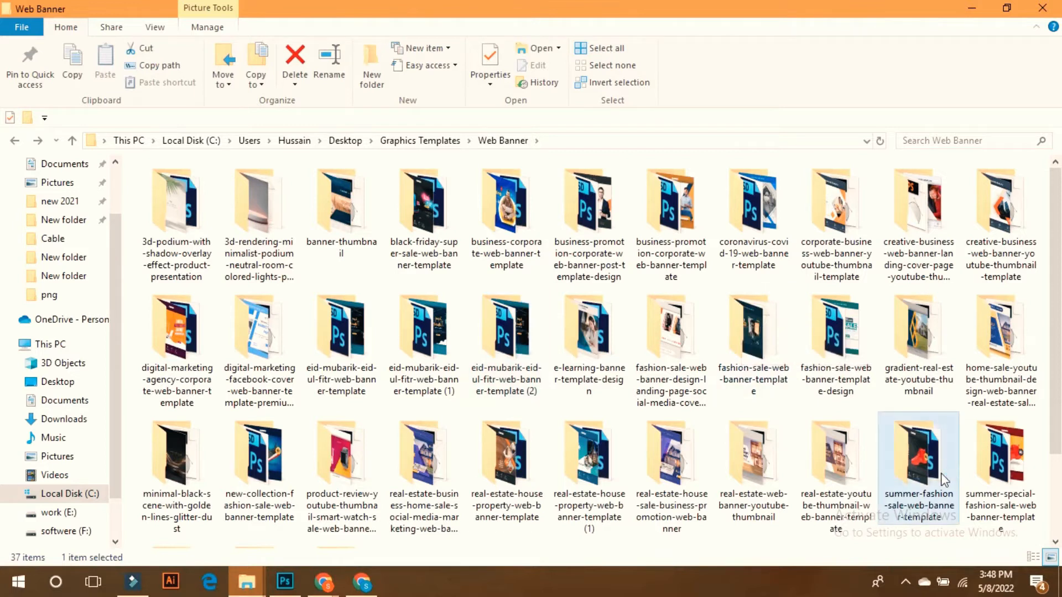
double_click(257, 208)
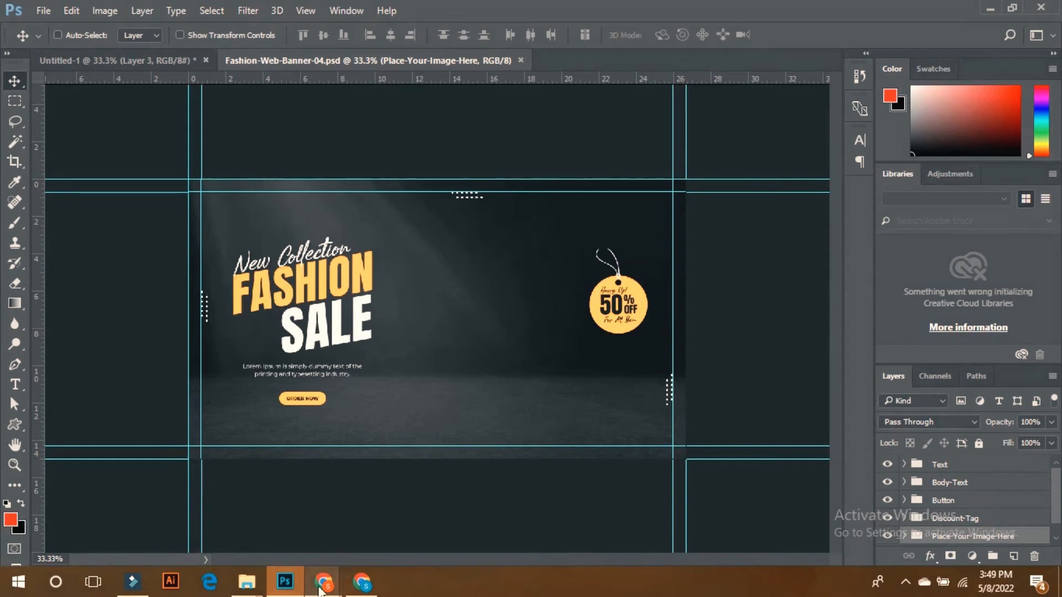
Switch to Chrome and search Google Images for "shoes png"
mouse_move(324, 581)
click(239, 514)
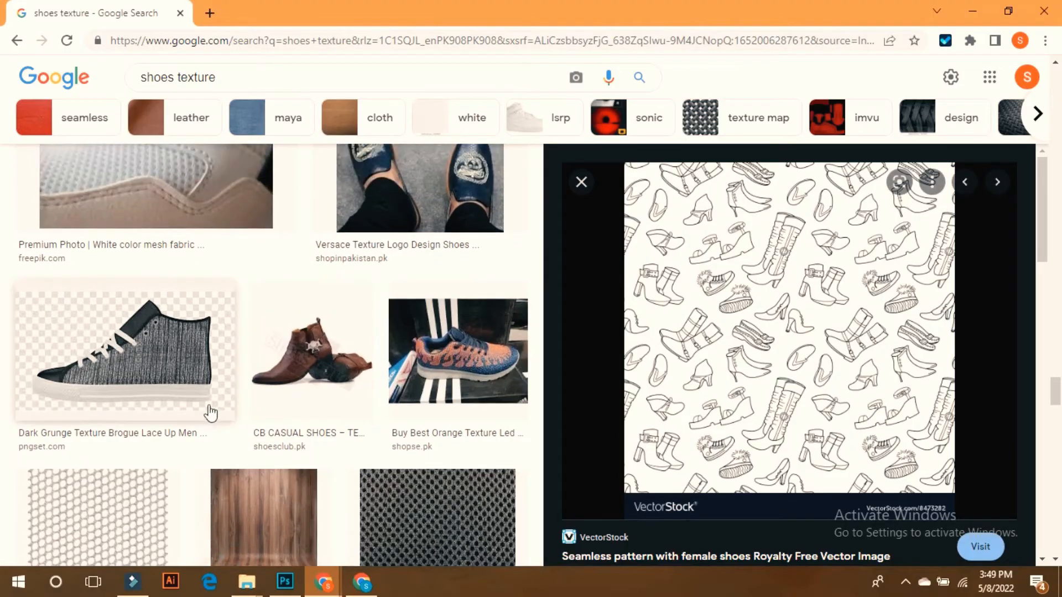
scroll(244, 218, up, 2)
double_click(225, 80)
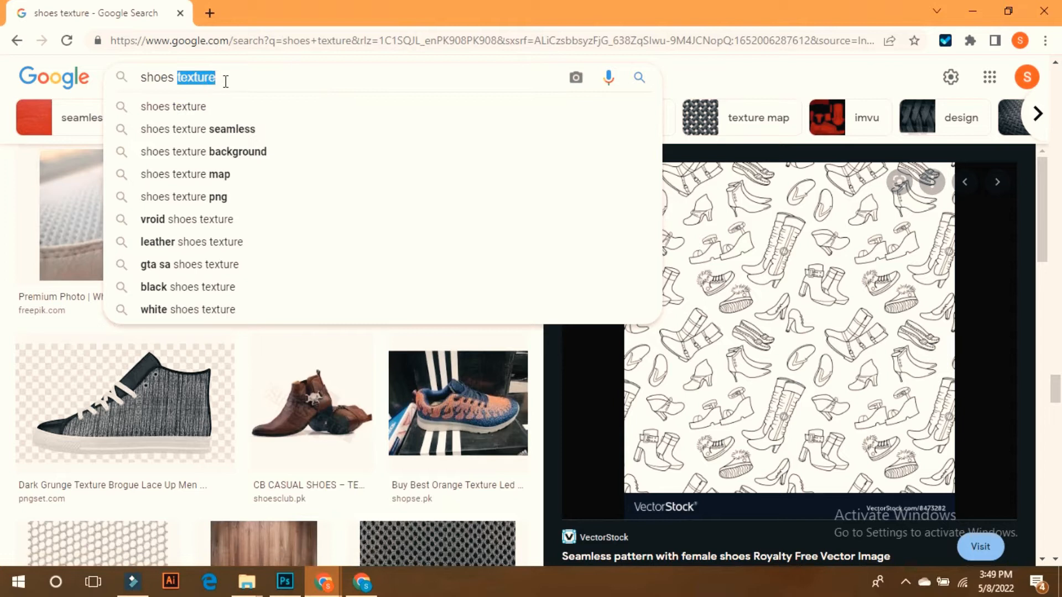
text(png)
key(Return)
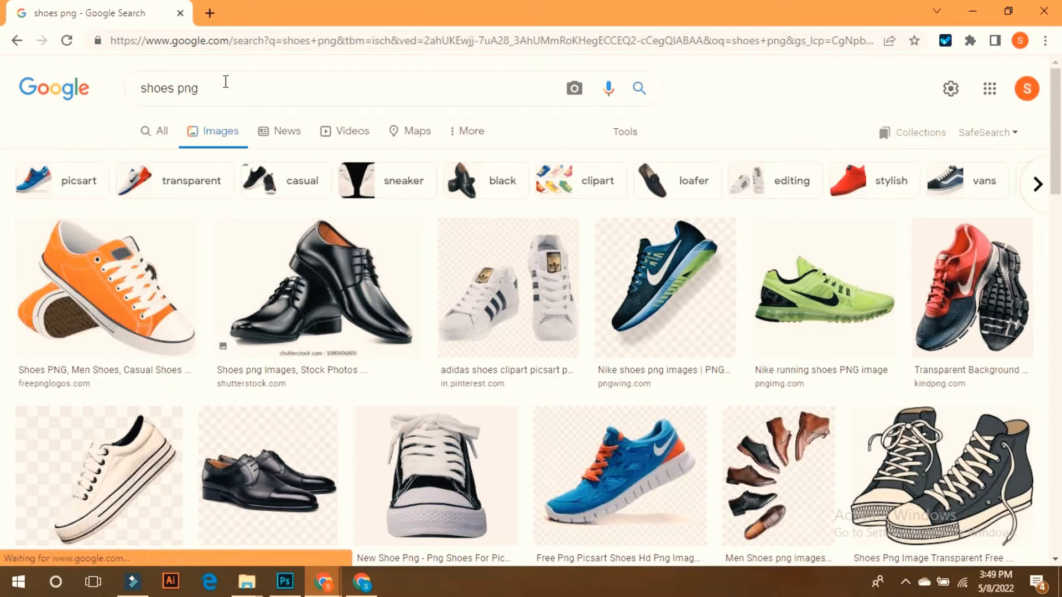
Copy the green Nike running shoe image from pngimg.com and paste it into the Fashion-Web-Banner-04 document in Photoshop
click(819, 282)
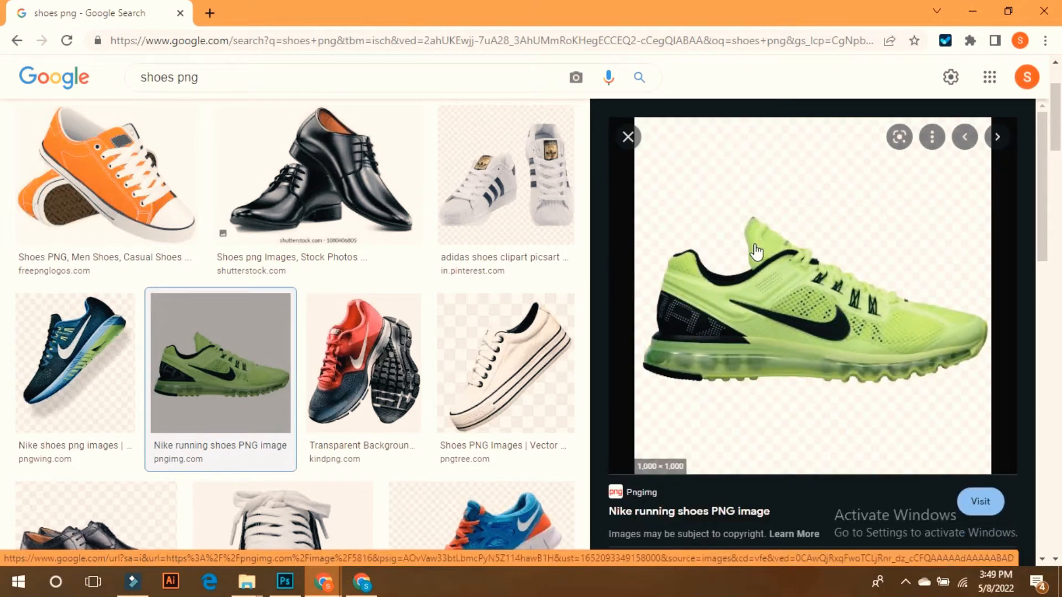
right_click(755, 249)
click(819, 445)
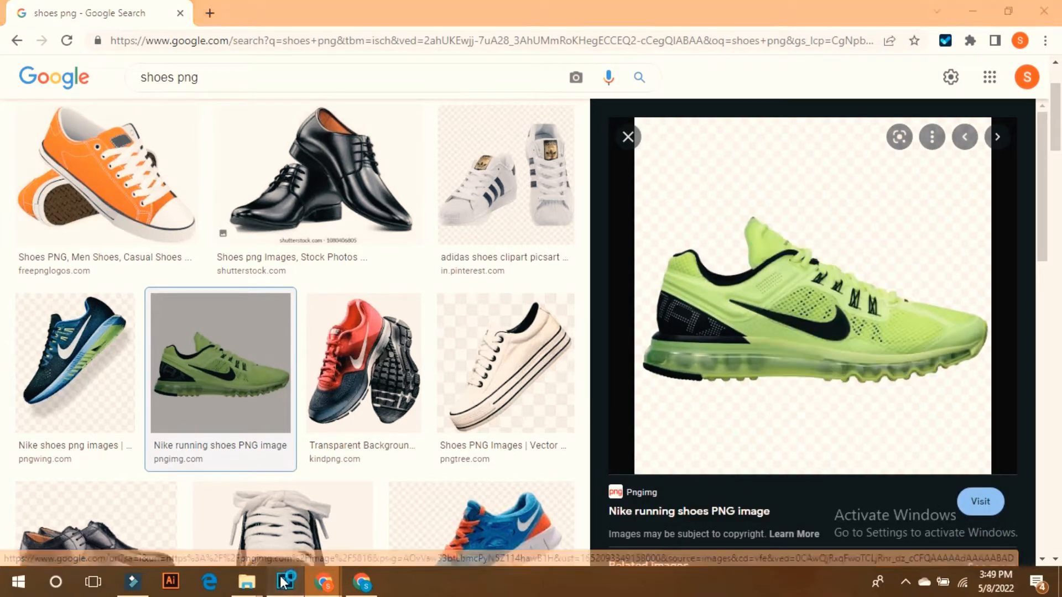
key(alt+Tab)
key(ctrl+v)
Remove the black background around the pasted shoe using the Magic Wand with Contiguous on and tolerance 11
key(w)
click(492, 285)
click(451, 34)
click(511, 268)
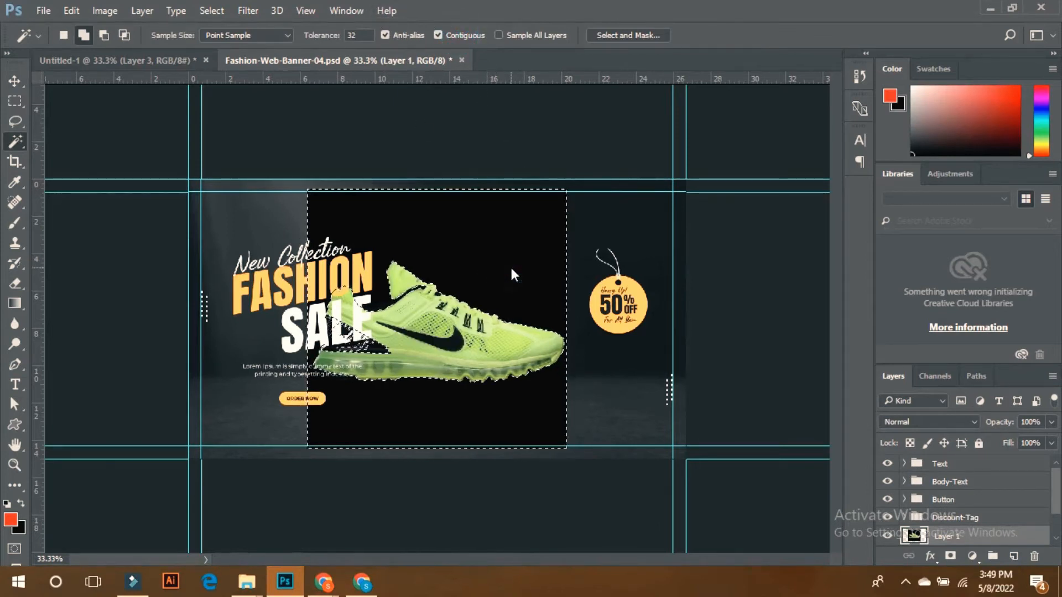
click(506, 263)
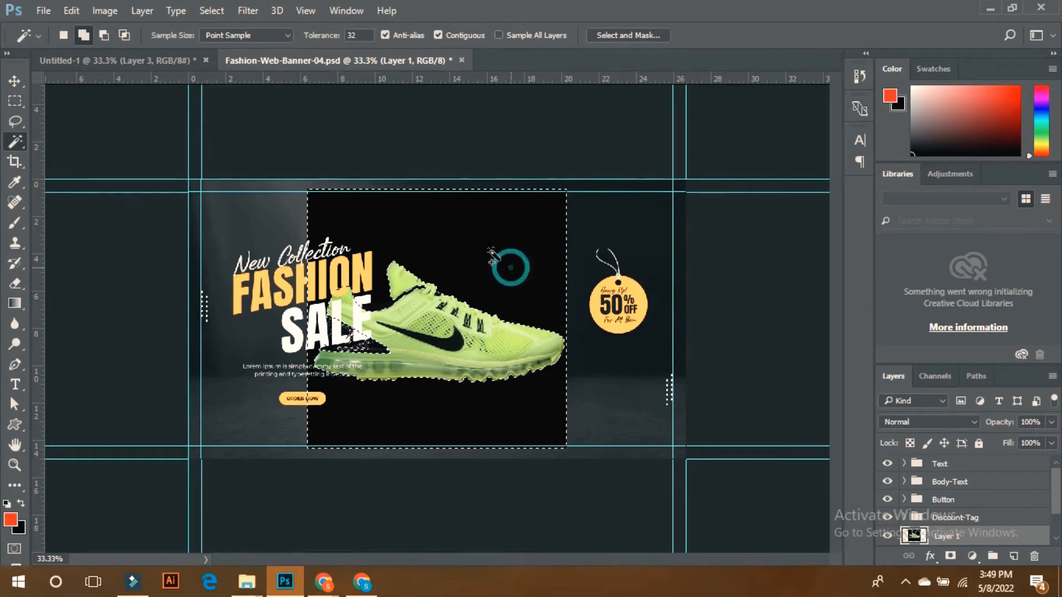
click(371, 34)
text(11)
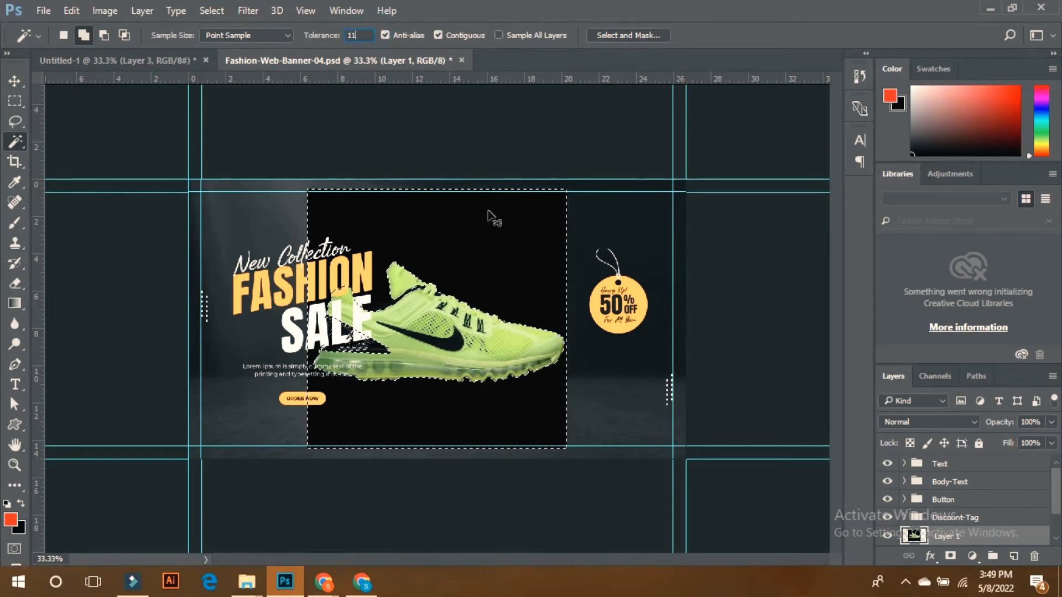
click(508, 267)
click(515, 257)
click(515, 251)
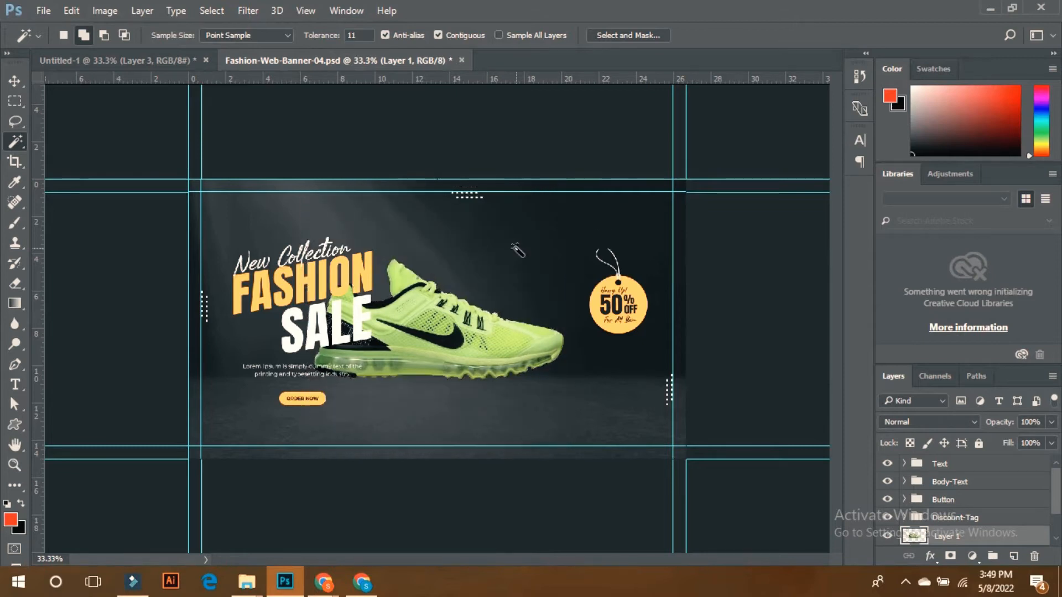
Scale the shoe down to about 92% and flip it horizontally
key(ctrl+t)
drag(567, 256, 555, 263)
right_click(499, 310)
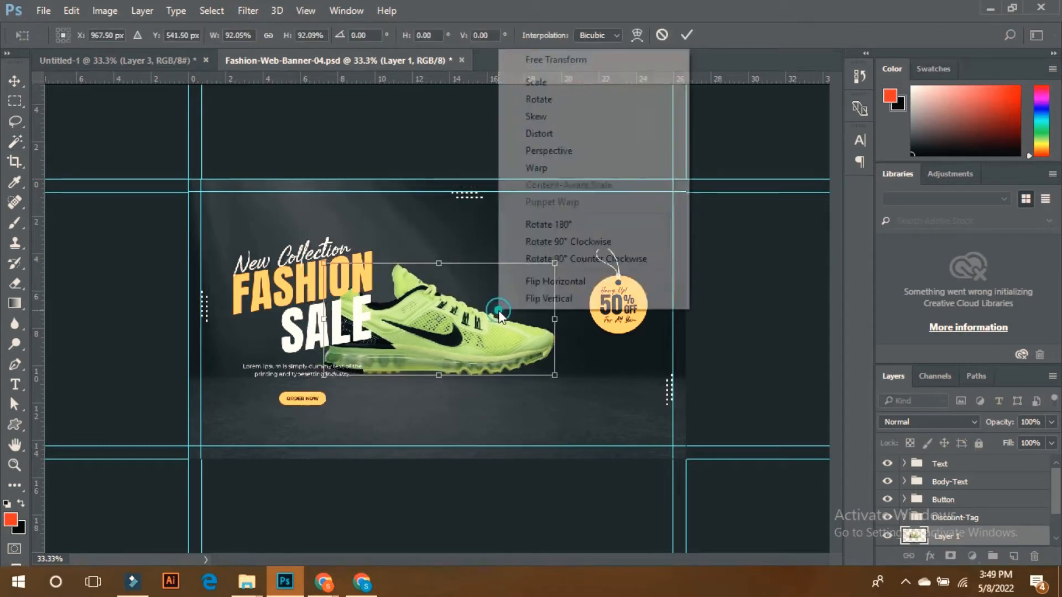
click(552, 282)
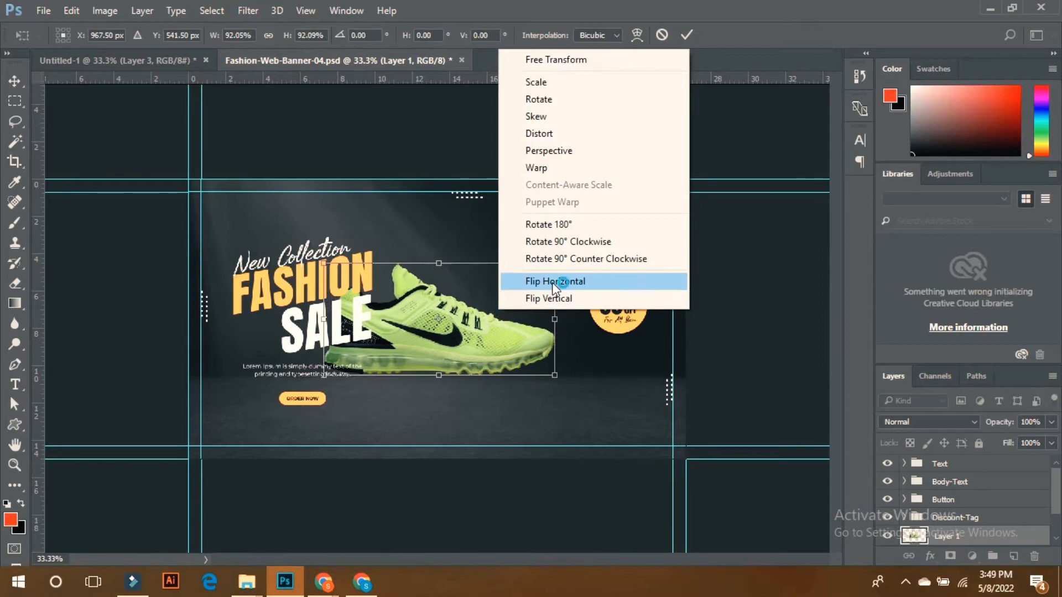
Place the flipped shoe on the floor area between the sale text and the discount tag, enlarging it slightly
drag(471, 331, 527, 371)
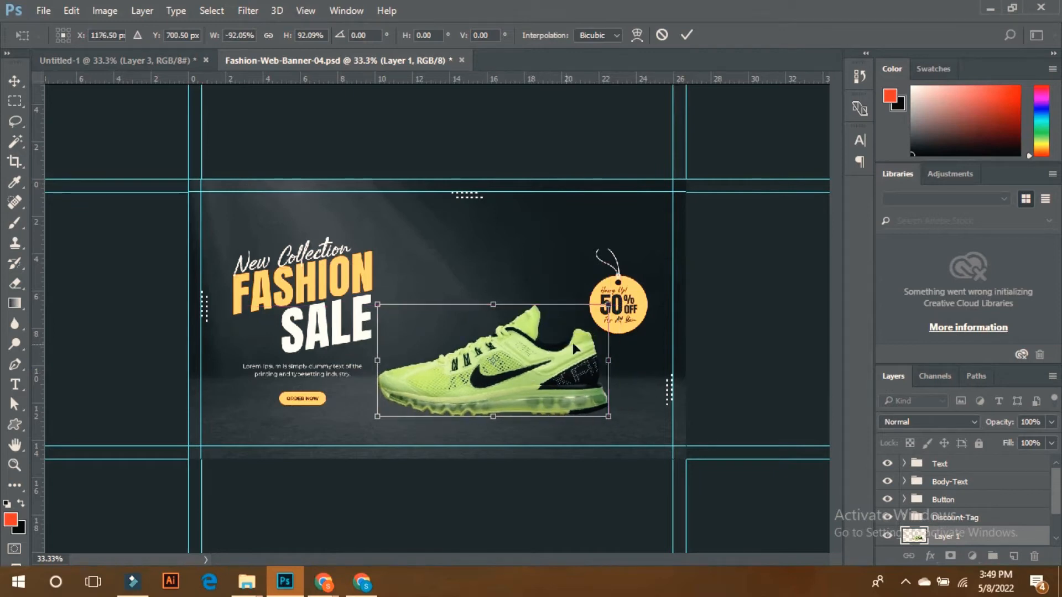
drag(608, 305, 626, 295)
drag(570, 342, 551, 353)
key(Return)
click(15, 80)
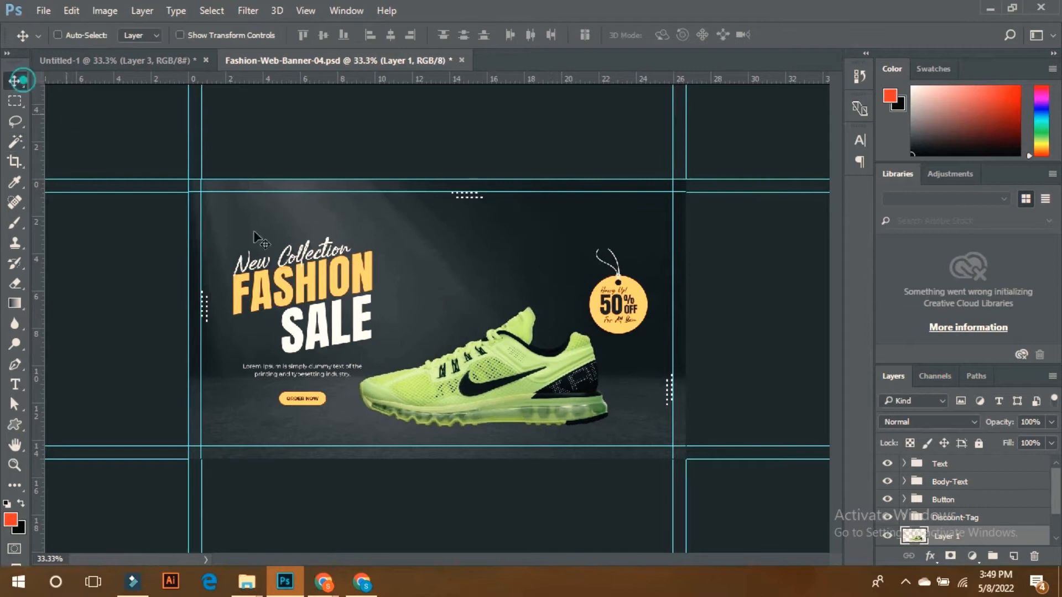
drag(523, 398, 530, 401)
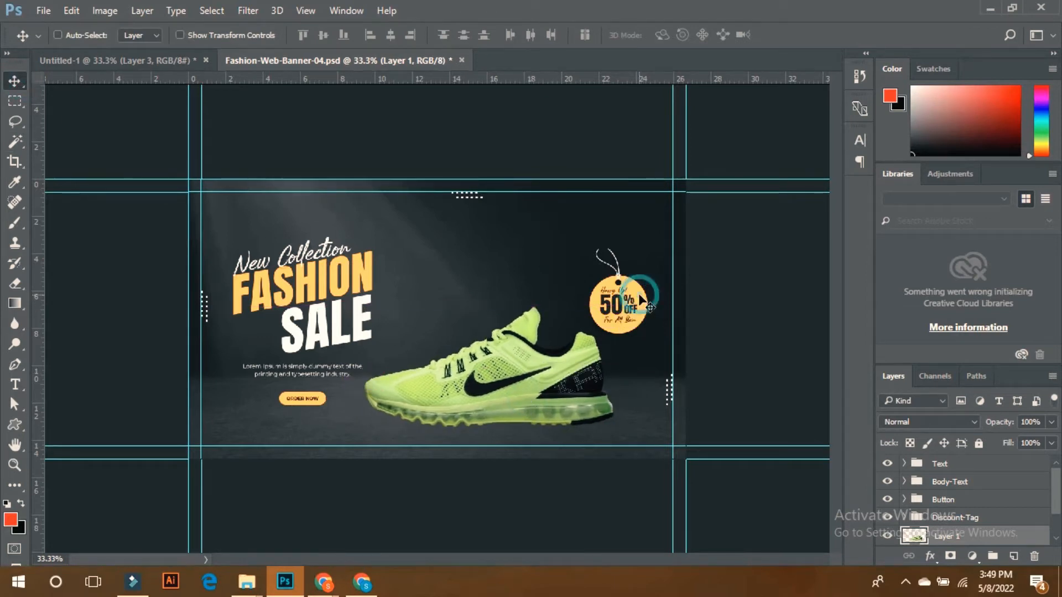
Select the whole Discount-Tag group and move the 50% off tag slightly higher above the shoe's heel
ctrl+click(630, 305)
scroll(990, 515, up, 1)
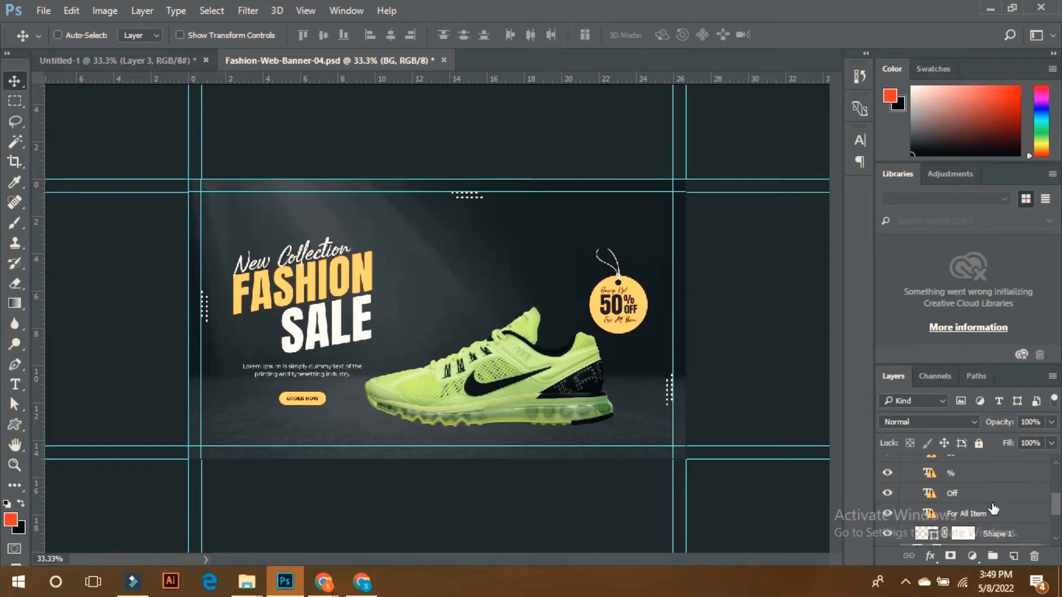
drag(1054, 506, 1055, 490)
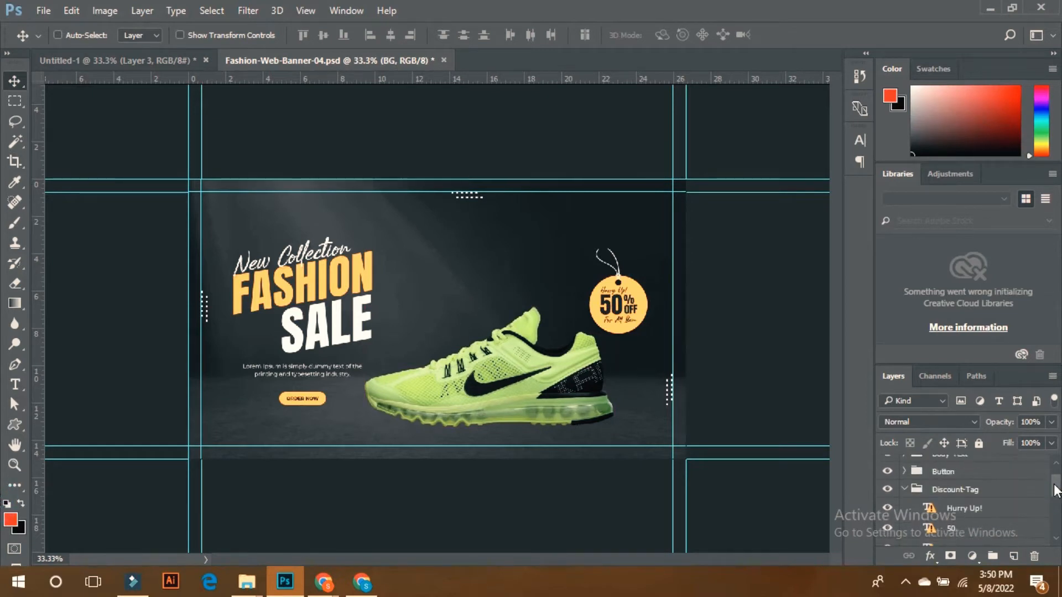
click(907, 490)
click(904, 489)
click(887, 489)
click(888, 489)
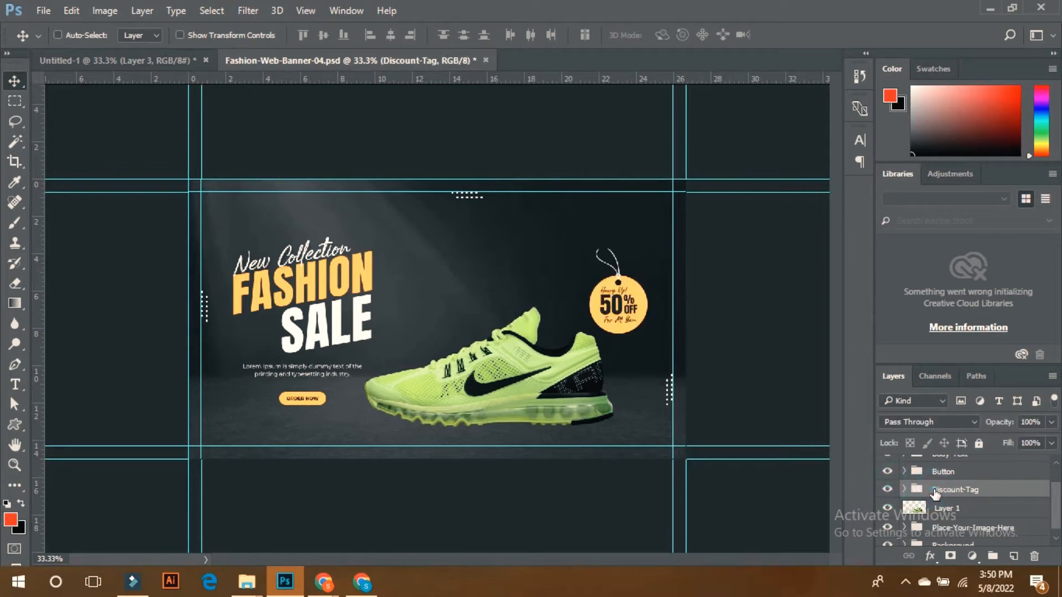
drag(639, 303, 627, 273)
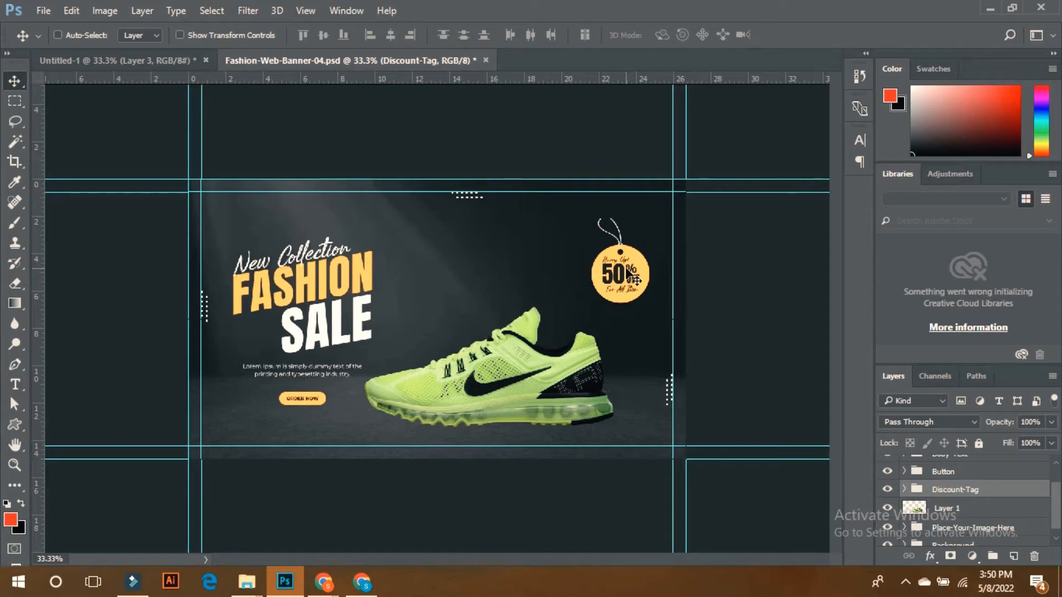
Check the banner document's pixel dimensions in Image Size and leave without changing them
click(104, 11)
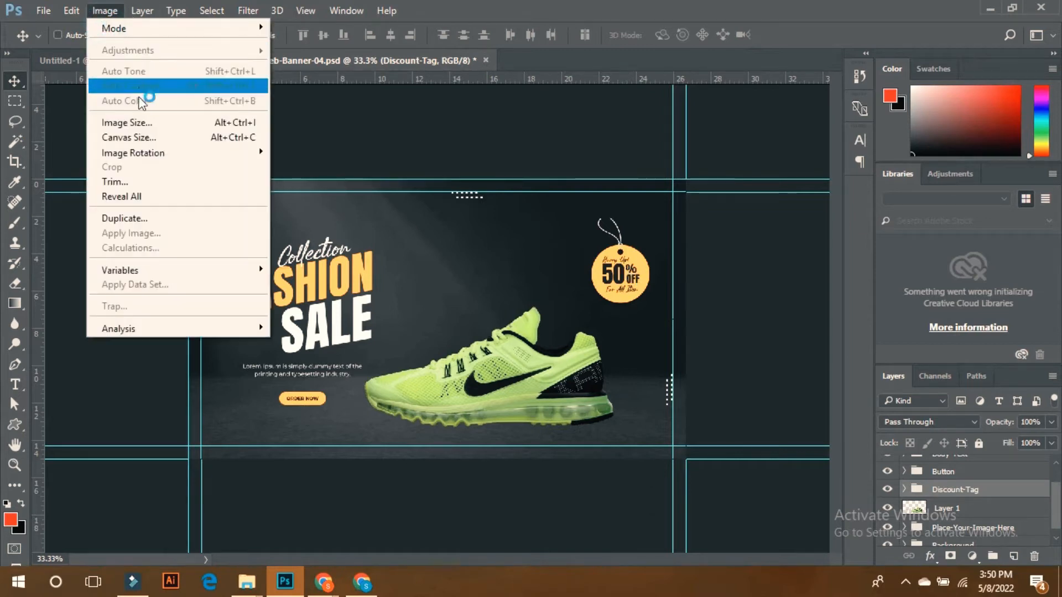
click(149, 121)
click(622, 208)
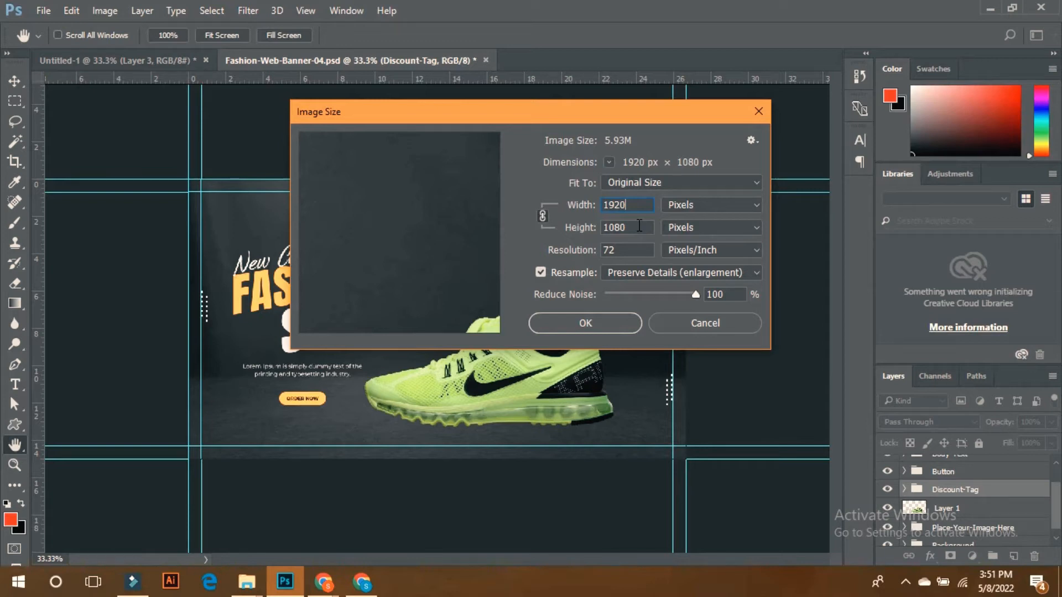
click(674, 319)
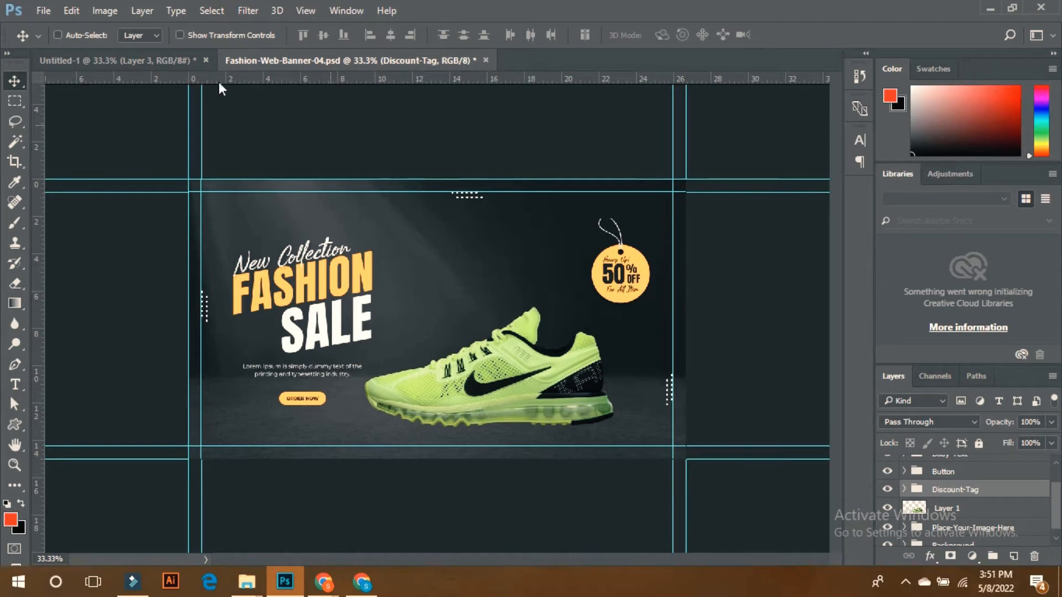
Create a new 1600 x 1200 px document at 72 pixels/inch in RGB Color with a white background
click(31, 11)
click(37, 27)
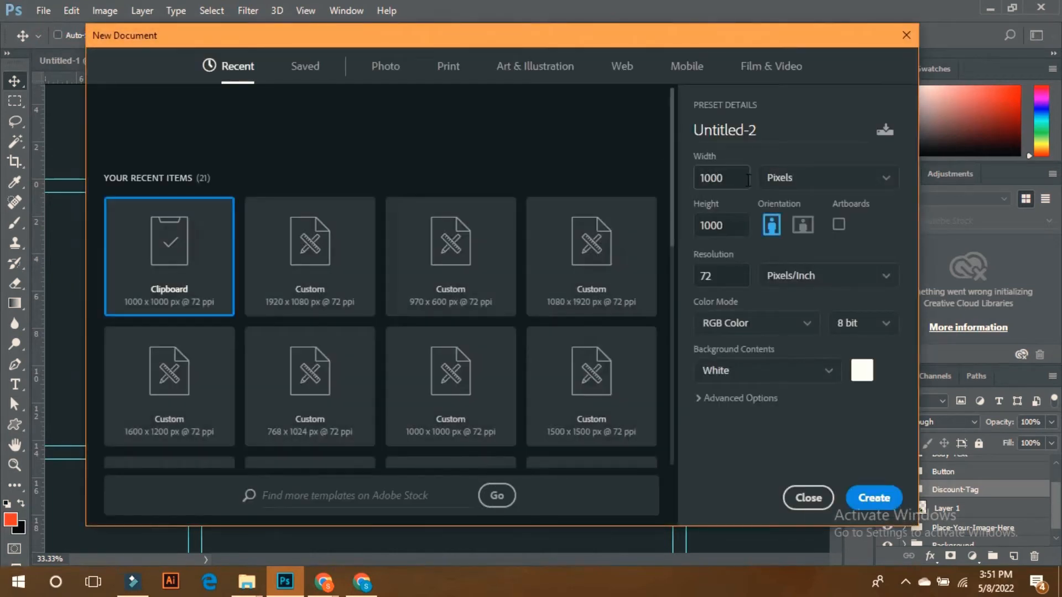
text(1600)
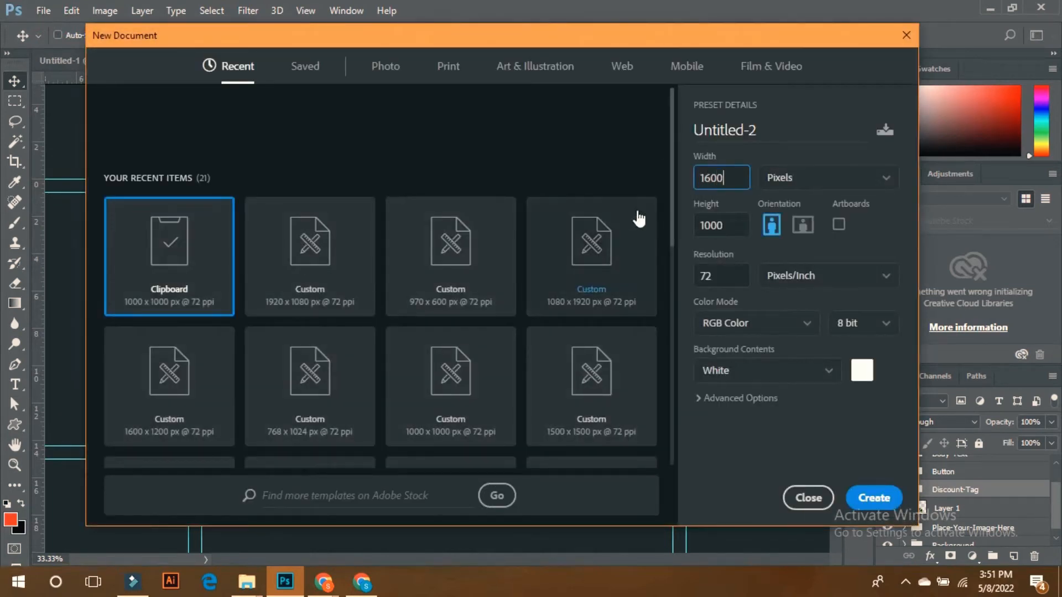
click(728, 227)
text(00)
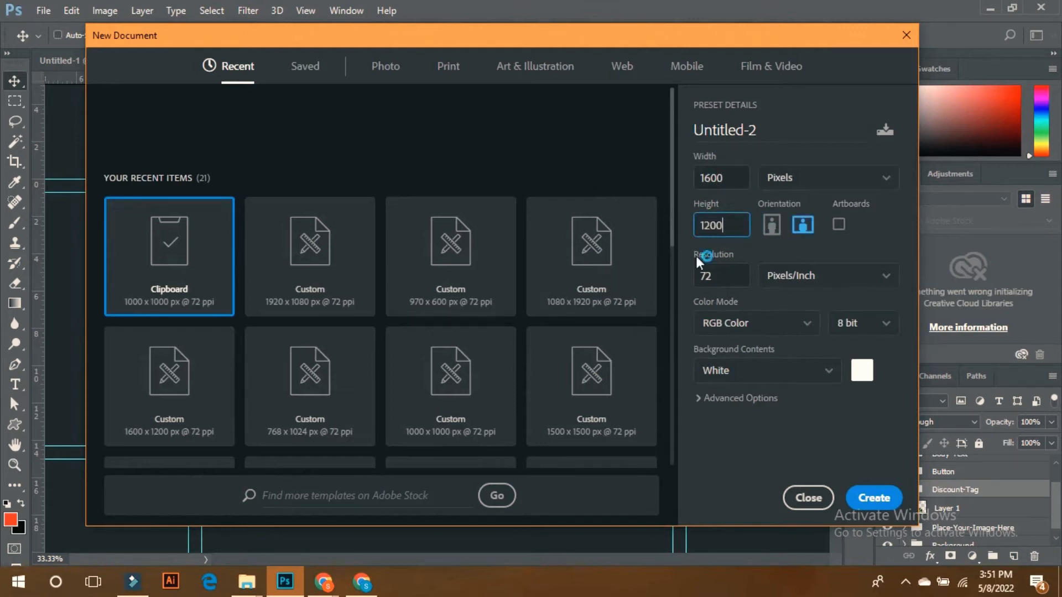
click(875, 500)
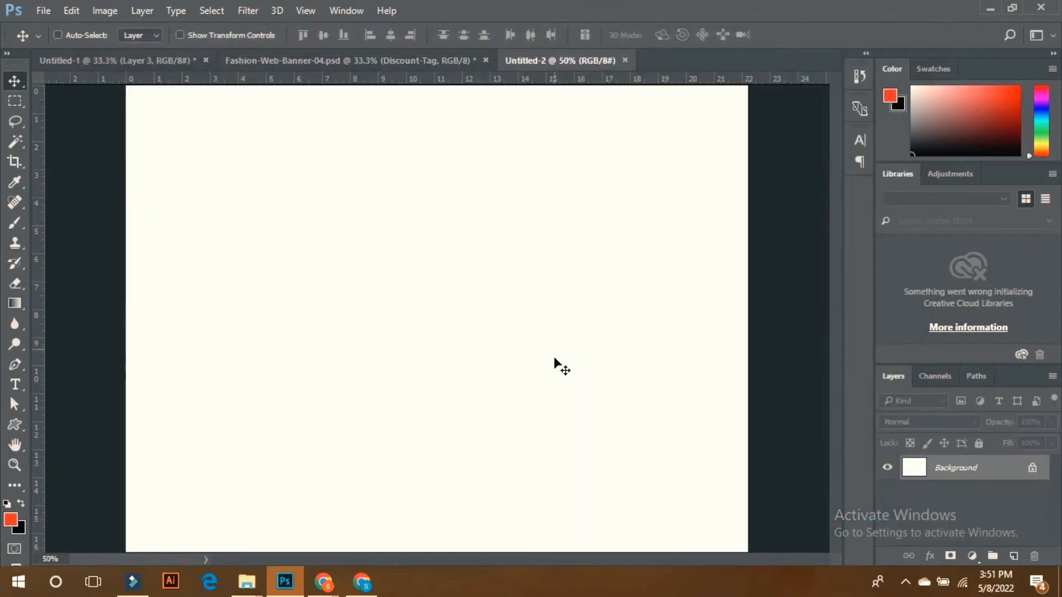
Copy all layers and groups of Fashion-Web-Banner-04, from Text to Background, into the new Untitled-2 document, centred on its canvas
key(ctrl+minus)
key(ctrl+minus)
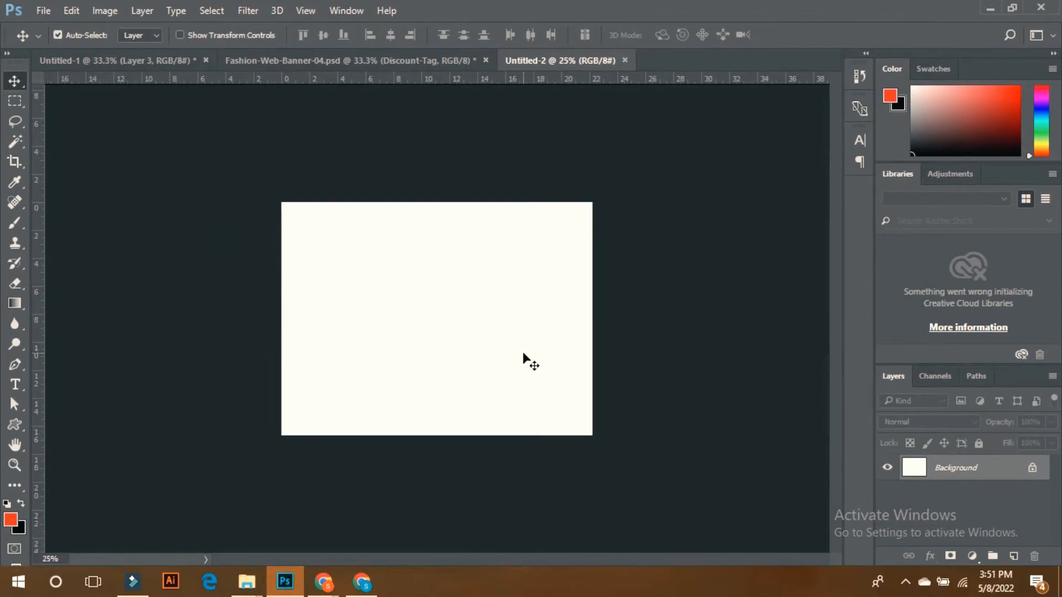
click(281, 57)
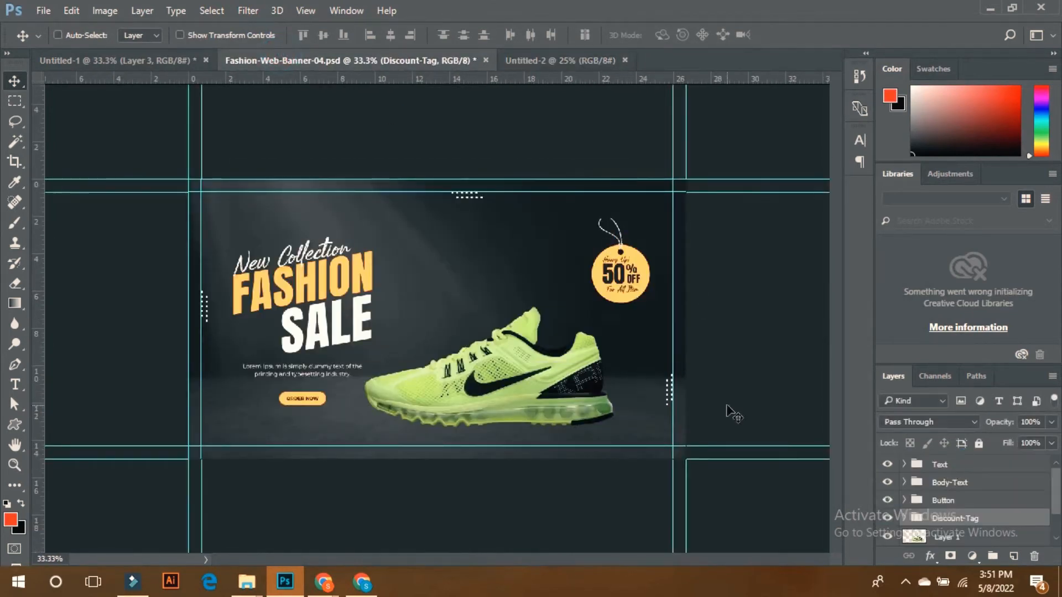
mouse_move(1053, 487)
mouse_down()
mouse_move(1057, 498)
mouse_move(1054, 489)
mouse_up()
click(941, 465)
ctrl+click(967, 479)
ctrl+click(965, 499)
ctrl+click(957, 518)
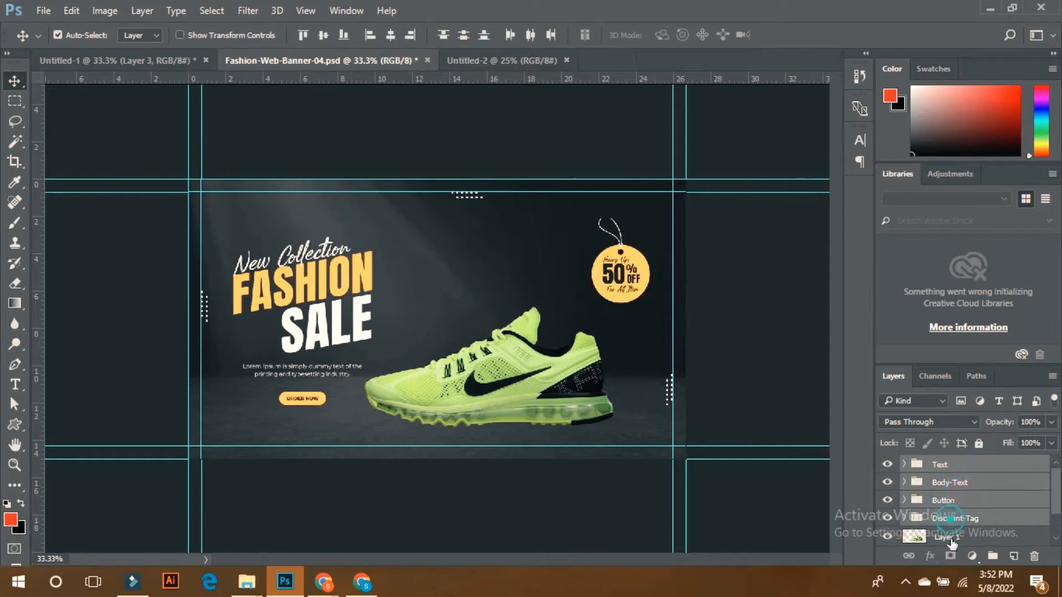
drag(1056, 498, 1057, 515)
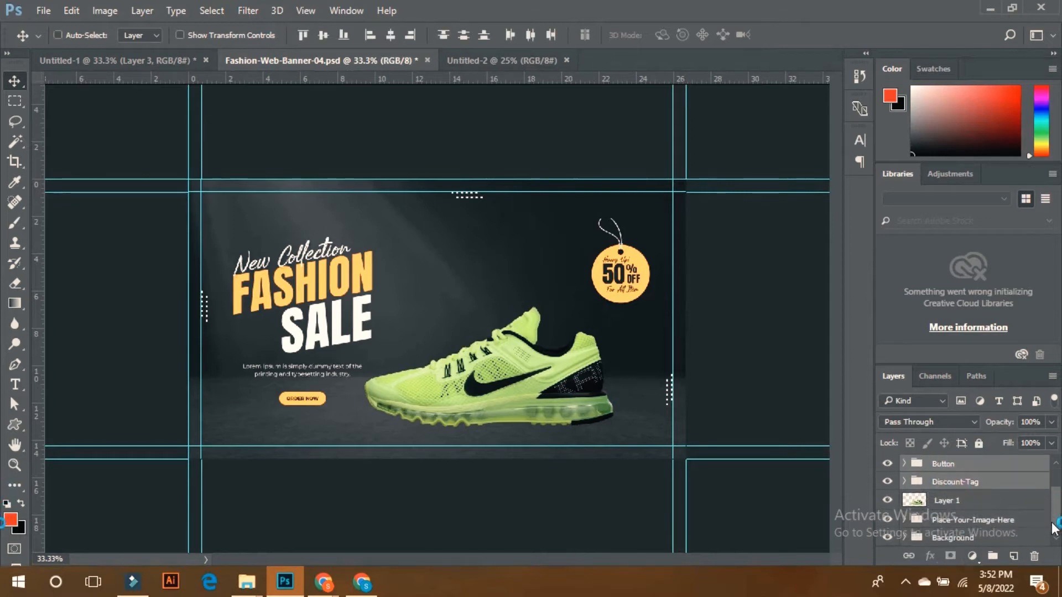
ctrl+click(957, 501)
ctrl+click(956, 519)
ctrl+click(951, 537)
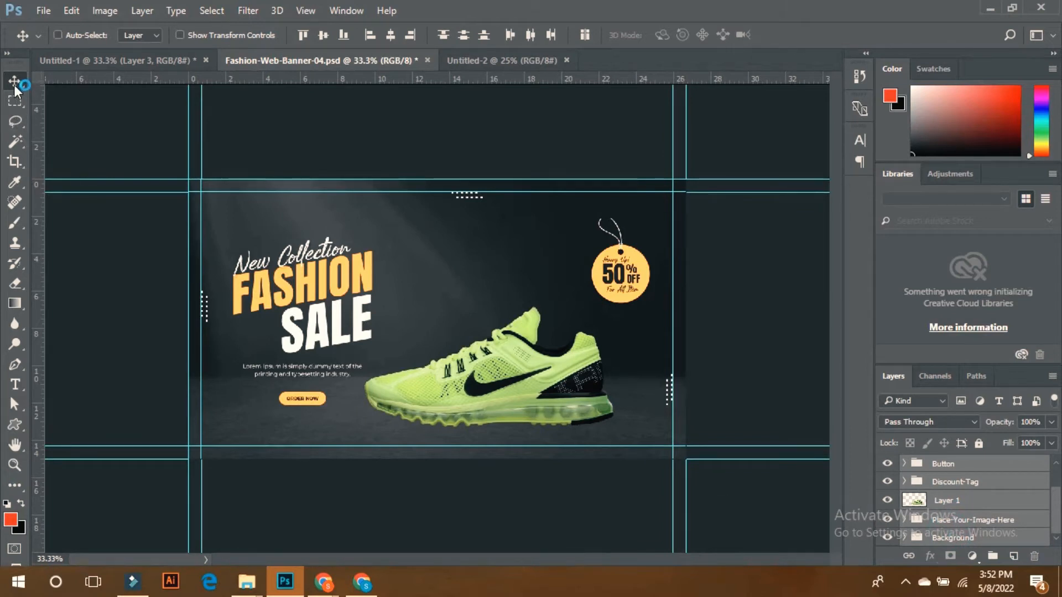
drag(316, 276, 381, 346)
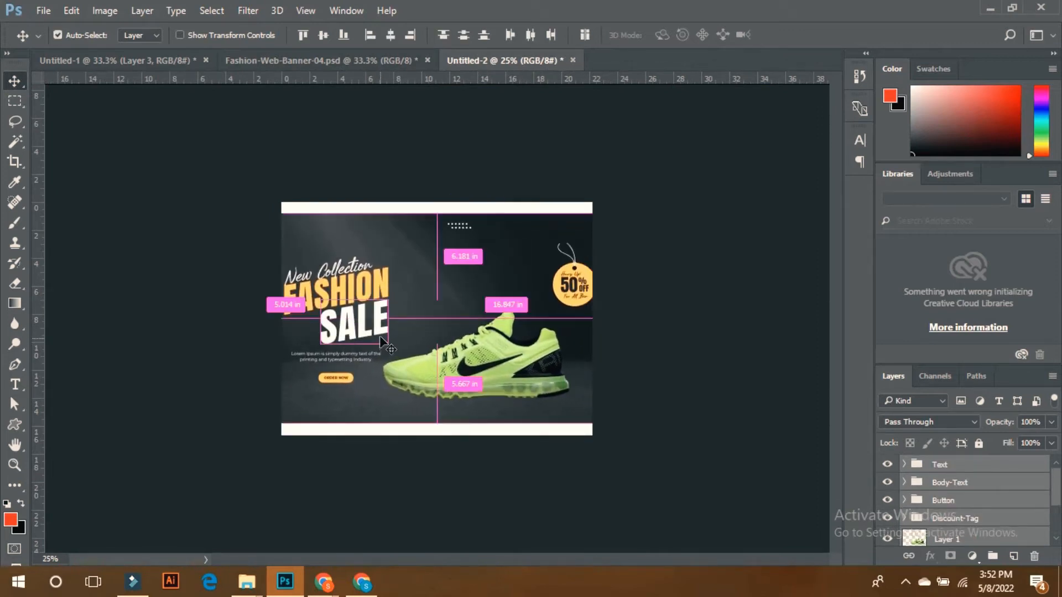
Scale the copied banner layers down to fit the canvas width, accepting the existing pixel data for text with missing fonts
key(ctrl+t)
click(532, 231)
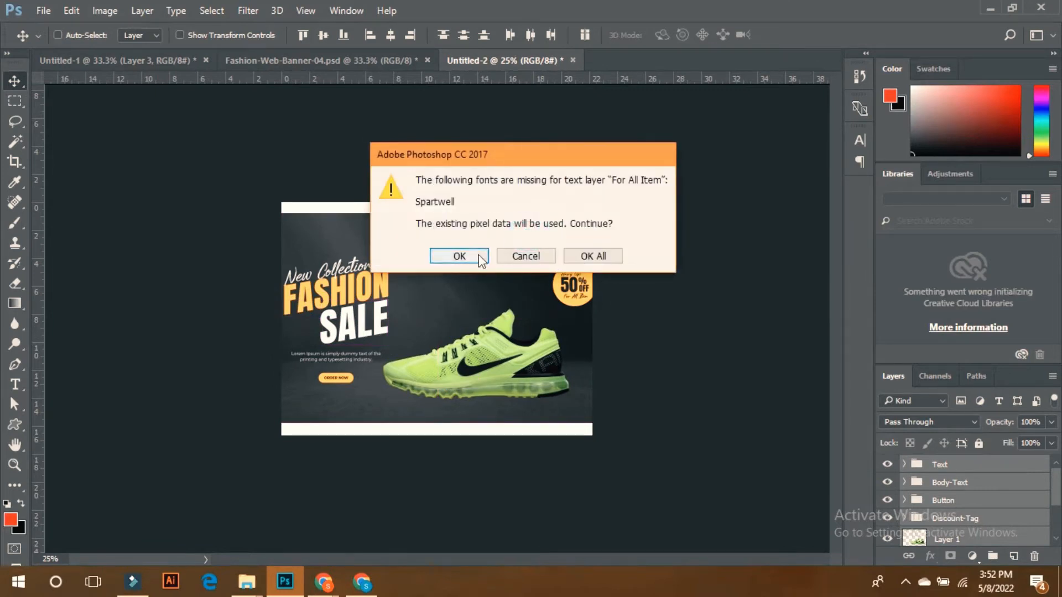
click(453, 256)
click(444, 259)
click(444, 259)
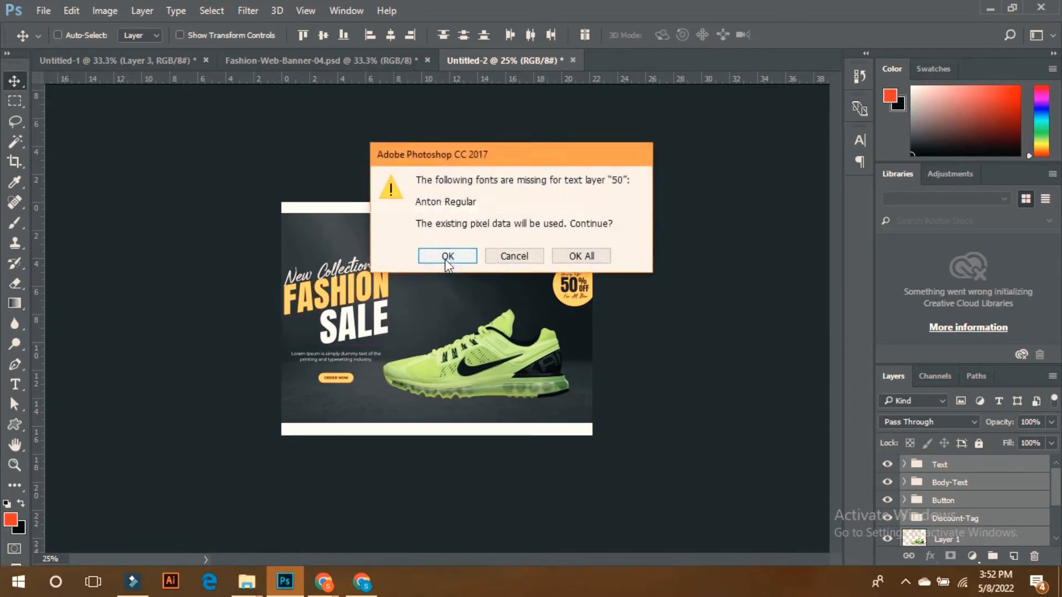
click(445, 259)
click(586, 255)
drag(624, 214, 595, 231)
key(Return)
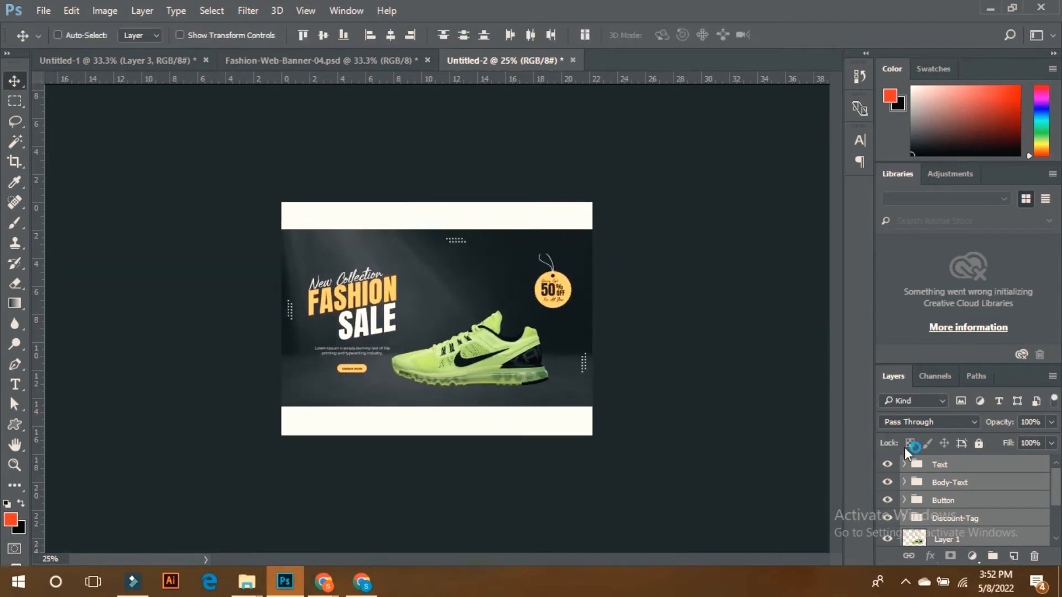
Enlarge the banner's Background group beyond the canvas sides to cover the white strips above and below
scroll(951, 498, down, 3)
click(952, 513)
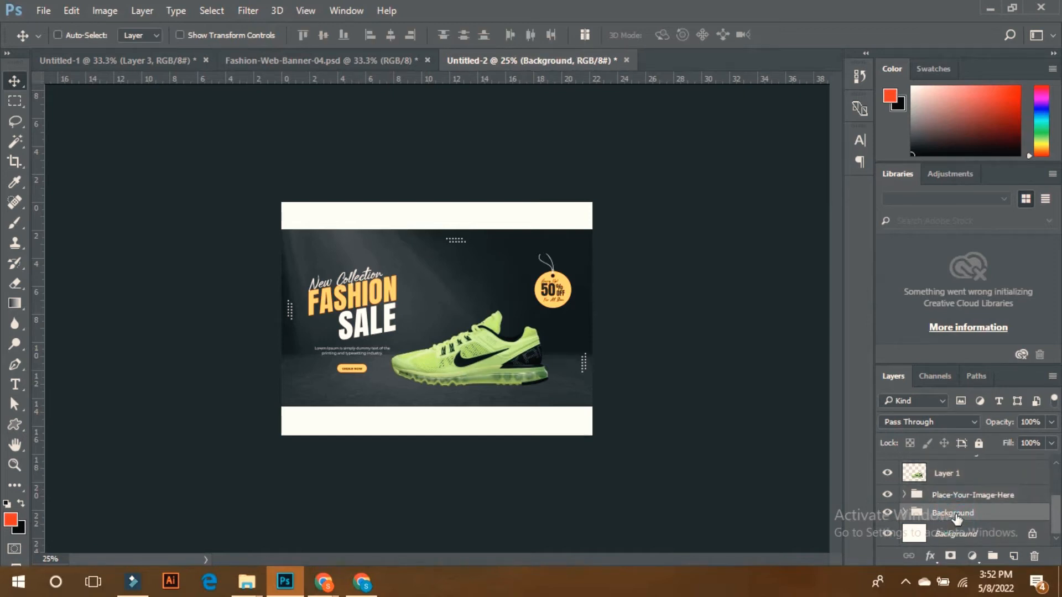
key(ctrl+t)
drag(595, 229, 646, 185)
key(Return)
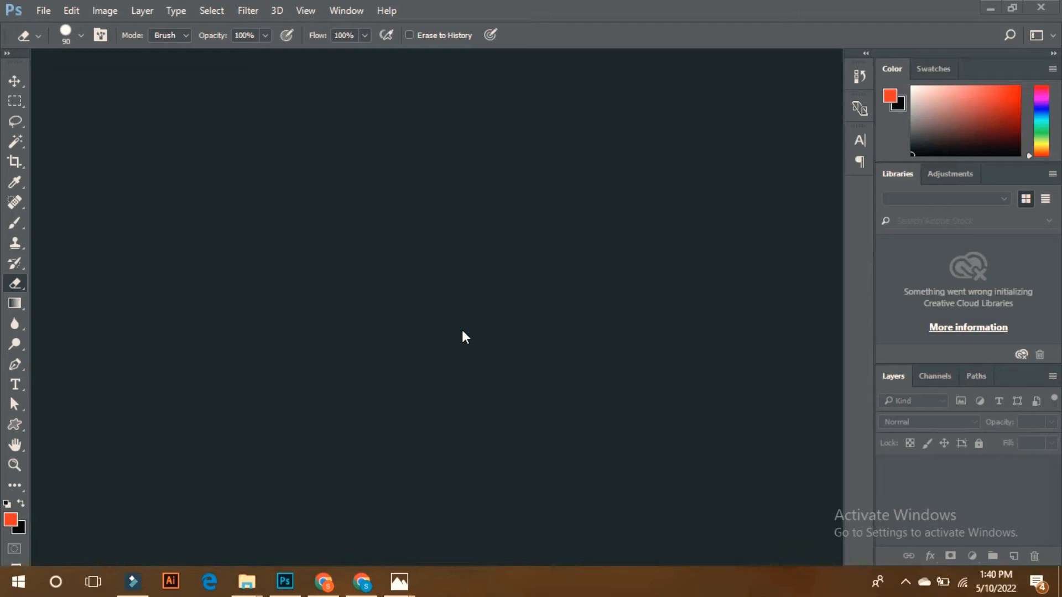
Open the _MG_4919 photo of the open paint box from the "1. Main" folder in Photoshop
mouse_move(239, 575)
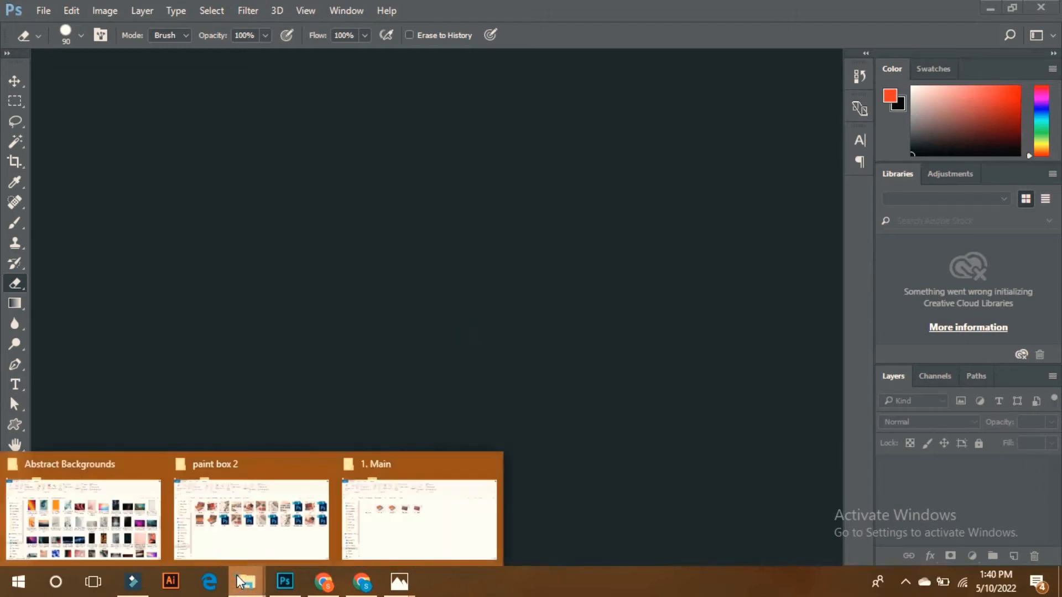
click(403, 527)
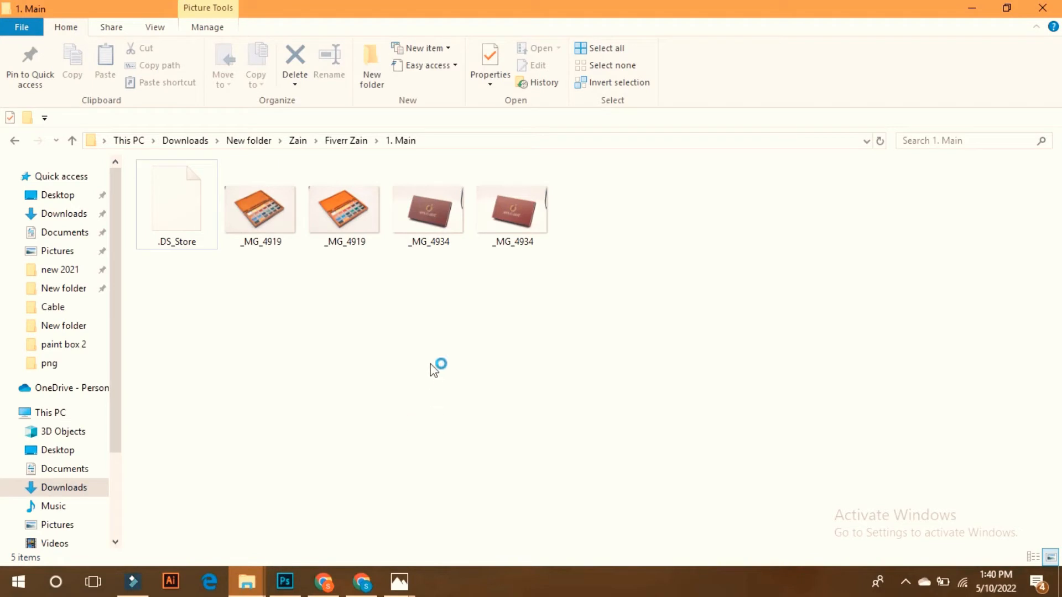
drag(335, 230, 333, 304)
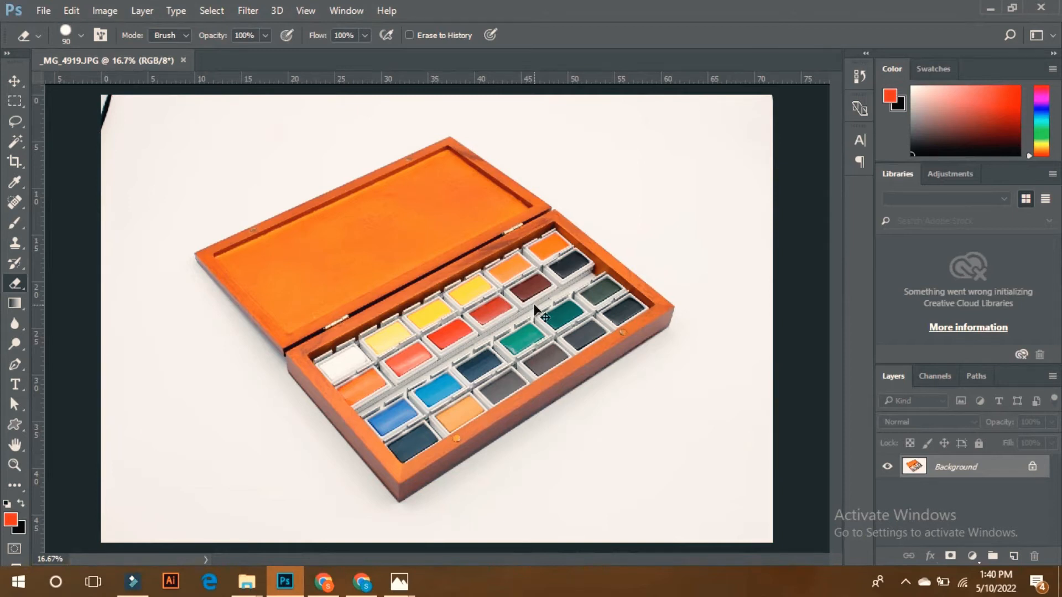
Start a Pen tool path along the paint box lid's outer edge, around its top corner and down towards the hinge-side corner
scroll(536, 311, up, 3)
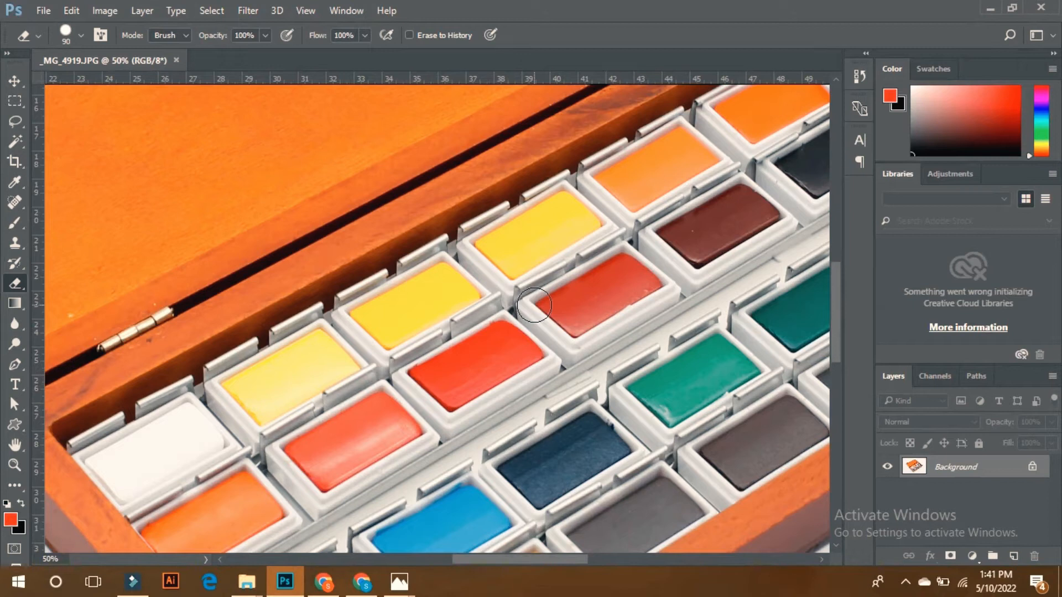
drag(486, 351, 450, 346)
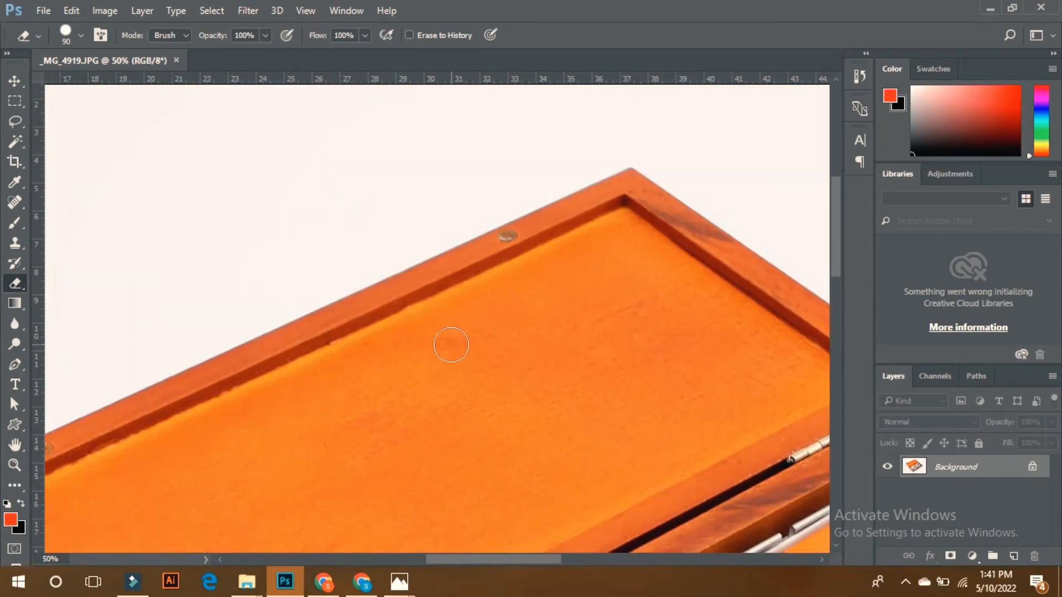
key(p)
click(376, 284)
click(628, 166)
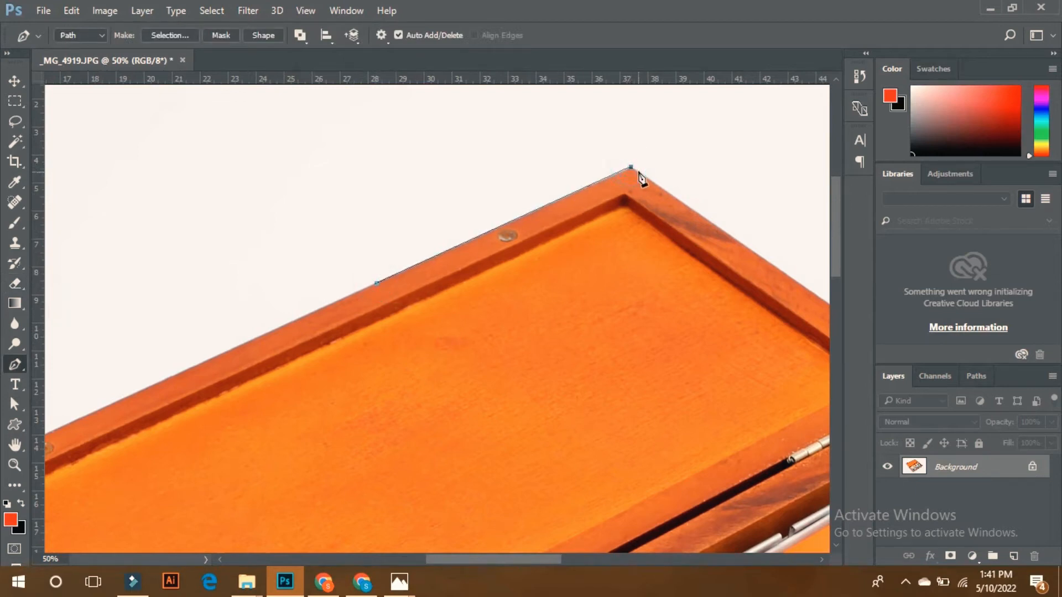
drag(776, 269, 562, 198)
click(561, 196)
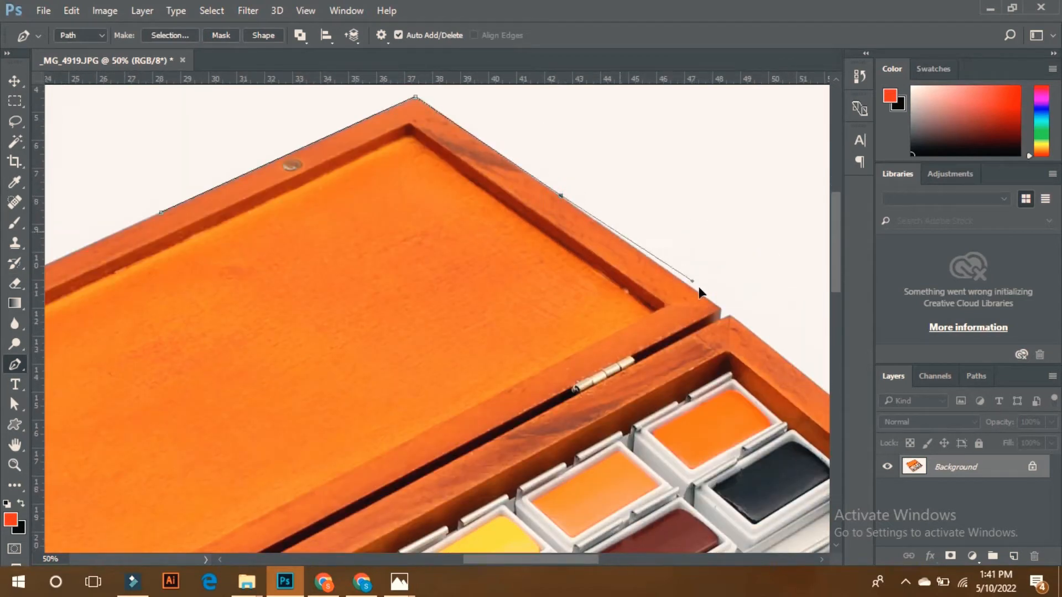
click(716, 305)
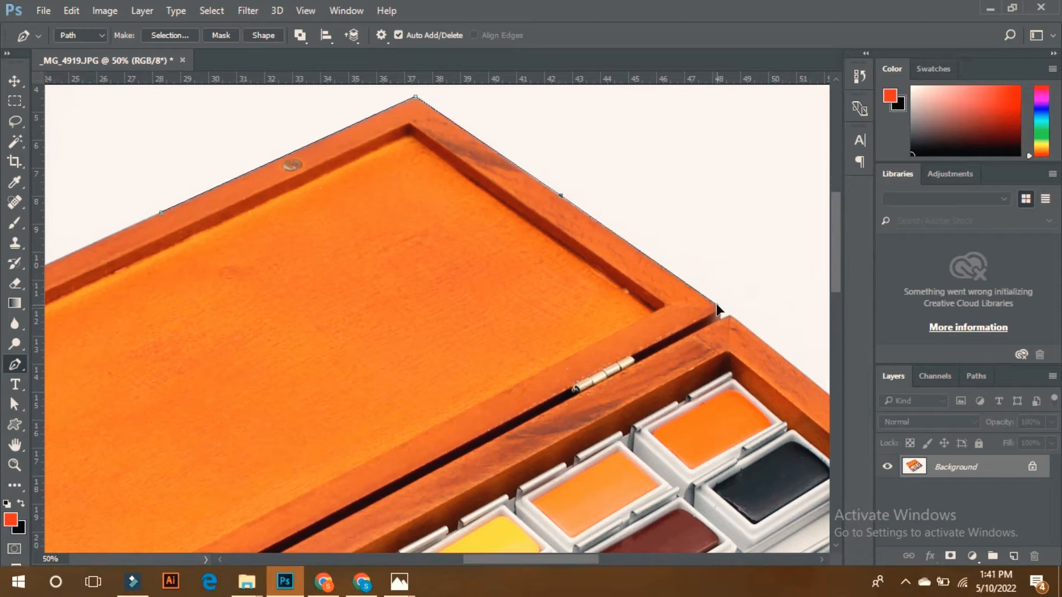
drag(716, 330, 665, 299)
key(ctrl+plus)
key(ctrl+plus)
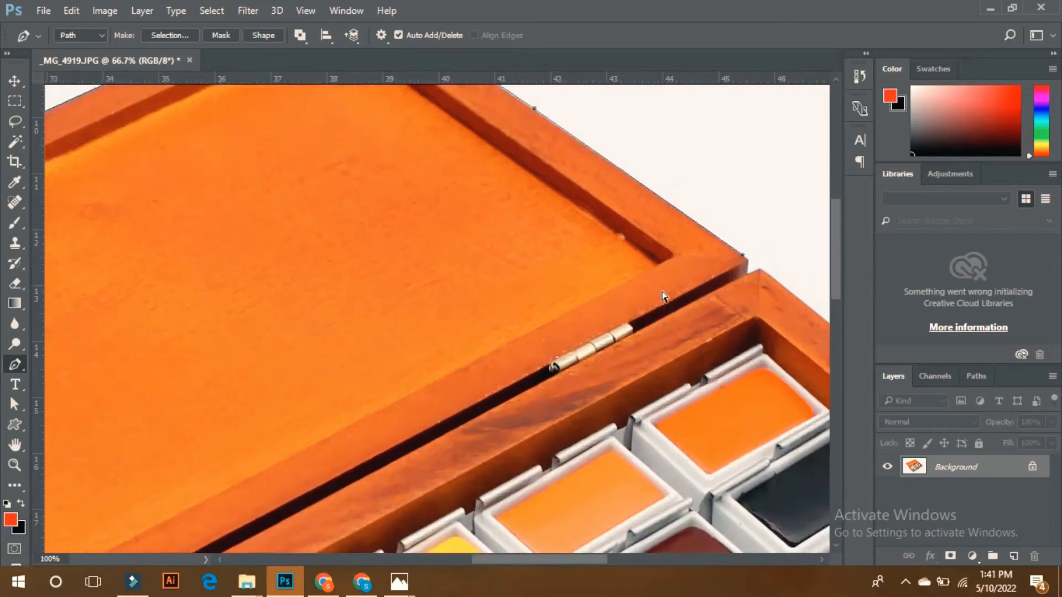
scroll(586, 315, right, 7)
scroll(586, 316, up, 3)
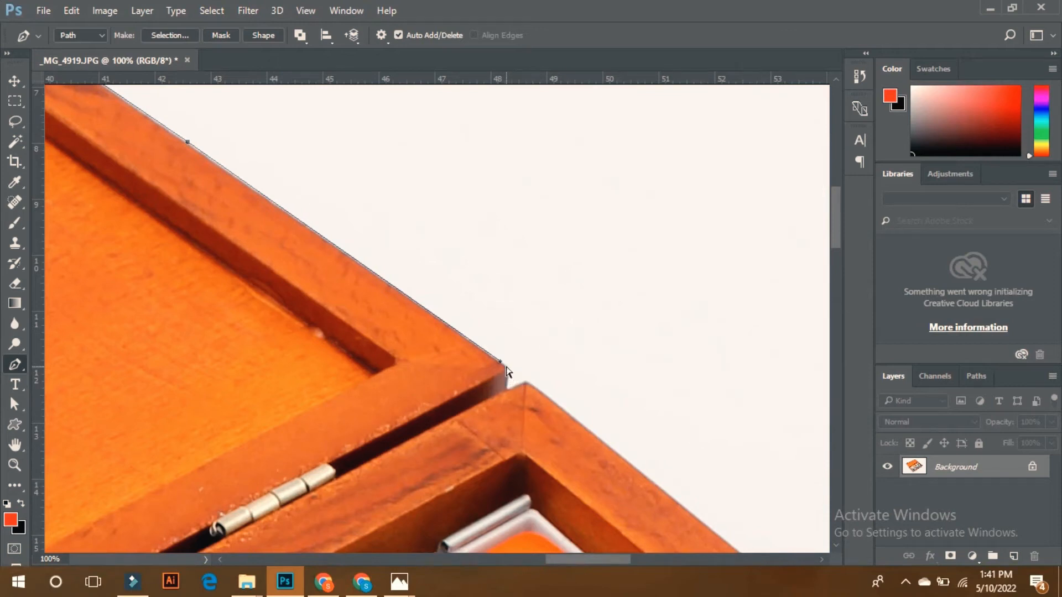
key(ctrl+plus)
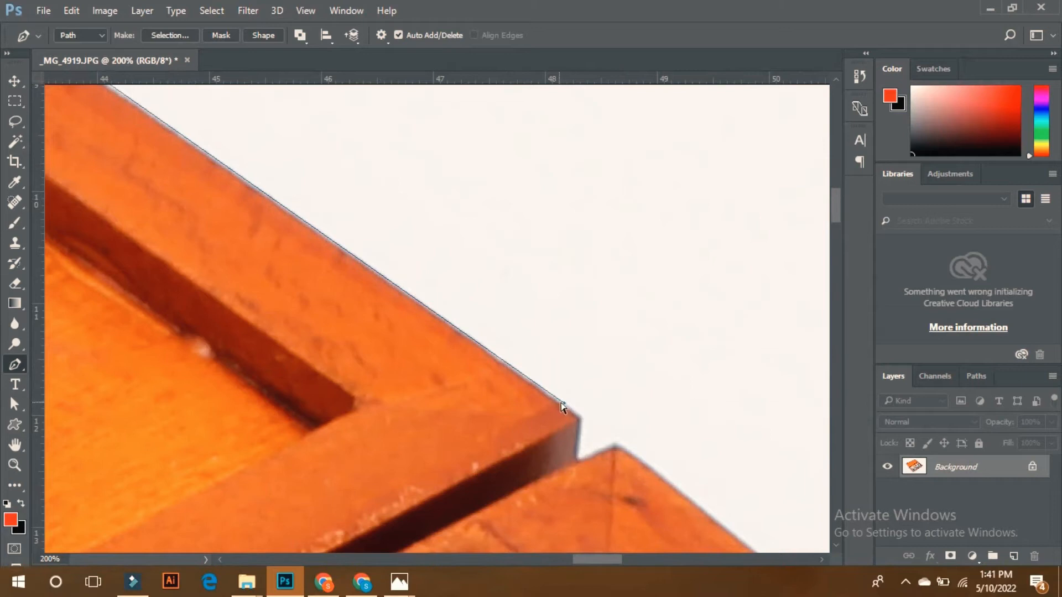
click(579, 413)
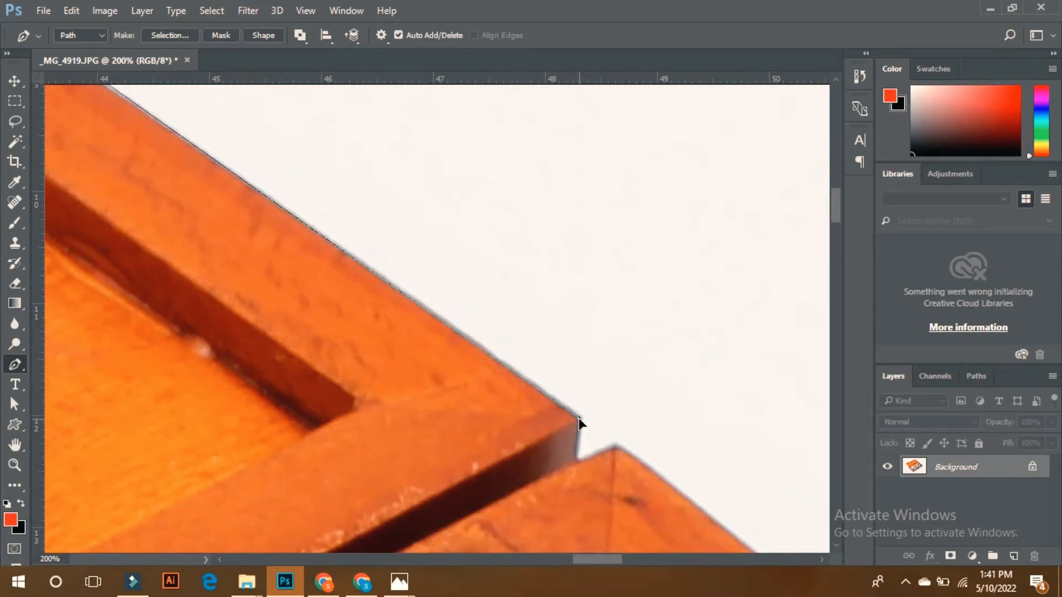
click(578, 462)
key(ctrl+z)
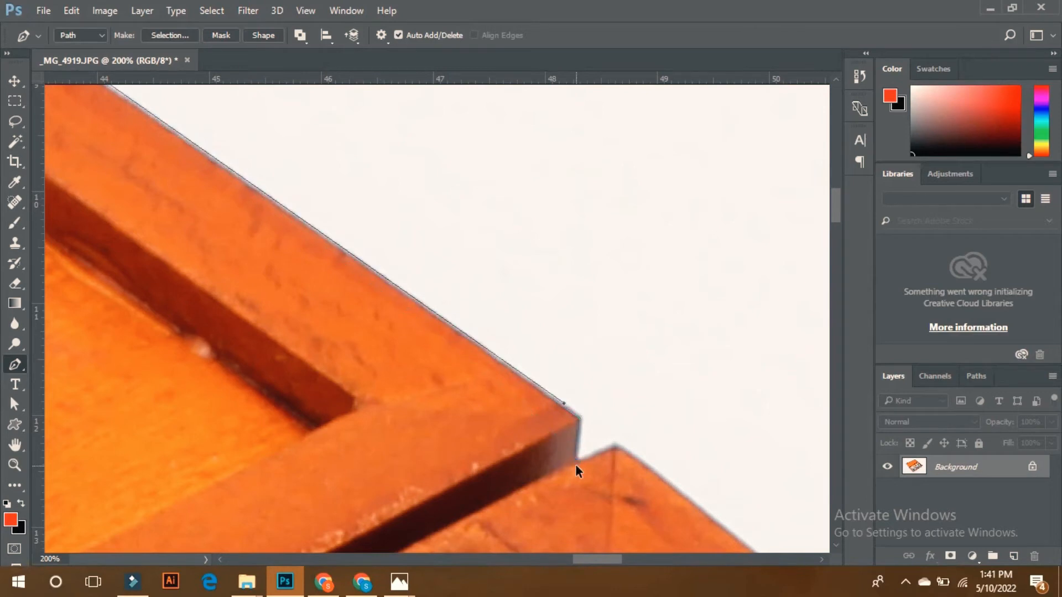
key(ctrl+z)
key(ctrl+z)
Continue the Pen path around the lid's hinge-side corner and across the gap to the tray's adjoining top corner
click(514, 372)
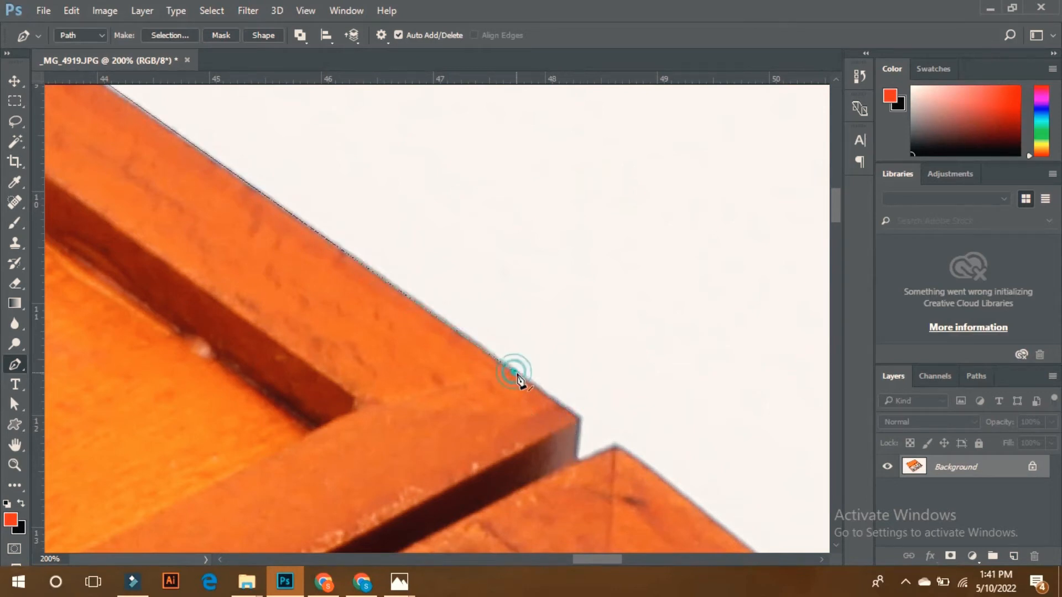
click(580, 420)
click(575, 461)
click(613, 449)
Extend the path along the tray's outer edge to its far corner and down that corner's vertical edge
drag(613, 449, 408, 358)
drag(586, 437, 249, 205)
drag(538, 443, 287, 242)
drag(509, 403, 336, 175)
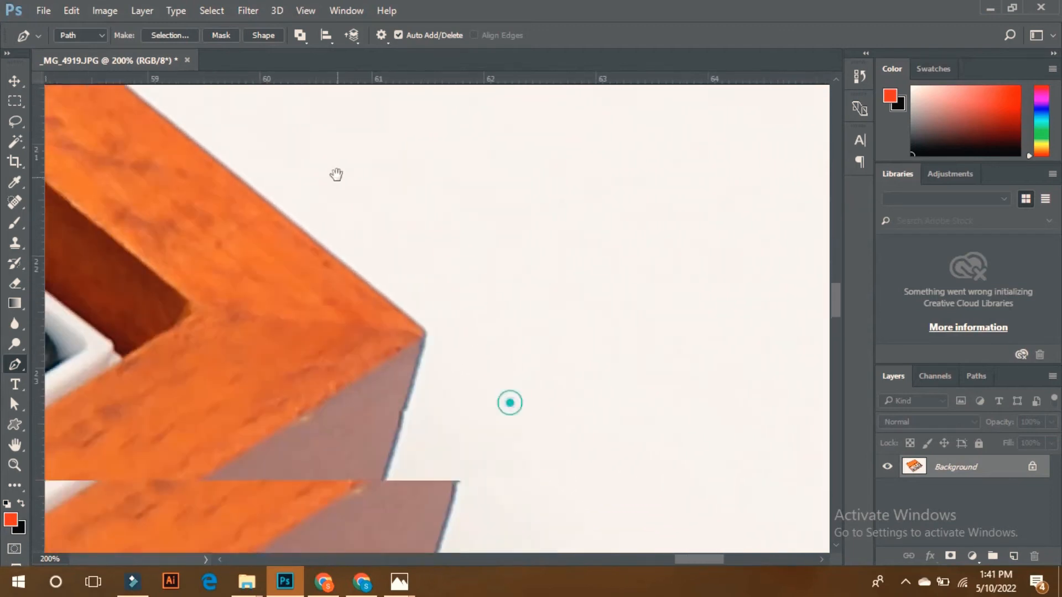
click(419, 331)
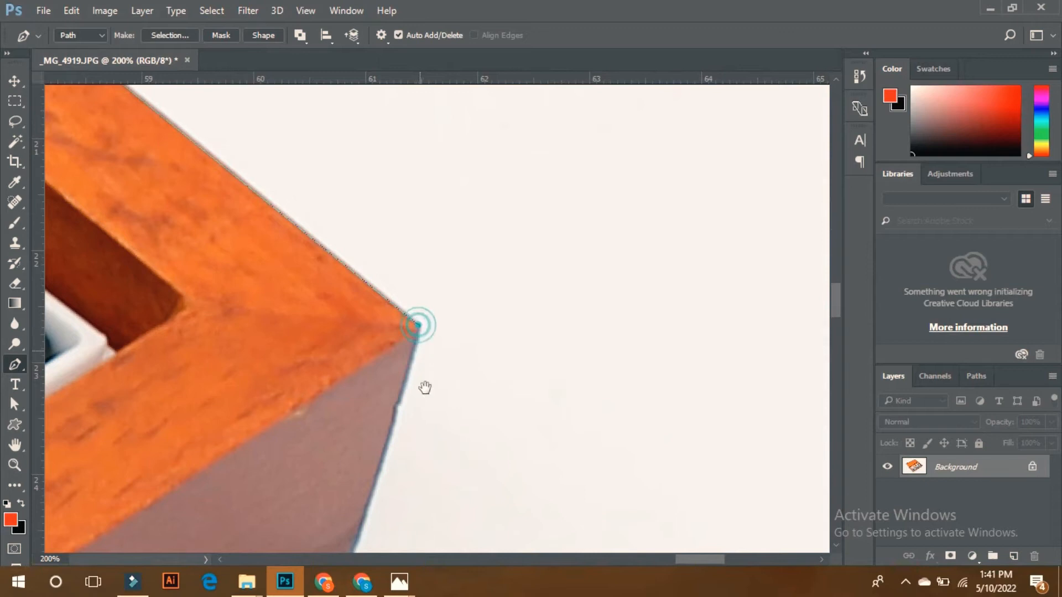
drag(417, 420, 439, 308)
click(371, 363)
Add anchor points around the far corner's base and along the lower edge of the tray's long front side
drag(324, 387, 422, 332)
drag(367, 391, 398, 292)
click(339, 288)
drag(297, 319, 647, 107)
drag(196, 379, 371, 308)
click(331, 323)
drag(279, 378, 542, 184)
drag(144, 437, 495, 268)
click(247, 387)
Extend the path along the rest of the tray's front side to the bottom tip of its nearest corner
drag(467, 321, 542, 258)
drag(274, 381, 366, 375)
drag(288, 426, 615, 94)
drag(239, 432, 448, 299)
mouse_move(334, 384)
mouse_down()
mouse_move(334, 373)
mouse_move(330, 380)
mouse_up()
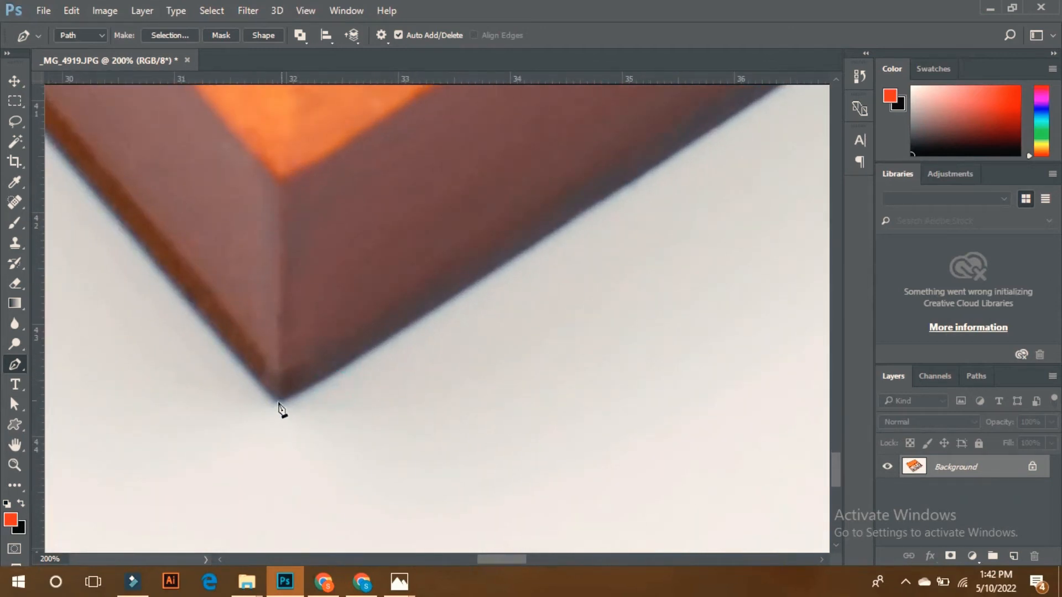
click(280, 399)
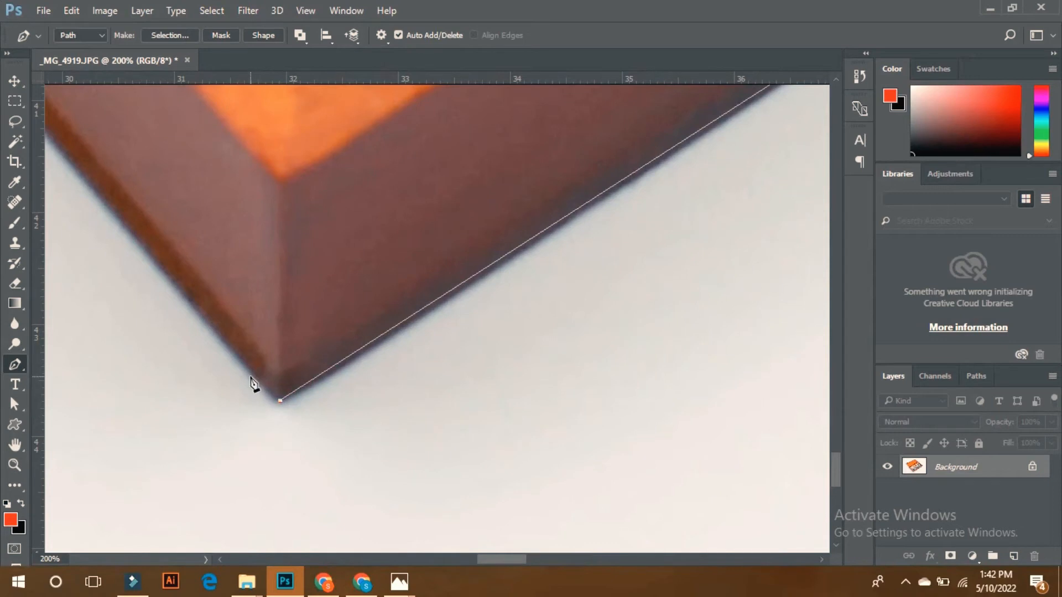
Trace the lower edge of the tray's short side from the nearest corner towards the hinge side
drag(252, 376, 227, 347)
drag(171, 247, 305, 278)
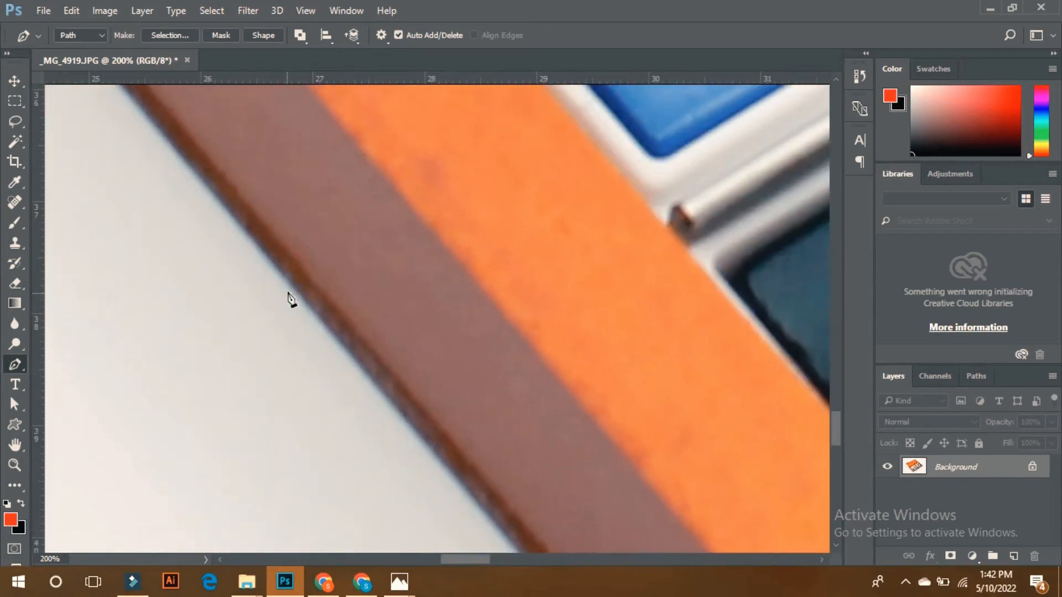
drag(172, 100, 375, 443)
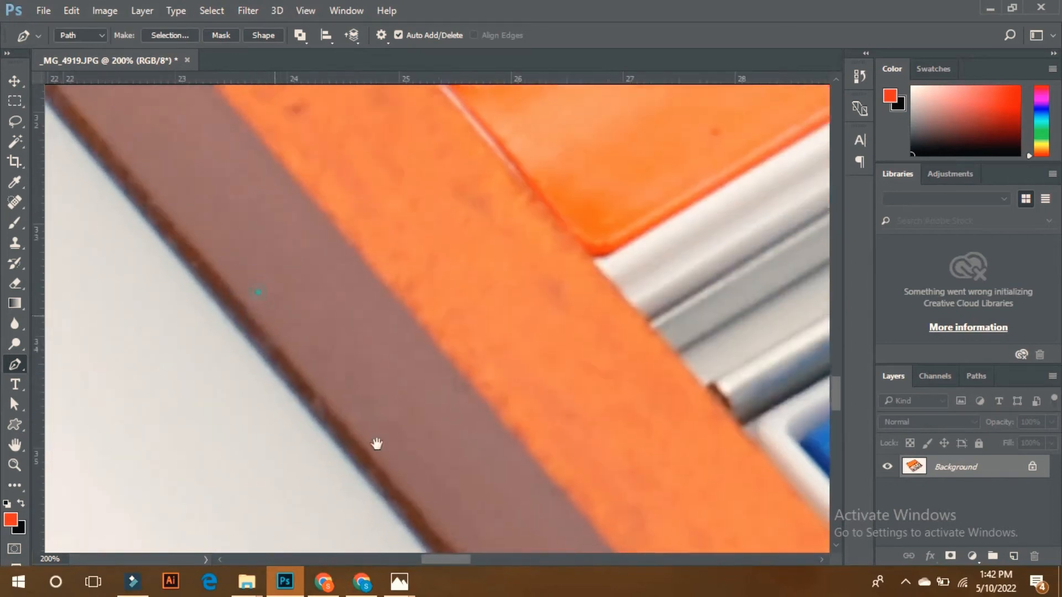
drag(100, 166, 244, 311)
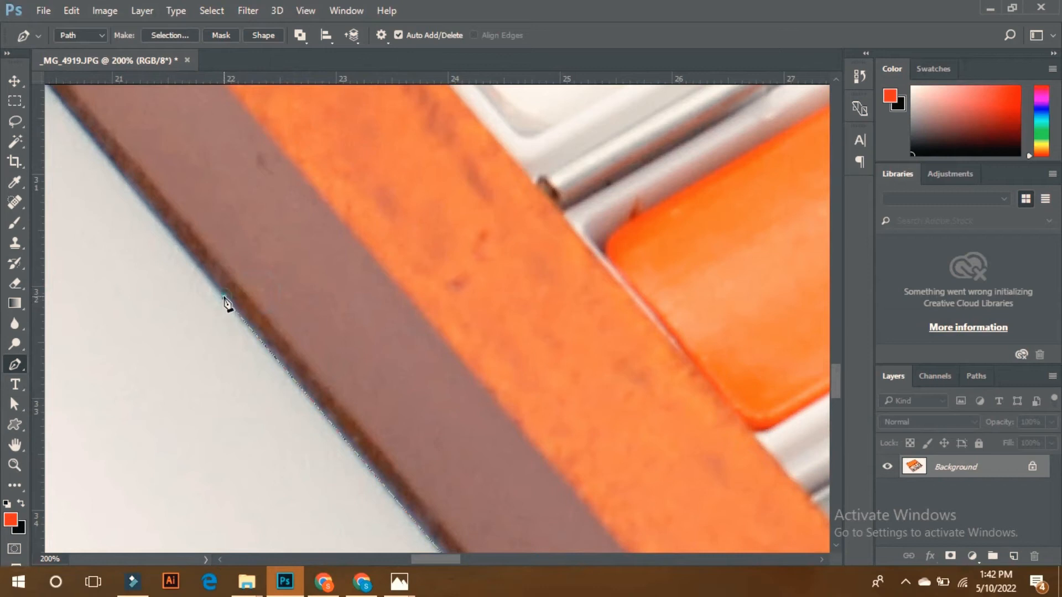
drag(202, 178, 293, 235)
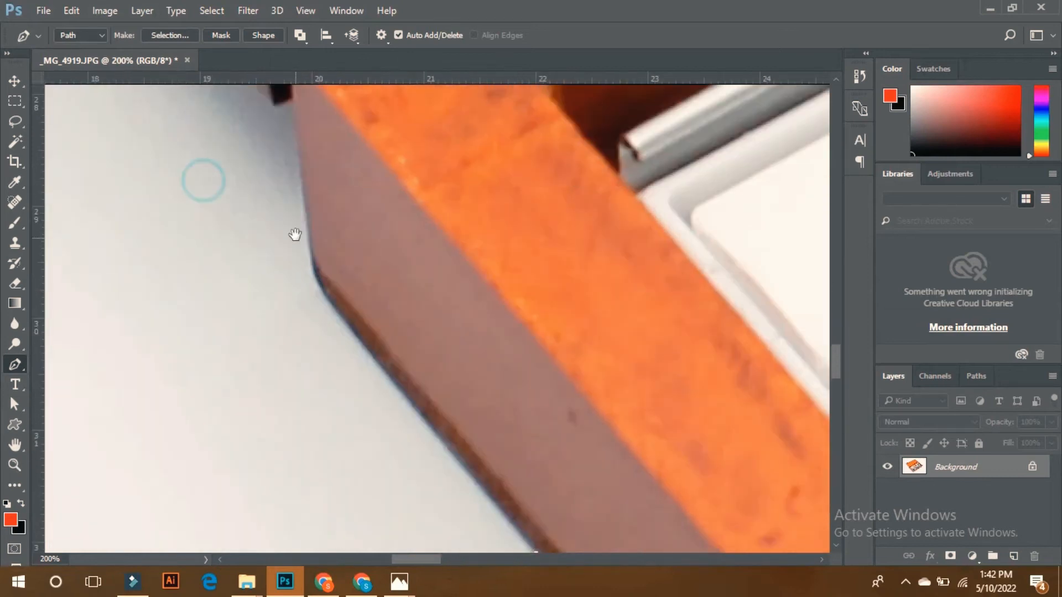
Curve the path around the tray's lower hinge-side corner and take it up its vertical edge and across the gap to the lid
click(325, 298)
click(310, 259)
drag(309, 243, 311, 250)
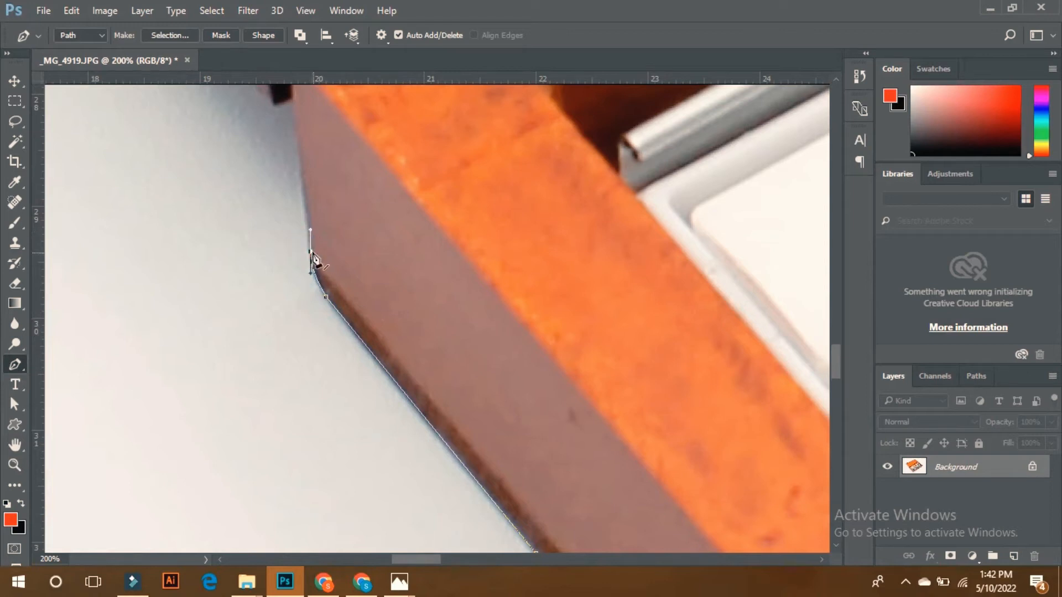
drag(312, 213, 360, 385)
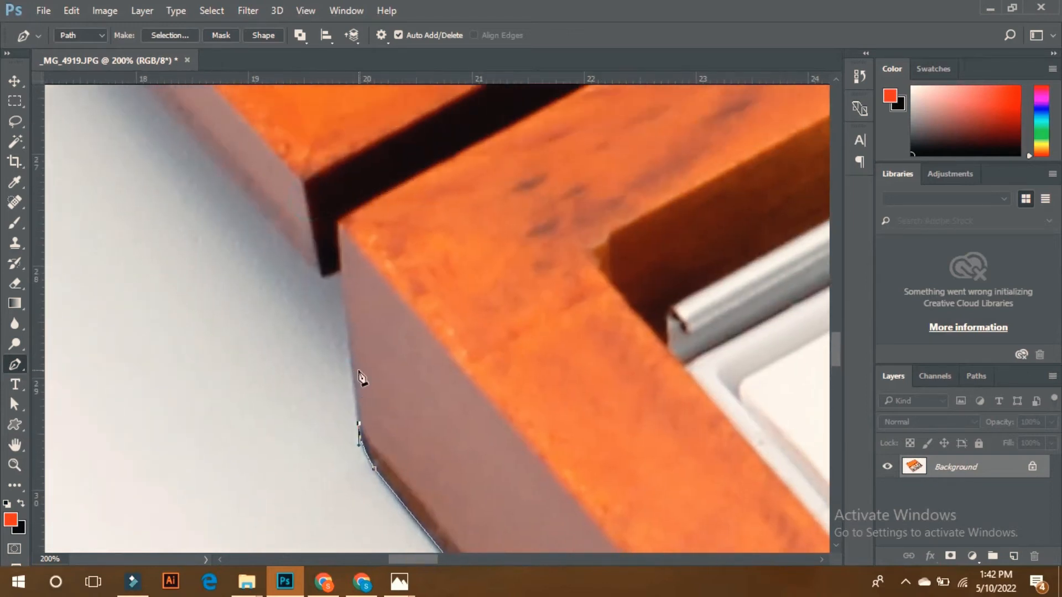
click(342, 274)
drag(323, 279, 434, 446)
Trace the lid's short side and curve the path around its outer corner, removing the outgoing handle at the corner's lower point
drag(194, 227, 437, 420)
drag(239, 222, 448, 448)
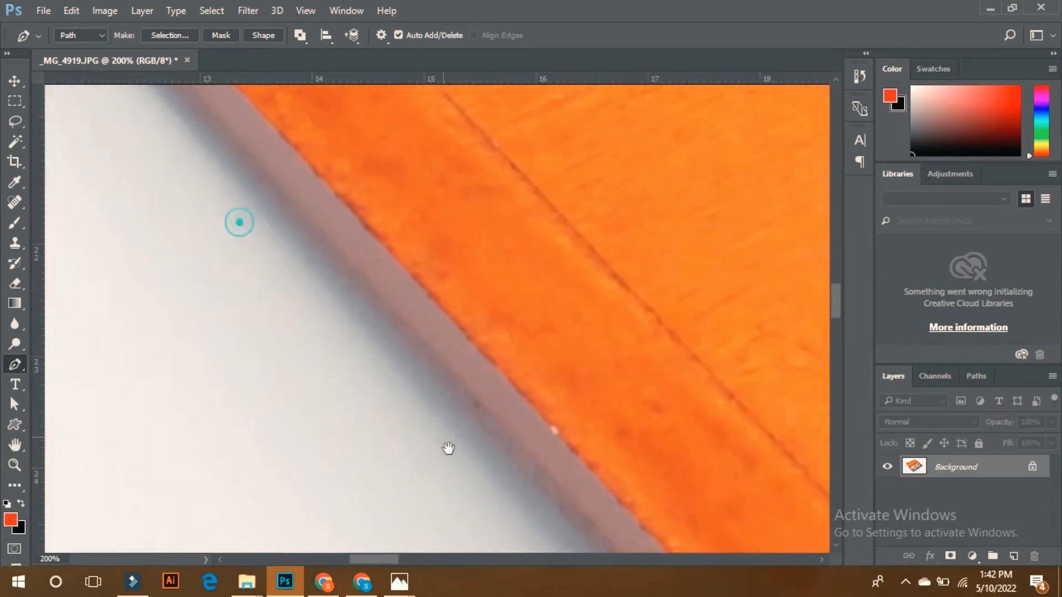
drag(284, 230, 443, 405)
mouse_move(239, 200)
mouse_down()
mouse_move(372, 403)
mouse_move(317, 275)
mouse_up()
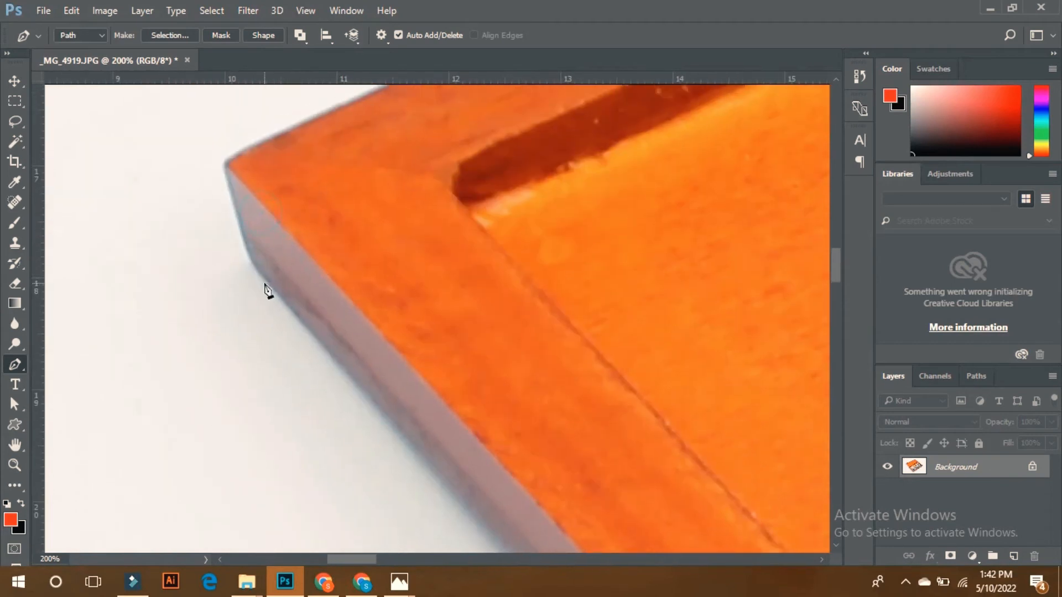
click(255, 264)
key(ctrl+z)
drag(253, 263, 188, 168)
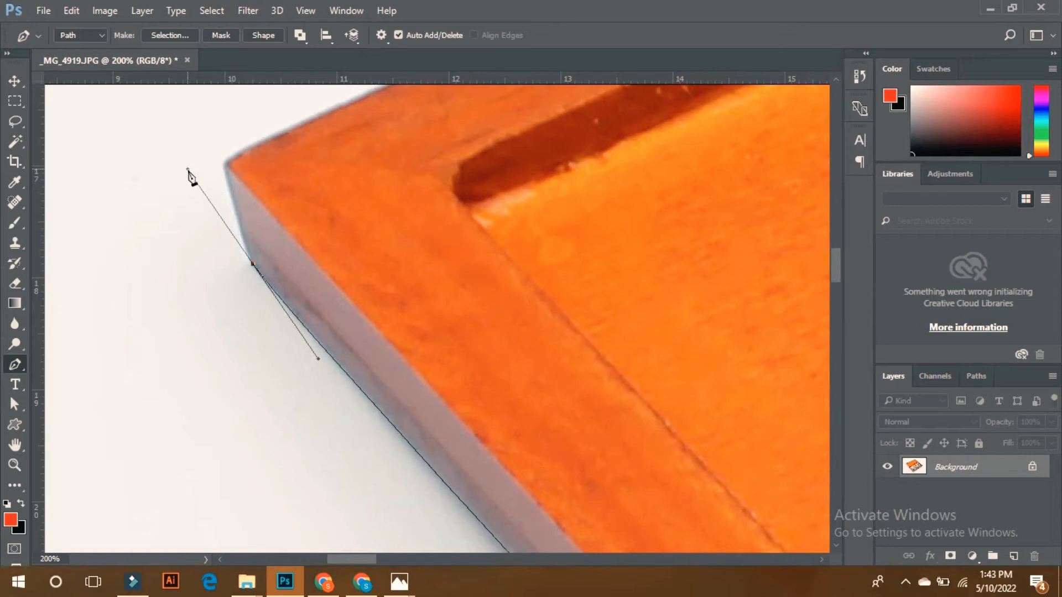
alt+click(253, 264)
drag(254, 164, 257, 241)
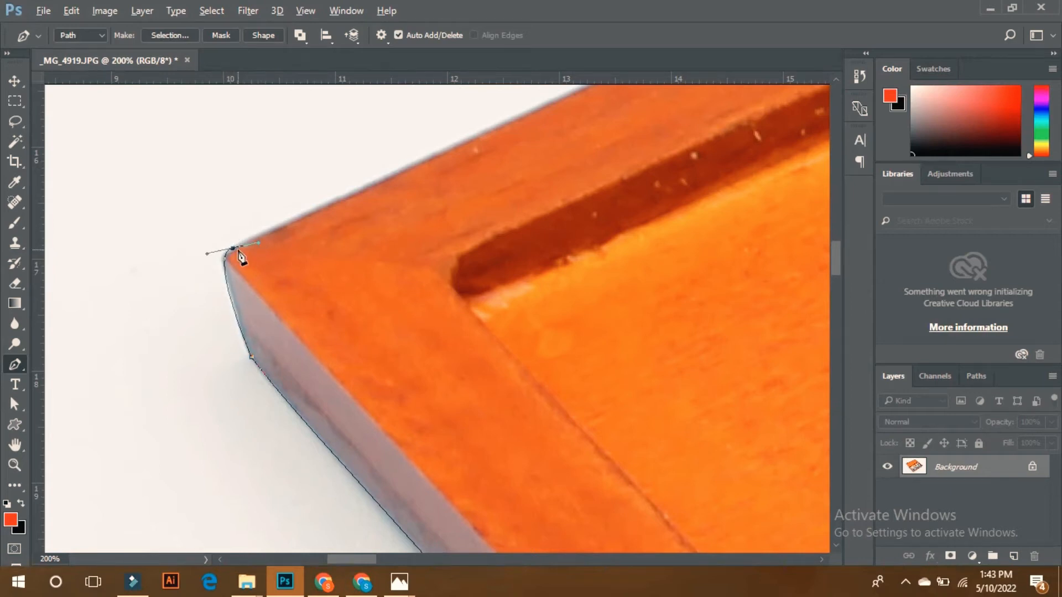
Trace the lid's long outer edge from its outer corner back to the path's starting point and close the path
scroll(230, 243, up, 10)
scroll(230, 244, right, 12)
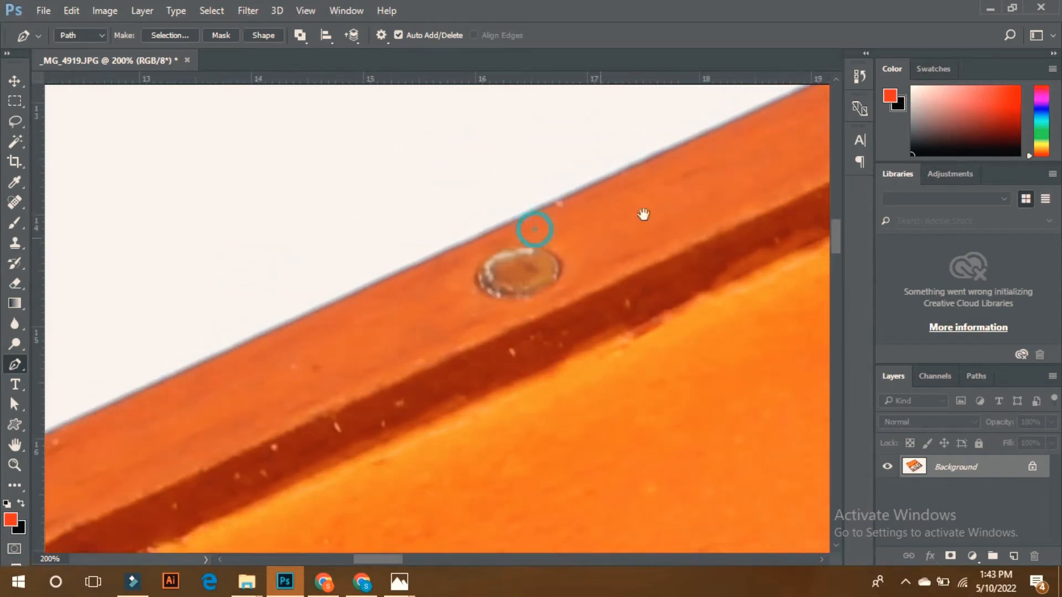
scroll(677, 286, up, 2)
scroll(677, 286, right, 4)
drag(845, 246, 697, 252)
drag(698, 212, 841, 221)
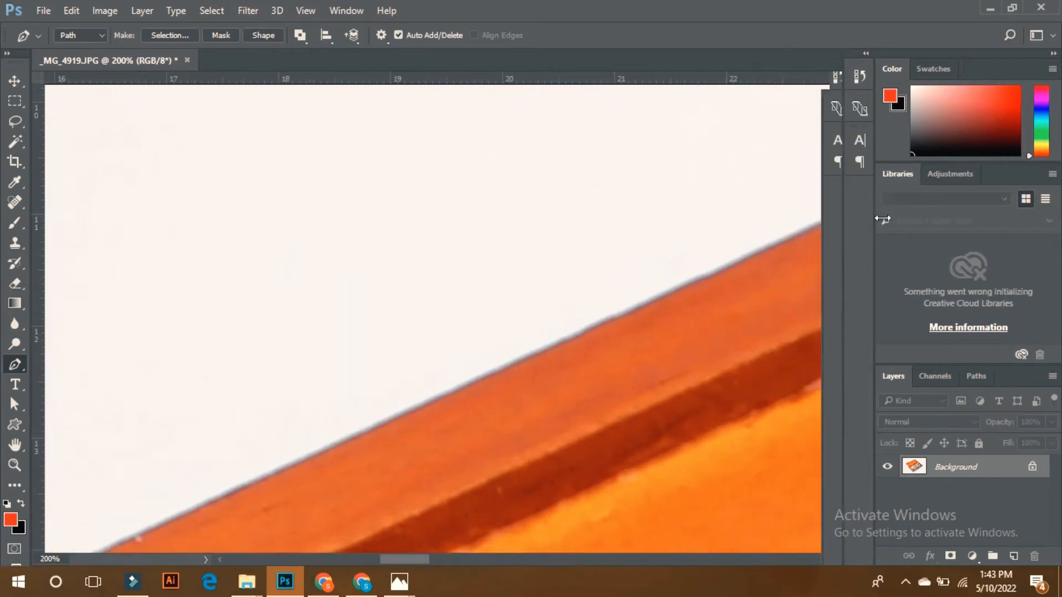
click(741, 258)
drag(749, 238, 550, 332)
drag(723, 221, 492, 324)
drag(749, 200, 516, 322)
drag(757, 248, 694, 275)
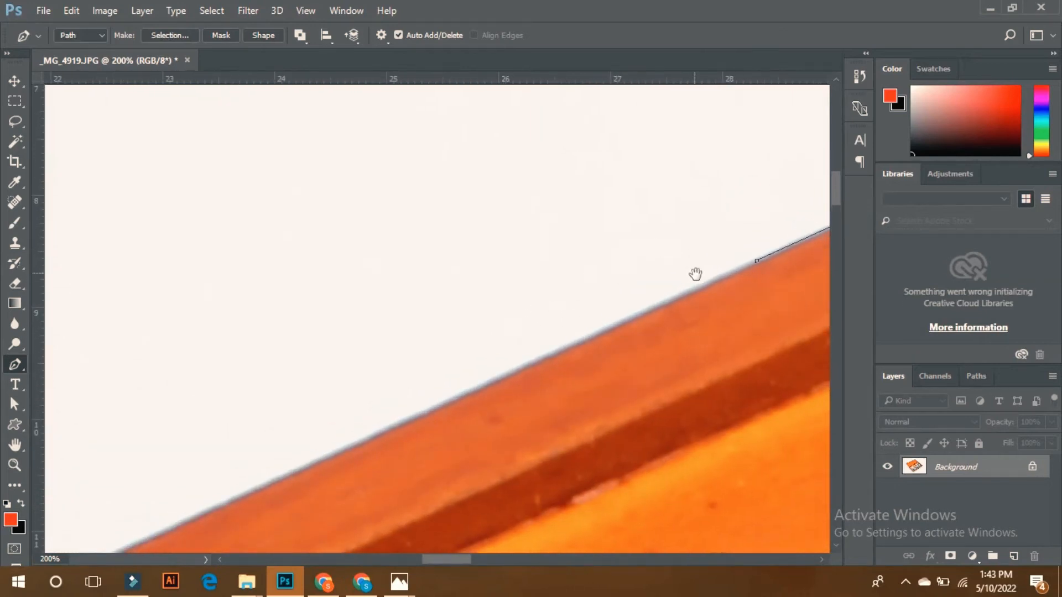
click(755, 262)
Turn the closed path into a selection and copy the selected paint box onto a new layer
key(ctrl+0)
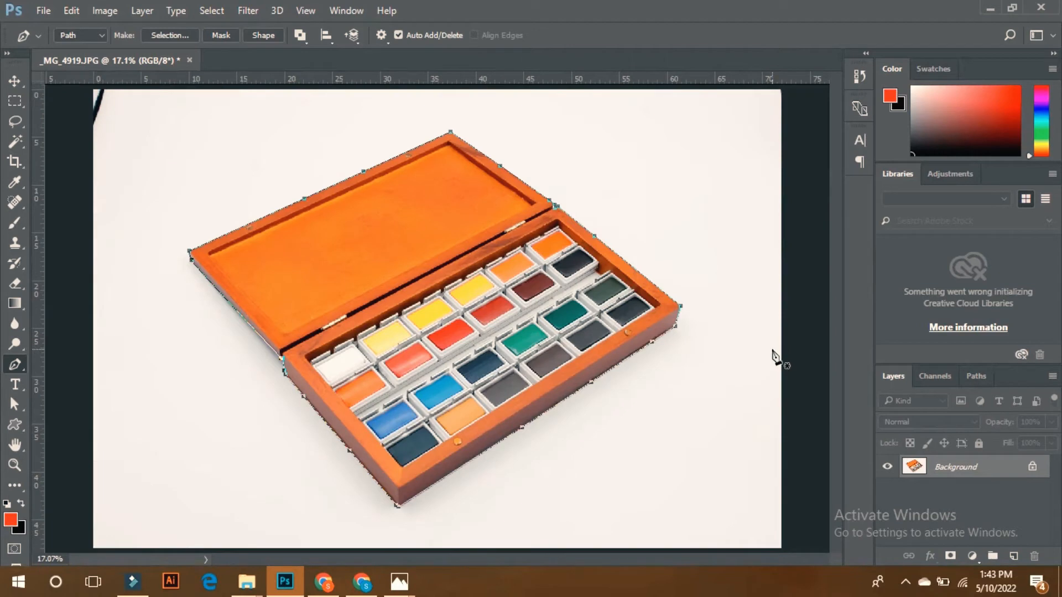
key(ctrl+Return)
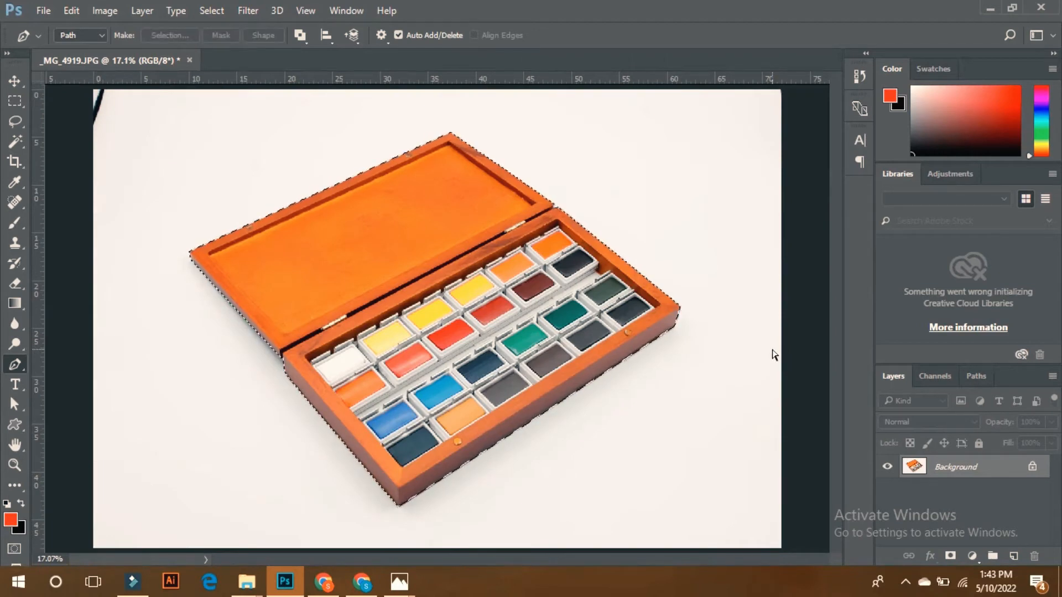
key(ctrl+j)
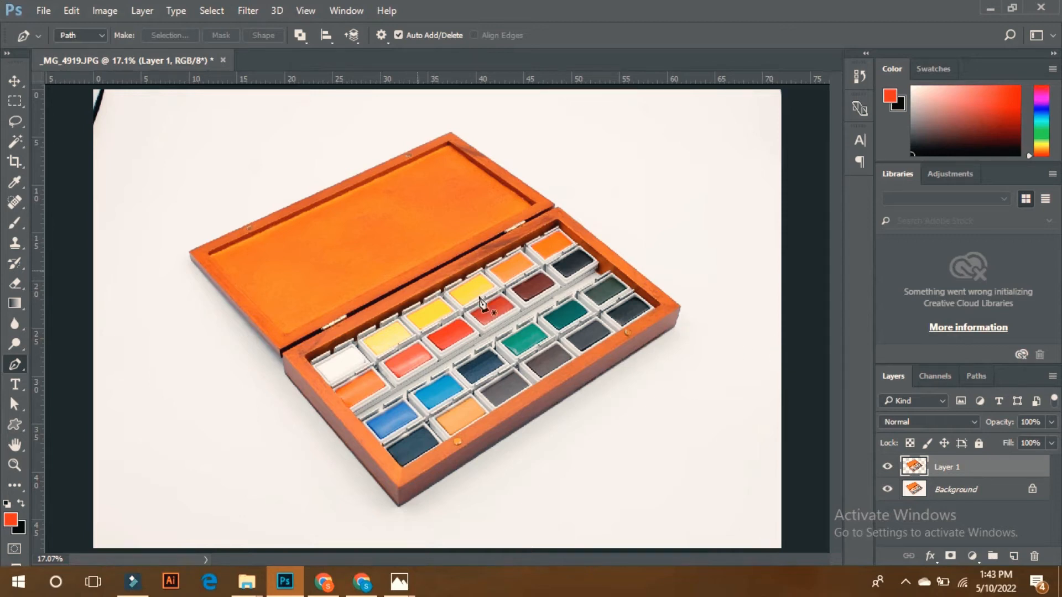
Create a new 1500 x 1500 px document
click(41, 12)
key(Escape)
key(ctrl+n)
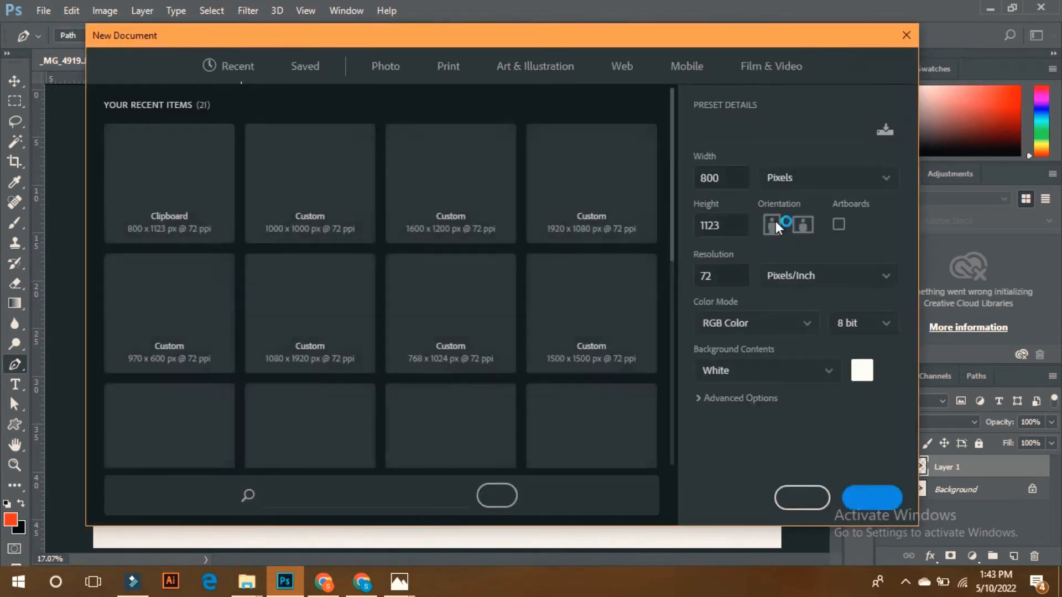
text(15)
key(Tab)
text(1)
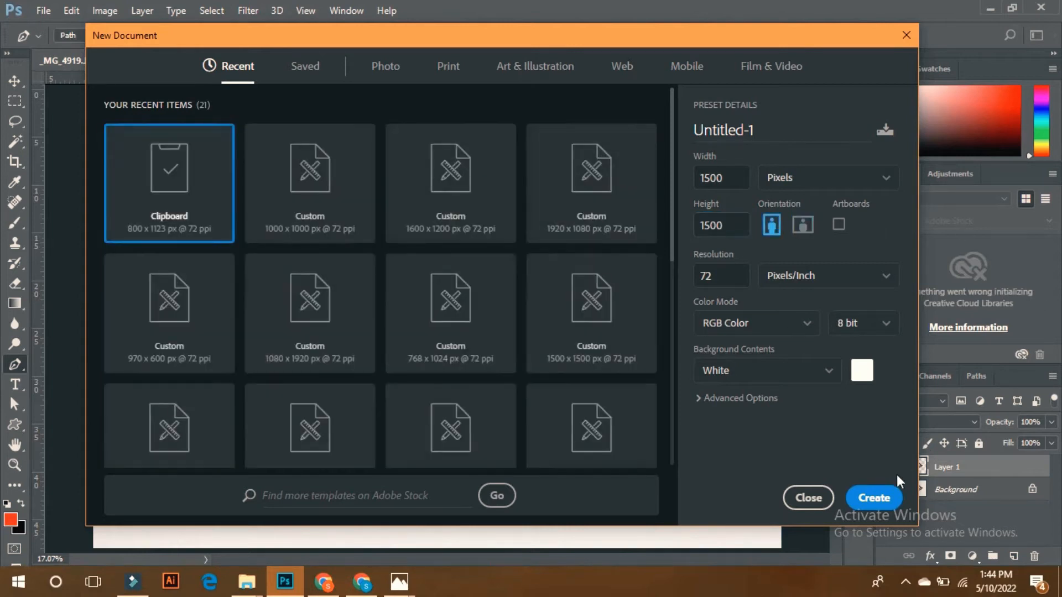
click(872, 499)
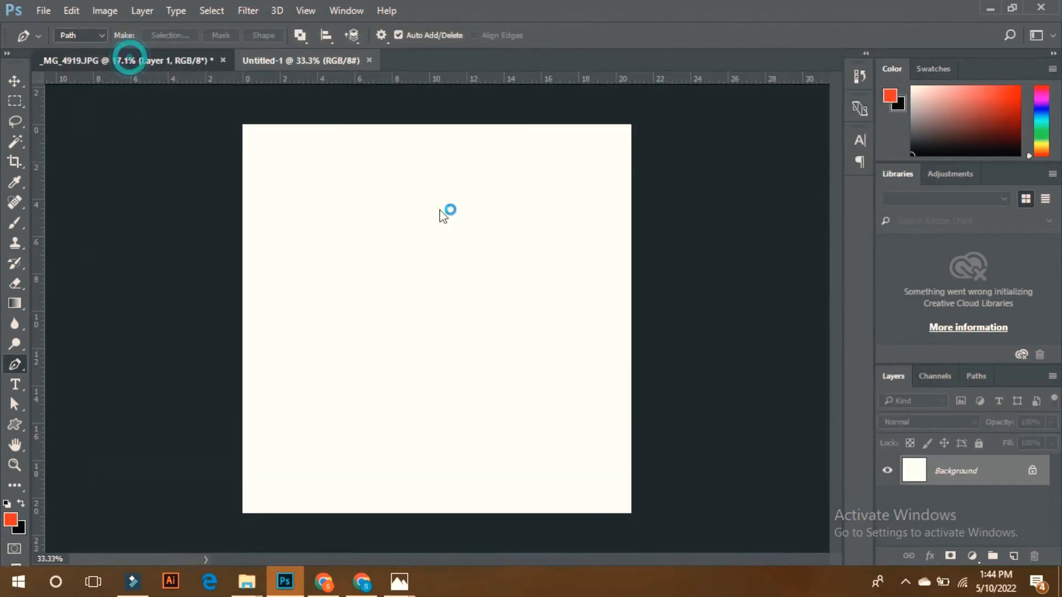
Copy the cut-out paint box layer from _MG_4919 into the new blank document with the Move tool
key(ctrl+Tab)
click(15, 81)
drag(425, 306, 457, 363)
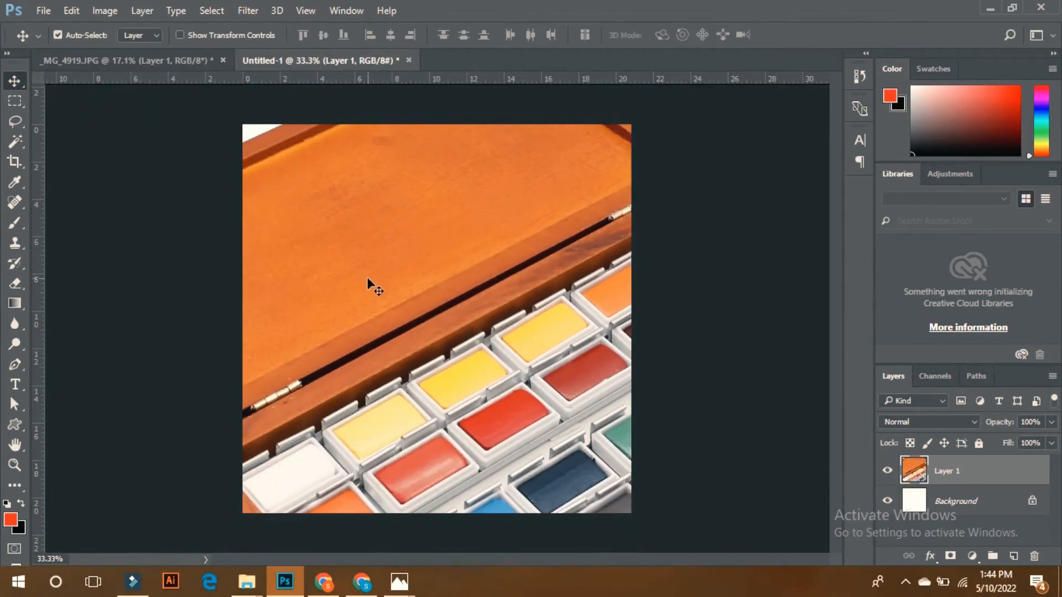
Scale the paint box down to nearly the full canvas width and position it slightly below the canvas centre
key(ctrl+t)
drag(242, 126, 496, 360)
drag(544, 430, 382, 256)
drag(559, 225, 625, 182)
drag(508, 259, 507, 283)
key(Return)
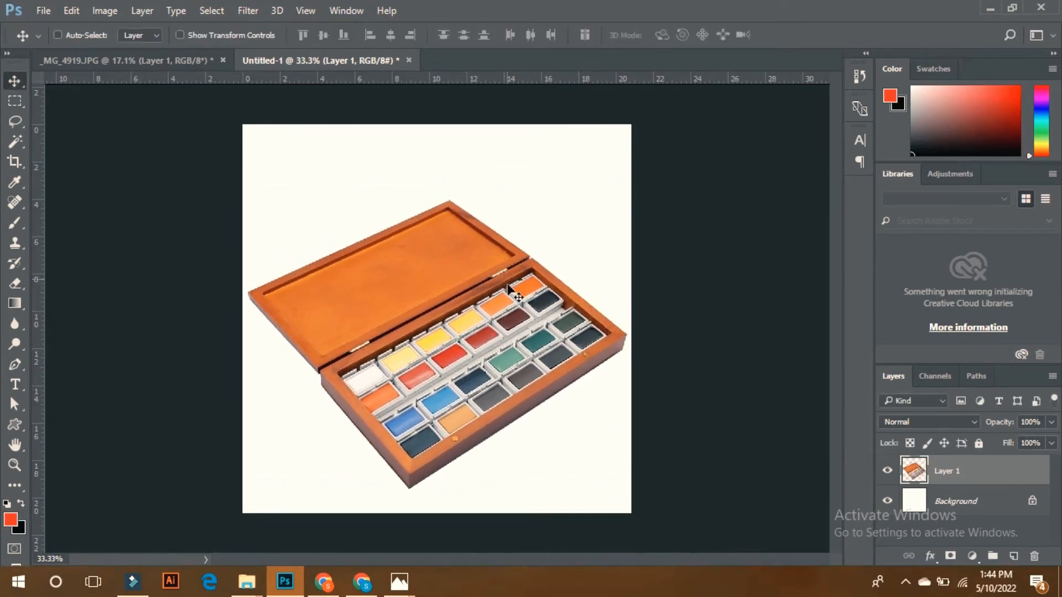
Close the _MG_4919 photo document
click(156, 52)
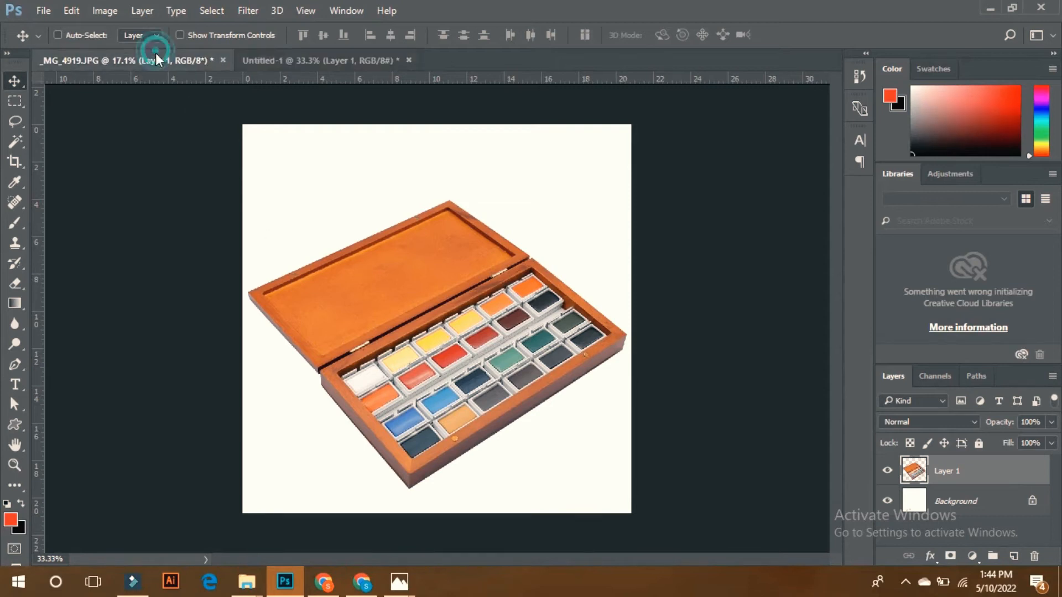
click(223, 59)
click(512, 219)
Open the _MG_4934 photo of the closed Apolo Arte box from the "1. Main" folder and check its logo up close
mouse_move(244, 580)
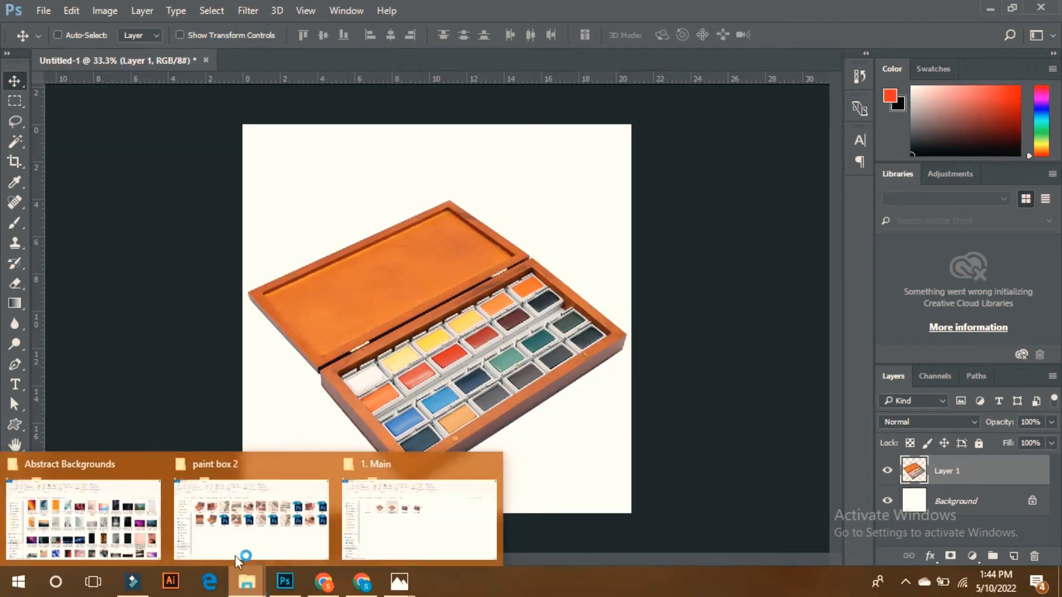
click(393, 520)
drag(513, 218, 429, 301)
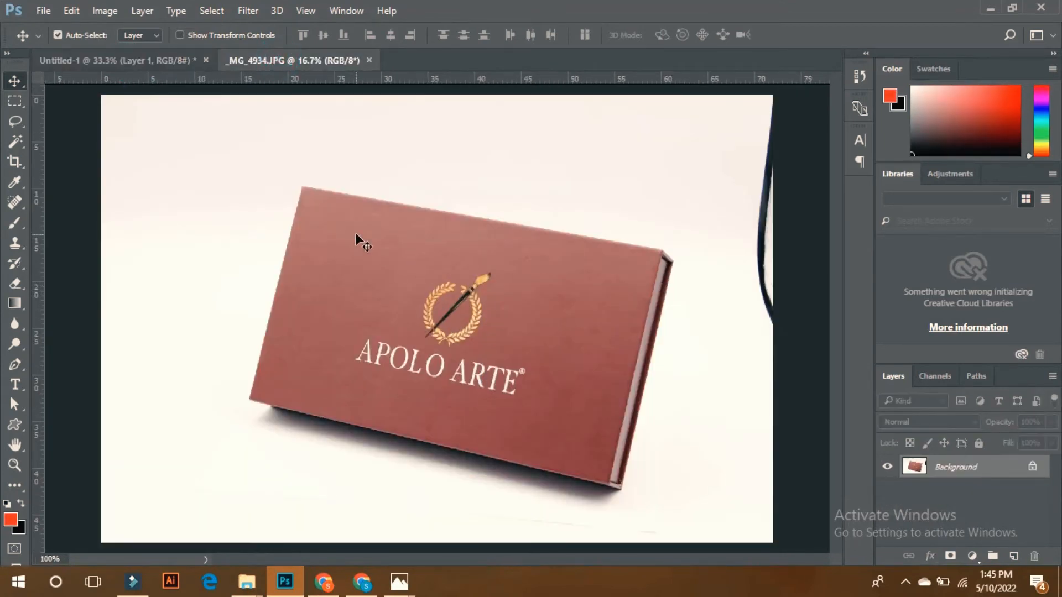
key(ctrl+1)
key(ctrl+0)
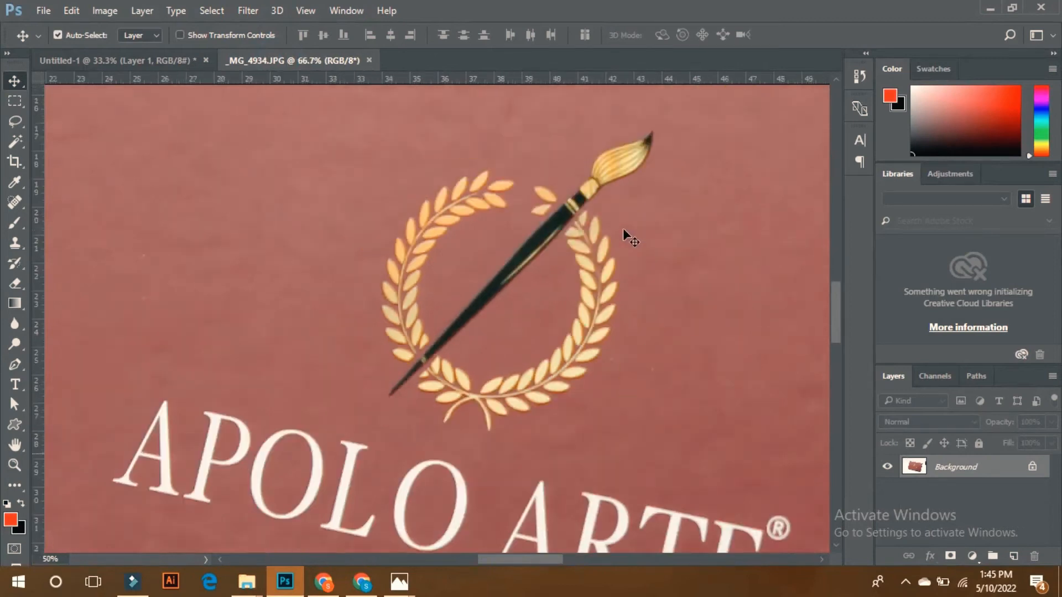
Start a Pen path on the Apolo Arte box, running along its upper edge from the upper-left to the upper-right corner
key(ctrl+plus)
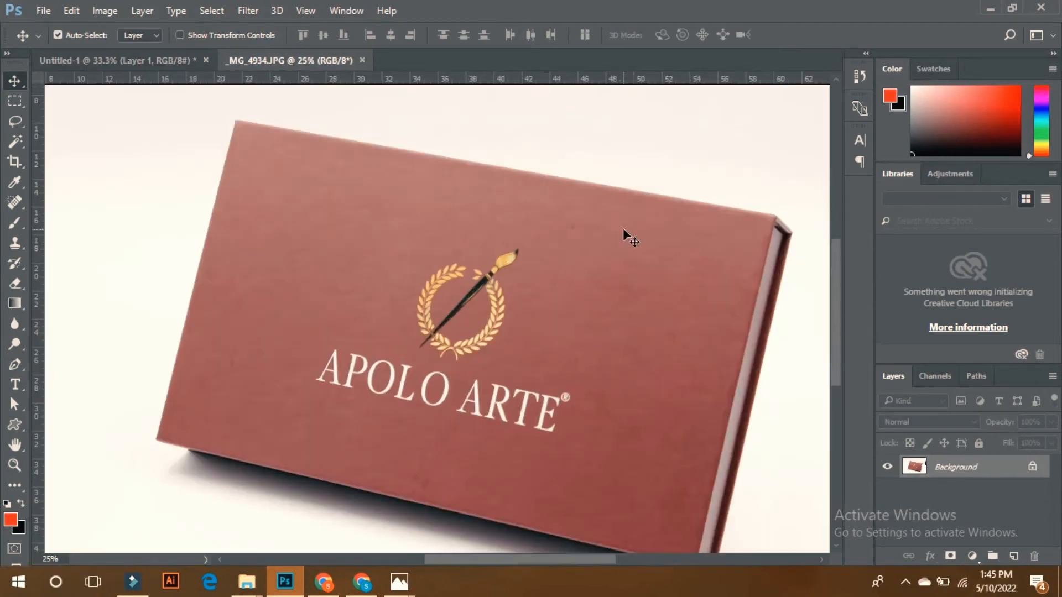
key(p)
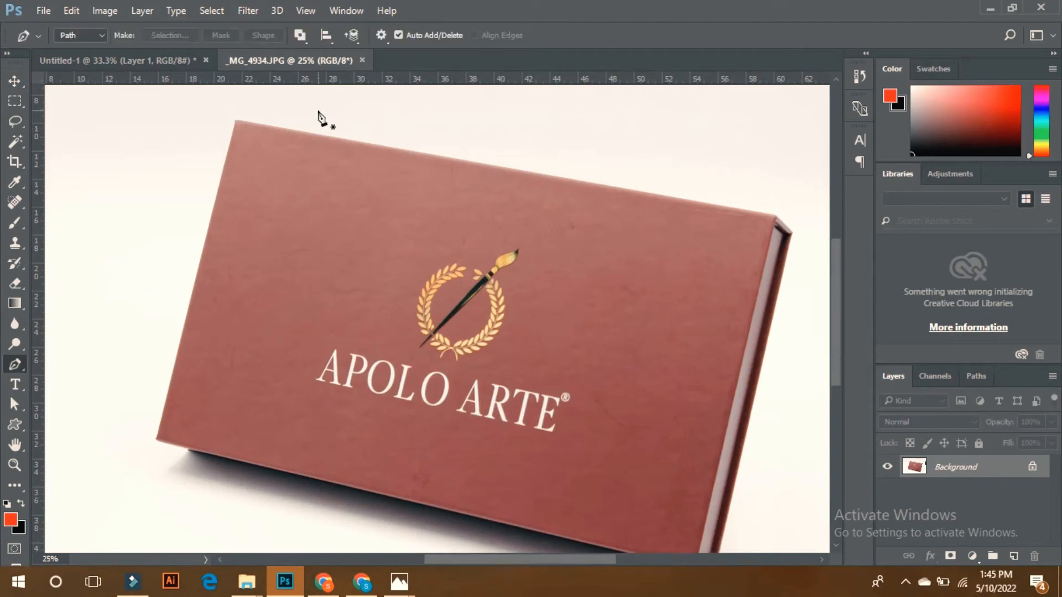
click(243, 122)
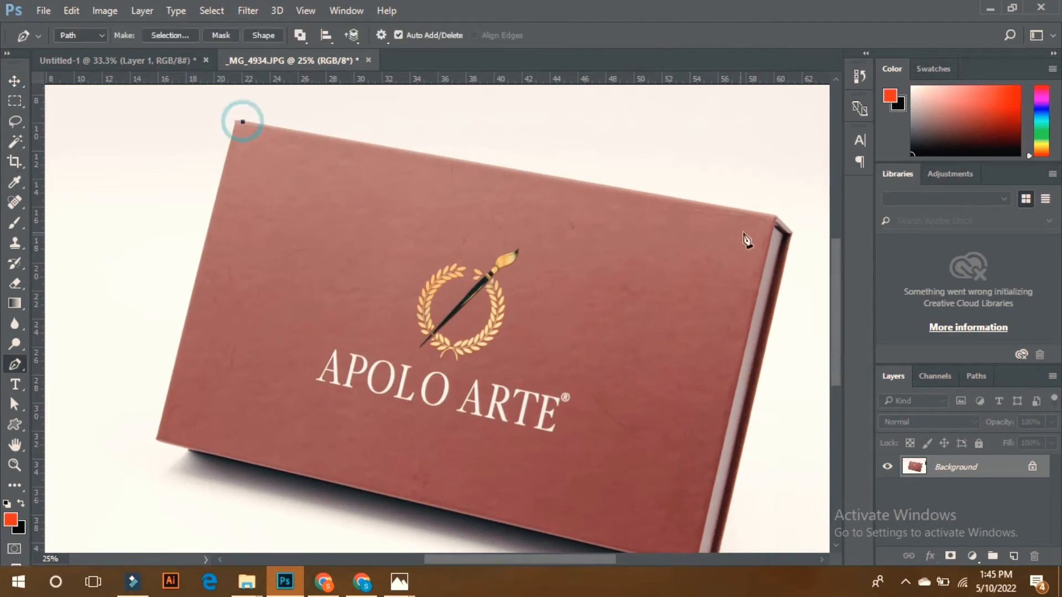
click(772, 215)
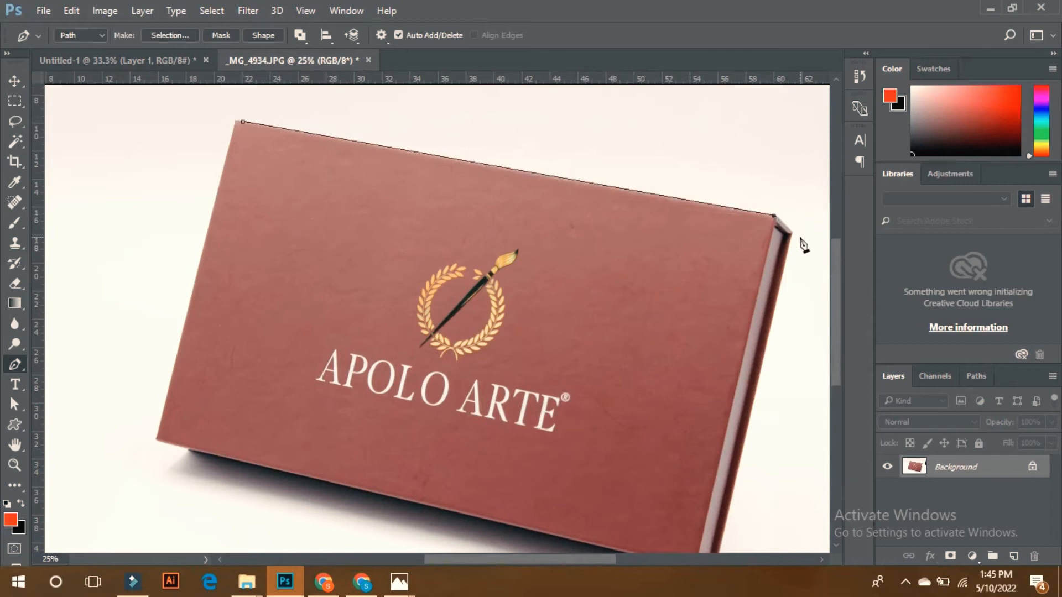
Continue the path around the box's upper-right corner with close anchor points along the bevel to the start of the spine
key(ctrl+plus)
drag(801, 246, 558, 325)
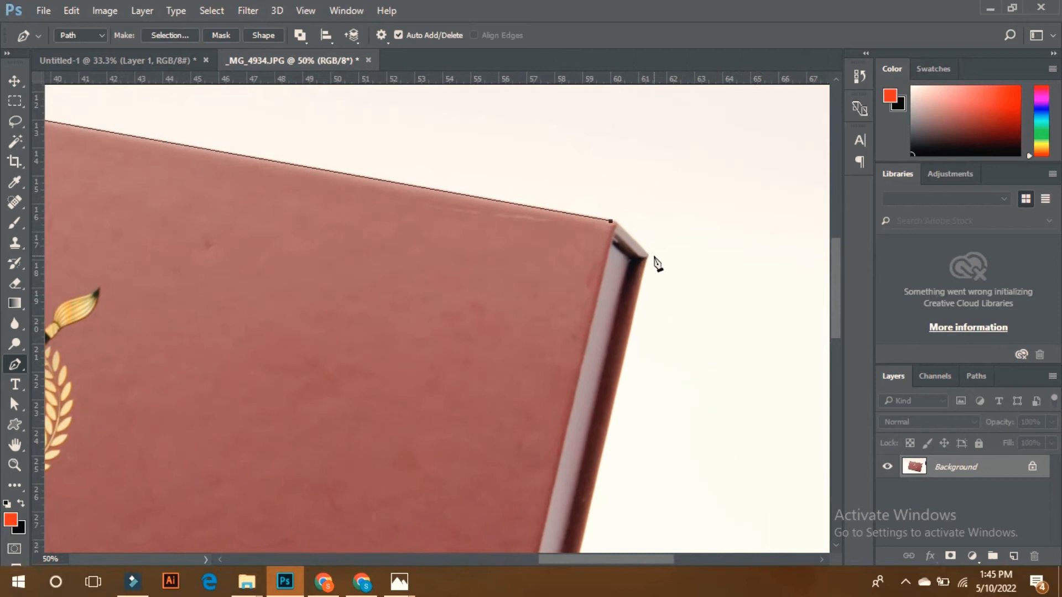
key(ctrl+plus)
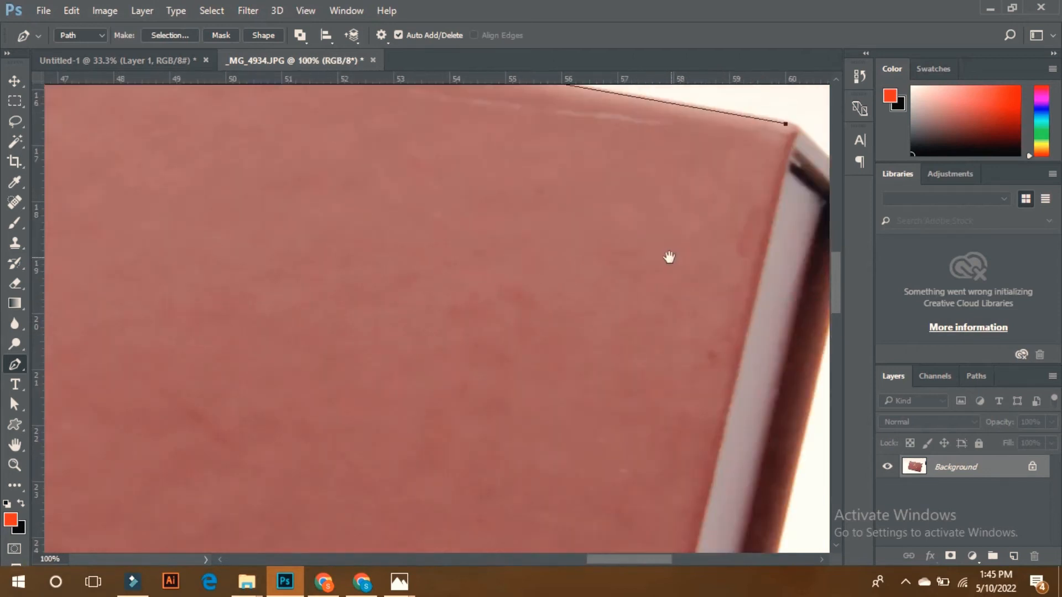
drag(669, 258, 548, 327)
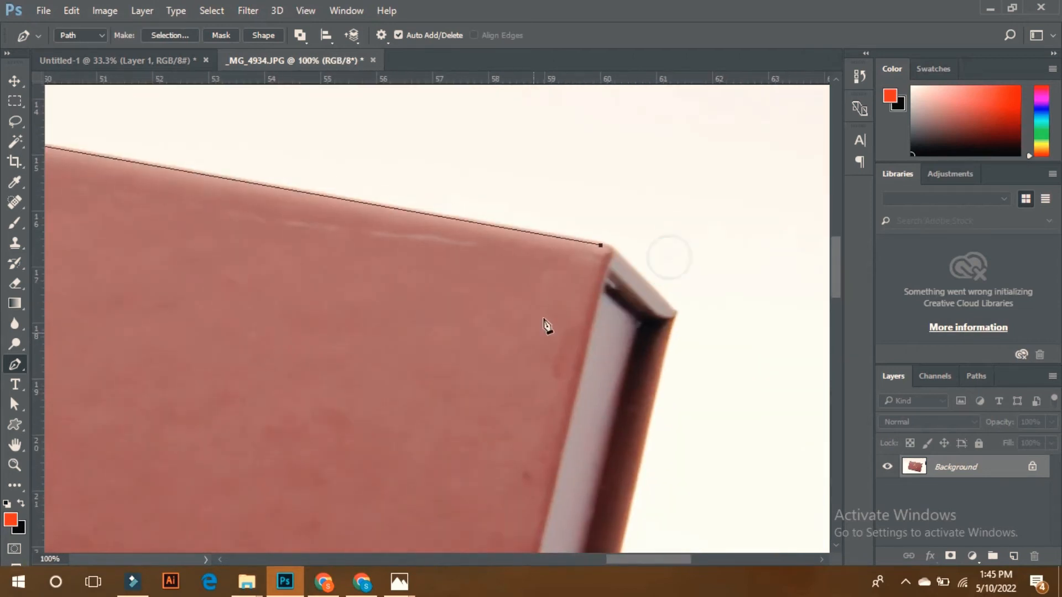
click(610, 245)
click(623, 257)
click(675, 312)
click(669, 326)
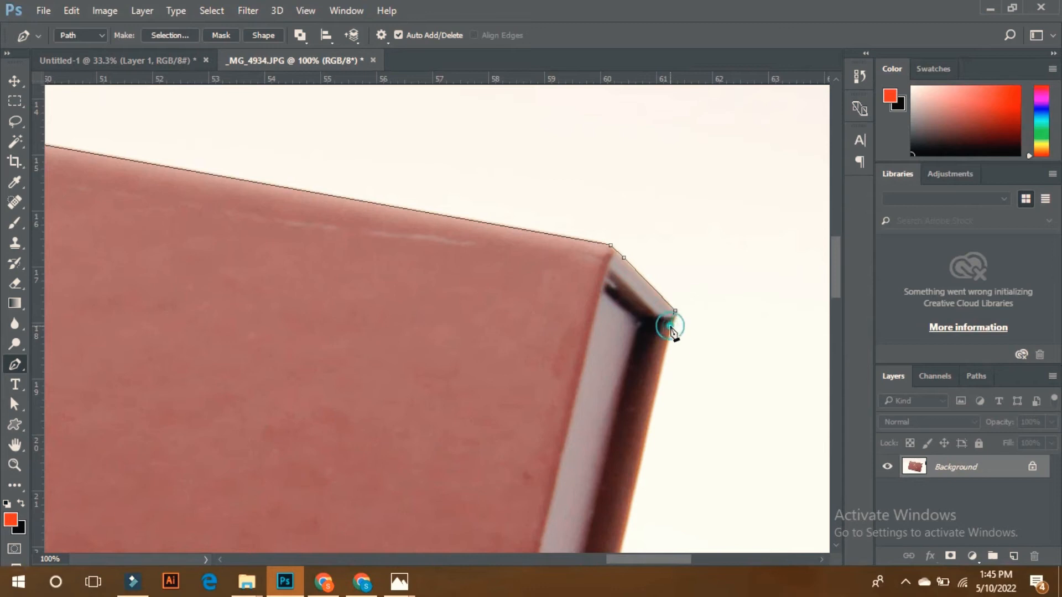
drag(675, 311, 675, 312)
Trace the path down the outer edge of the box's right side to its lower corner
drag(653, 505, 658, 344)
click(638, 348)
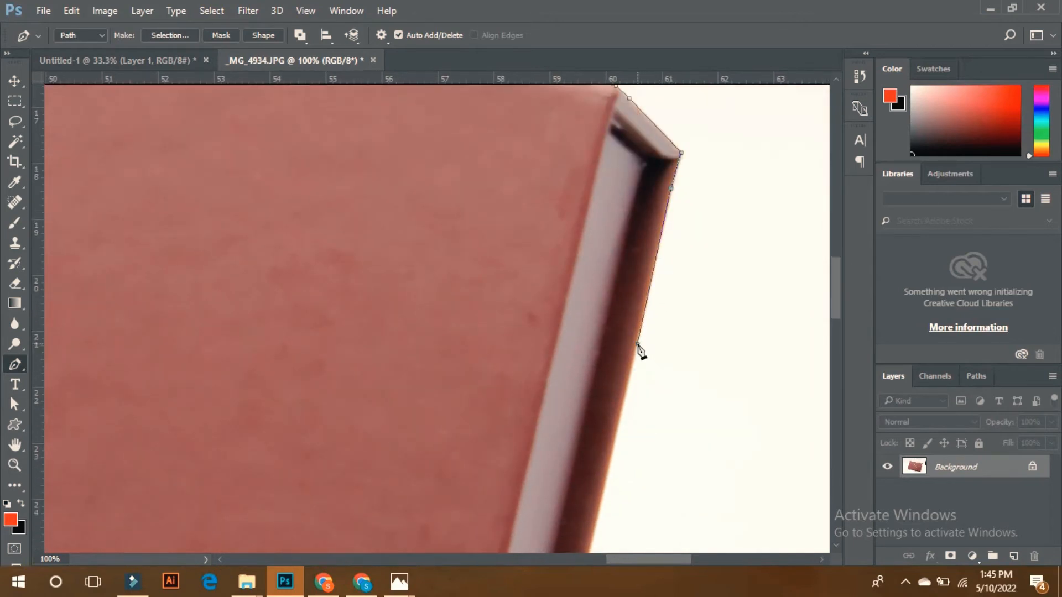
drag(659, 443, 669, 251)
click(624, 375)
drag(601, 383, 775, 358)
drag(253, 242, 509, 304)
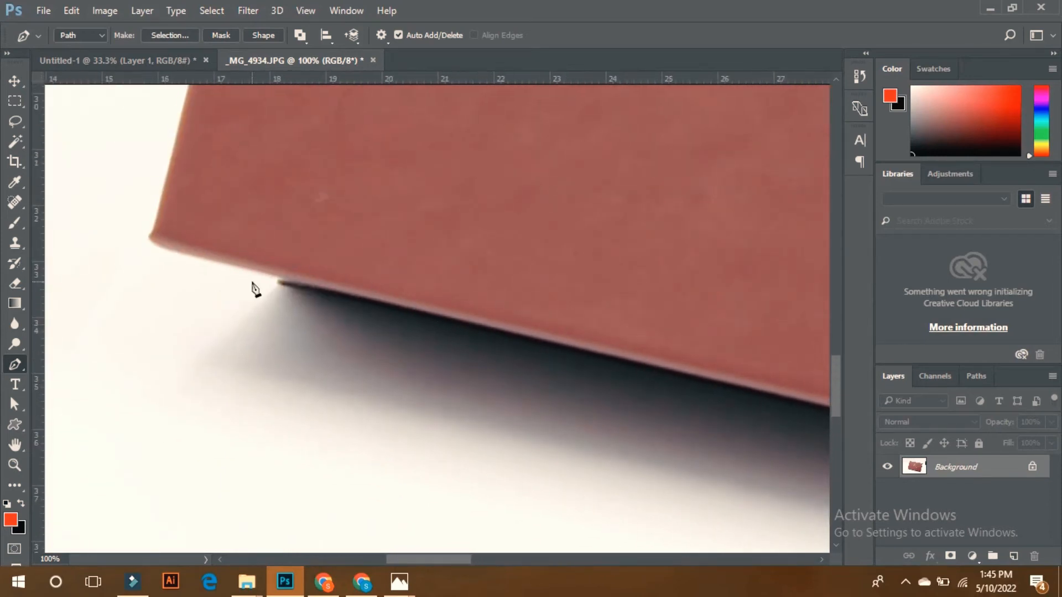
Extend the path along the box's lower edge, above the cast shadow, and around the lower-left corner onto the left edge
click(279, 282)
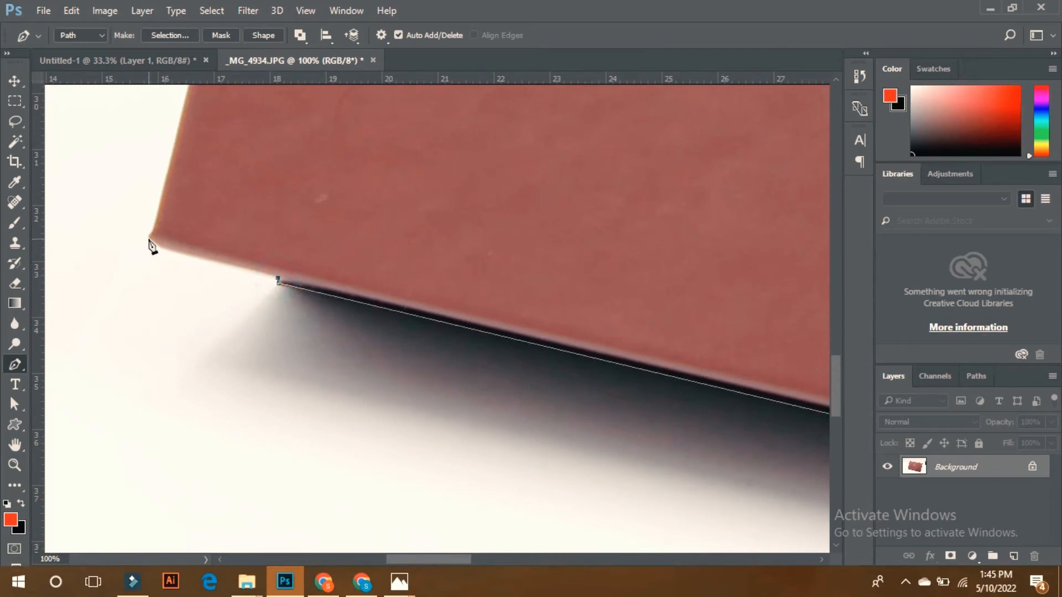
drag(149, 238, 148, 224)
click(149, 237)
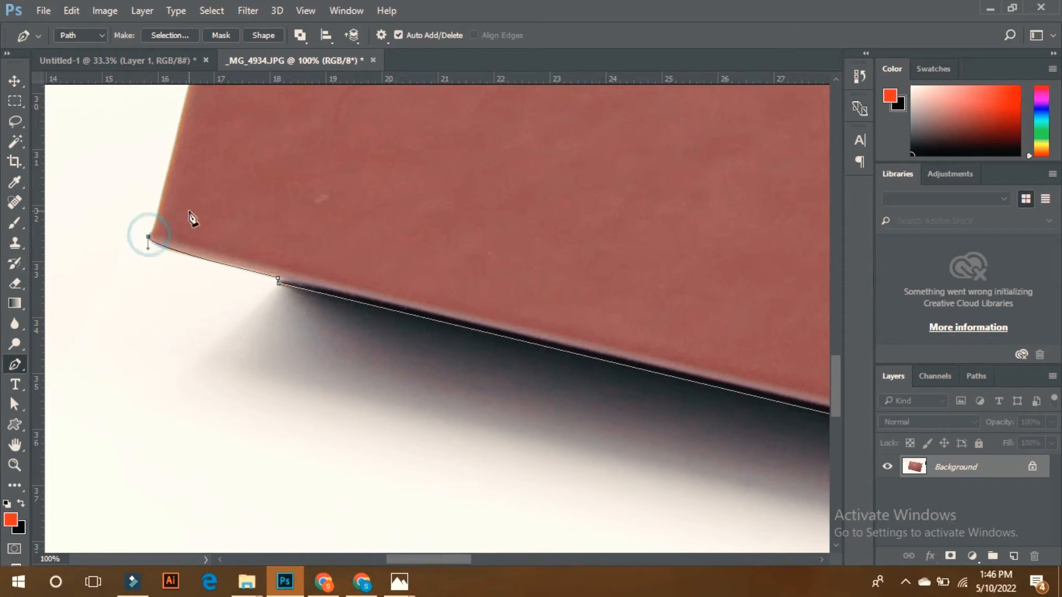
drag(165, 177, 172, 121)
click(166, 177)
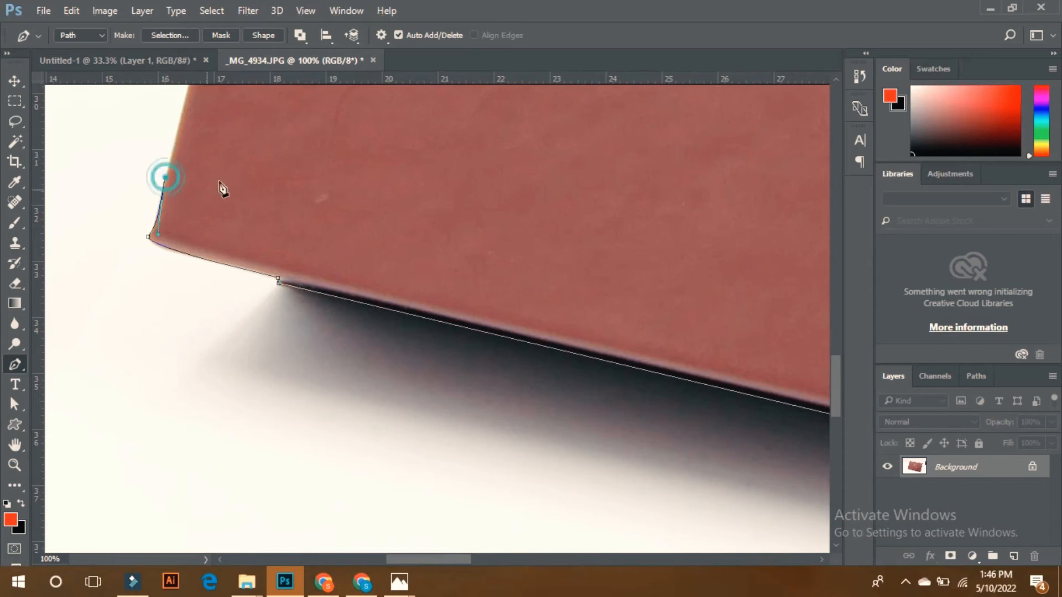
Trace the box's left edge up to the upper-left corner and bring the path around it to the starting point
scroll(238, 177, up, 5)
drag(341, 194, 311, 462)
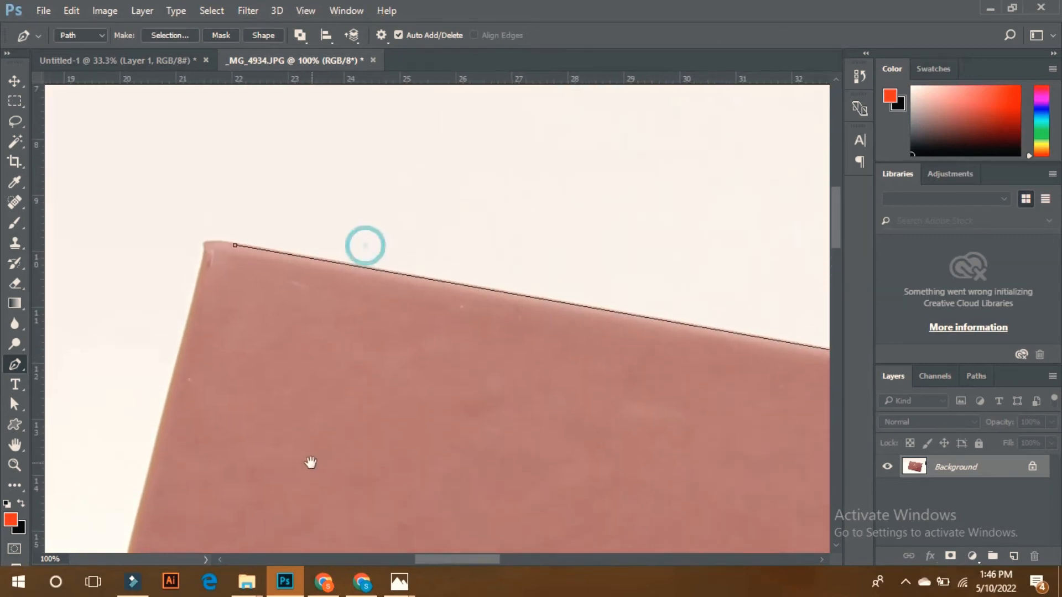
click(203, 245)
drag(203, 246, 204, 254)
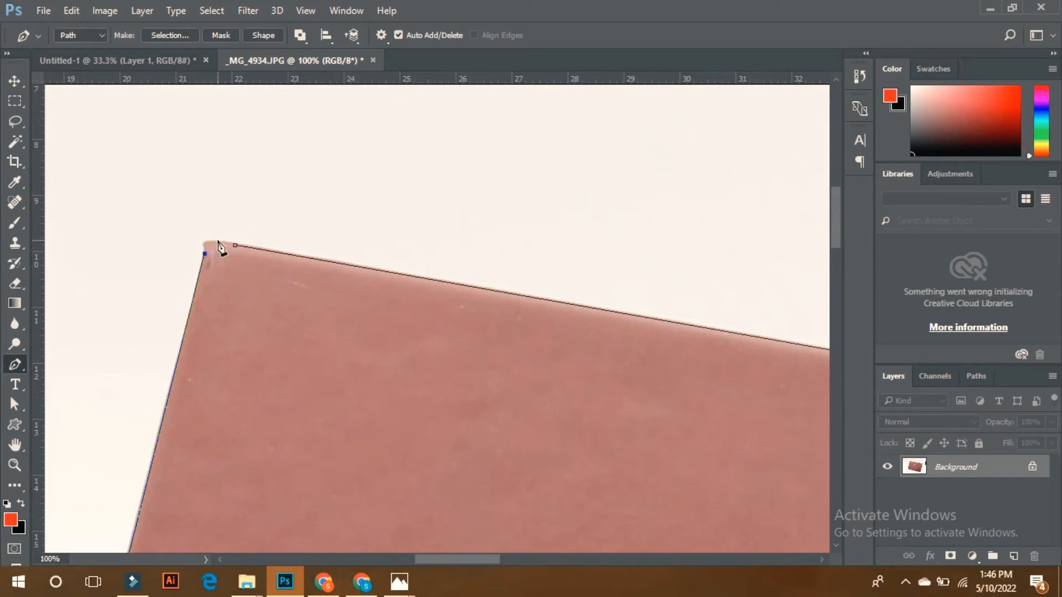
drag(218, 242, 218, 247)
alt+click(217, 241)
Turn the finished path into a selection and copy the selected box to a new layer
key(ctrl+0)
key(ctrl+Return)
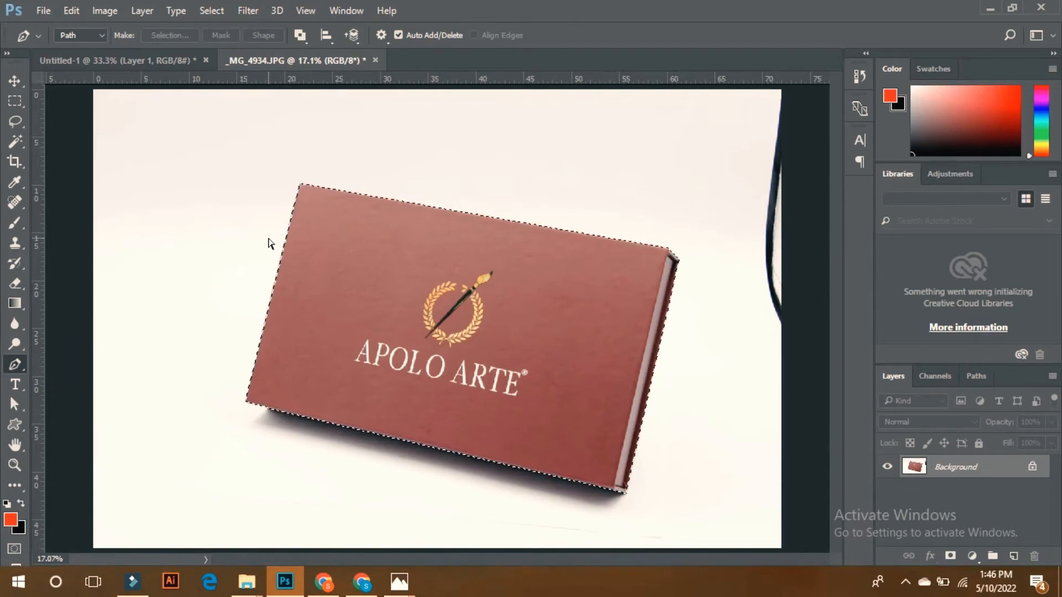
key(ctrl+j)
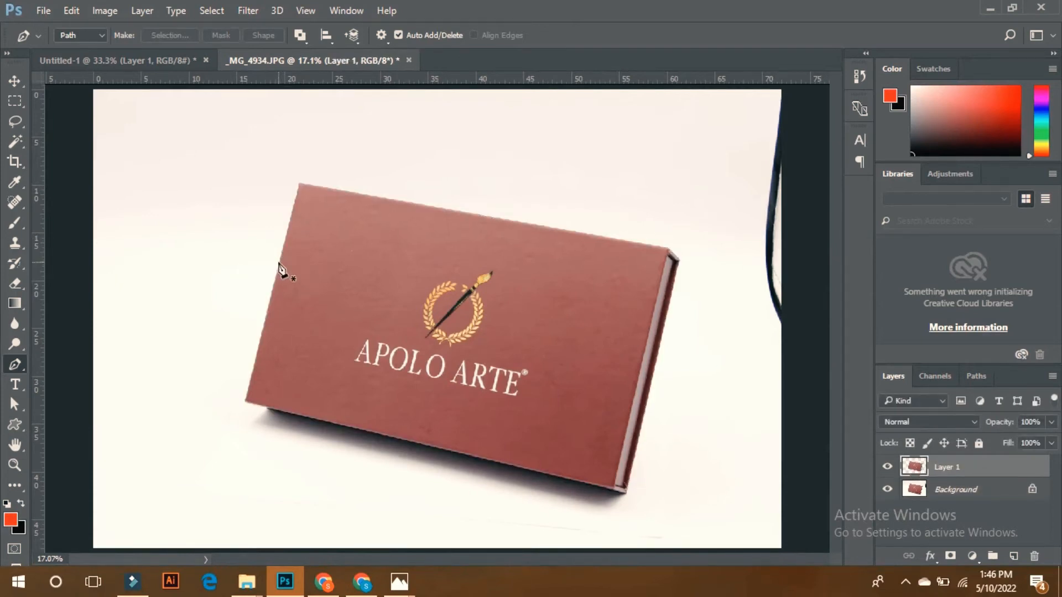
Copy the cut-out box into the Untitled-1 document and scale it to about 46% so that it spans the canvas width
key(v)
drag(539, 333, 449, 266)
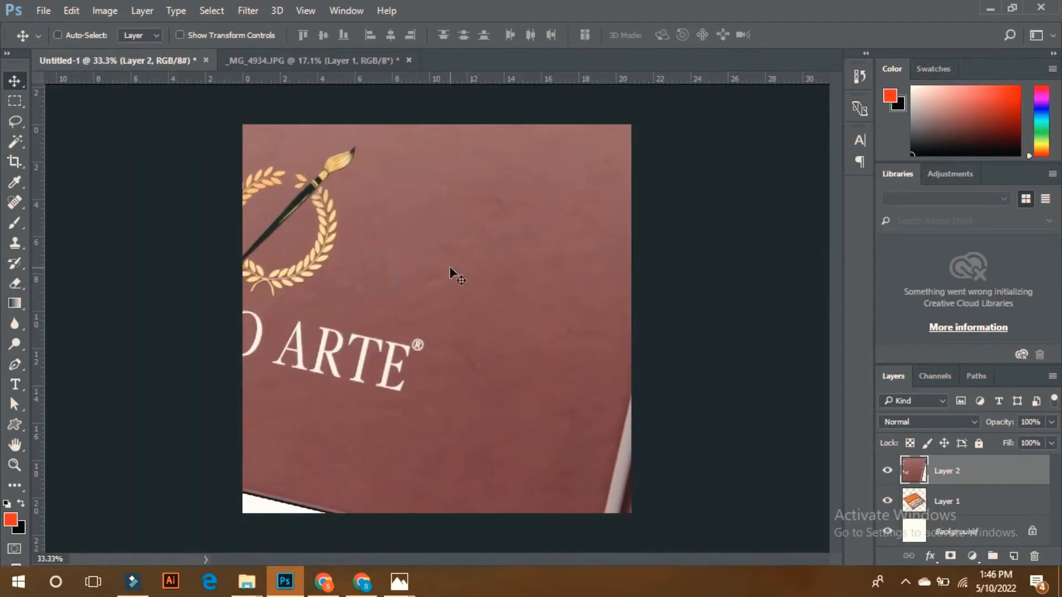
key(ctrl+t)
drag(664, 154, 660, 267)
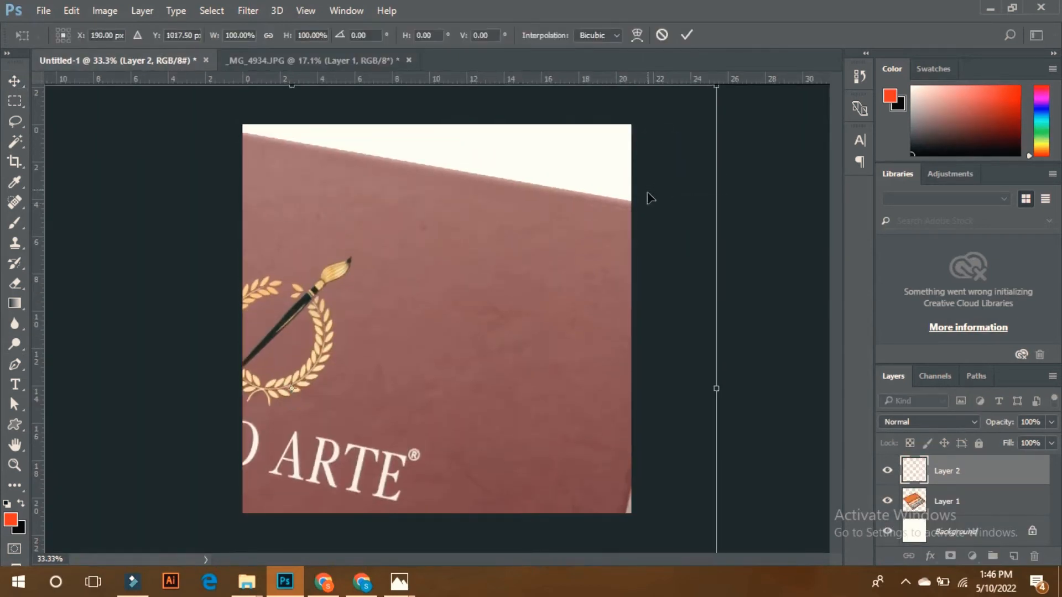
drag(711, 133, 647, 191)
drag(562, 254, 561, 219)
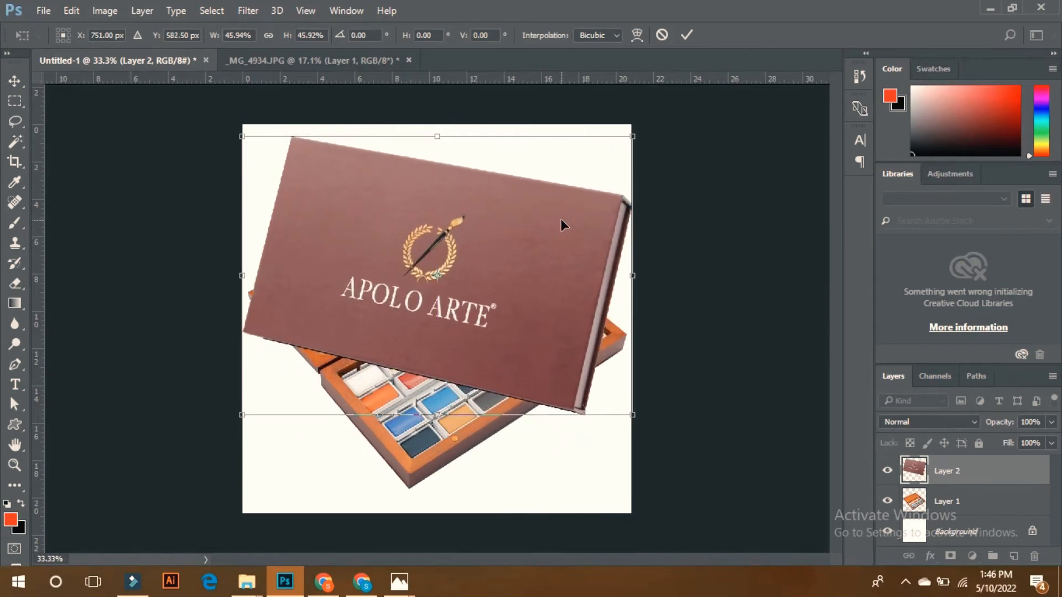
key(Return)
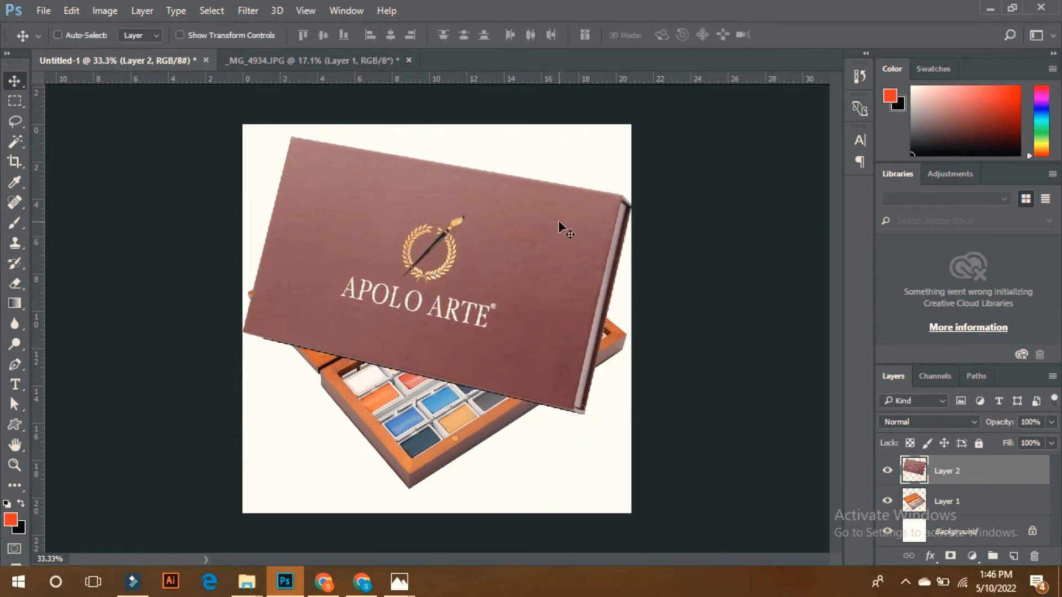
Move the Apolo Arte box layer behind the paint box, rotate it about -3.5° and place it just inside the canvas's upper edge
drag(937, 477, 952, 514)
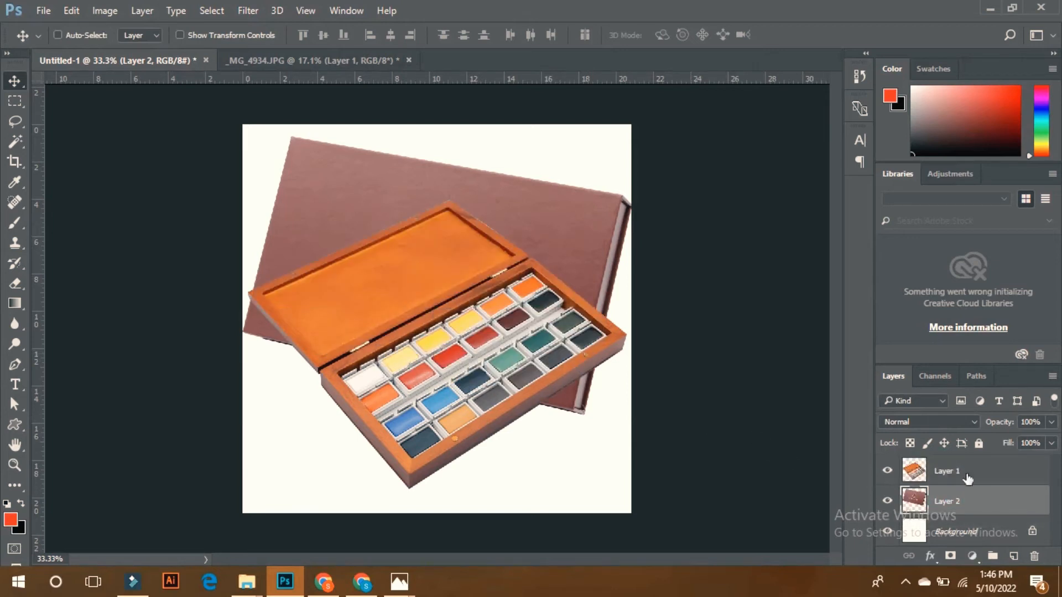
key(ctrl+t)
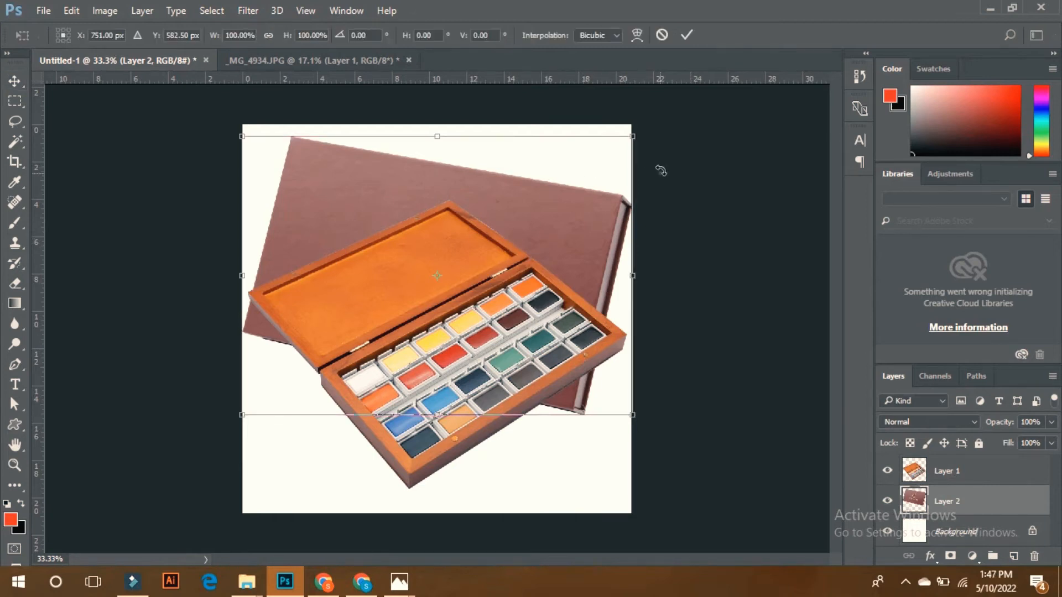
drag(661, 171, 653, 157)
mouse_move(483, 224)
mouse_down()
mouse_move(479, 201)
mouse_move(498, 197)
mouse_move(489, 211)
mouse_up()
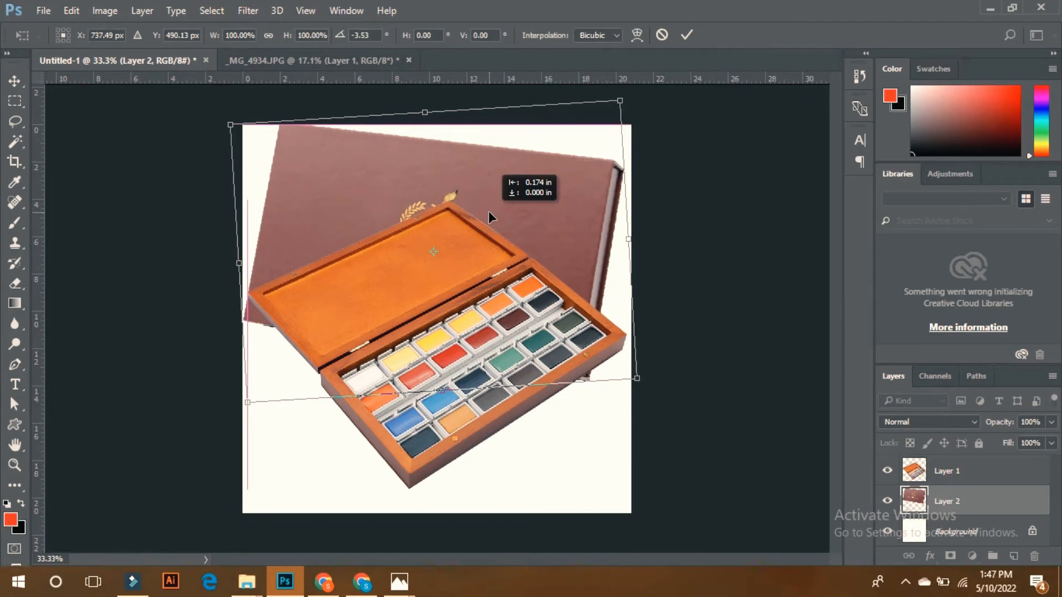
key(Down)
key(Down)
key(Down)
key(Down)
key(Down)
key(Down)
key(Down)
key(Down)
key(Down)
key(Down)
key(Down)
key(Down)
key(Down)
key(Down)
key(Down)
key(Down)
key(Down)
key(Down)
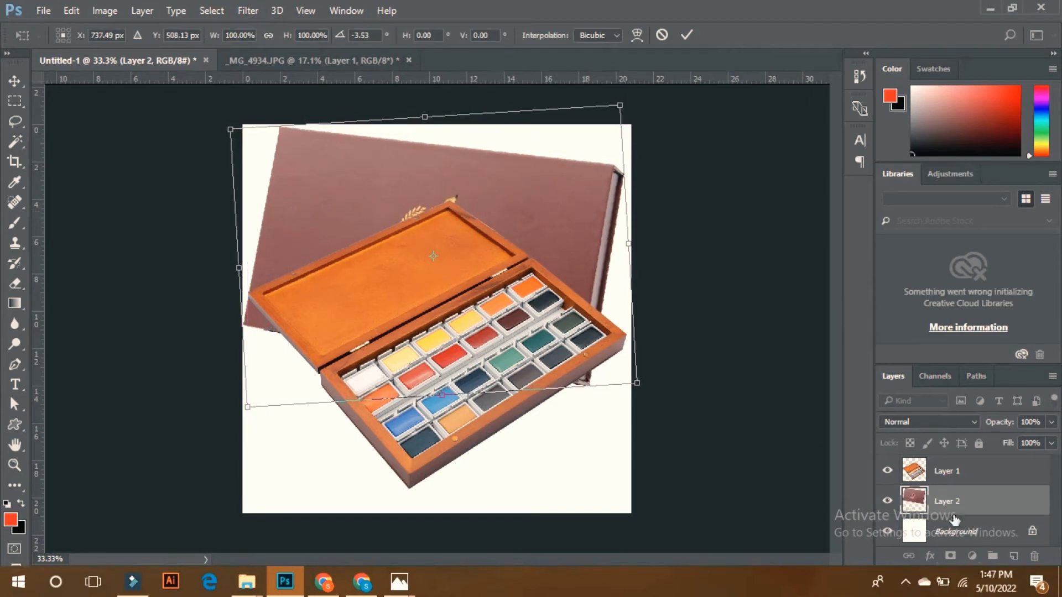
key(Return)
Lower the paint box to the canvas's bottom edge and scale both box layers together to about 94%
click(943, 472)
drag(414, 325, 412, 345)
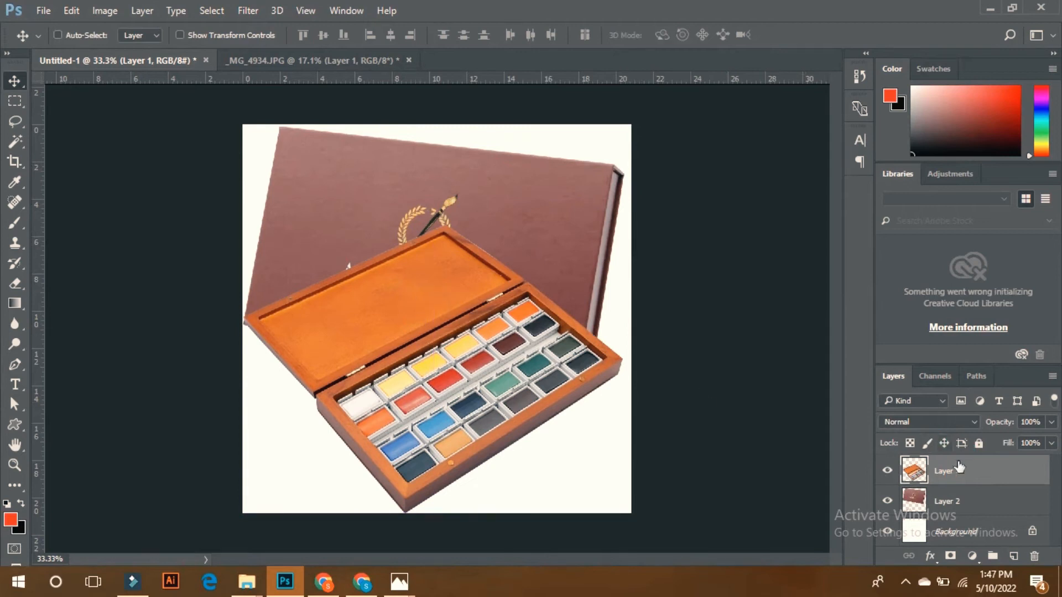
ctrl+click(958, 506)
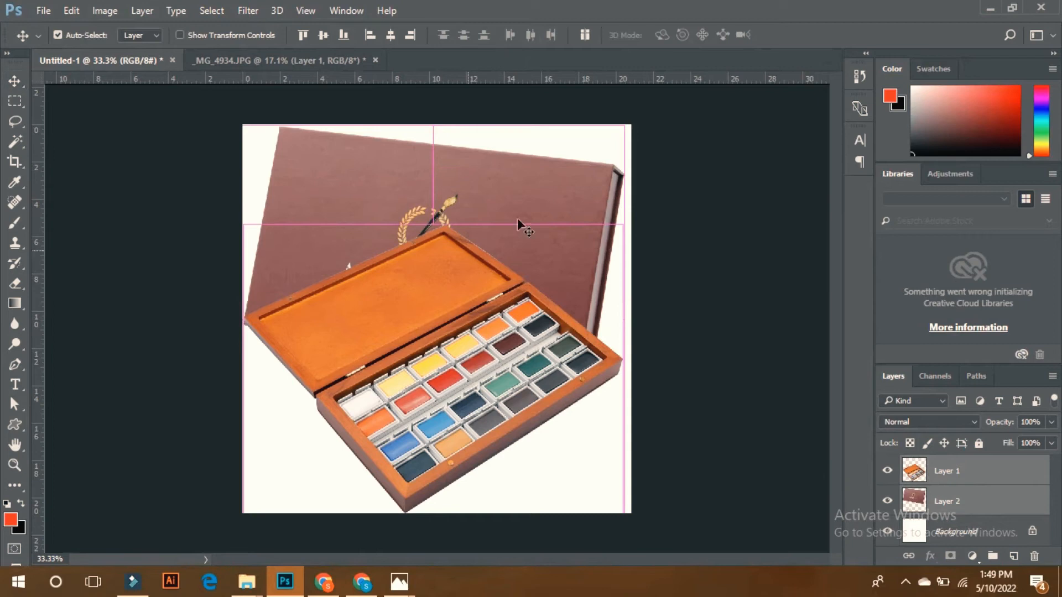
key(ctrl+t)
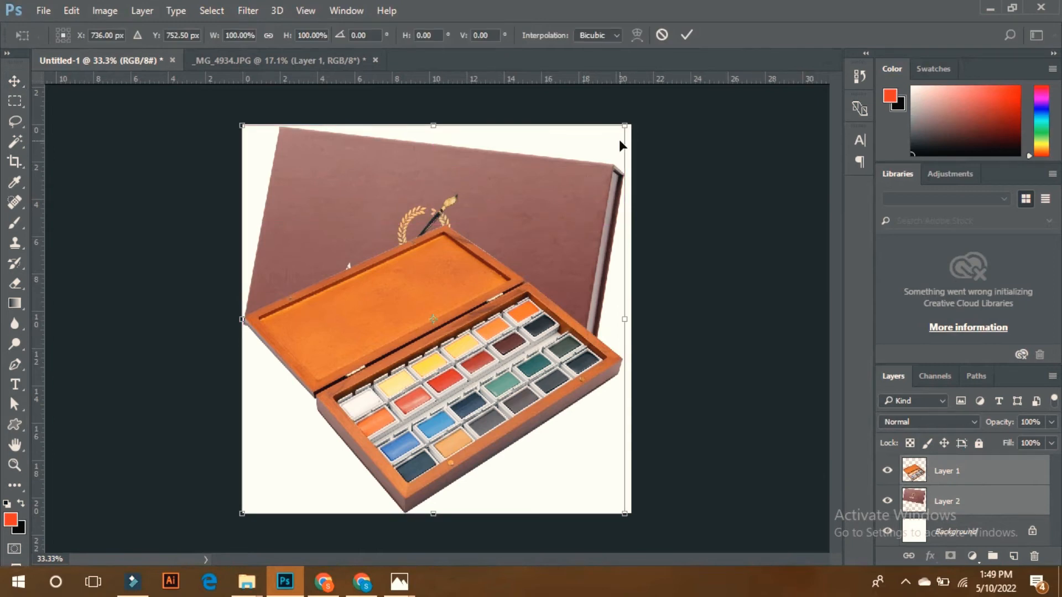
drag(625, 126, 613, 137)
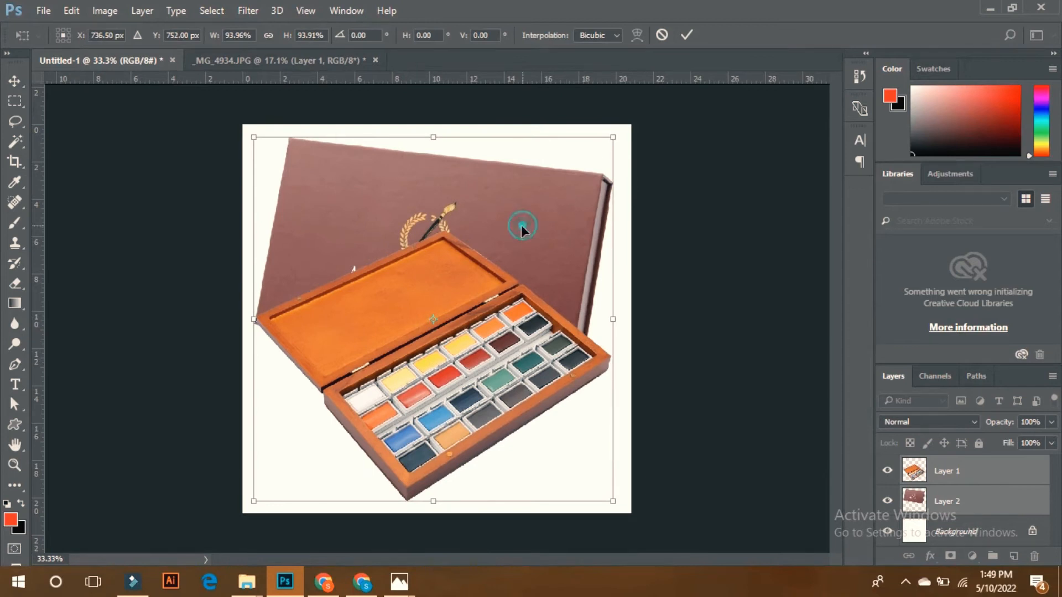
key(Return)
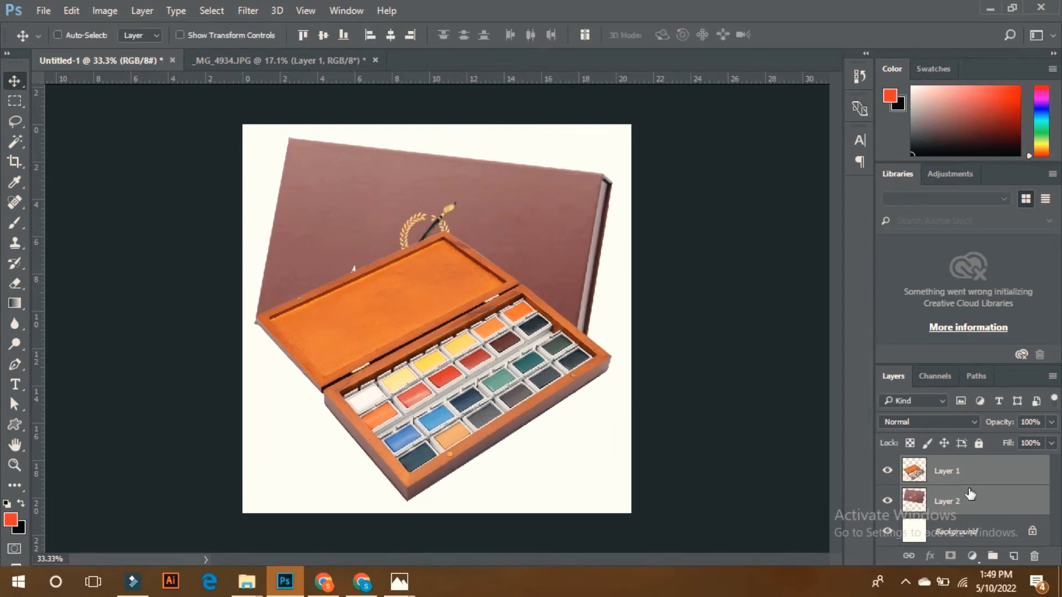
Rotate and raise the Apolo Arte box until its upper edge is nearly level, and lower the paint box to the canvas's bottom edge
click(969, 494)
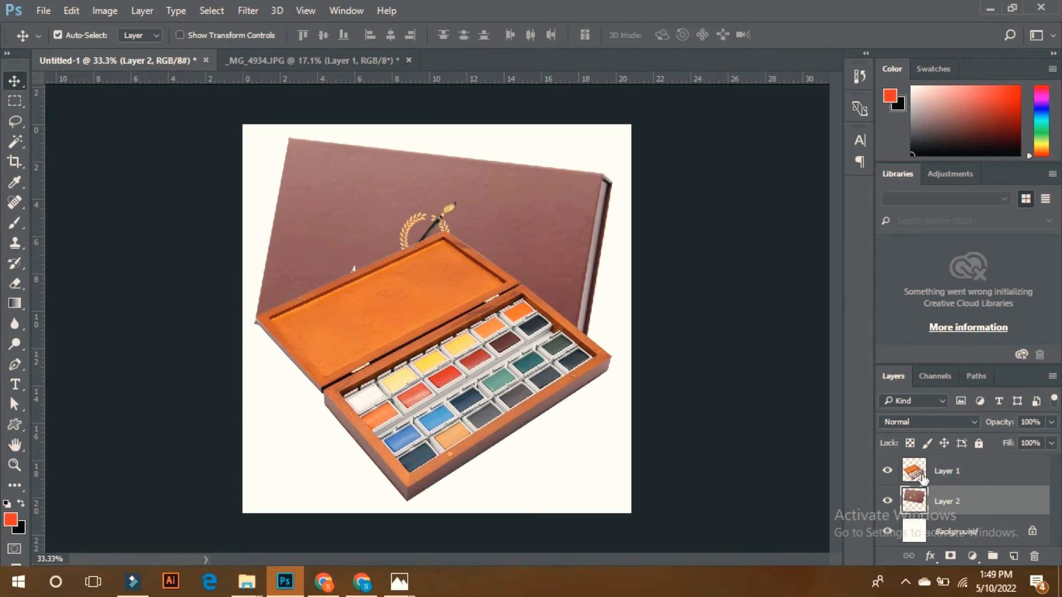
key(ctrl+t)
drag(711, 268, 705, 260)
drag(502, 207, 505, 185)
drag(684, 191, 682, 168)
drag(442, 224, 441, 227)
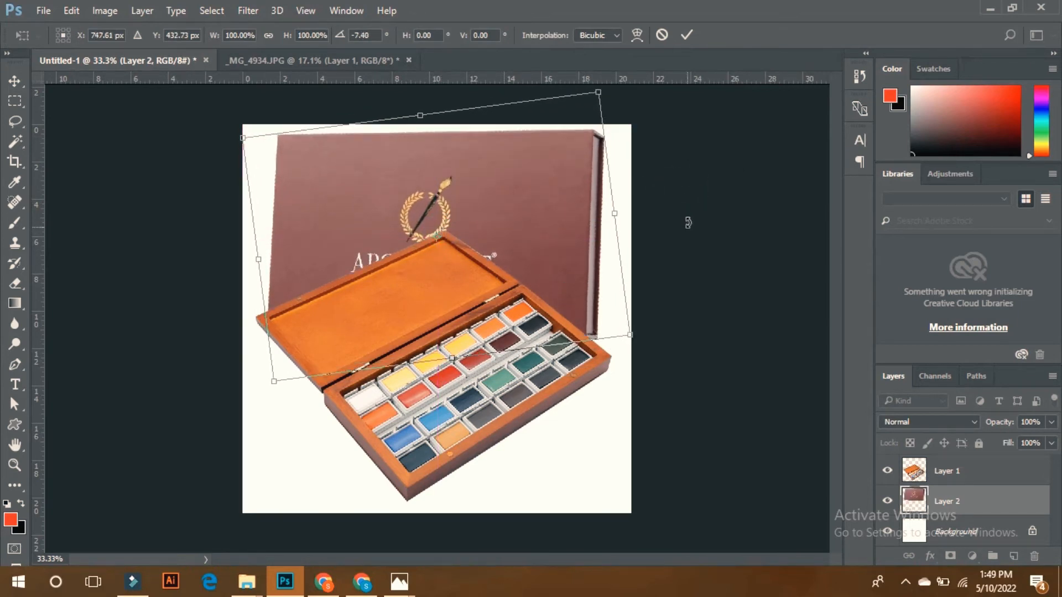
drag(699, 207, 704, 217)
key(Return)
click(949, 472)
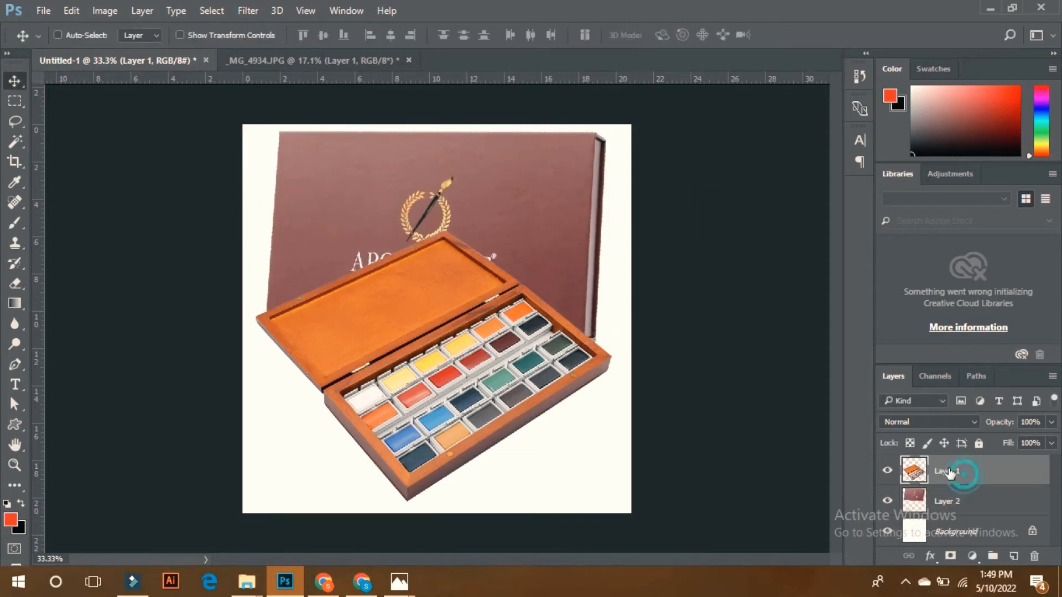
drag(384, 360, 378, 363)
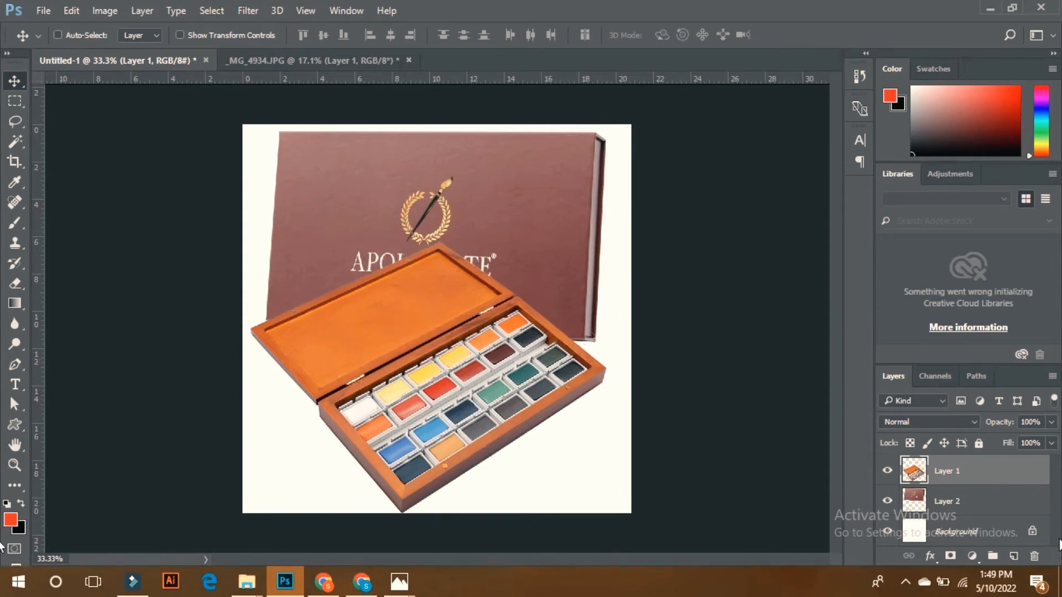
Scale the paint box and Apolo Arte box layers together to about 90% and centre them horizontally on the canvas
shift+click(982, 501)
key(ctrl+t)
drag(611, 128, 588, 149)
drag(504, 204, 517, 211)
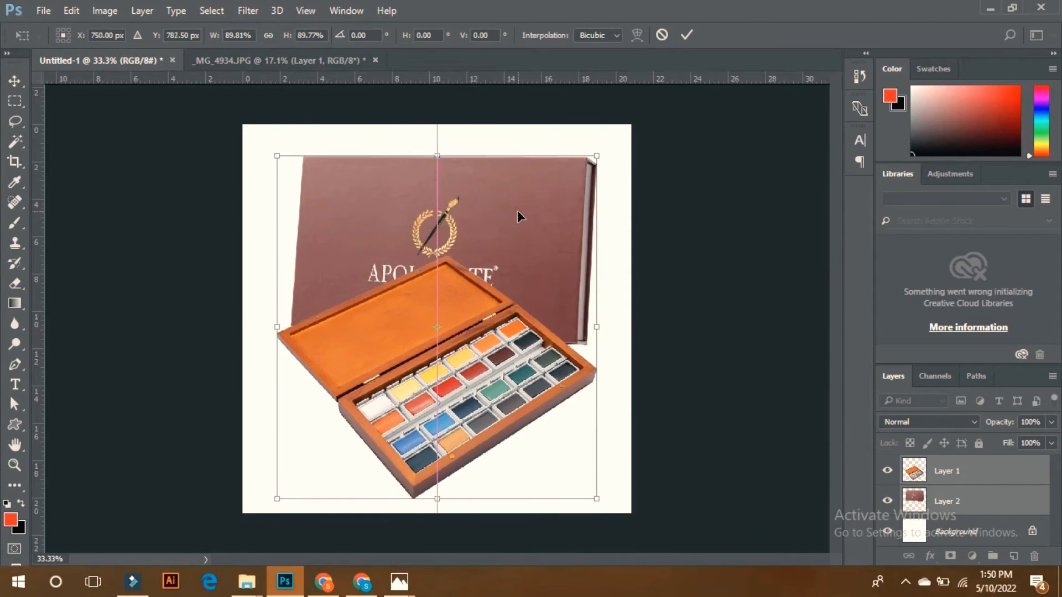
key(Return)
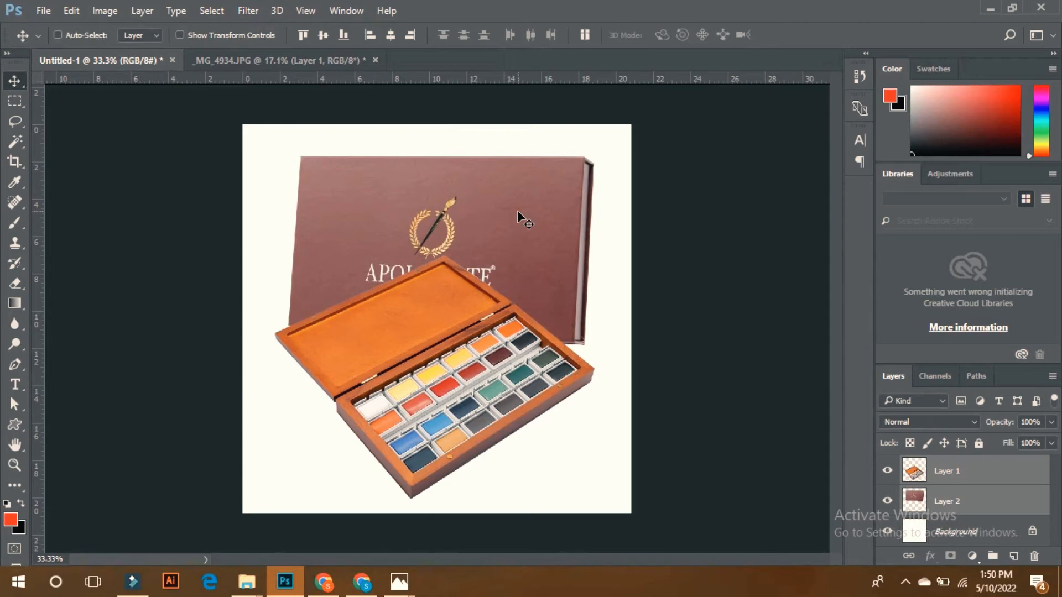
Place the pink kilimanjaro-studioz image from the Abstract Backgrounds folder directly above the Background layer and scale it to cover the canvas
click(1002, 526)
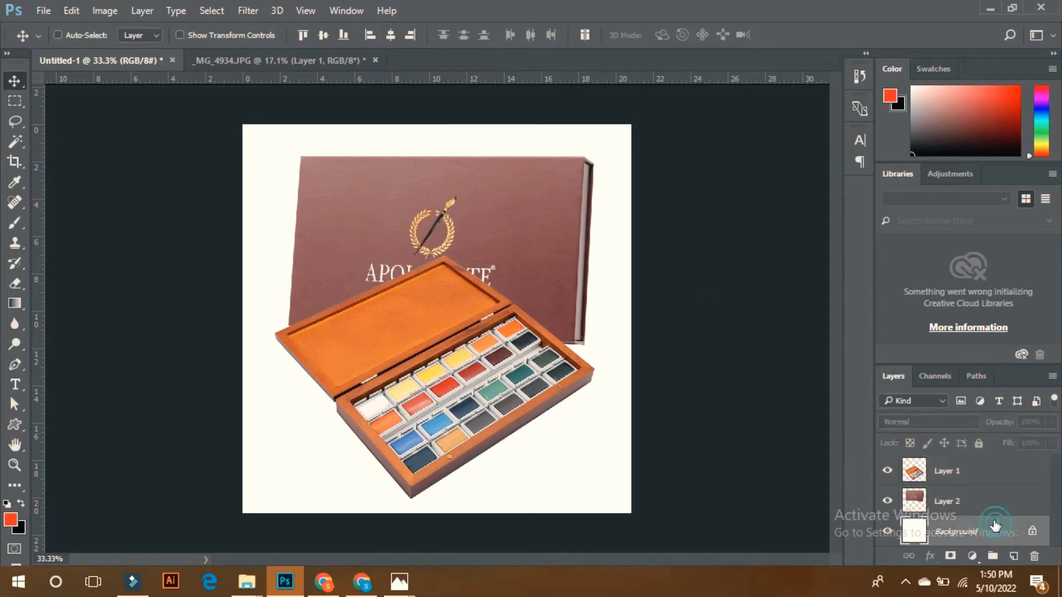
mouse_move(247, 581)
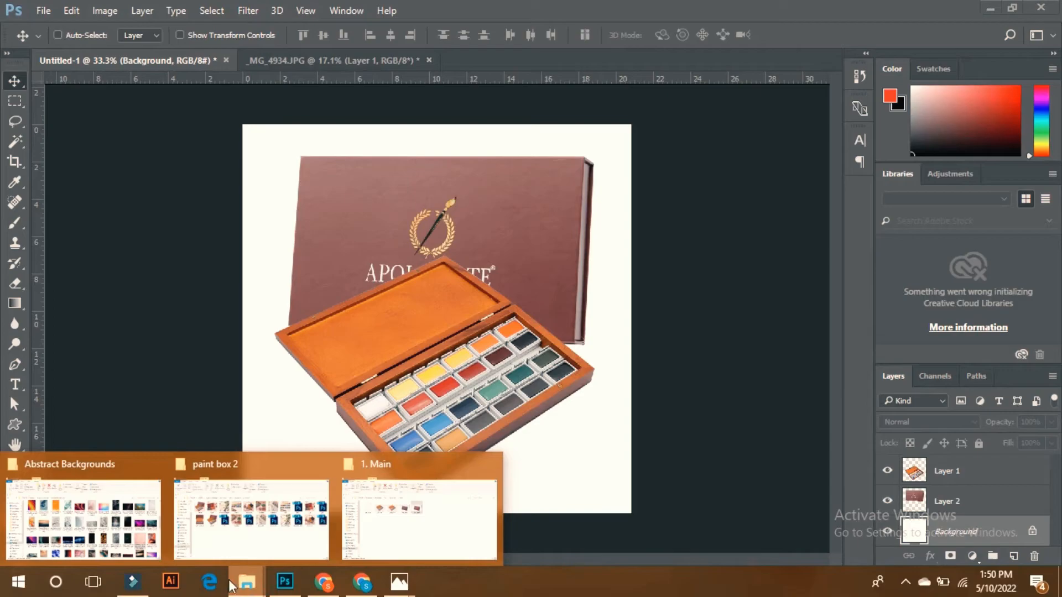
click(83, 520)
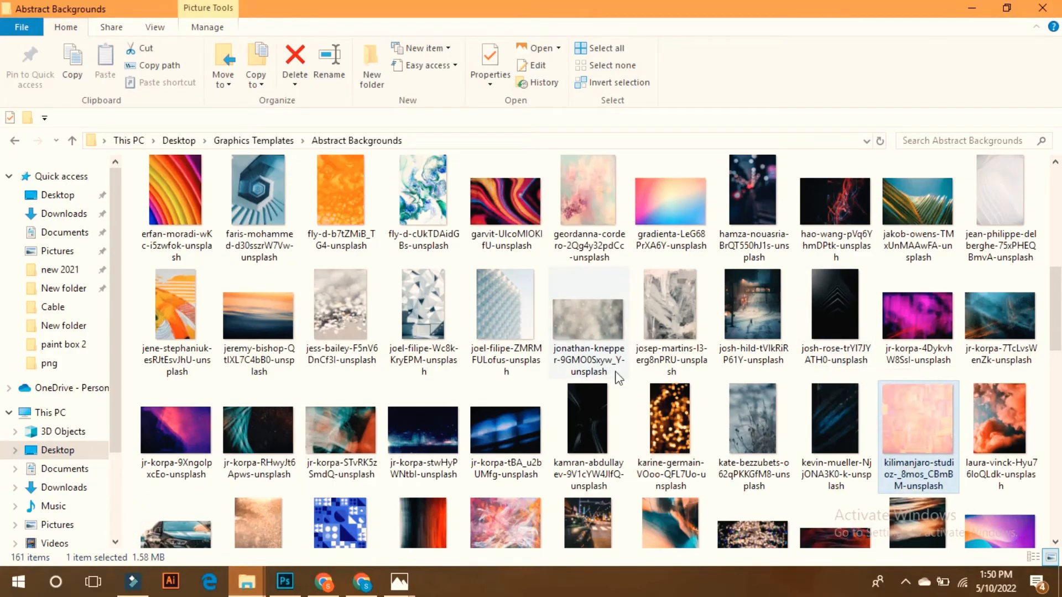
drag(1056, 310, 988, 342)
drag(939, 317, 463, 322)
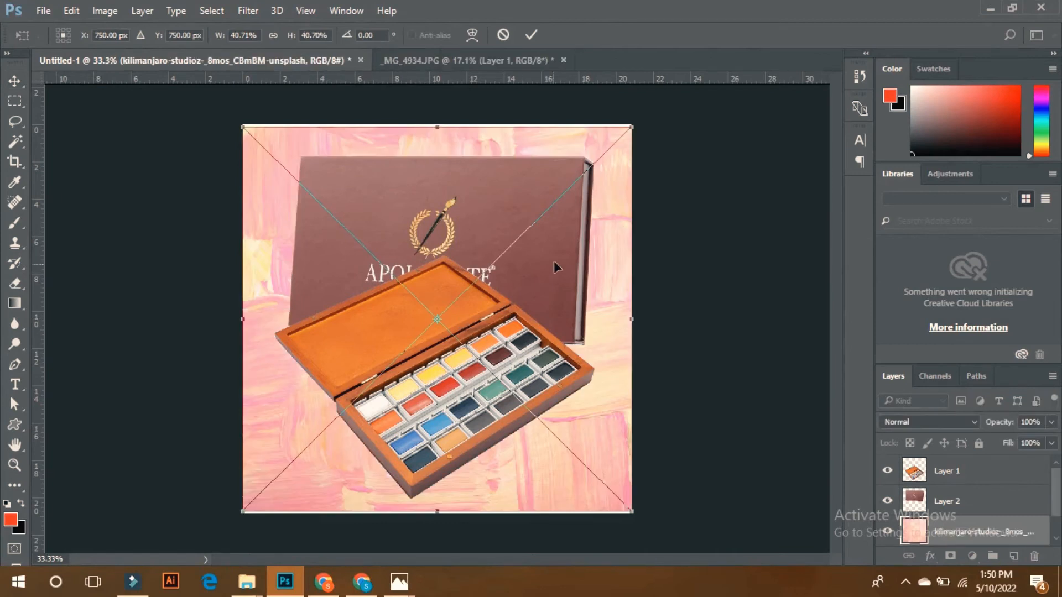
drag(635, 125, 636, 120)
key(Return)
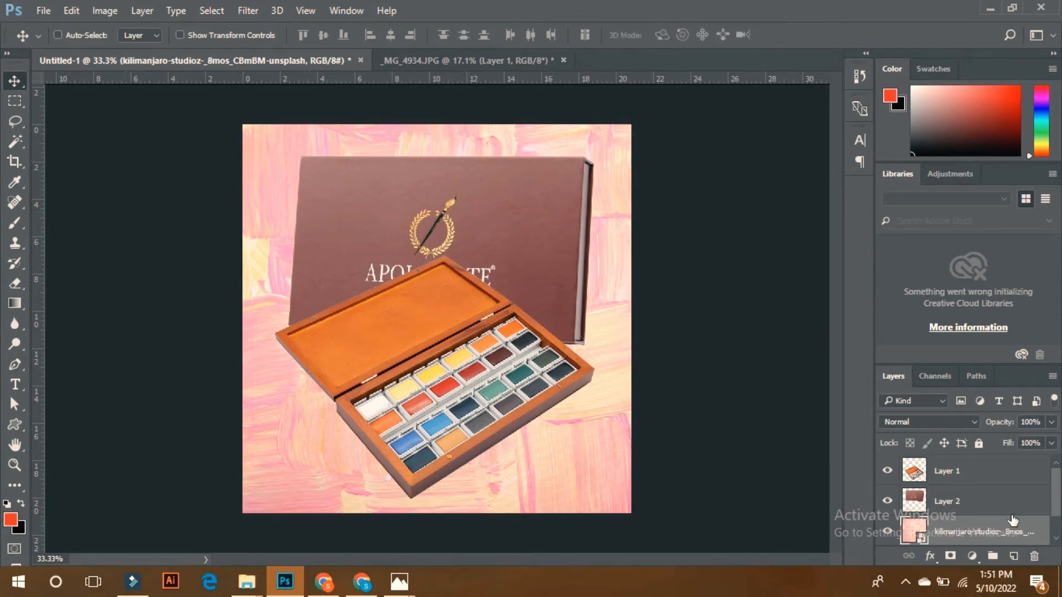
Add a drop shadow to the paint box layer with distance 26 px, spread 0% and size 38 px
click(947, 486)
click(954, 513)
click(949, 475)
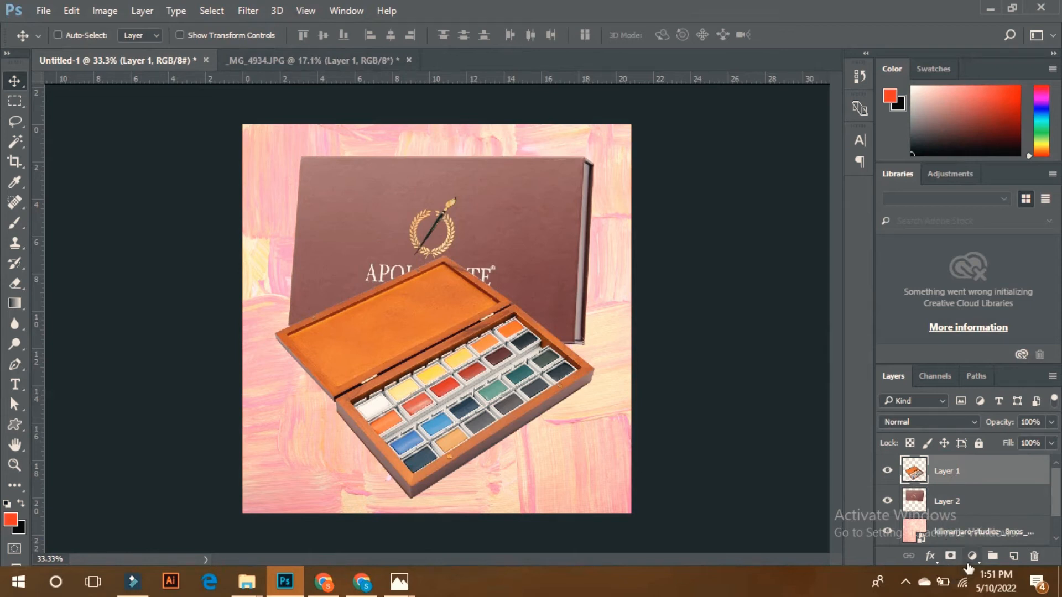
click(931, 556)
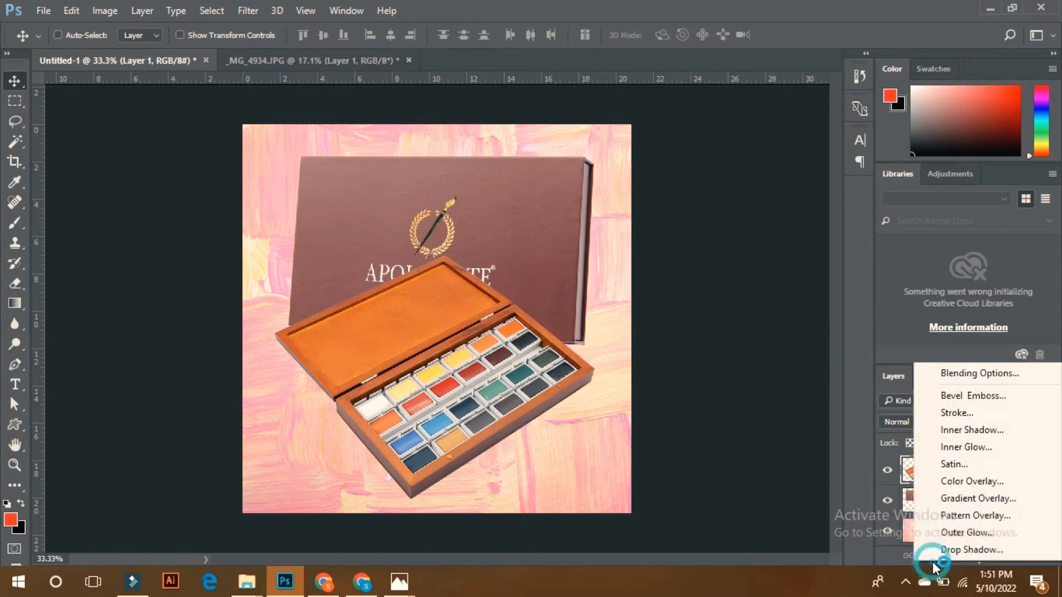
click(966, 552)
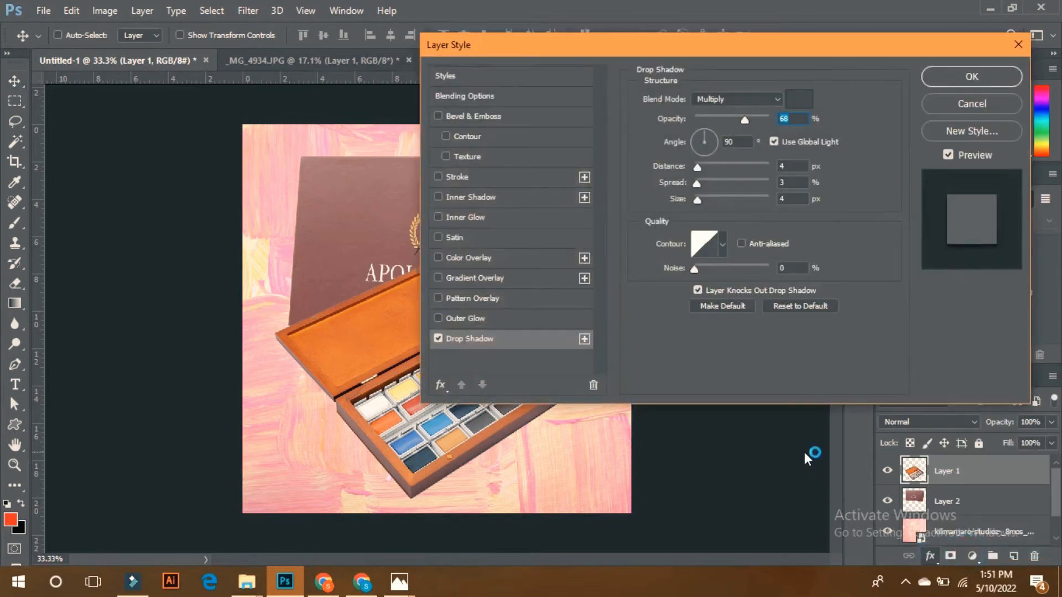
drag(594, 41, 748, 9)
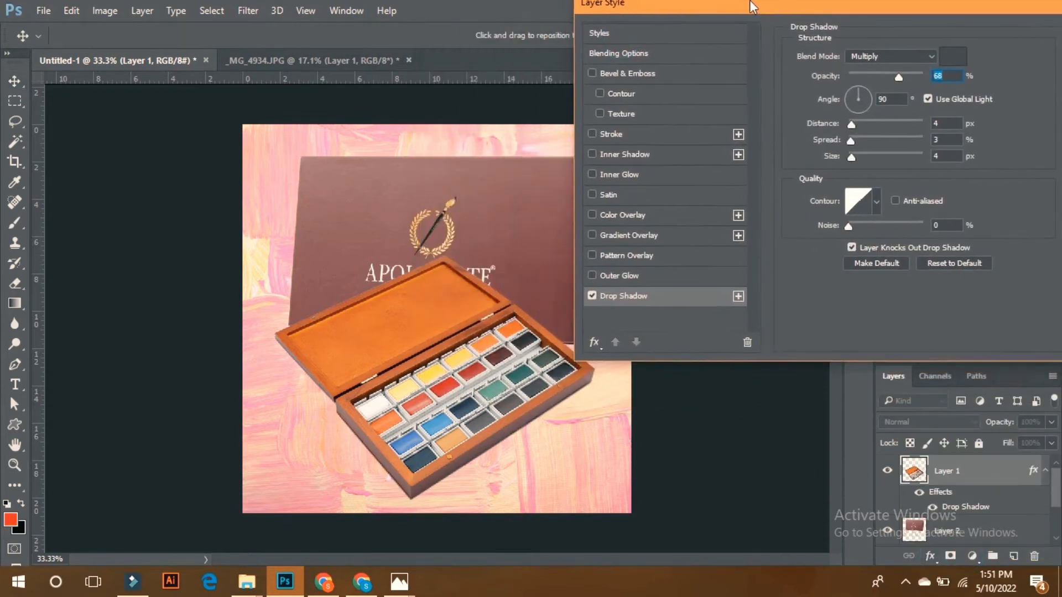
click(871, 131)
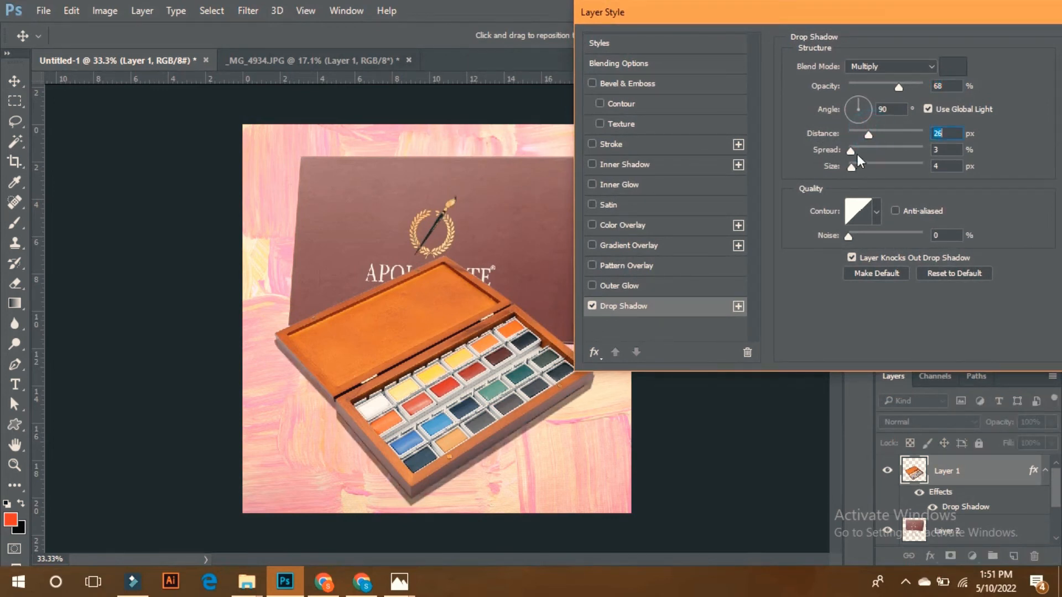
mouse_move(861, 147)
mouse_down()
mouse_move(942, 154)
mouse_move(821, 146)
mouse_move(864, 168)
mouse_up()
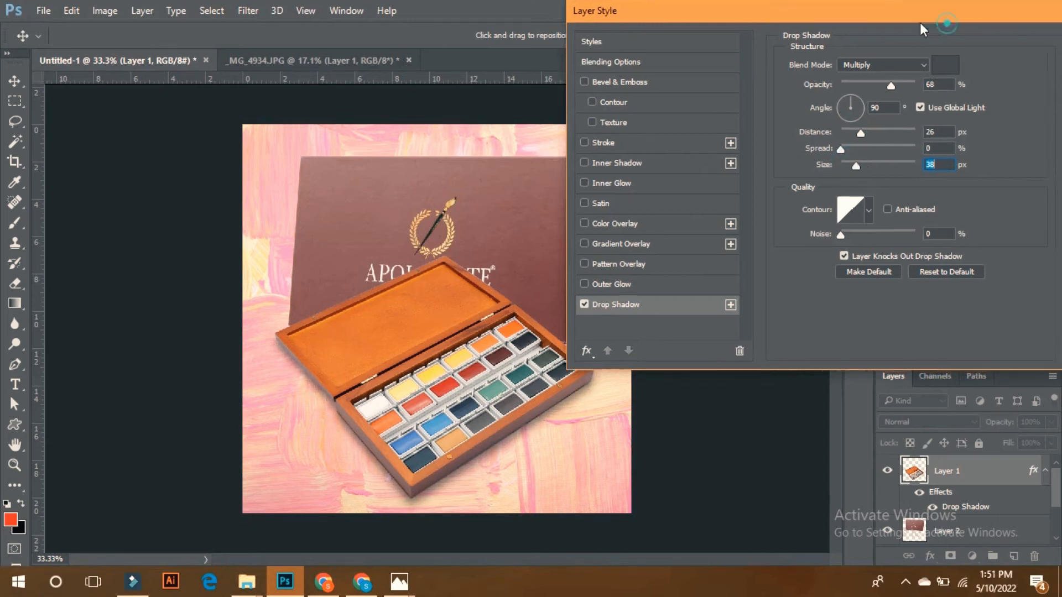
click(988, 50)
Compare the paint box with and without its drop shadow
scroll(992, 515, down, 2)
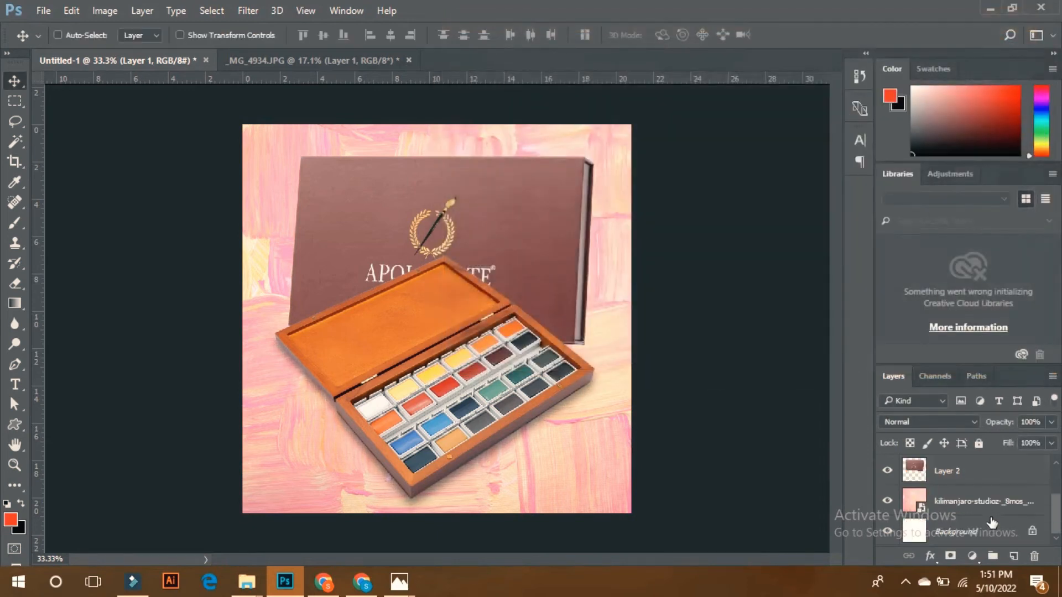
scroll(992, 520, up, 2)
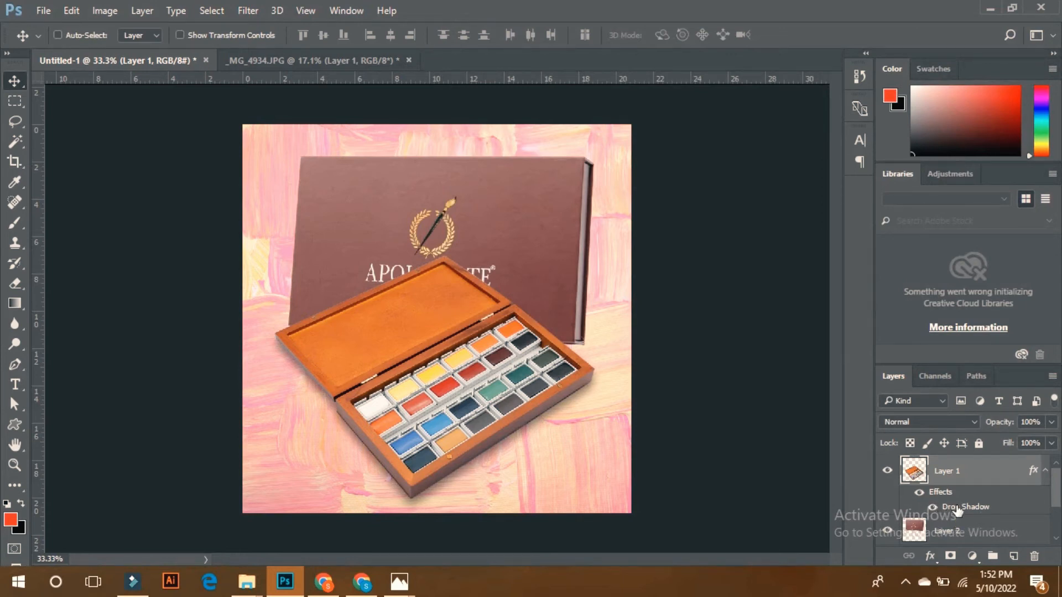
click(933, 508)
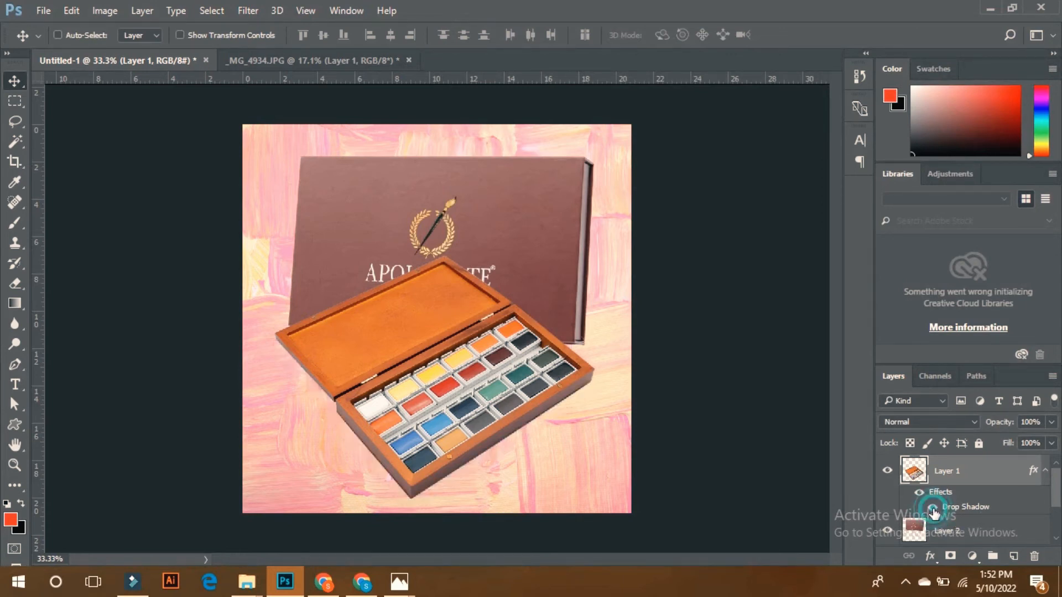
click(932, 508)
click(932, 508)
click(932, 508)
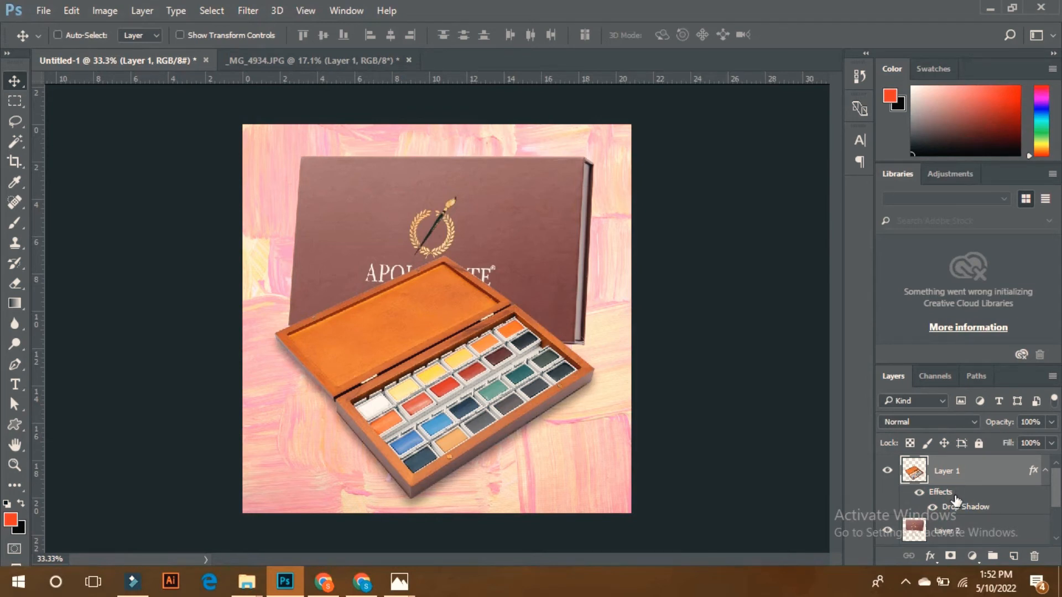
Copy the paint box layer's effects onto the Apolo Arte box layer and enlarge the layer list
key(alt)
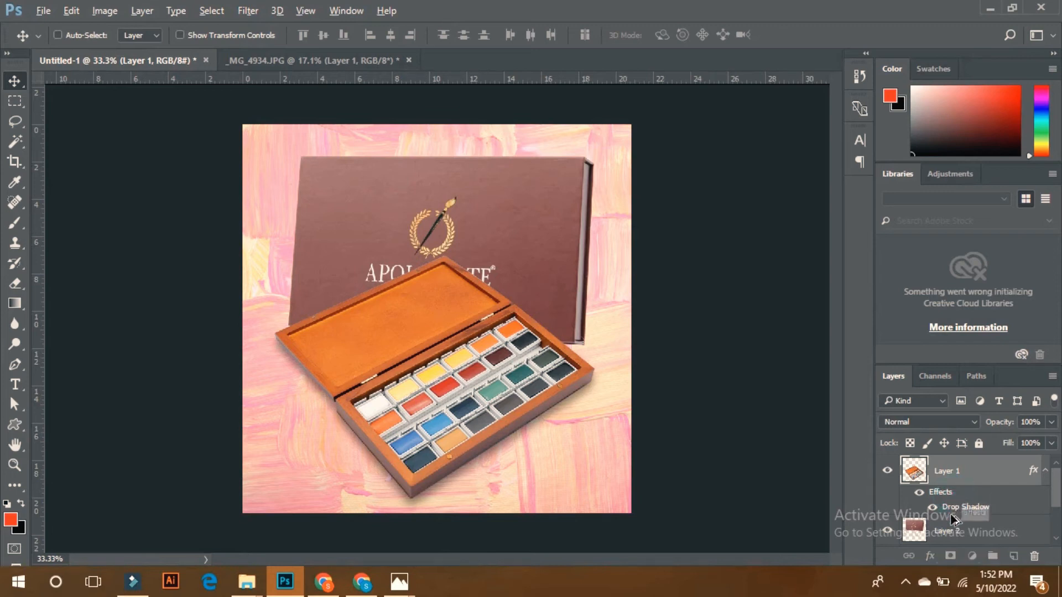
drag(949, 541, 949, 539)
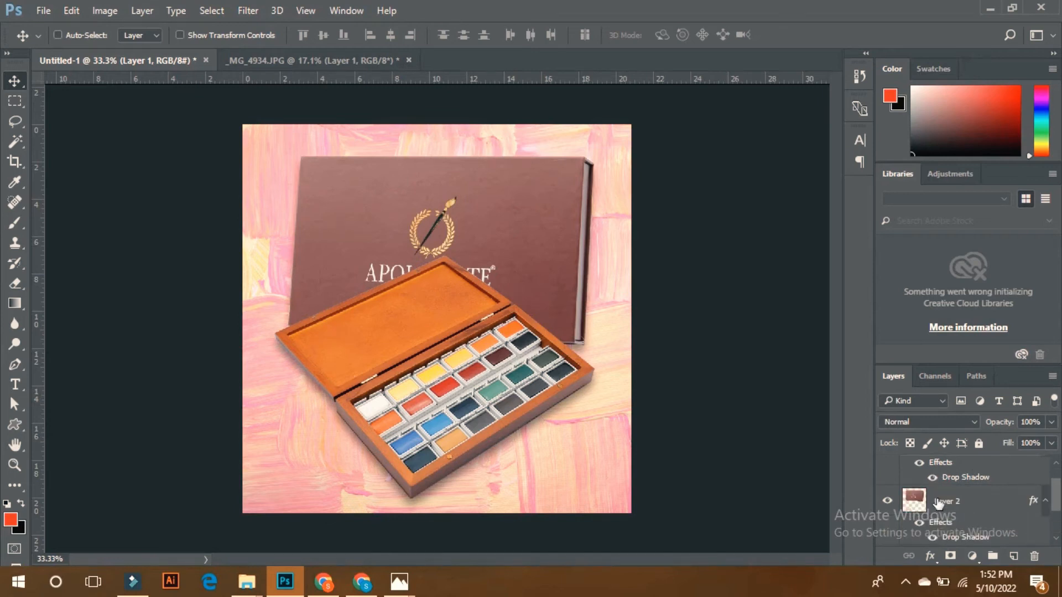
scroll(960, 517, down, 2)
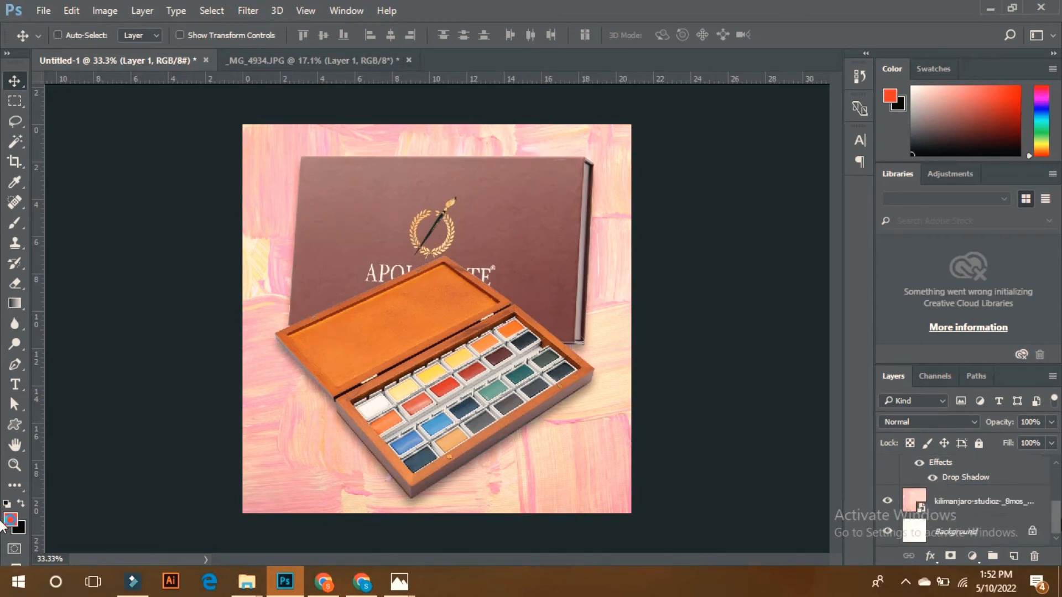
click(1056, 523)
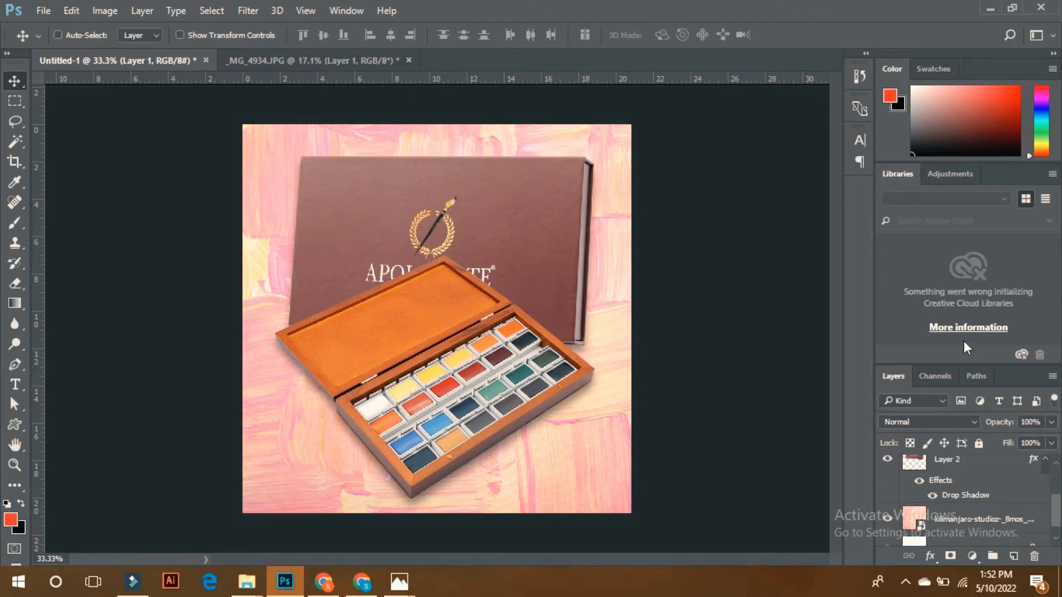
drag(964, 365, 964, 315)
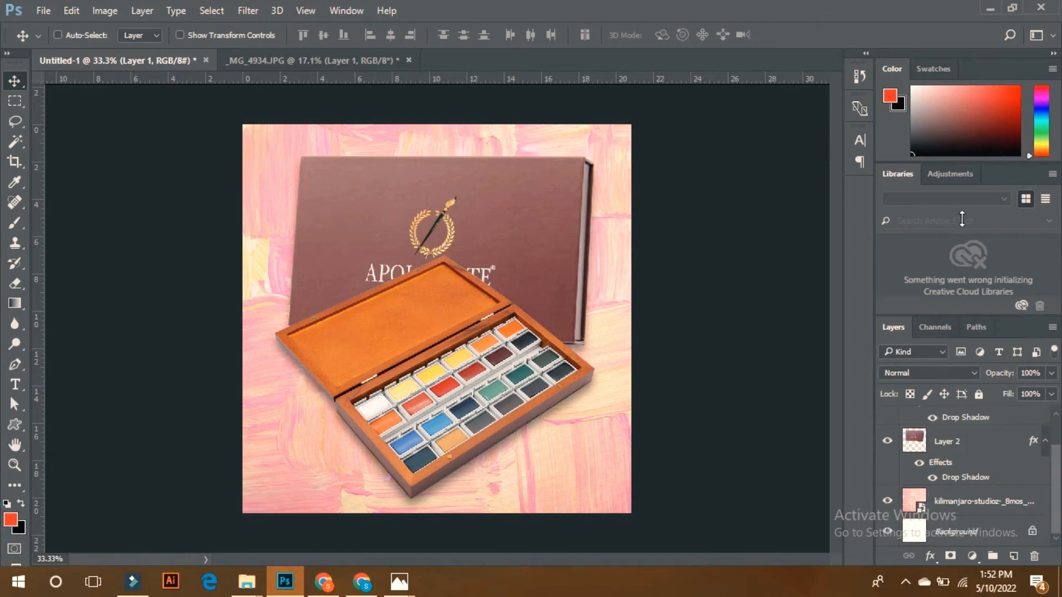
scroll(1053, 508, up, 1)
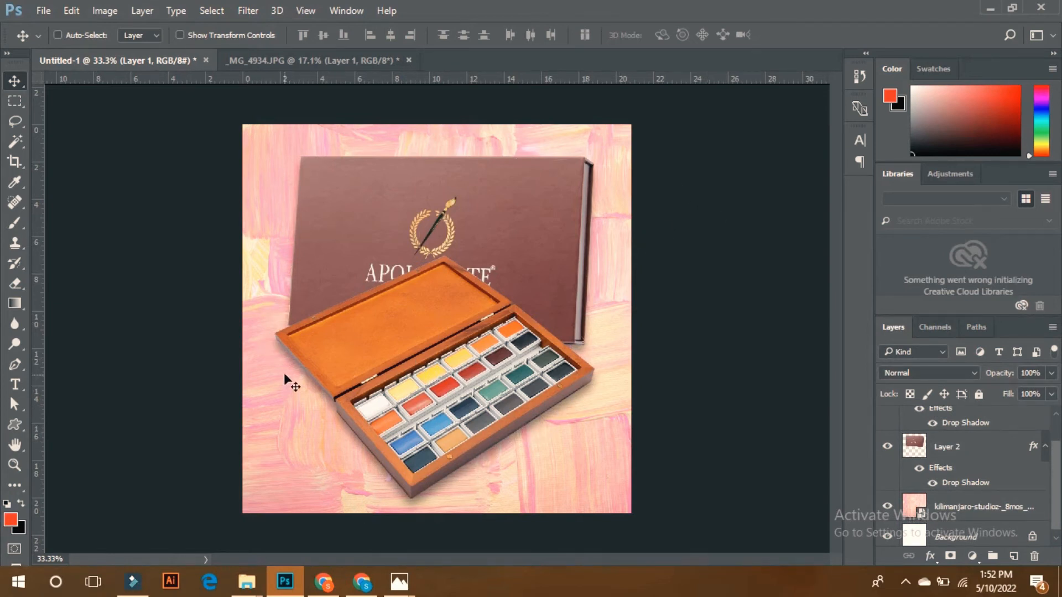
Stamp all visible layers into a new merged layer at the top of the stack and hide both original box layers
scroll(954, 480, up, 2)
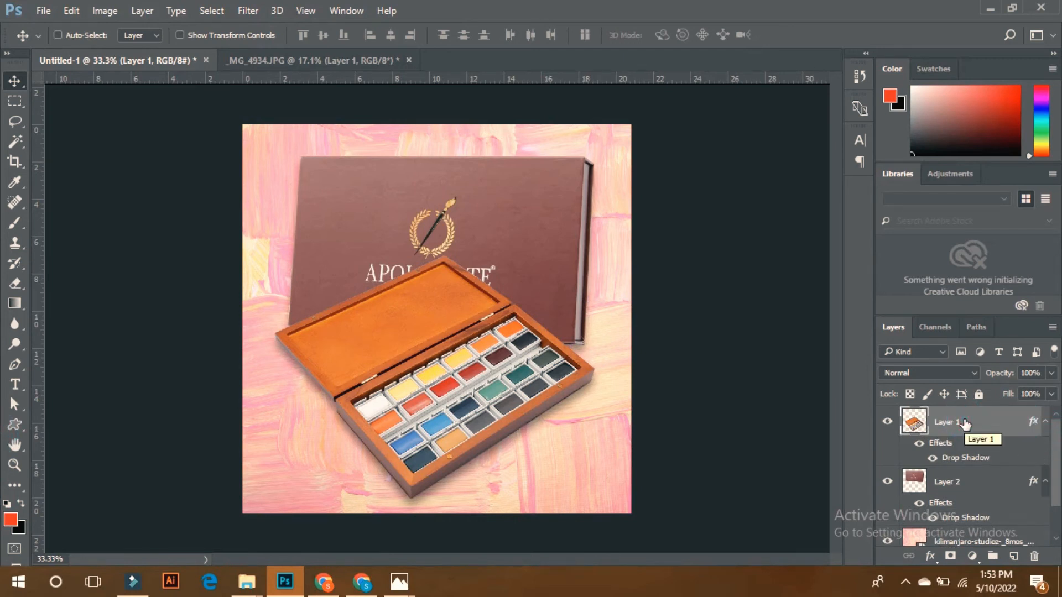
key(ctrl)
key(ctrl+alt+shift+e)
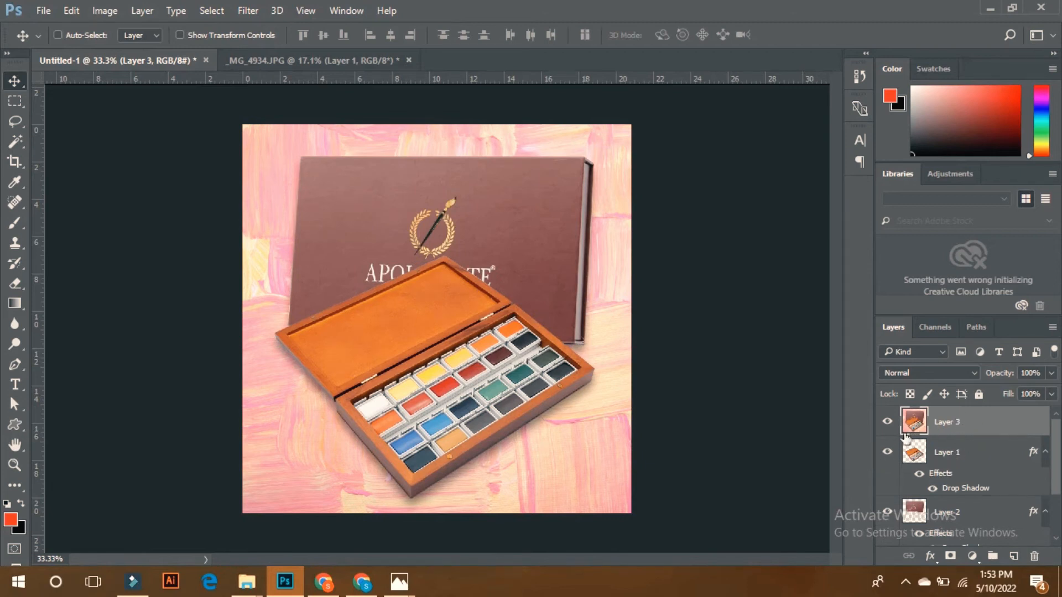
click(887, 452)
click(887, 511)
scroll(886, 504, down, 2)
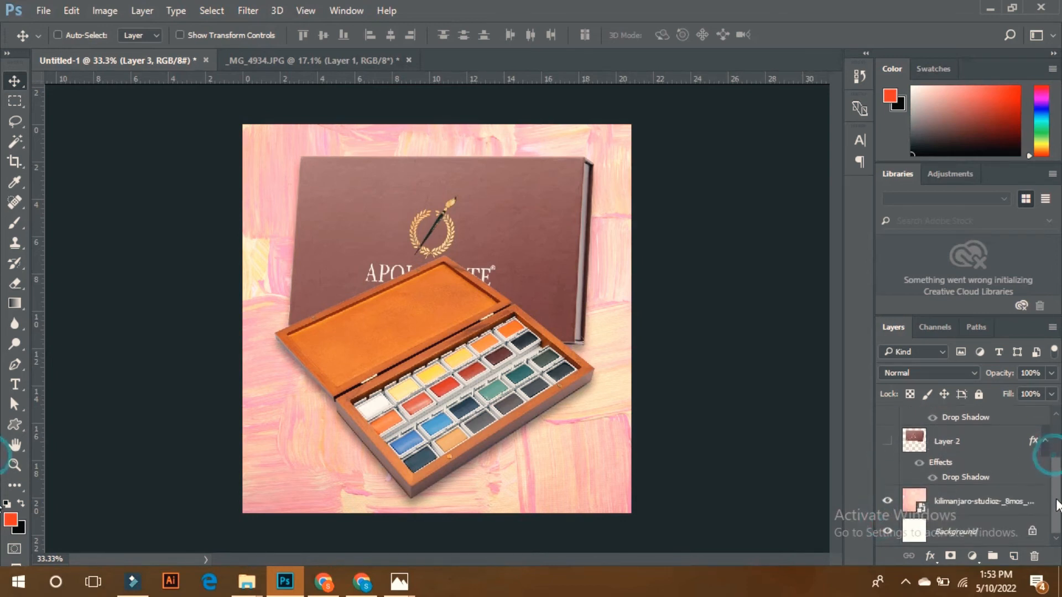
Toggle the merged layer's visibility to compare the canvas with and without the stamped composition
drag(1053, 487, 1039, 433)
click(886, 423)
click(886, 423)
click(886, 423)
click(886, 423)
click(885, 424)
click(885, 425)
click(885, 425)
click(885, 425)
click(885, 425)
click(885, 424)
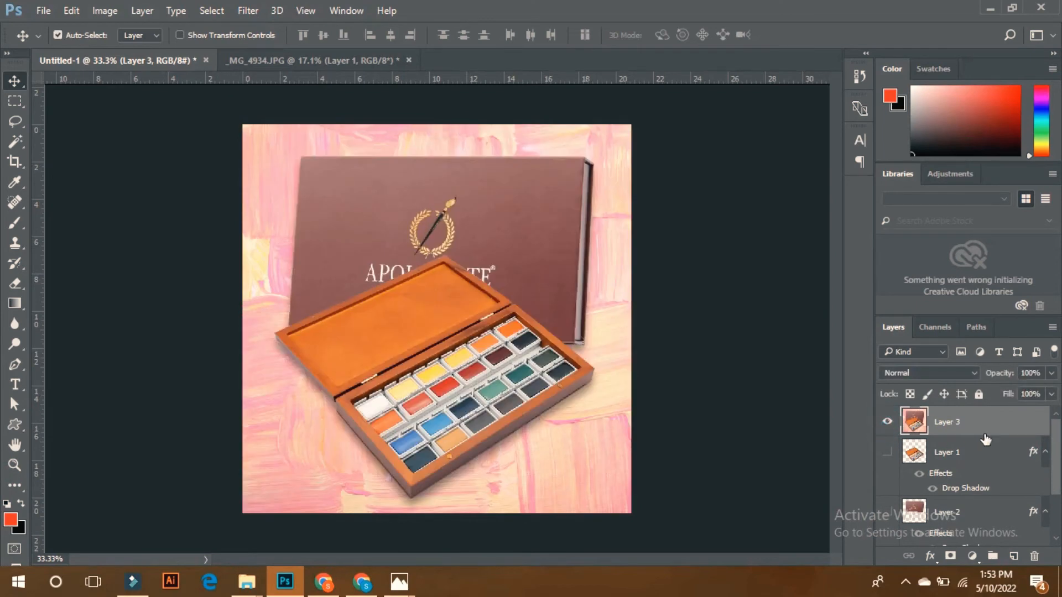
Duplicate the merged layer and apply the Camera Raw Filter with contrast +25, highlights +34, shadows -1, whites -47, blacks +21 and clarity +14
key(ctrl+j)
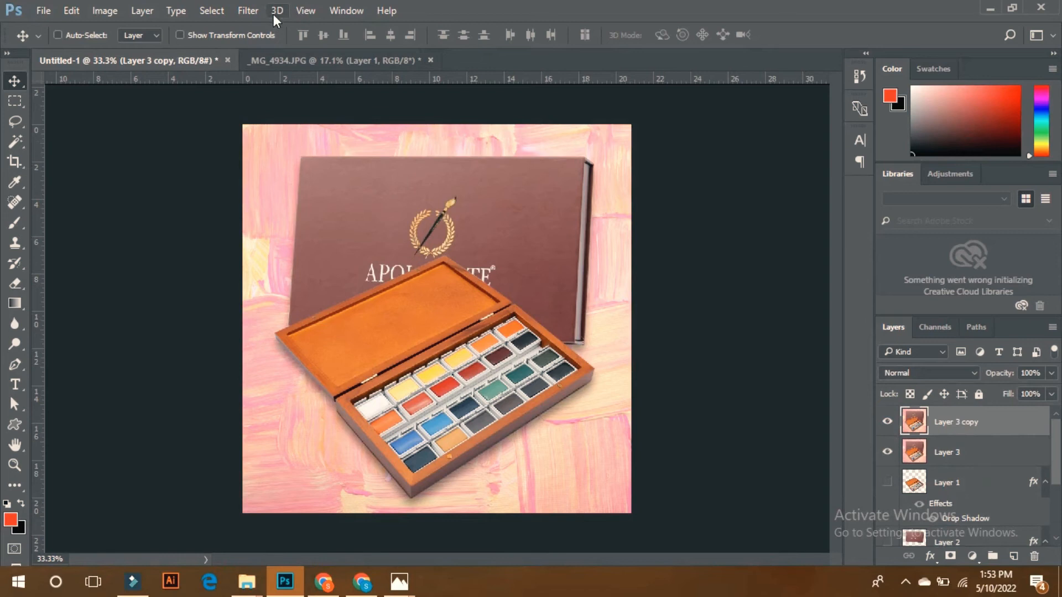
click(248, 10)
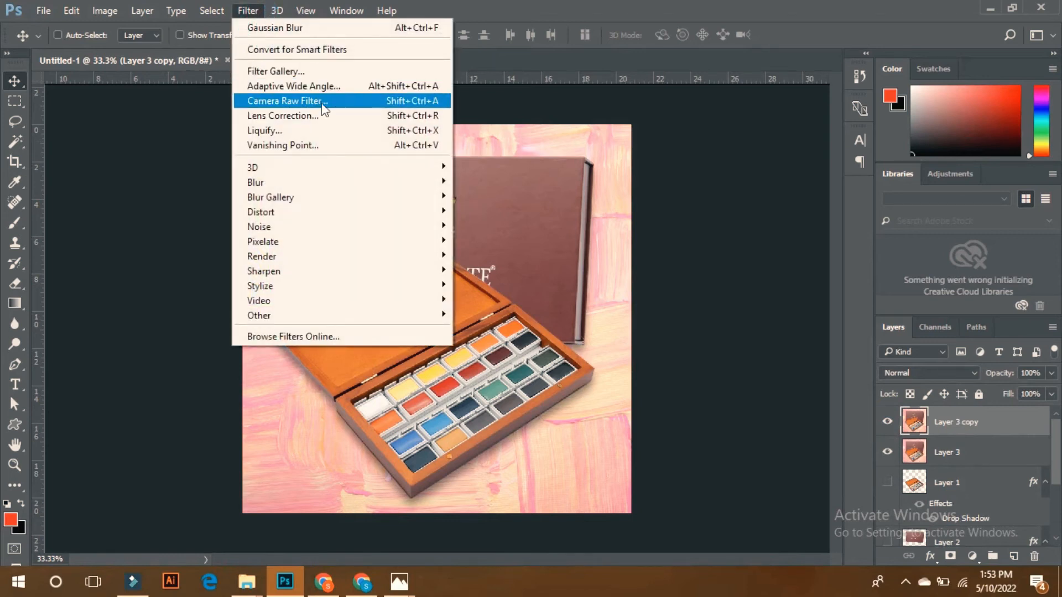
click(304, 101)
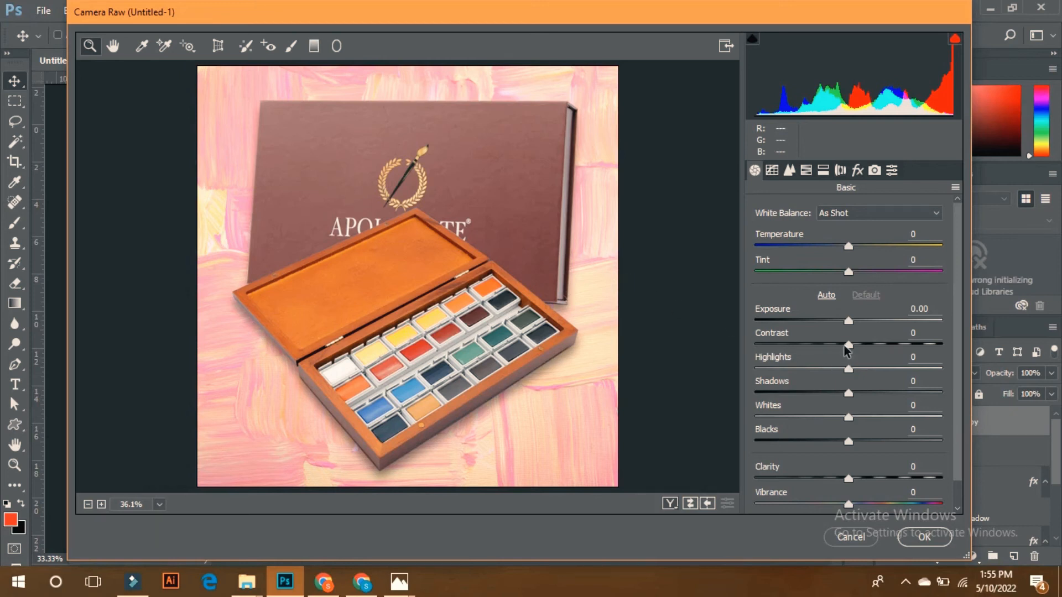
drag(846, 346, 870, 352)
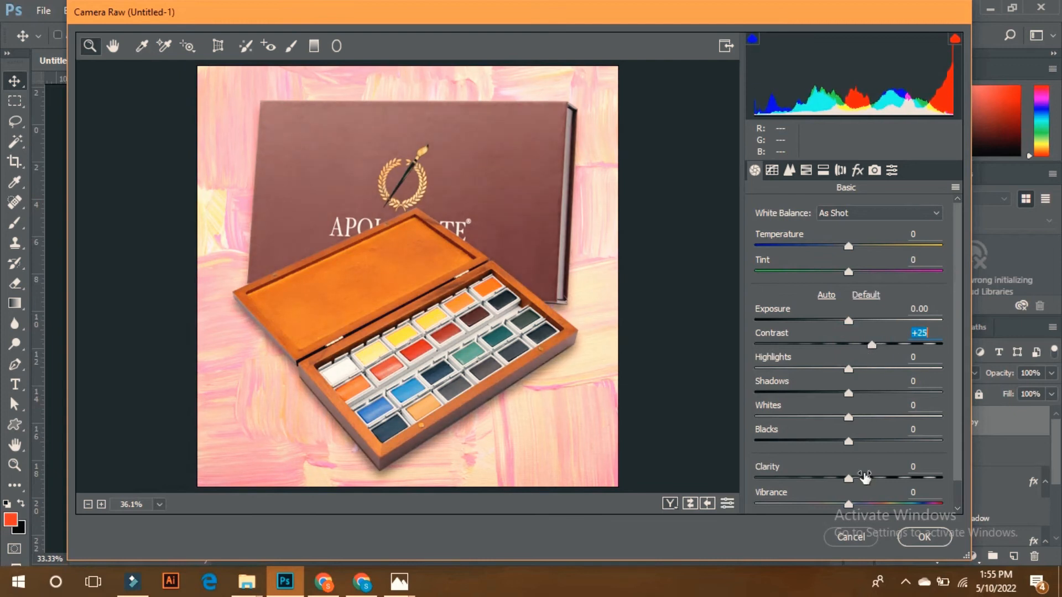
drag(850, 480, 861, 479)
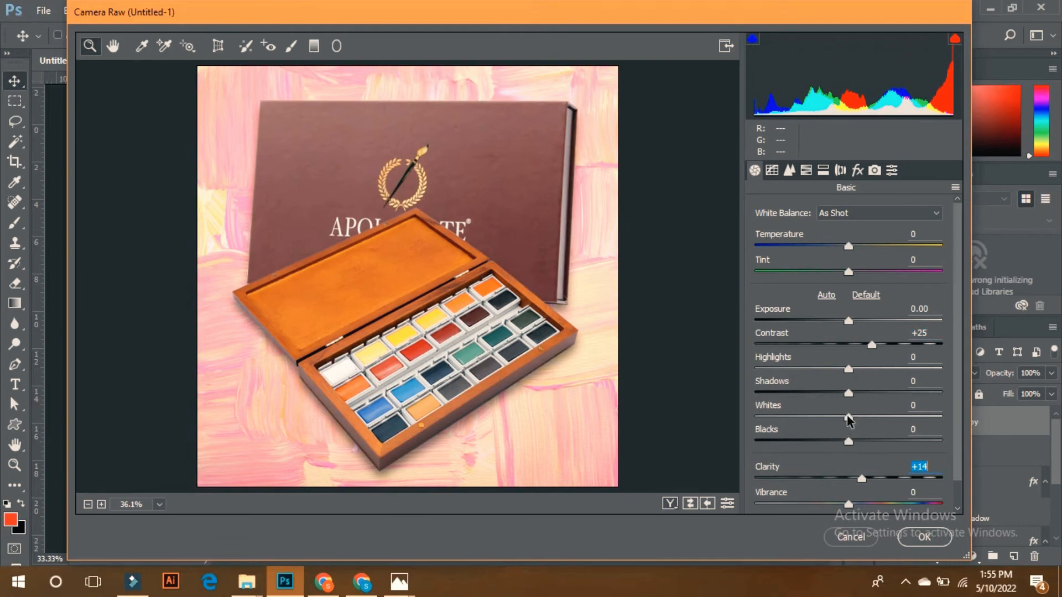
drag(848, 419, 871, 448)
drag(850, 374, 848, 404)
scroll(883, 436, down, 1)
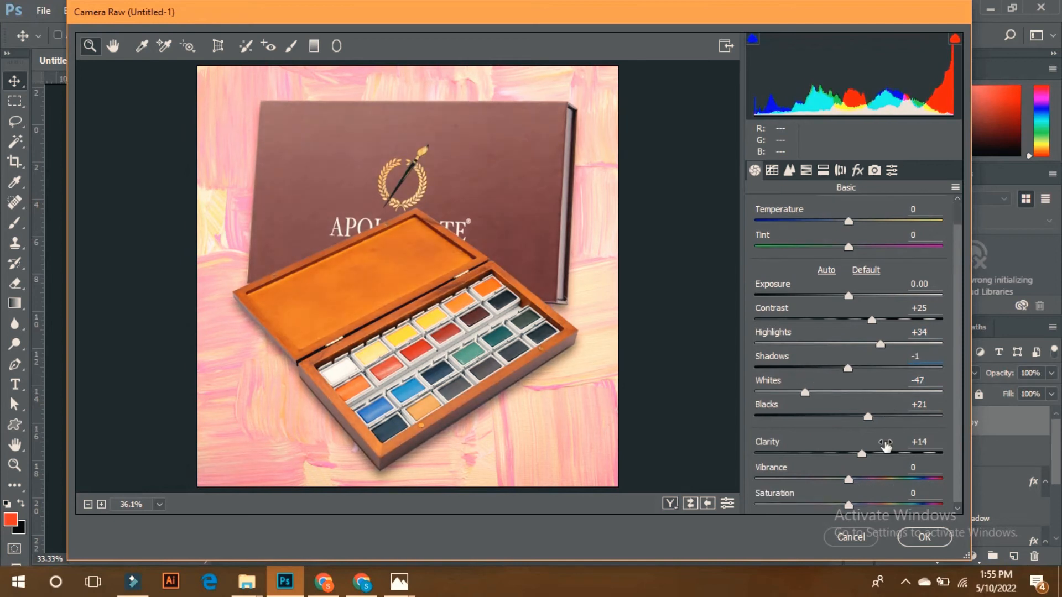
click(943, 538)
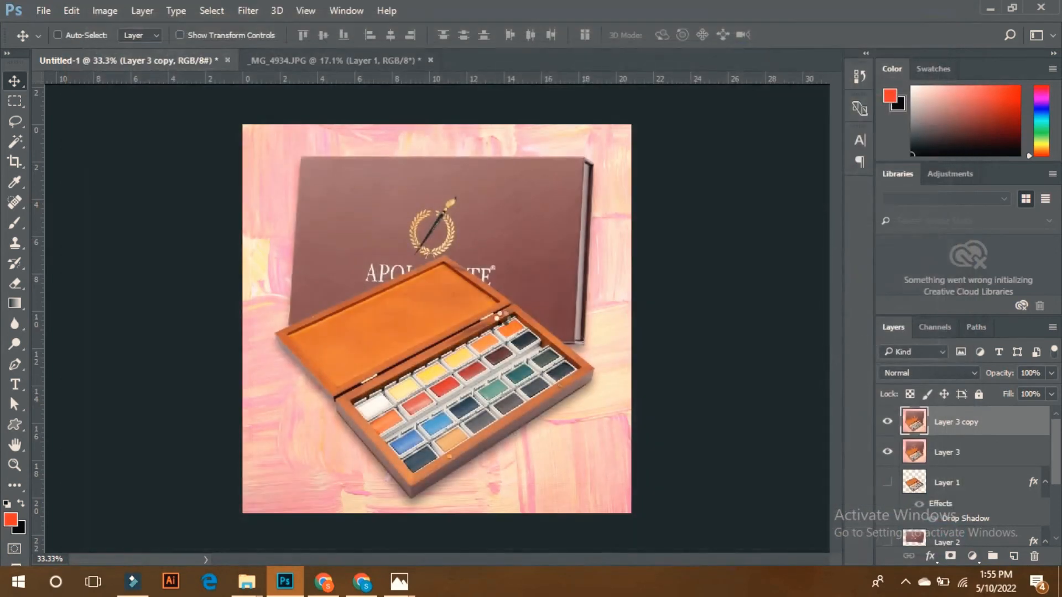
Lower the opacity of the Layer 3 copy layer to 70%
click(1050, 393)
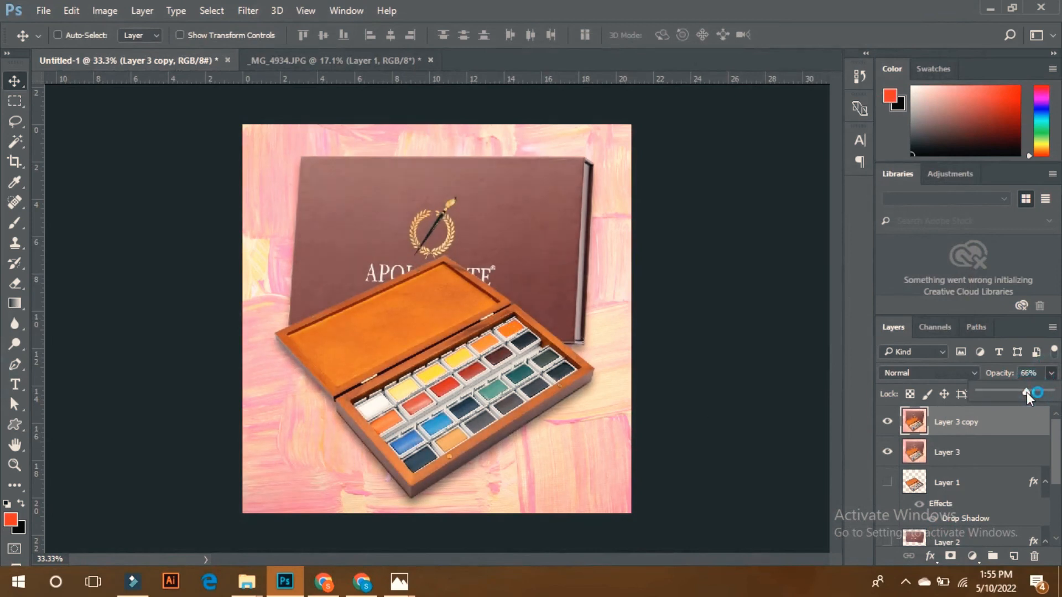
drag(1028, 394, 1029, 393)
Look at the source photos in the 1. Main folder in File Explorer and return to Photoshop
mouse_move(247, 591)
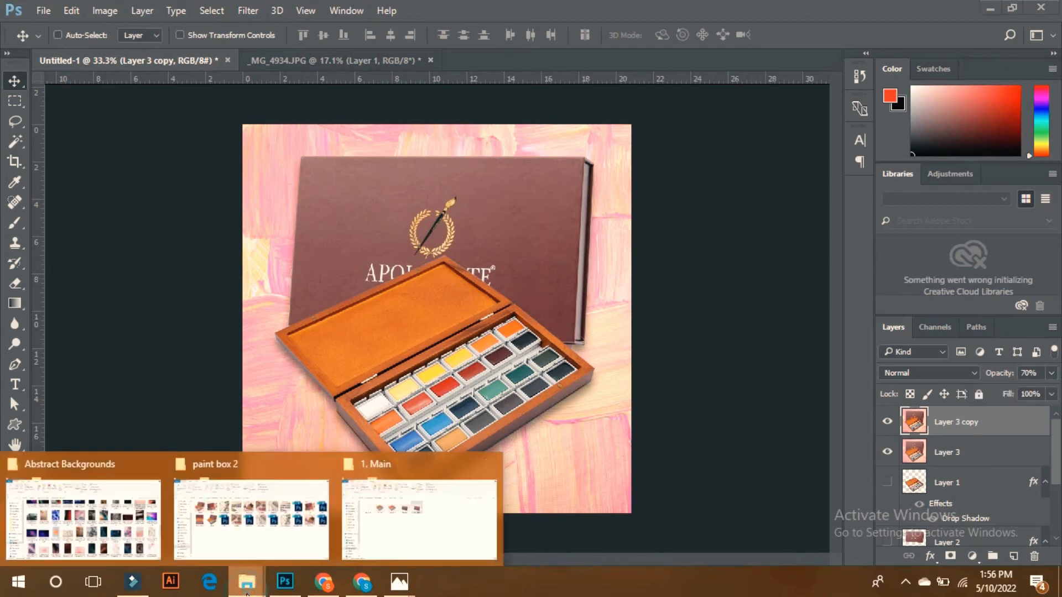
click(387, 526)
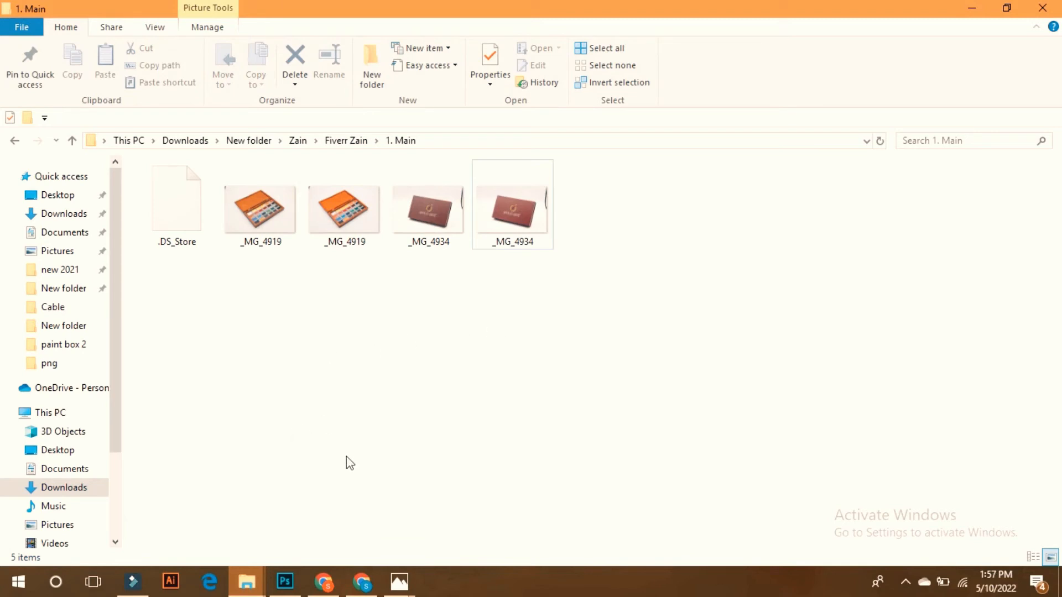
click(285, 580)
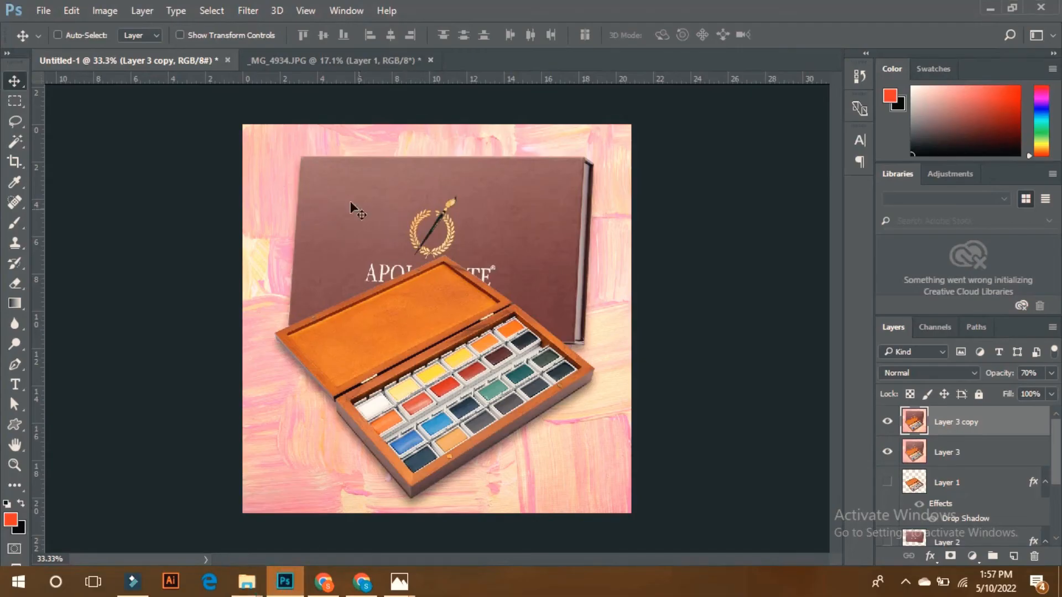
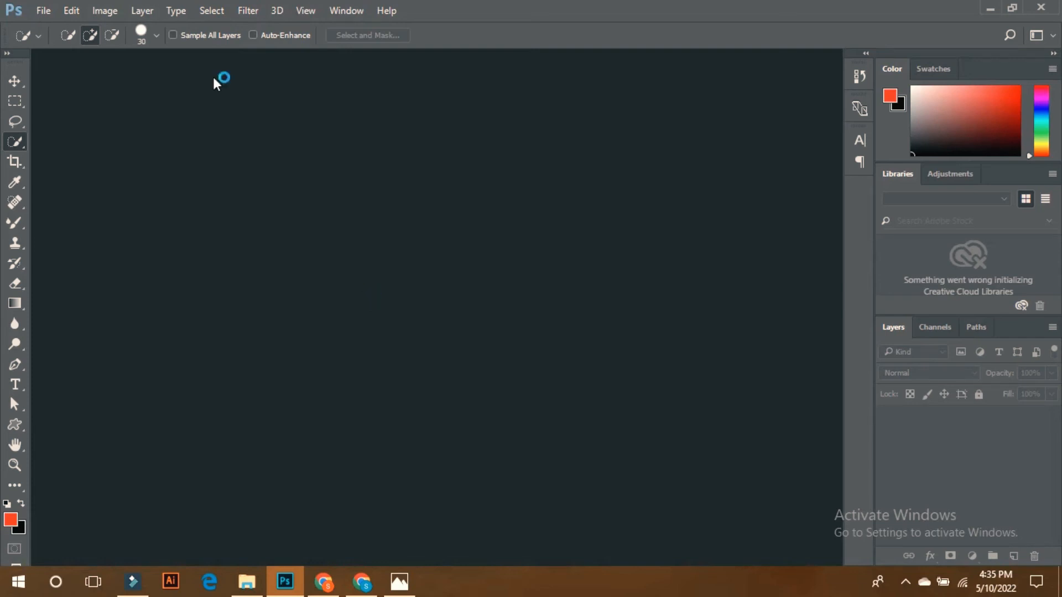
Create a new blank square document with a white background
click(43, 10)
click(47, 29)
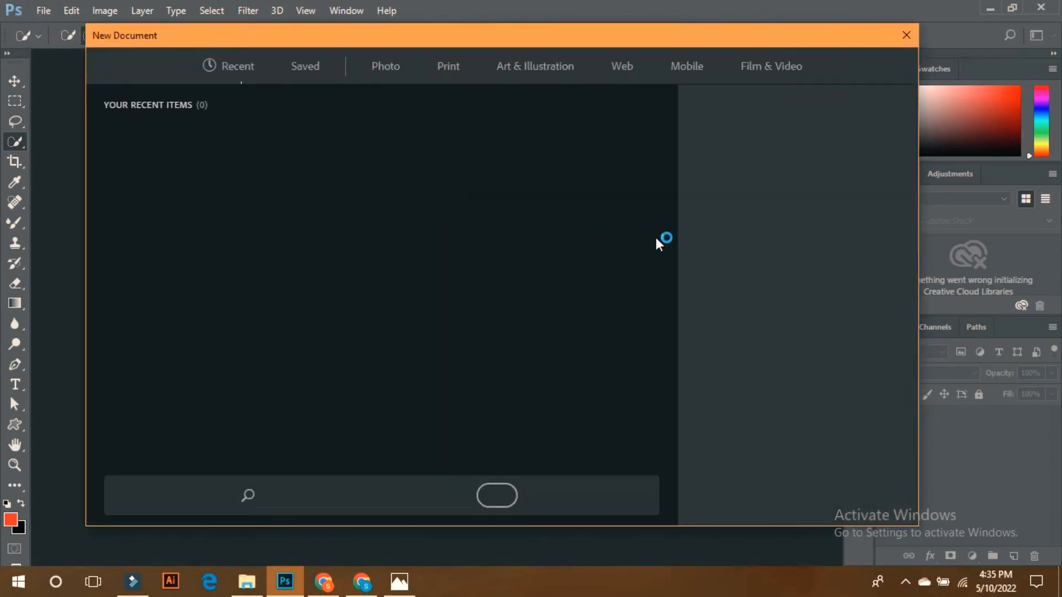
click(872, 497)
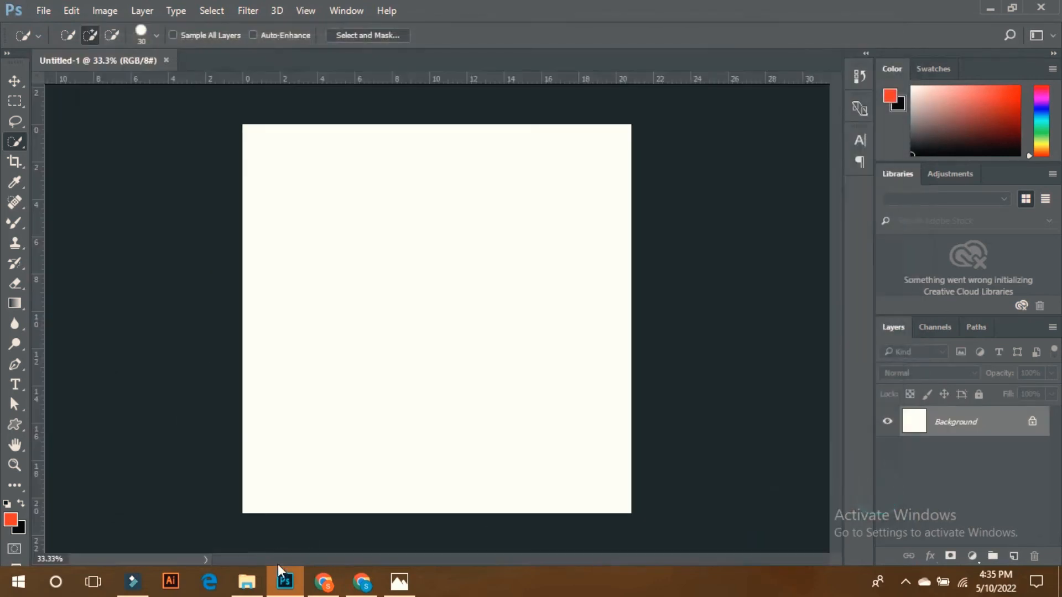
Place the Lemon cut-out image from File Explorer into the new document, enlarged around the middle of the canvas
click(246, 581)
drag(570, 457, 468, 347)
alt+drag(625, 129, 658, 98)
drag(548, 214, 558, 208)
key(Return)
key(w)
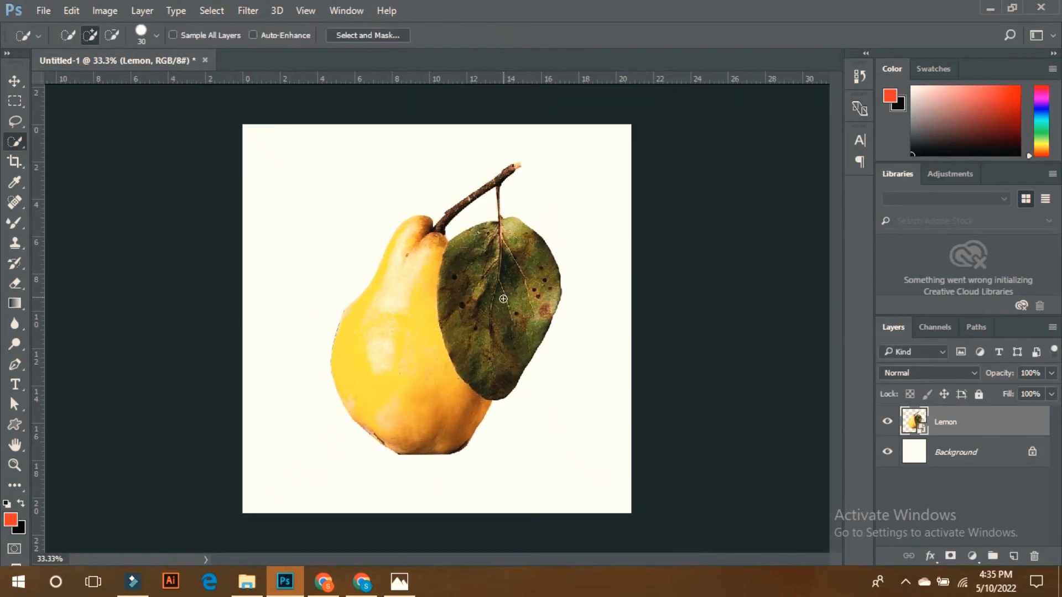
Hide and show the Background layer to inspect the pear's cut-out edges, and fit the canvas in view
click(887, 452)
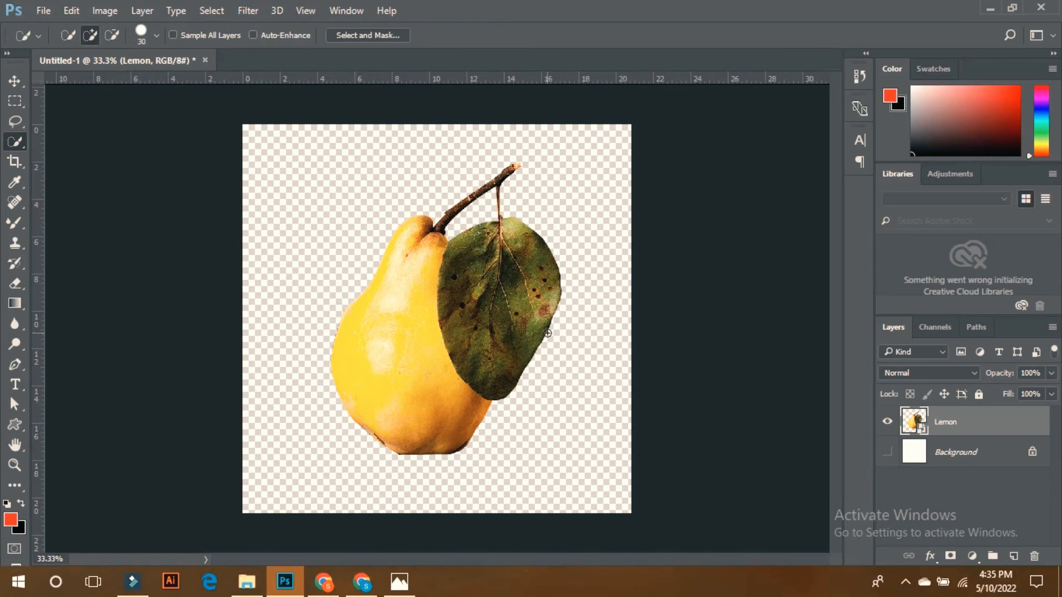
click(888, 452)
click(15, 80)
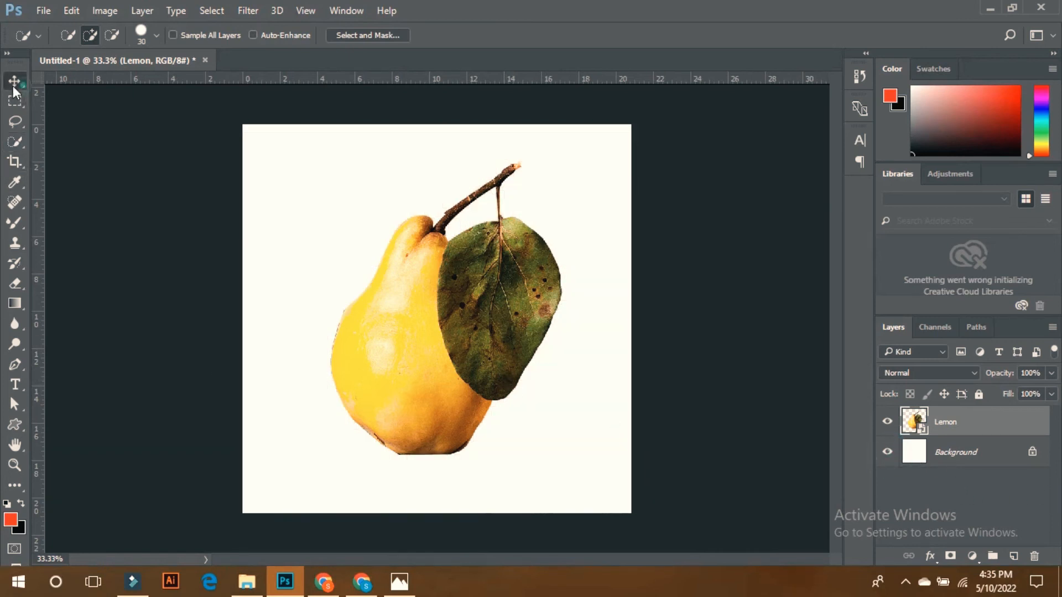
key(ctrl+0)
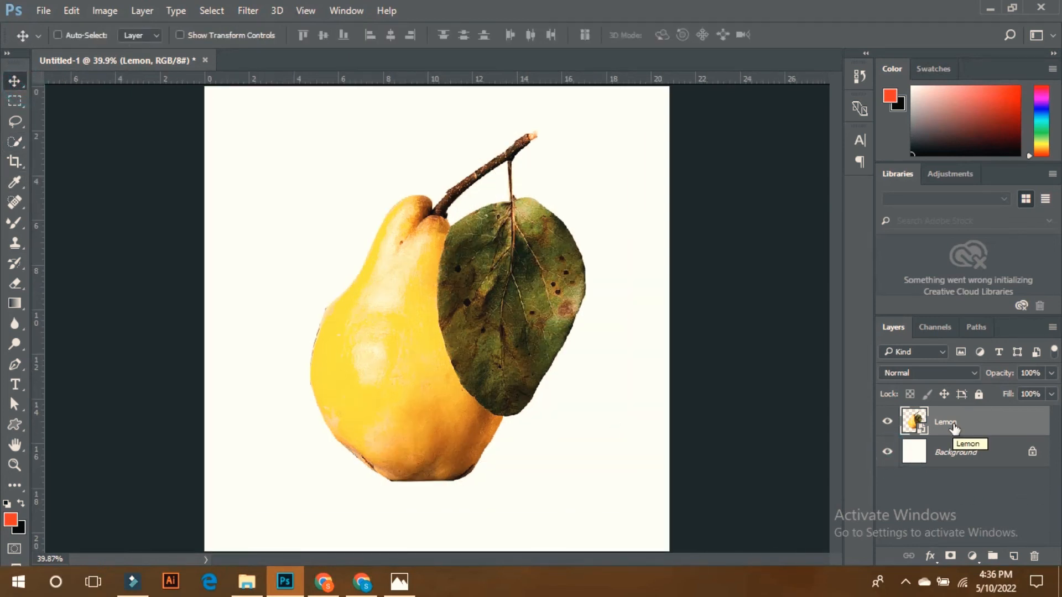
Try a drop shadow on the Lemon layer with 79% opacity, 53 px distance, 30% spread and 27 px size, and delete the effect
drag(940, 423, 910, 547)
click(930, 556)
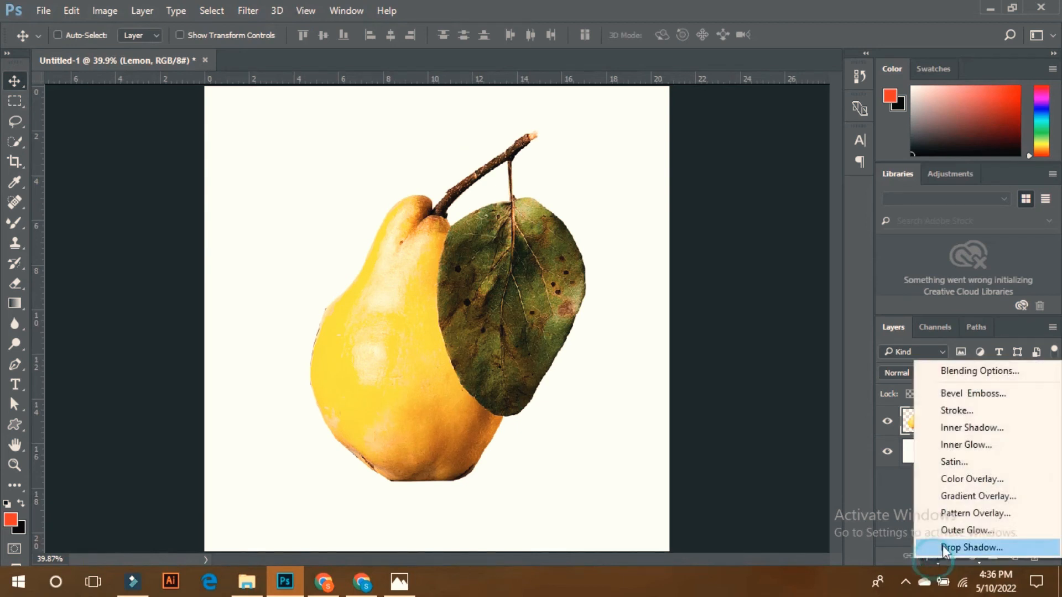
click(972, 547)
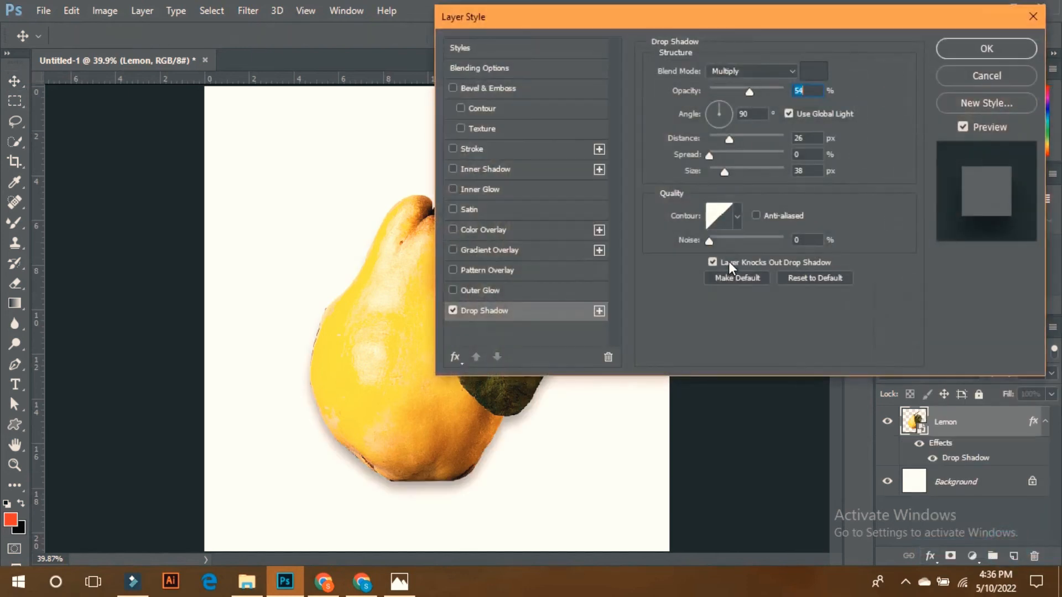
drag(762, 27, 905, 24)
click(914, 84)
drag(909, 87, 914, 89)
drag(869, 135, 862, 167)
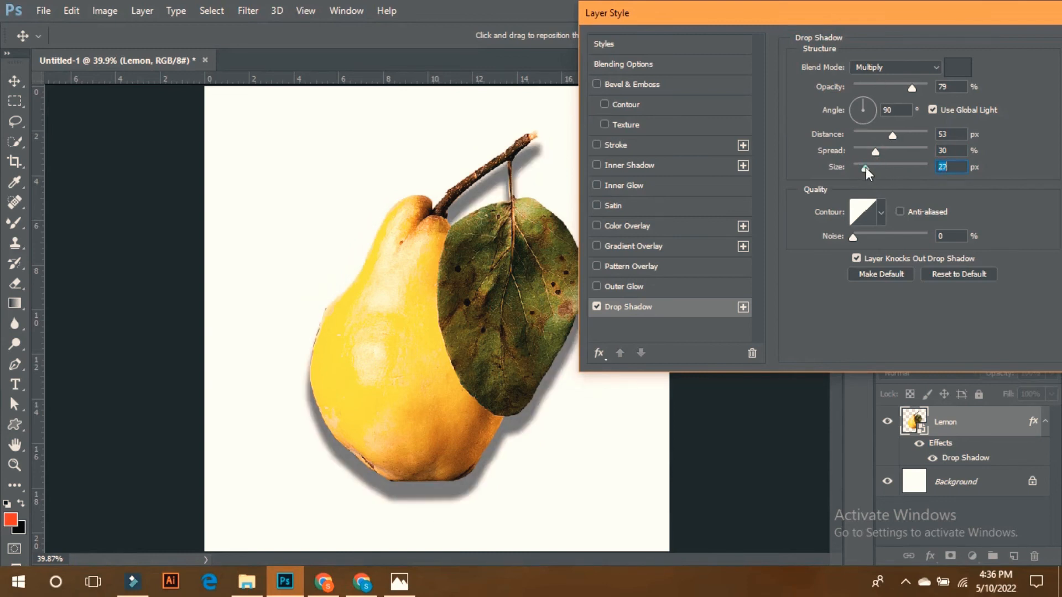
drag(911, 23, 718, 38)
click(931, 69)
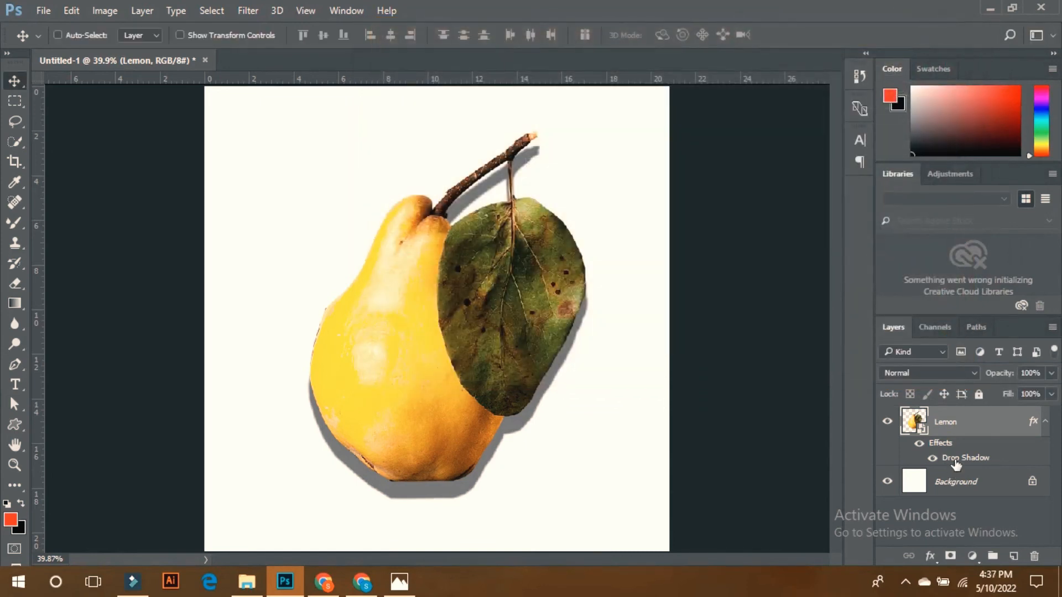
drag(960, 458, 1038, 556)
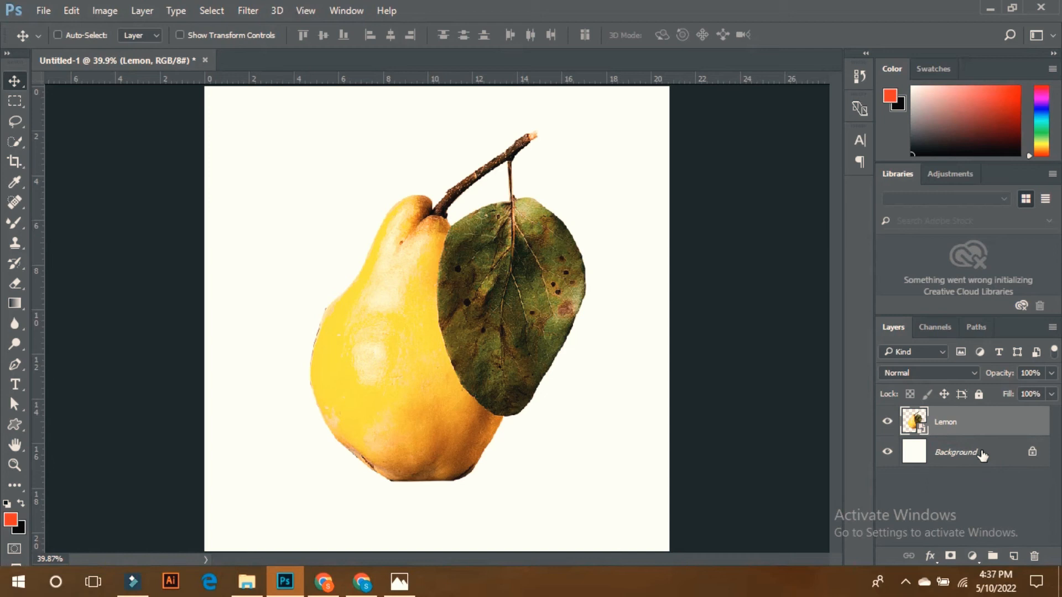
Duplicate the Lemon layer and turn the rasterized lower layer into a solid black silhouette
key(ctrl)
key(ctrl+j)
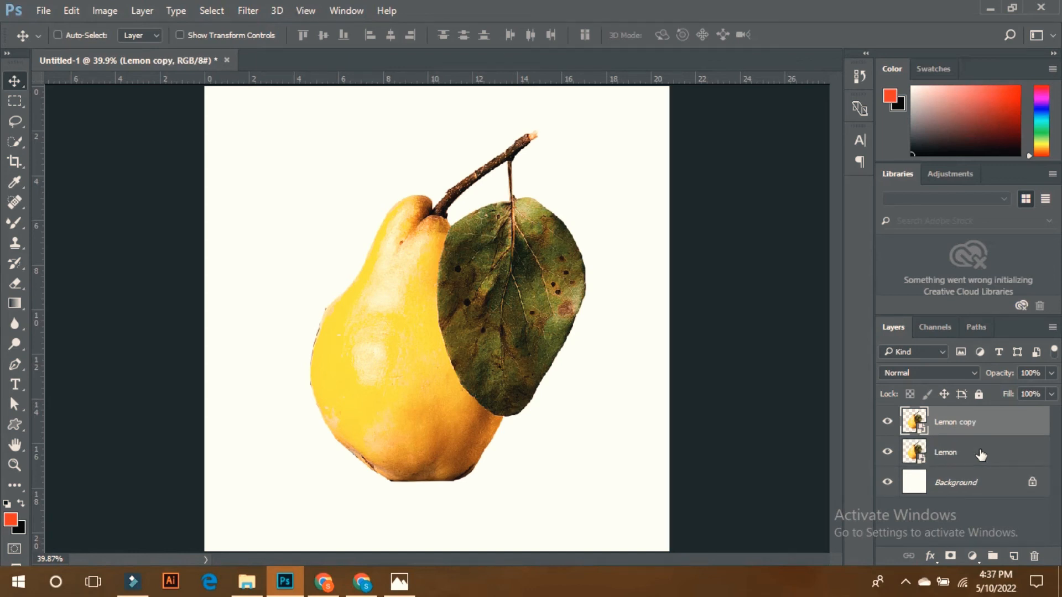
click(980, 453)
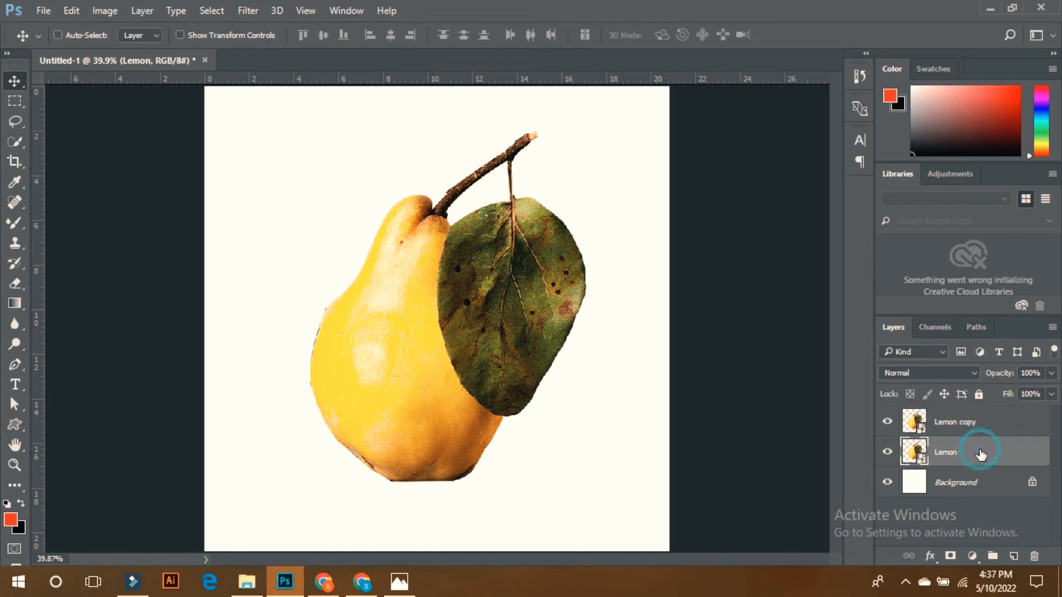
right_click(941, 459)
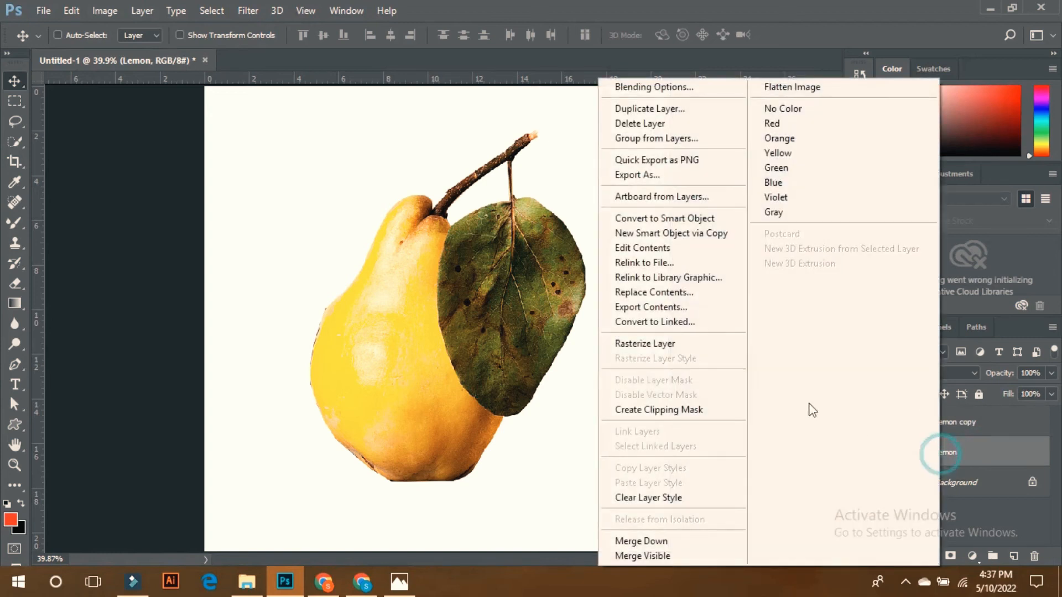
click(658, 344)
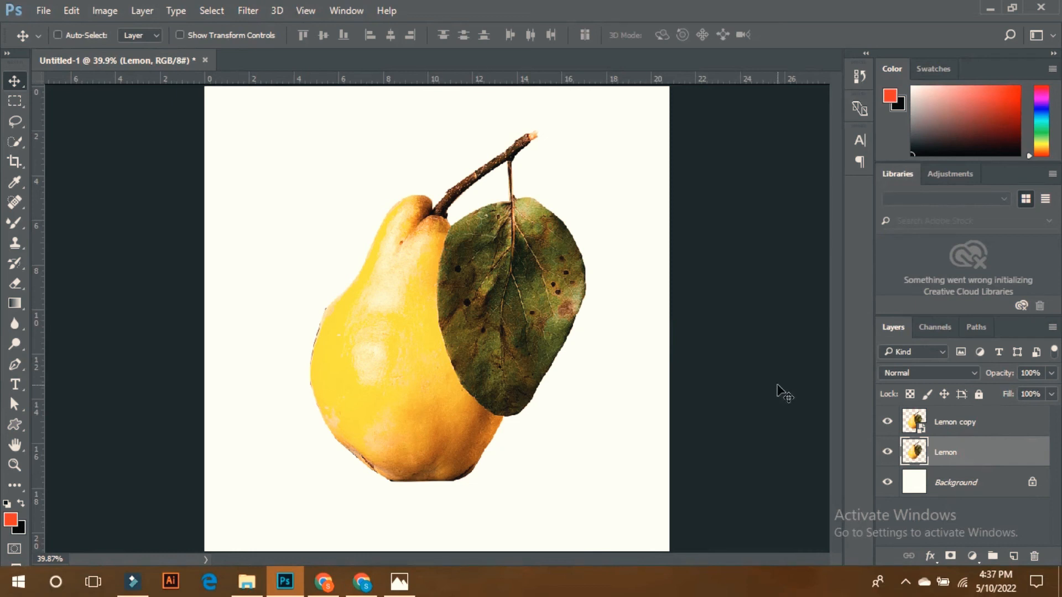
key(ctrl)
key(ctrl+shift+BackSpace)
Offset the black silhouette slightly down and left behind the pear and set its opacity to 30%
drag(337, 363, 362, 375)
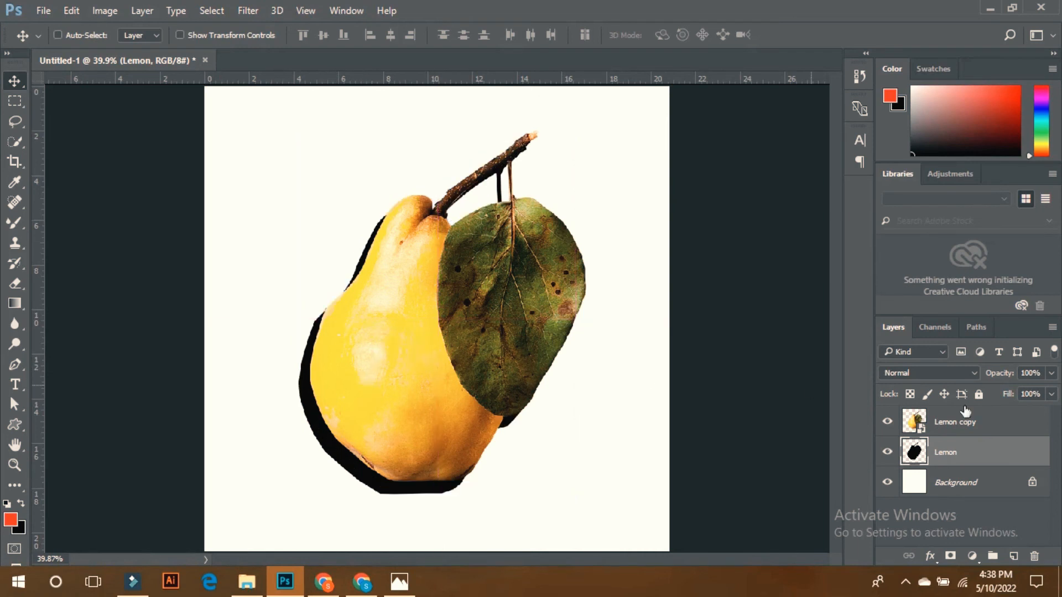
click(1051, 374)
drag(1050, 391, 1001, 396)
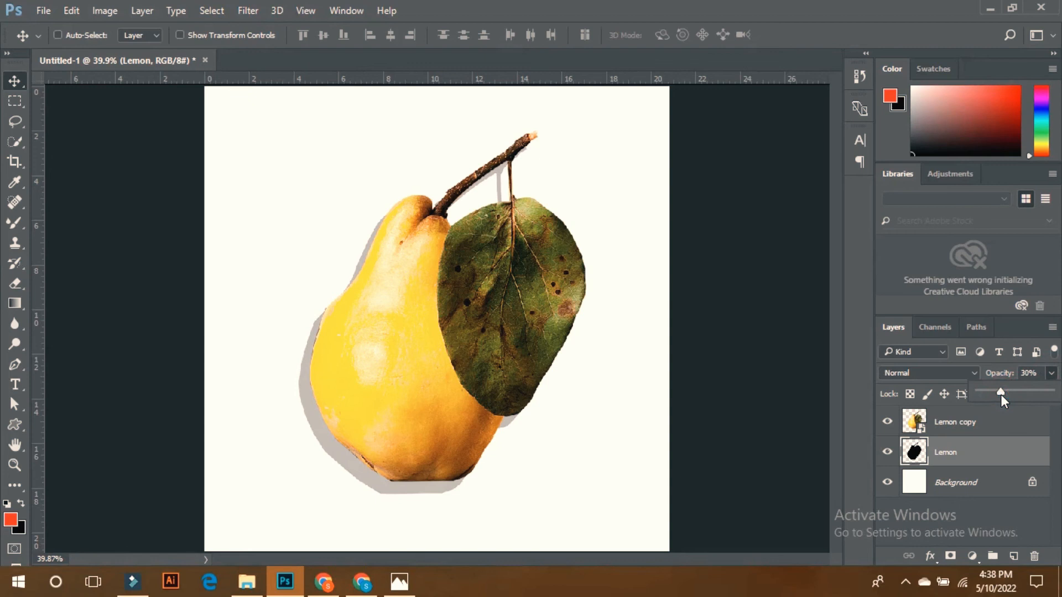
Soften the silhouette with a 6.6 px Gaussian Blur, and delete that Lemon shadow layer
click(248, 10)
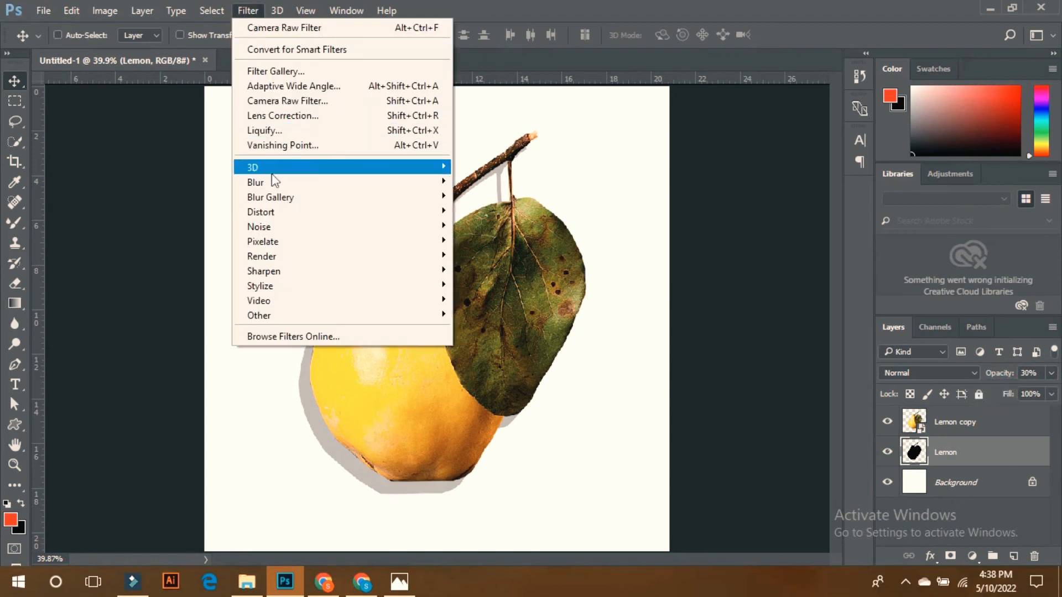
mouse_move(269, 183)
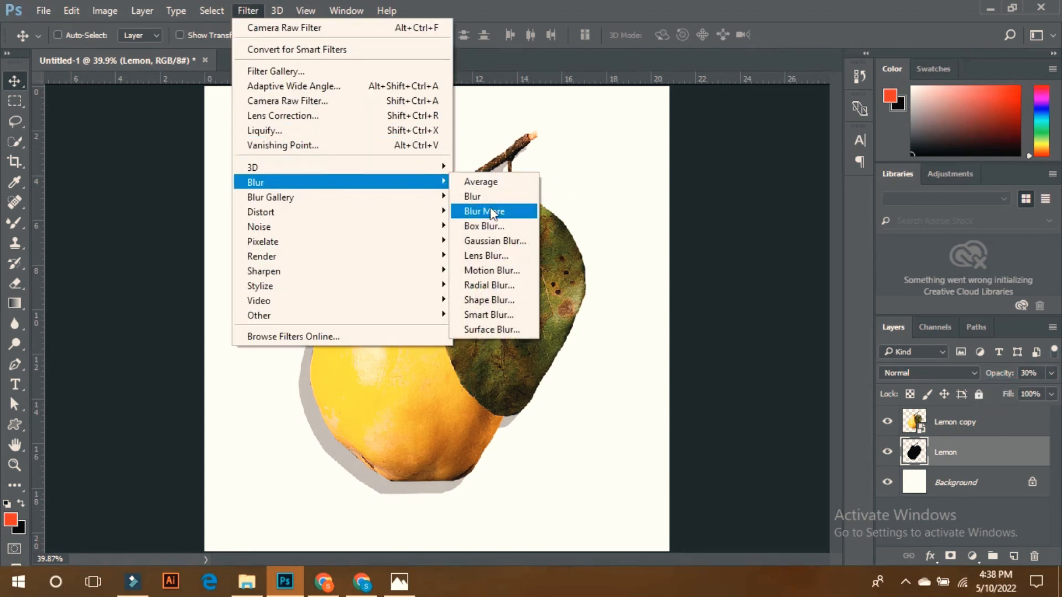
click(482, 243)
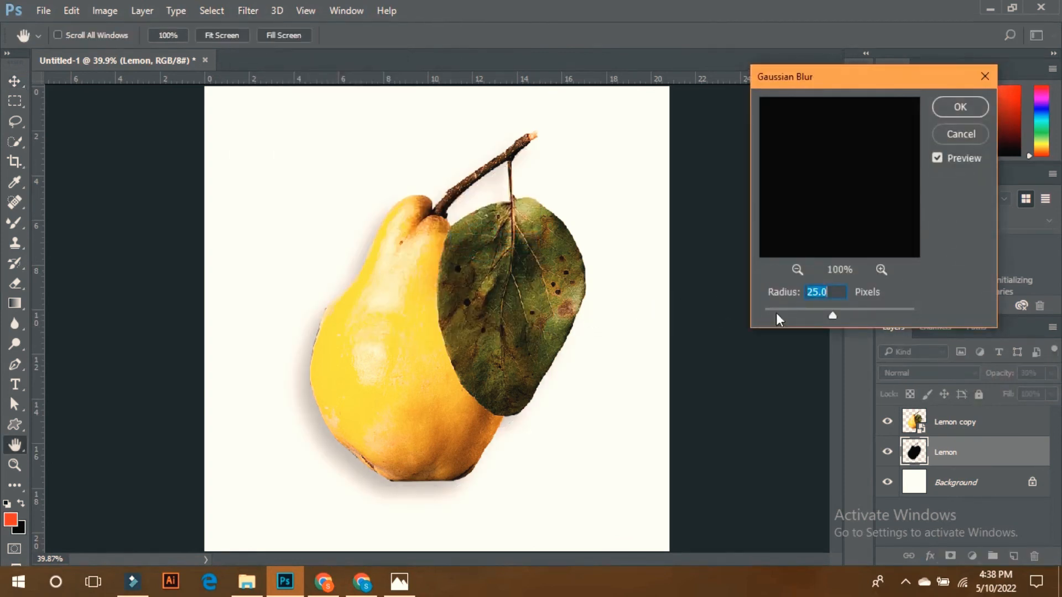
click(816, 313)
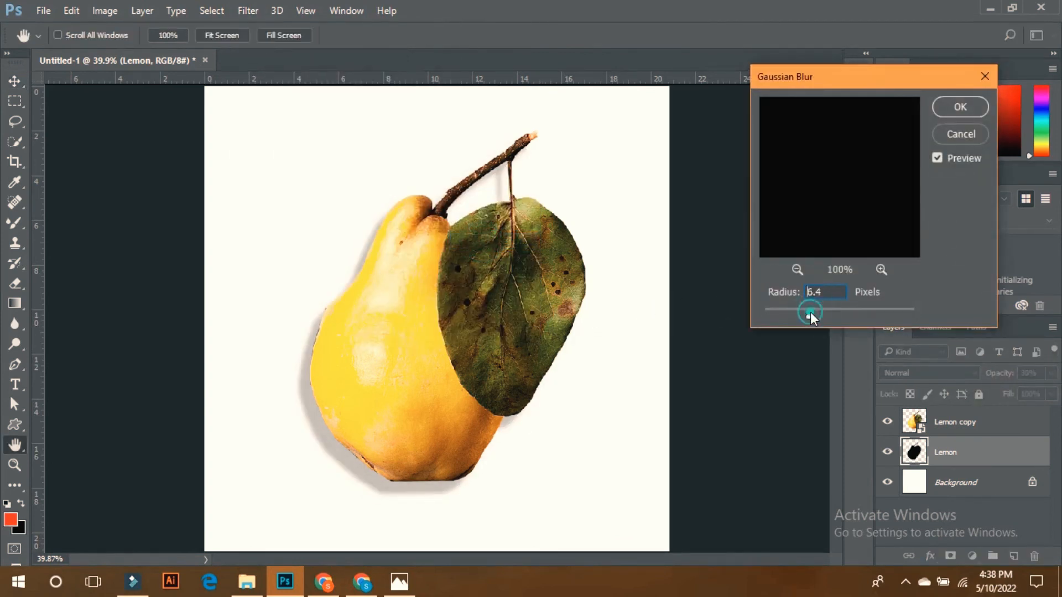
drag(790, 314, 816, 312)
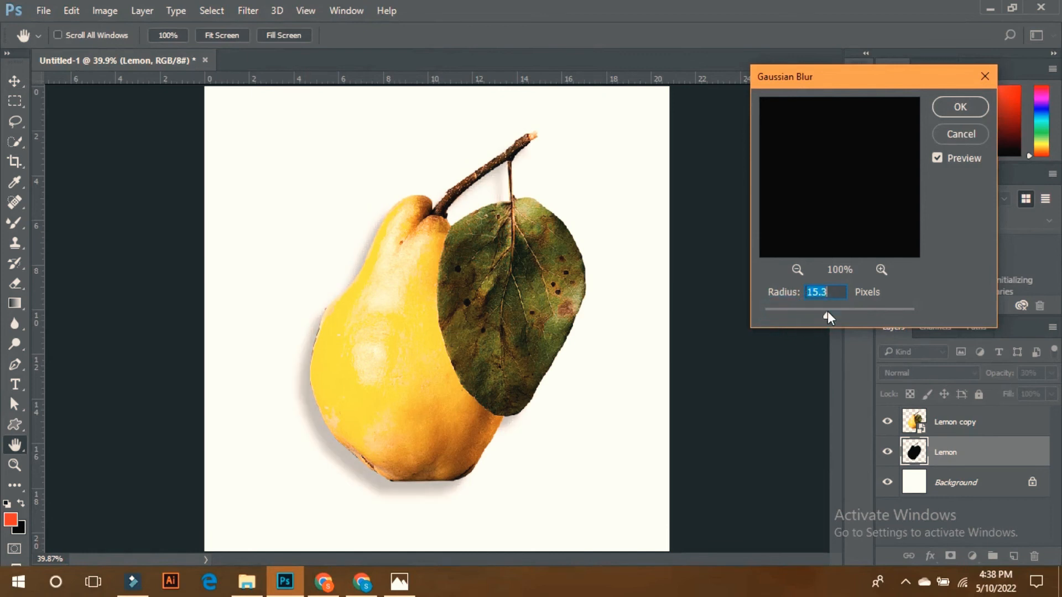
drag(833, 313, 828, 315)
click(964, 105)
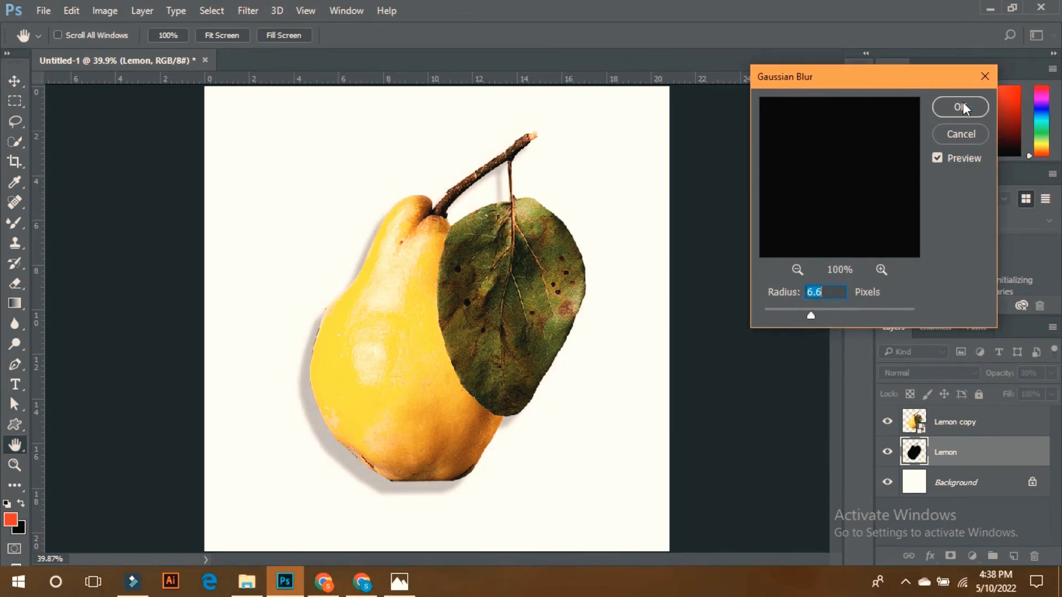
click(963, 106)
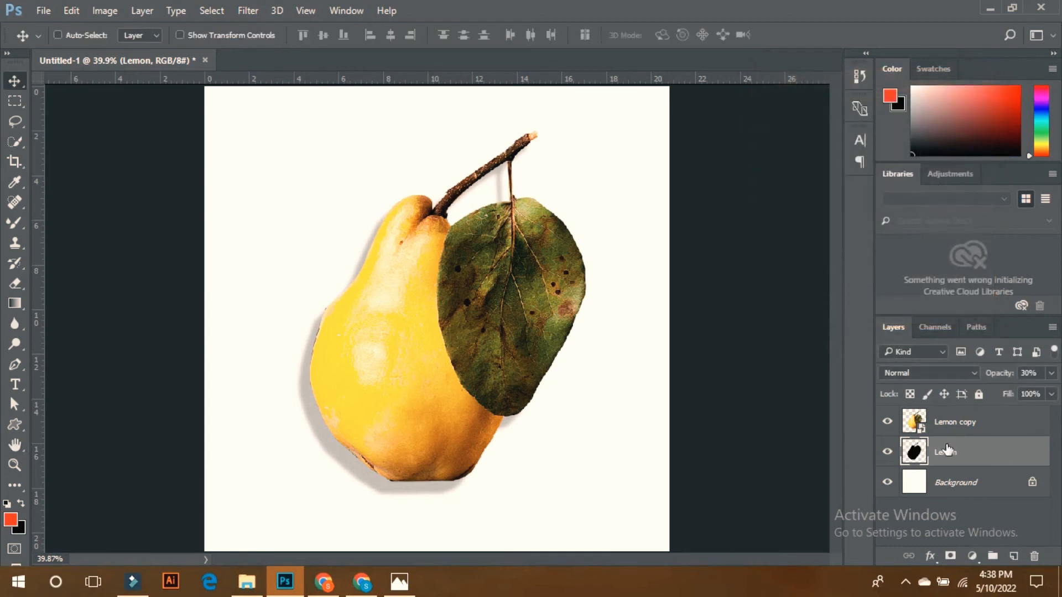
drag(981, 468, 1035, 556)
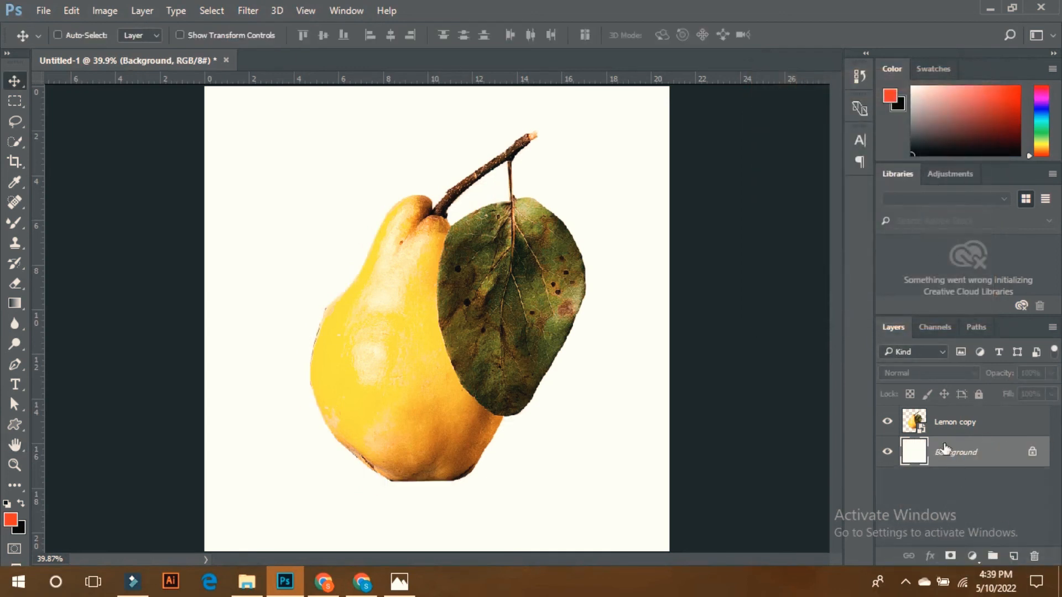
Duplicate the Lemon copy layer, and rasterize and fill the lower one's pear shape with black
click(938, 430)
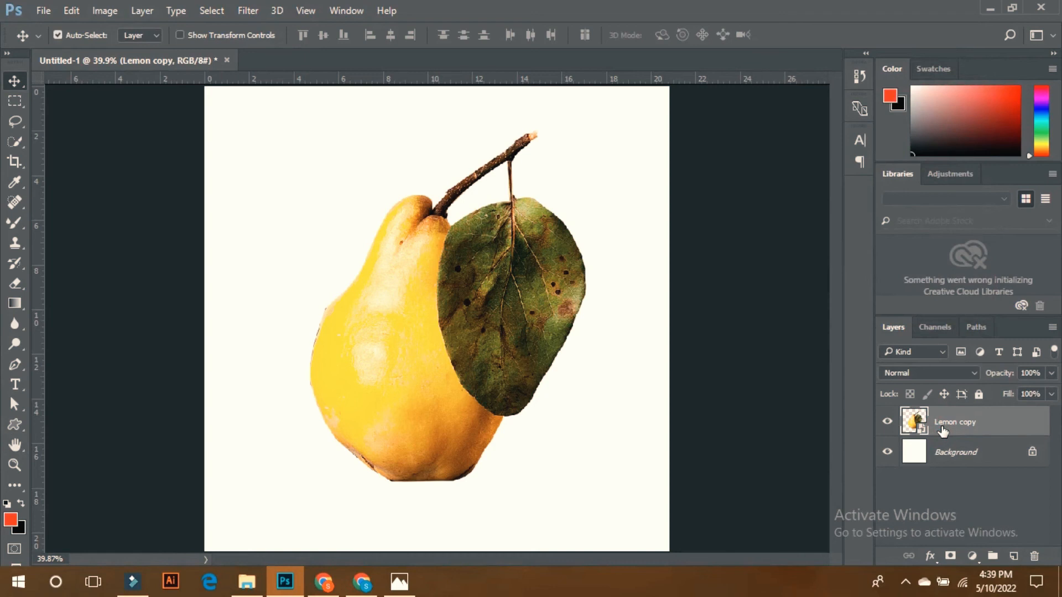
key(ctrl+j)
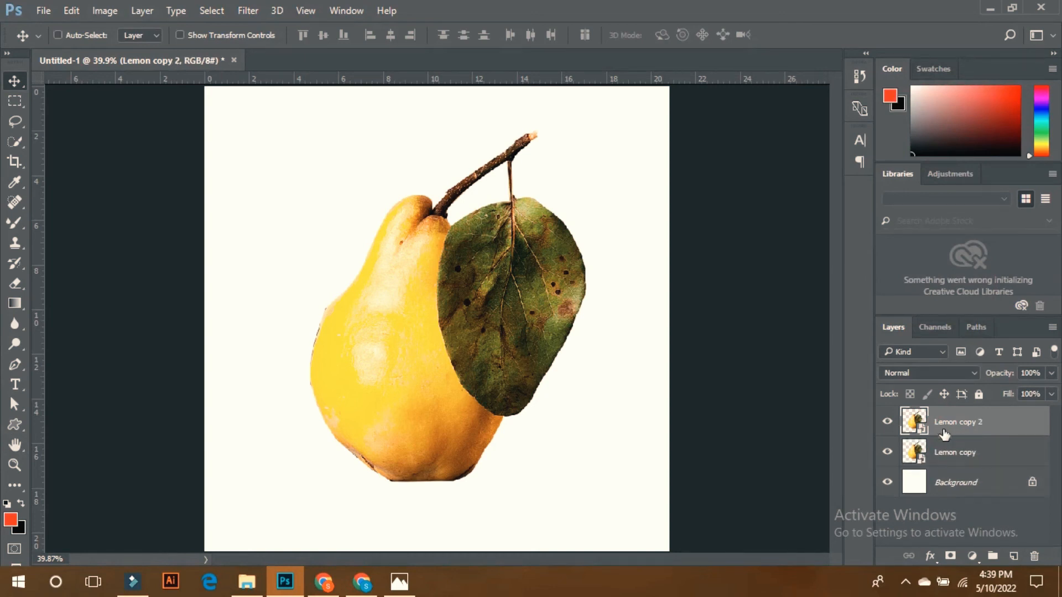
right_click(941, 452)
click(664, 344)
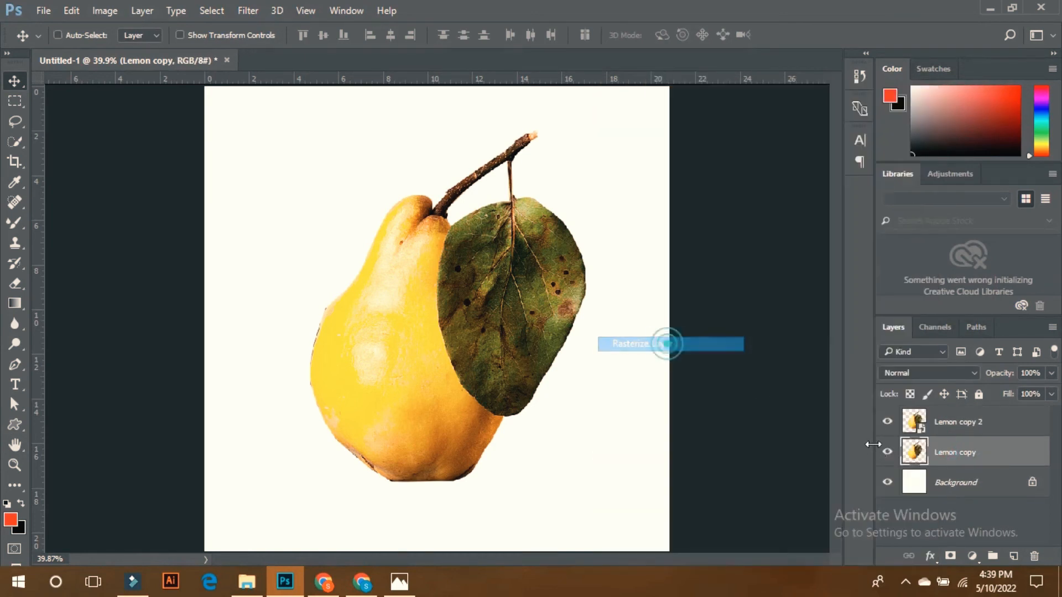
key(alt+shift+BackSpace)
key(ctrl+shift+BackSpace)
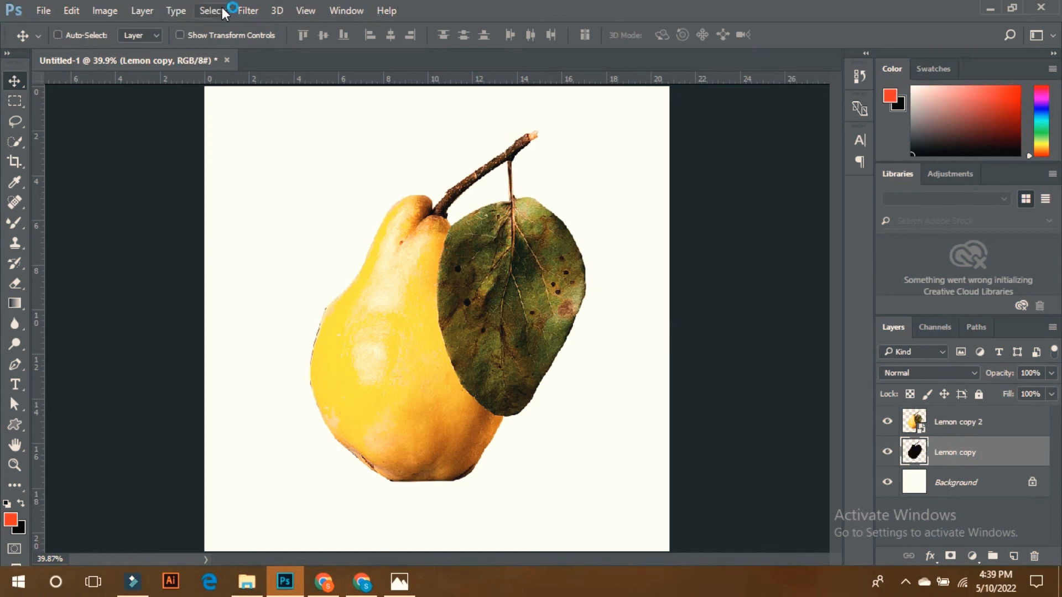
Start a Path Blur on the black Lemon copy silhouette, with its path running from the pear's middle diagonally down-left past its edge
click(246, 11)
mouse_move(394, 199)
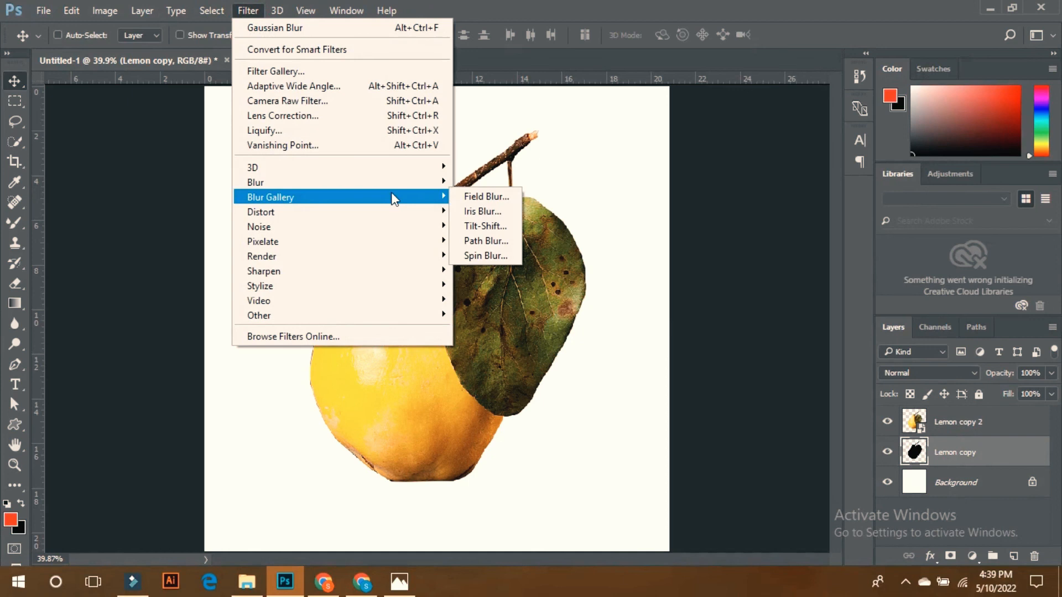
click(498, 240)
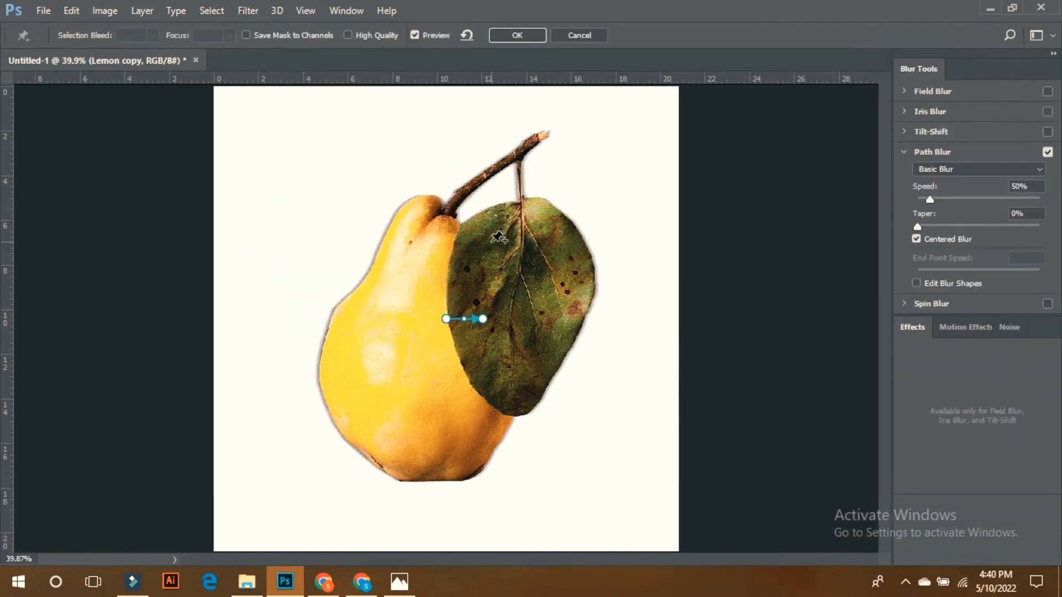
drag(483, 319, 513, 374)
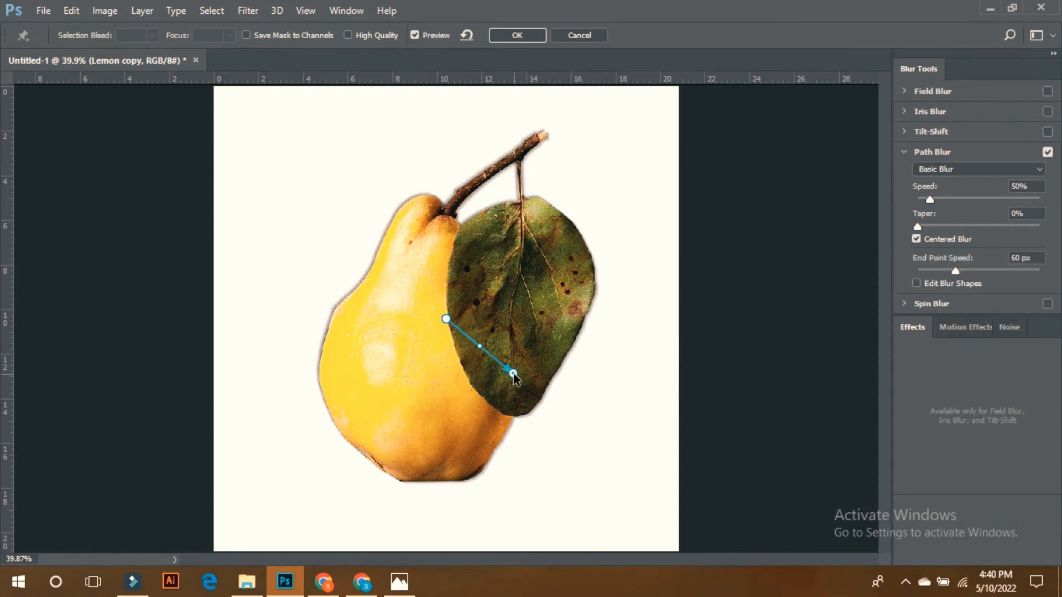
drag(467, 416, 310, 446)
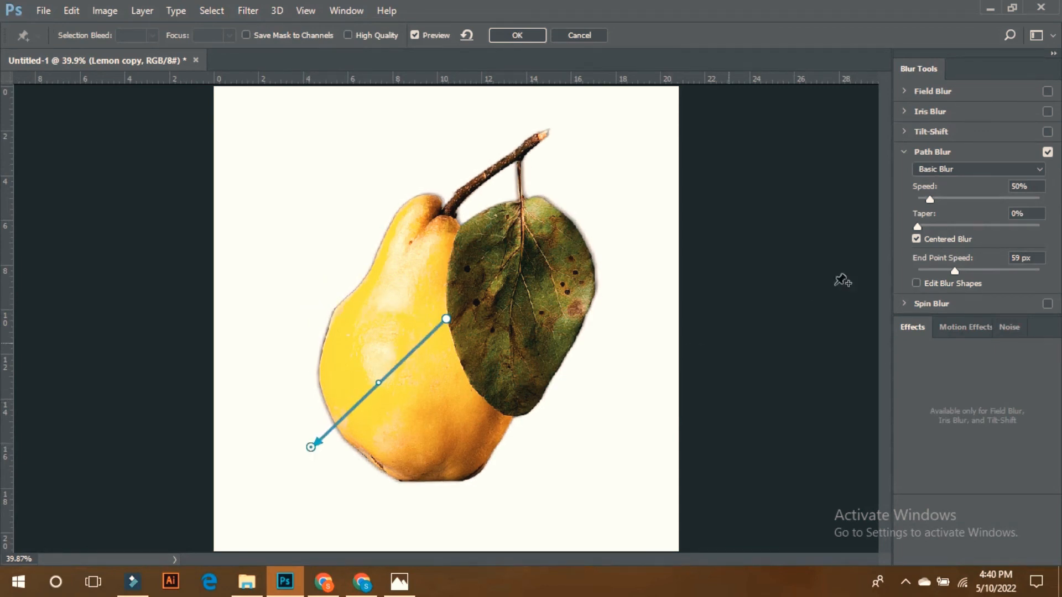
Apply the Path Blur with 96% speed, 15% taper, Centered Blur off and an 86 px end point speed
click(941, 200)
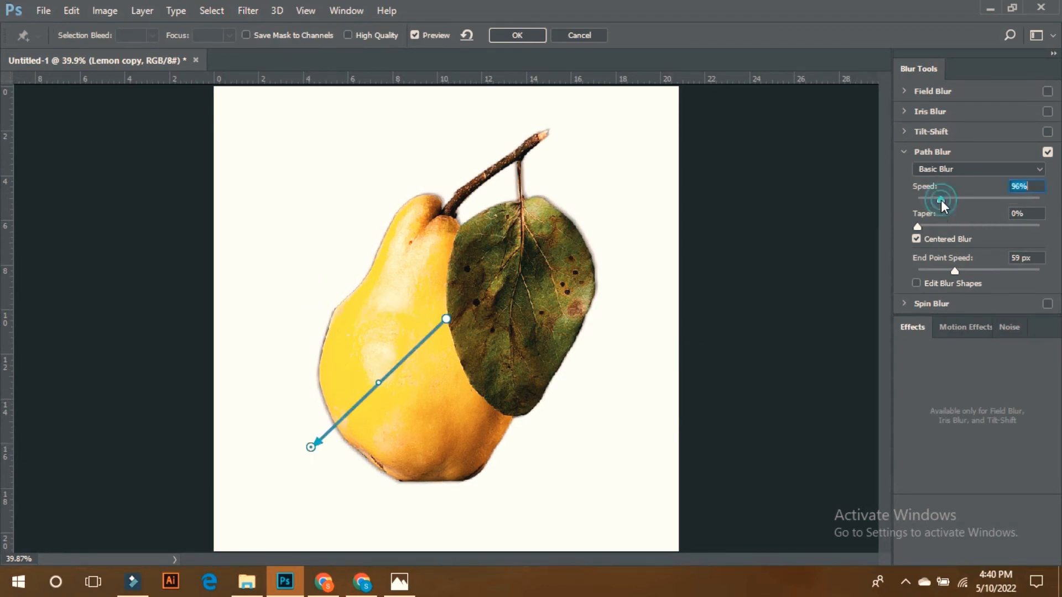
click(934, 270)
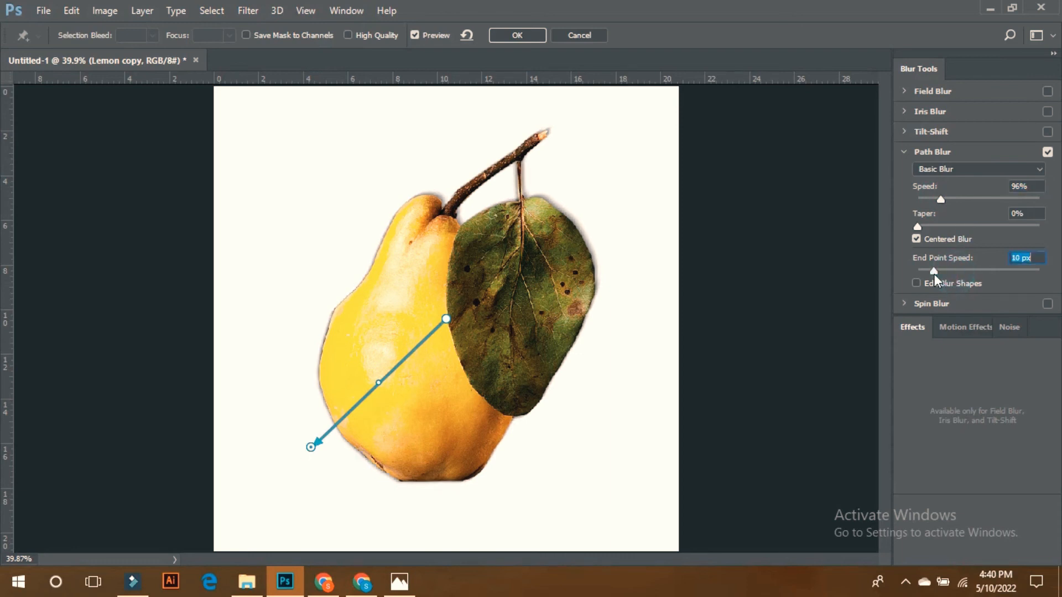
drag(933, 226, 954, 225)
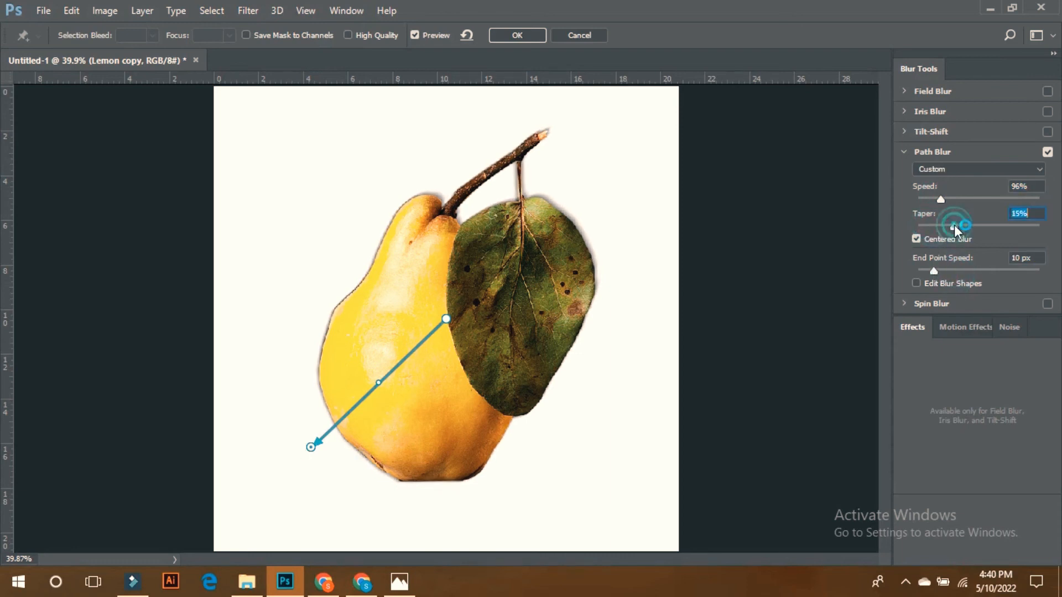
click(926, 241)
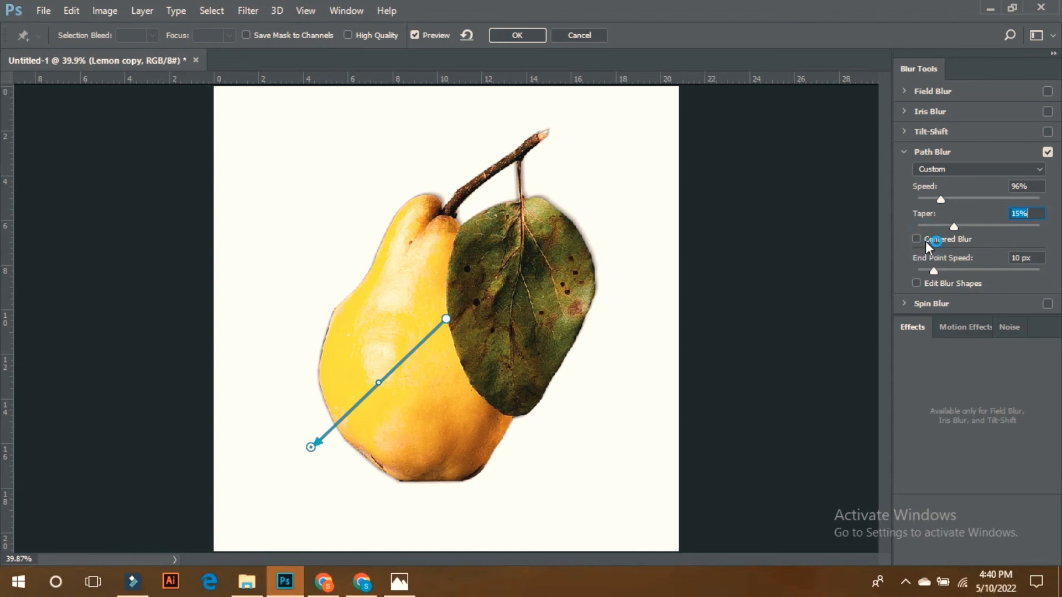
drag(938, 271, 959, 273)
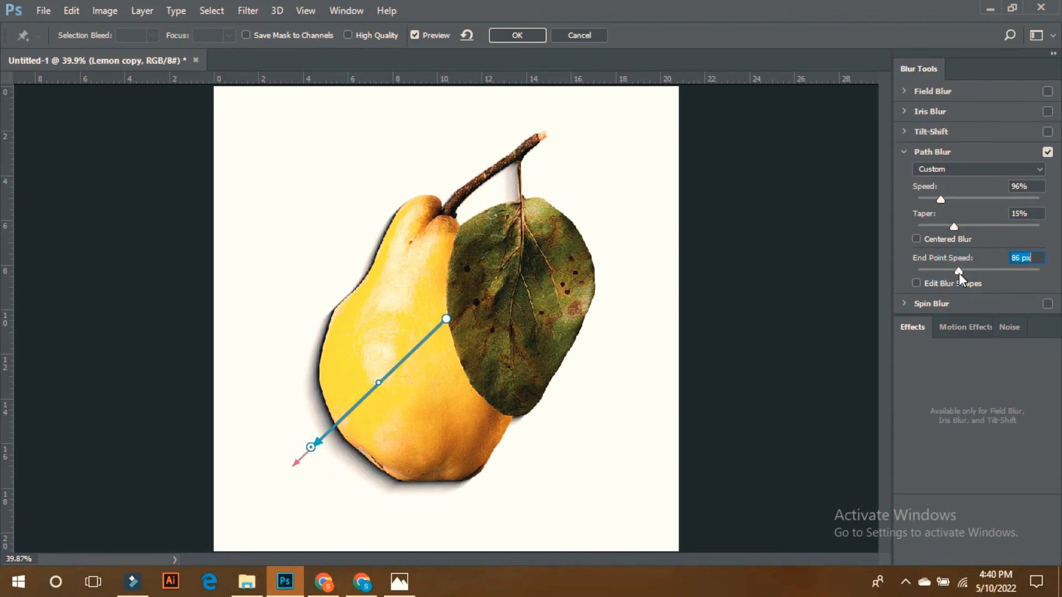
click(517, 38)
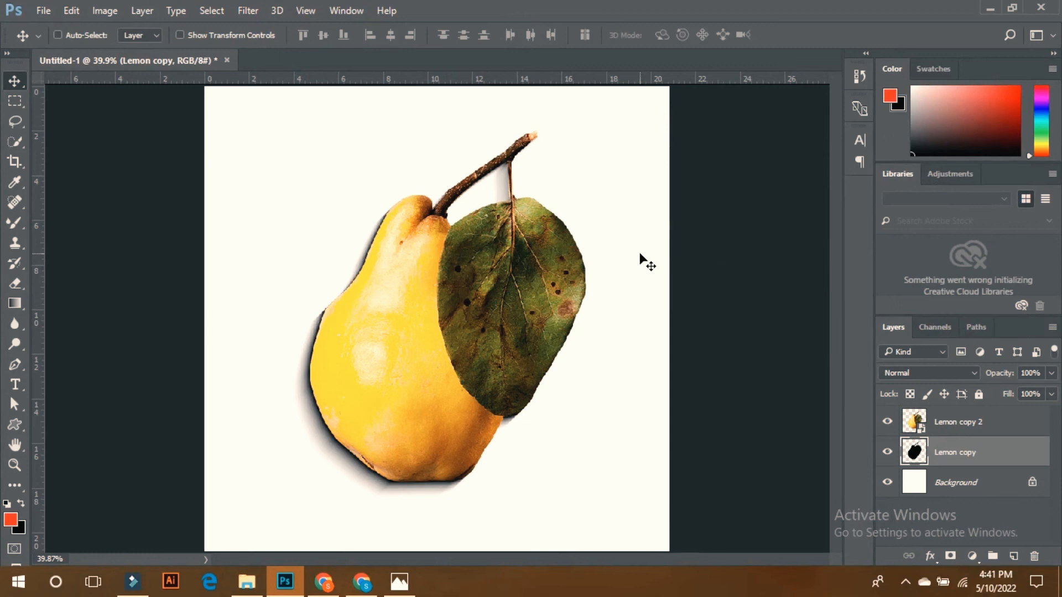
Lower the path-blurred shadow's opacity to 42%, and delete that Lemon copy layer
click(1051, 373)
mouse_move(1009, 394)
mouse_down()
mouse_move(994, 398)
mouse_move(1034, 391)
mouse_move(1009, 391)
mouse_up()
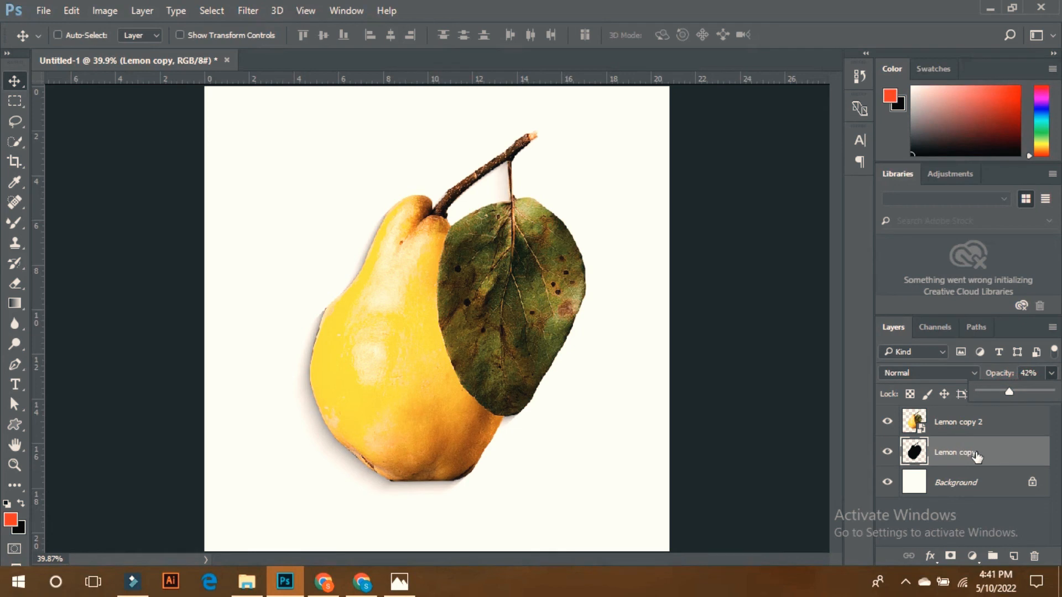
drag(949, 459, 1034, 556)
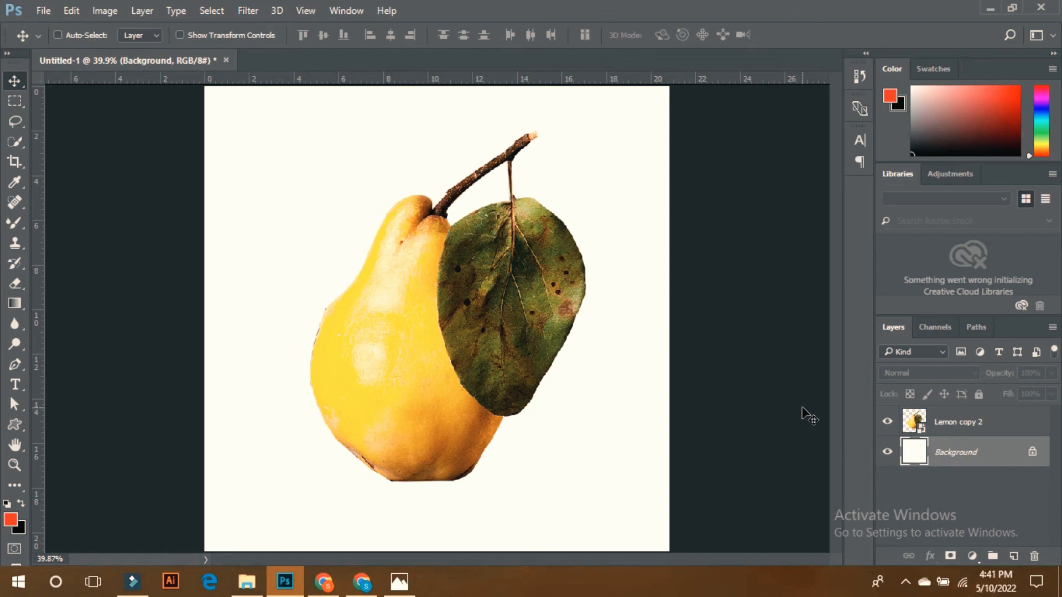
Duplicate the Lemon copy 2 layer, and rasterize and fill the lower one's pear shape with black
click(949, 431)
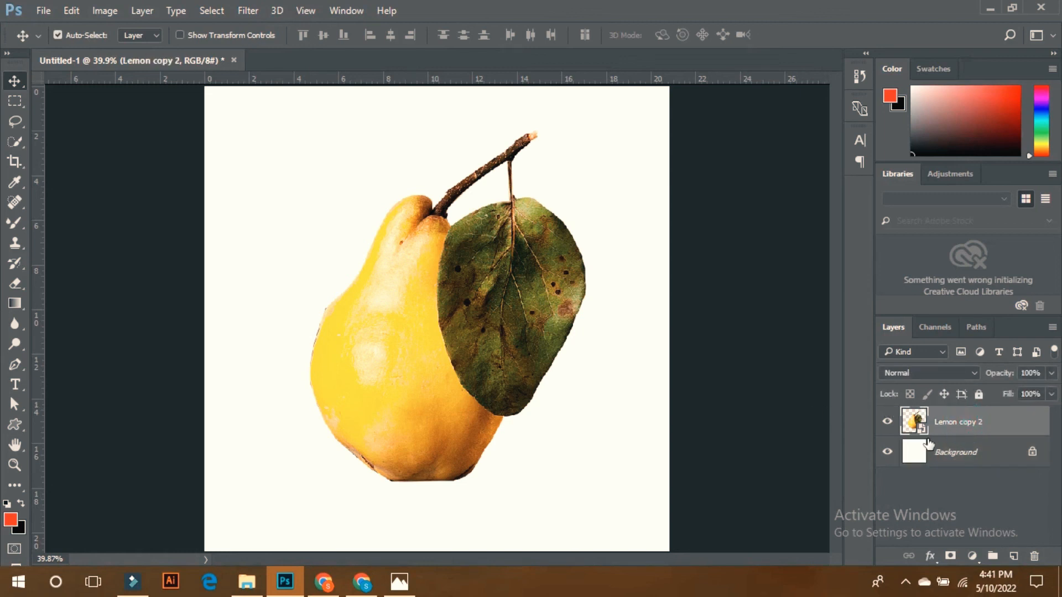
key(ctrl+j)
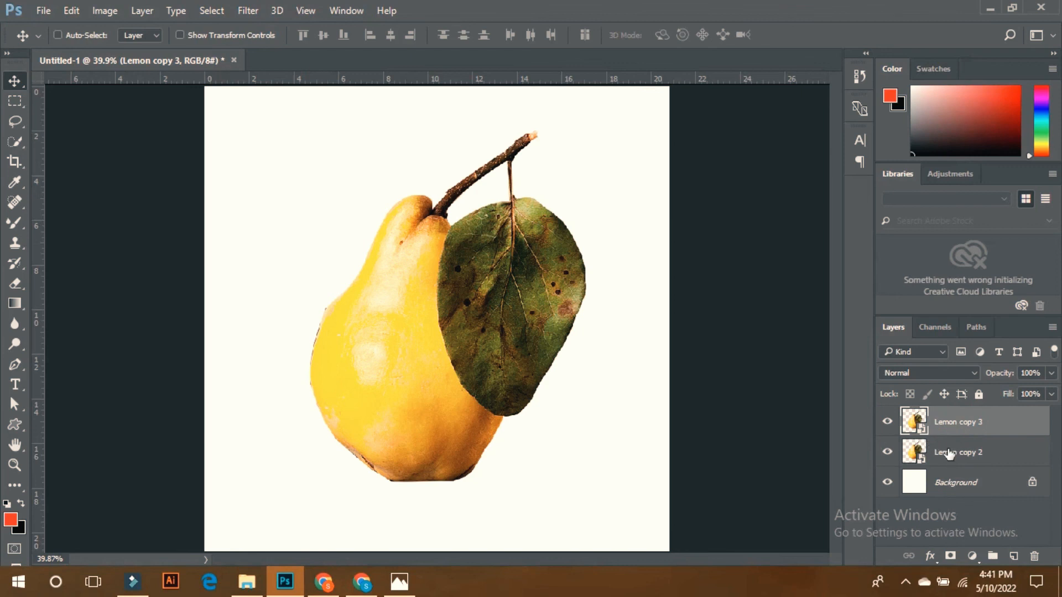
click(949, 455)
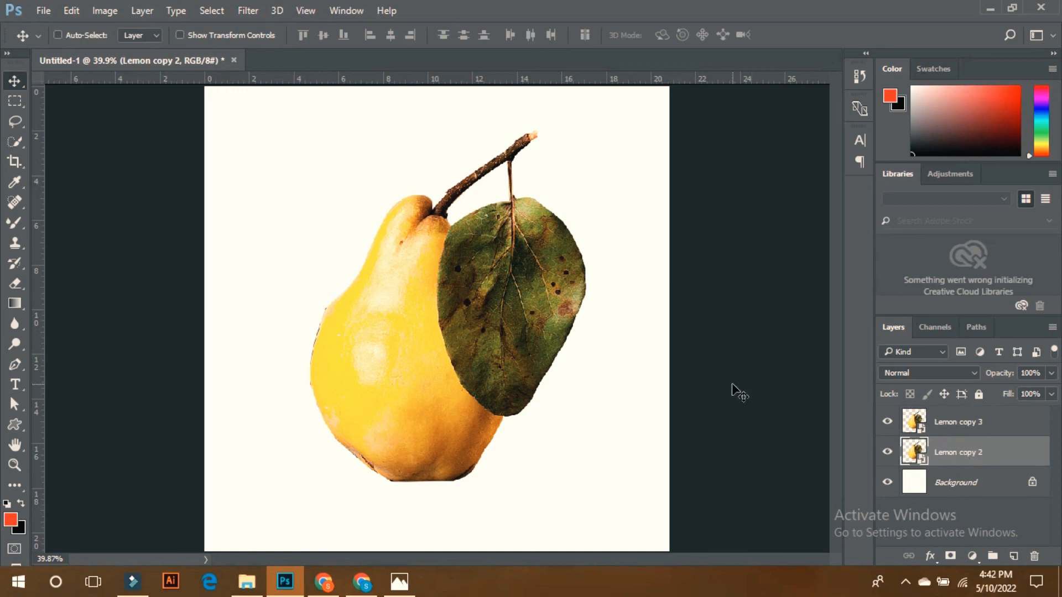
click(982, 463)
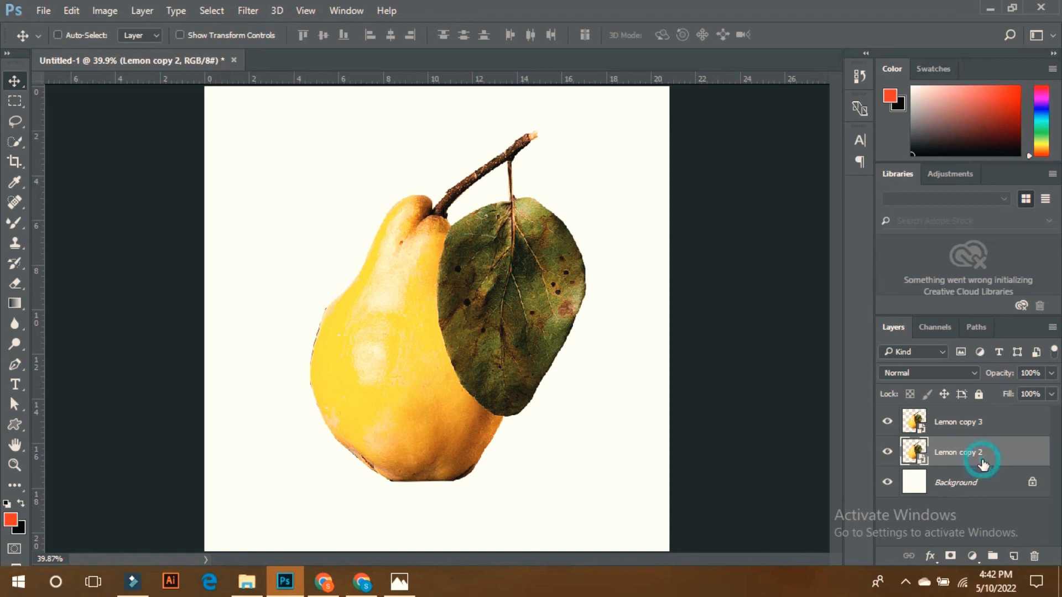
right_click(982, 464)
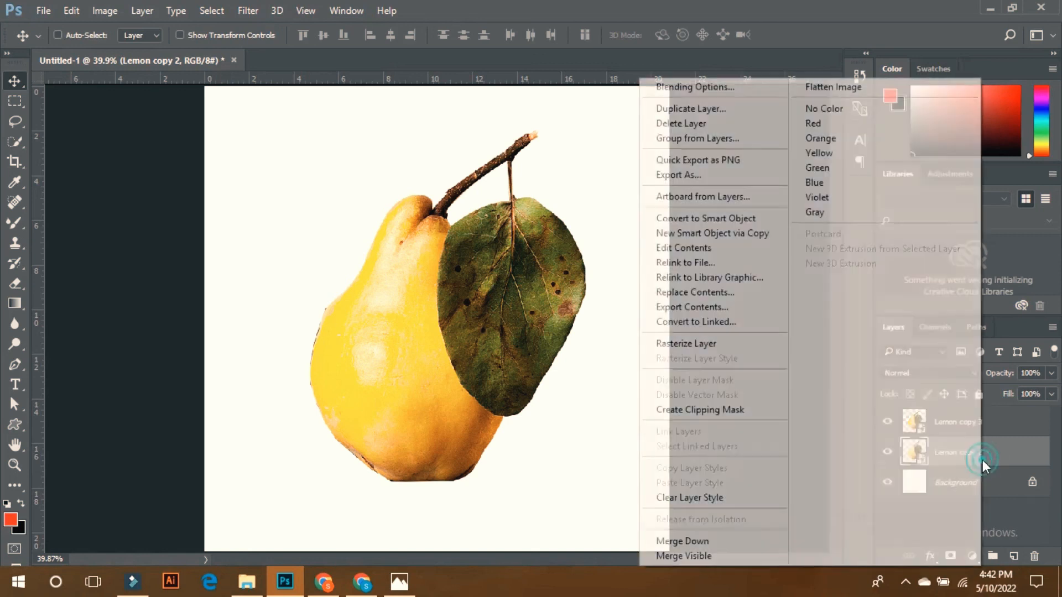
click(680, 344)
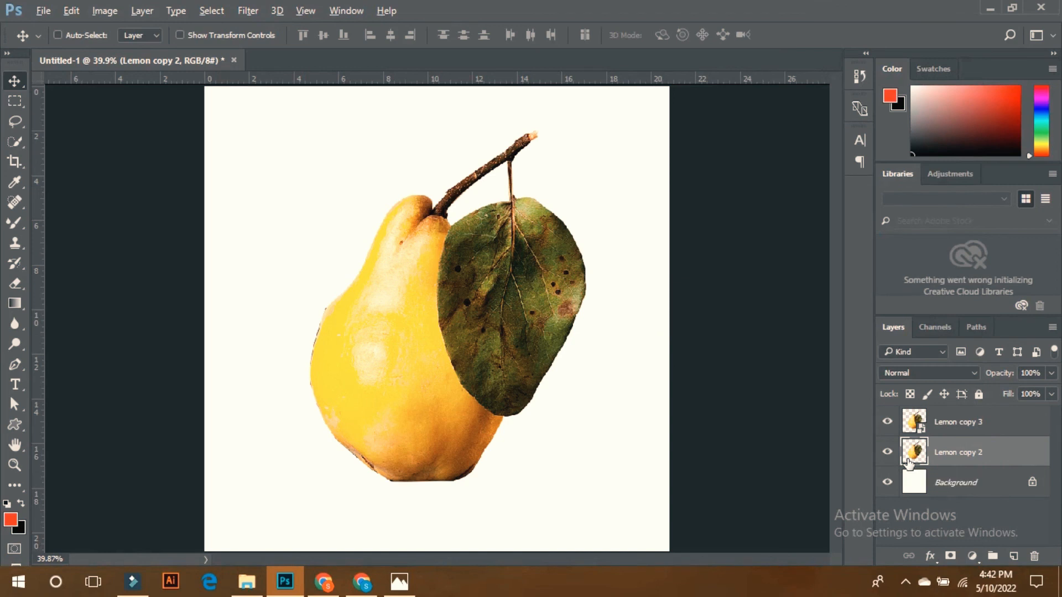
ctrl+click(907, 463)
key(ctrl+BackSpace)
Flatten the black silhouette to about 31% height with a 58° leftward skew, and nudge it left at the pear's base
key(ctrl+t)
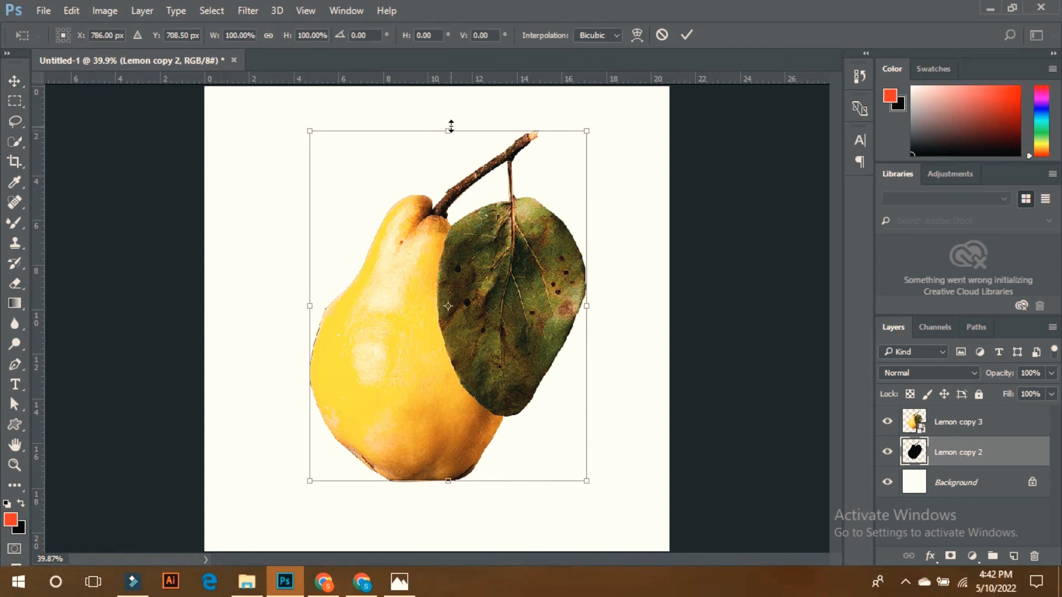
drag(449, 135, 272, 372)
key(Return)
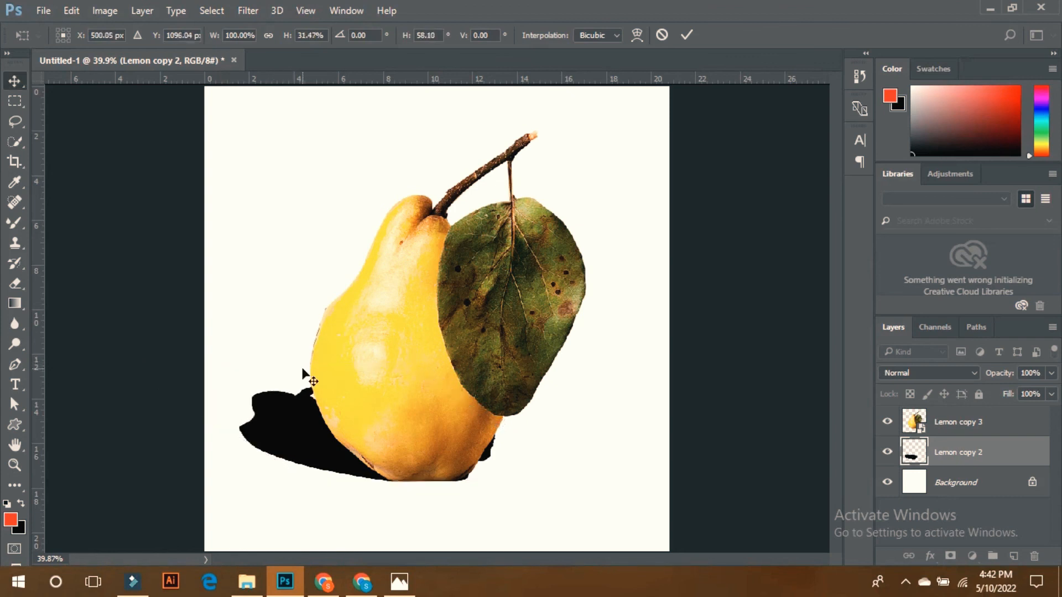
drag(301, 443, 292, 451)
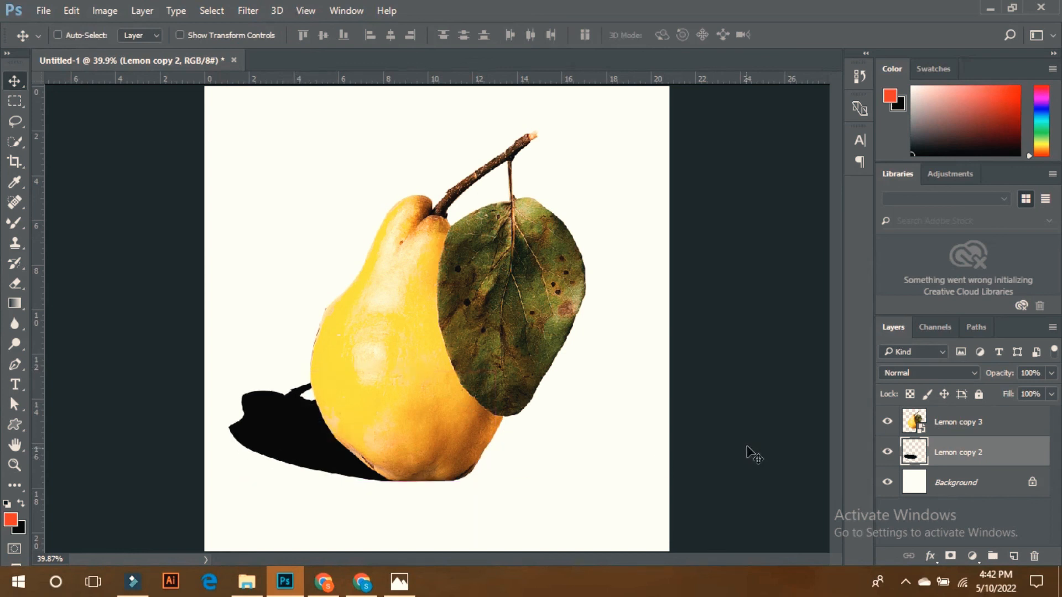
Set the skewed shadow's opacity to 37% and soften it with a 9.4 px Gaussian Blur
click(1051, 374)
drag(1025, 393, 1005, 392)
click(247, 11)
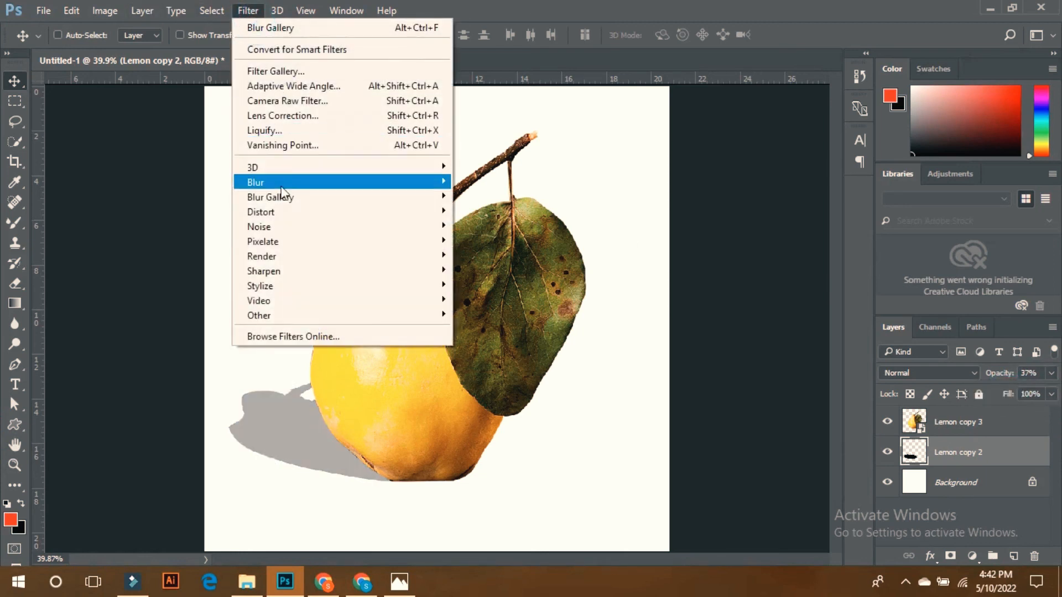
mouse_move(282, 184)
click(497, 238)
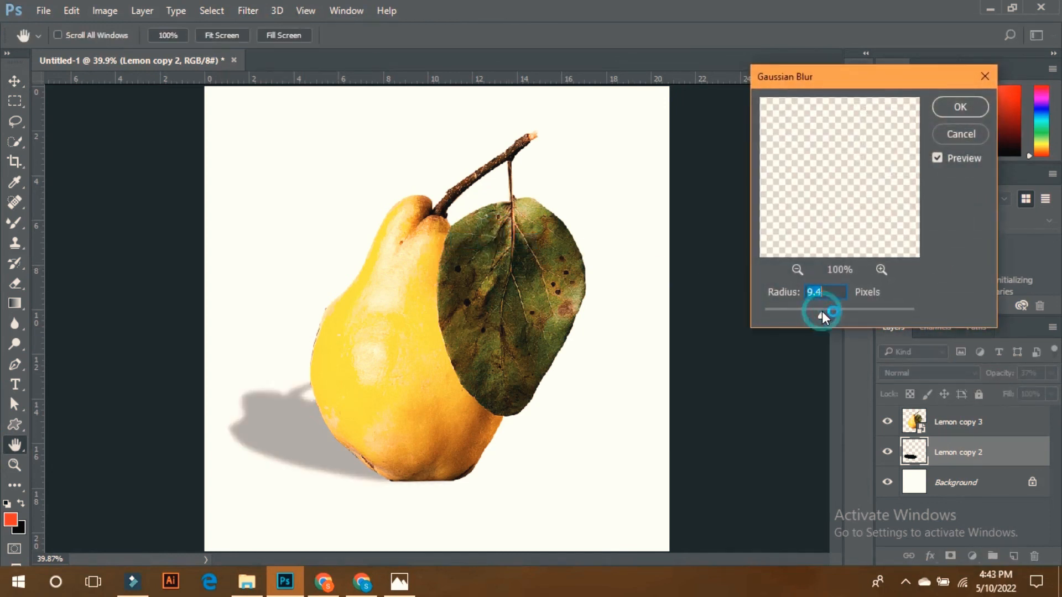
click(960, 109)
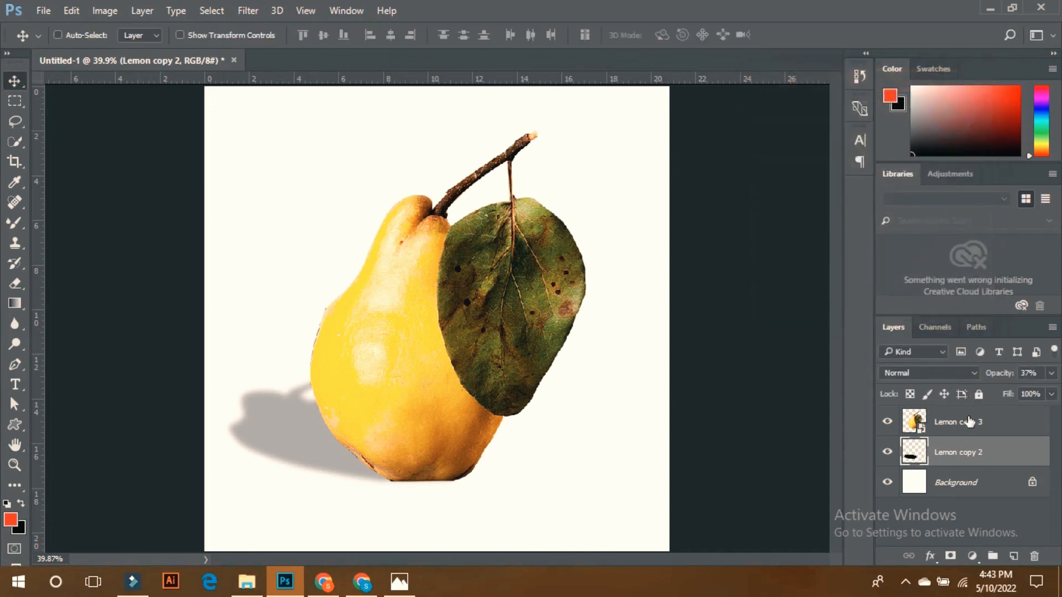
Shift the pear and its shadow together slightly to the right, and delete the Lemon copy 2 shadow layer
shift+click(940, 422)
drag(443, 379, 455, 380)
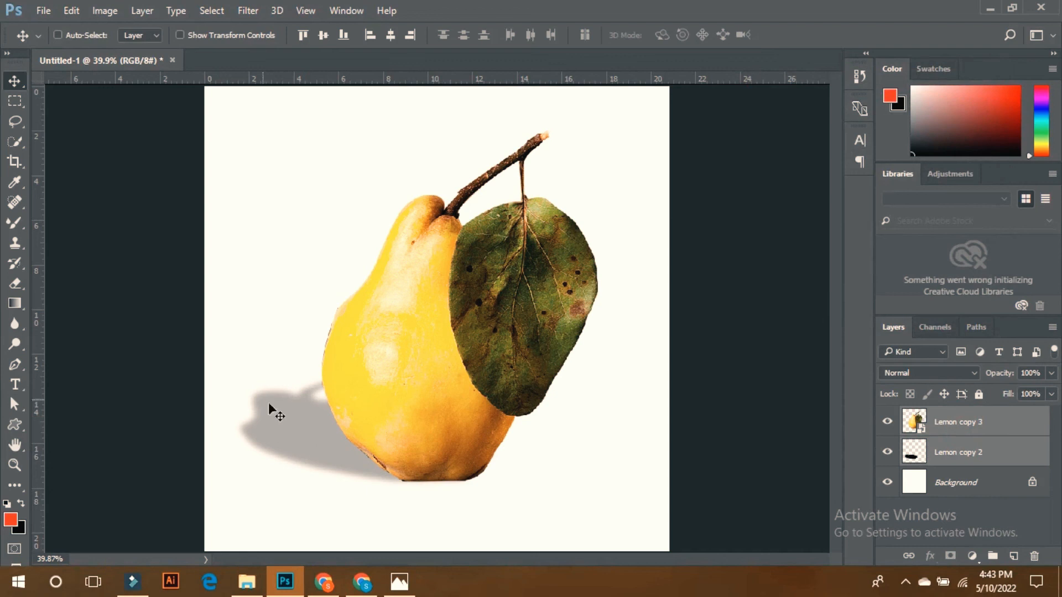
click(939, 450)
drag(940, 449, 1033, 556)
Duplicate the Lemon copy 3 layer, rasterize the lower one and fill its pear shape with black
click(940, 426)
key(ctrl+j)
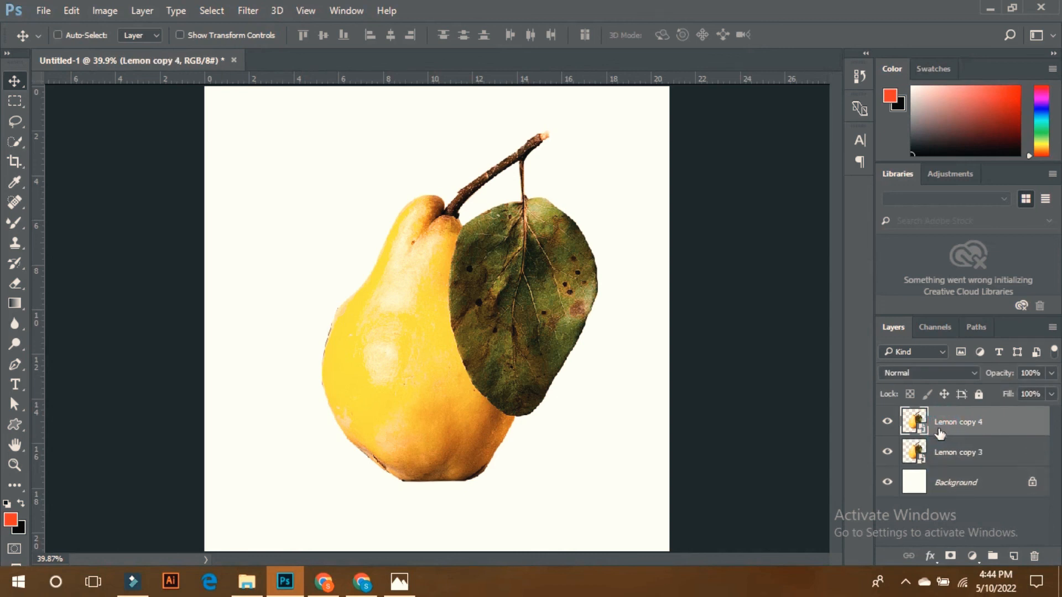
right_click(941, 452)
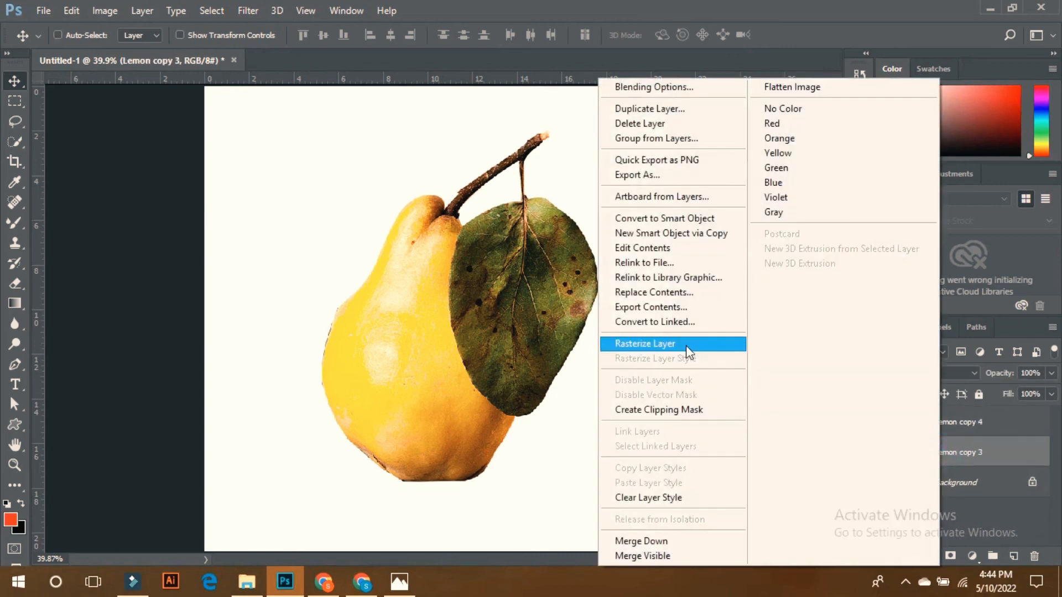
click(687, 349)
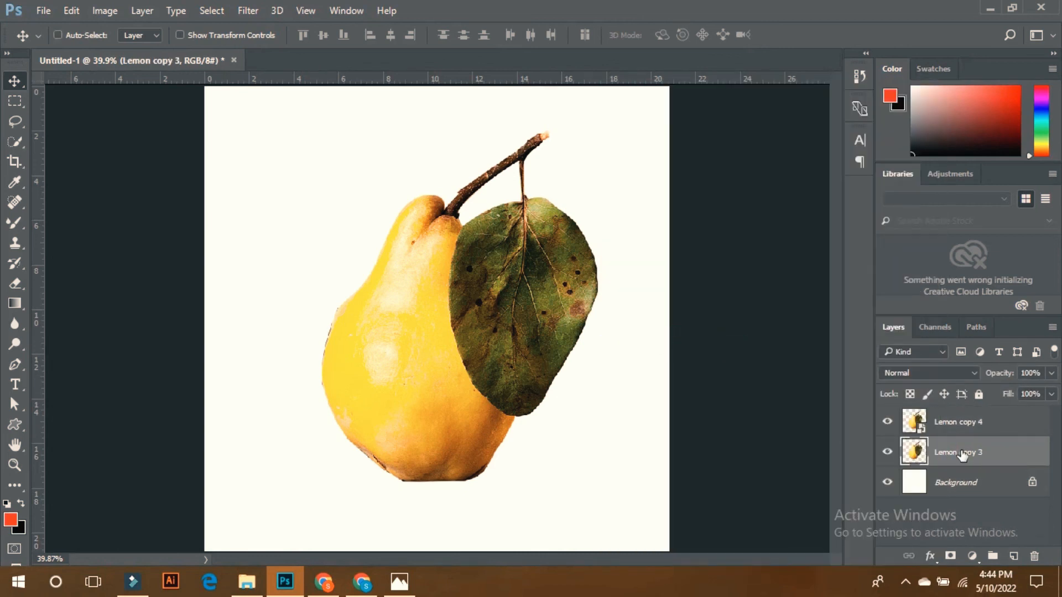
key(shift+ctrl+BackSpace)
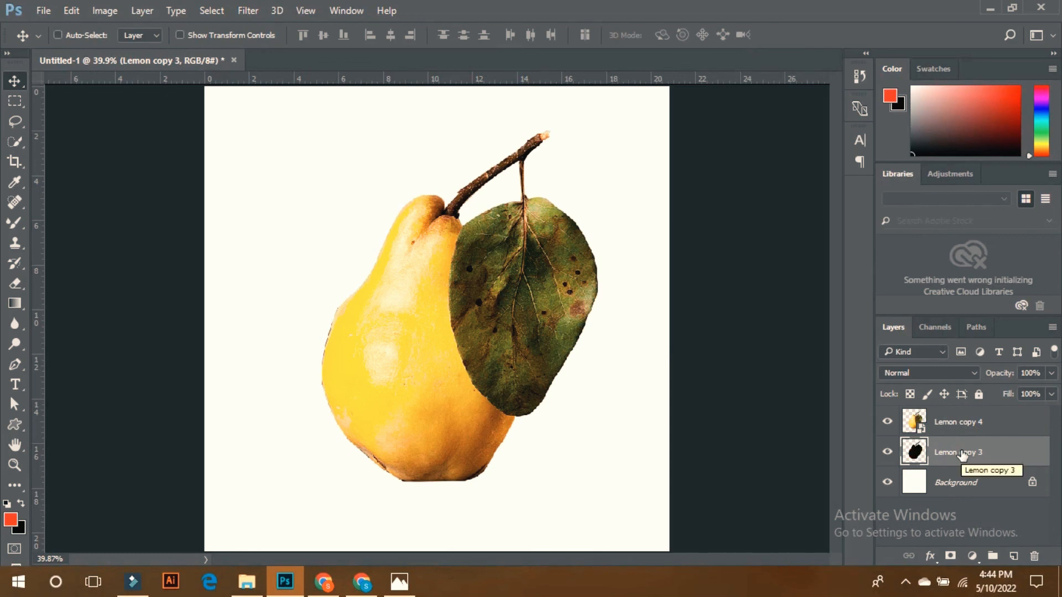
Flatten the Lemon copy 3 silhouette to about 27% height and skew it about 63° leftward from the pear's base
key(ctrl+t)
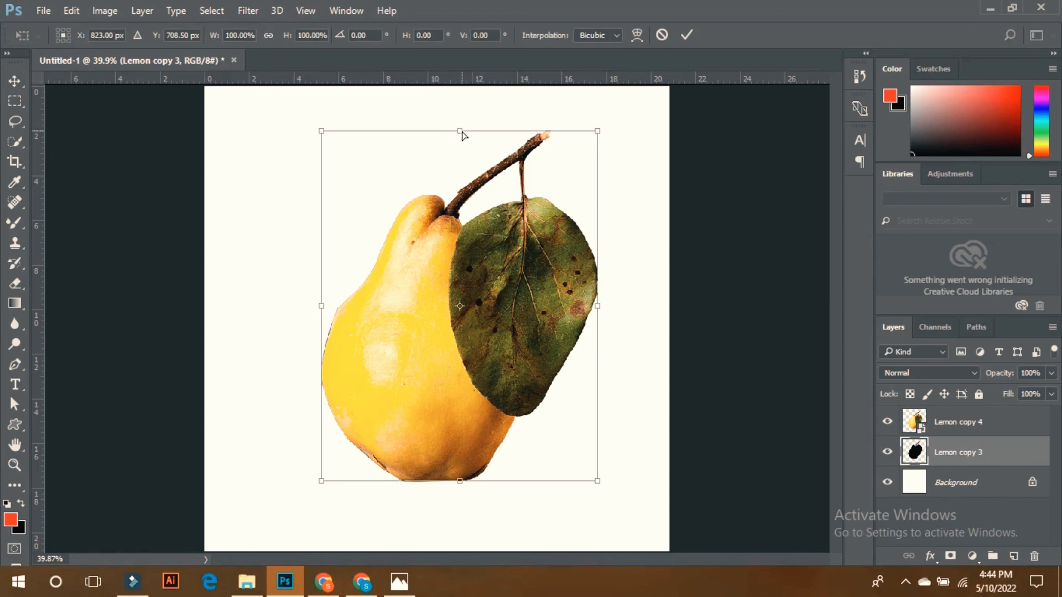
drag(461, 134, 275, 391)
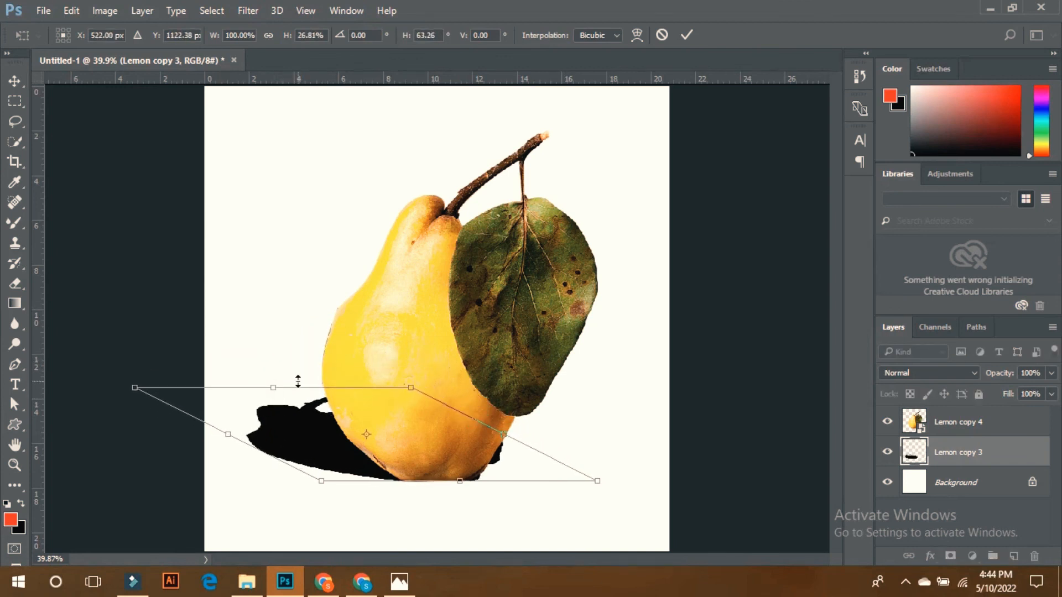
key(Return)
Set the Lemon copy 3 cast shadow's opacity to 36% and soften its edges with a light Gaussian Blur
click(1051, 373)
drag(1053, 391, 1005, 393)
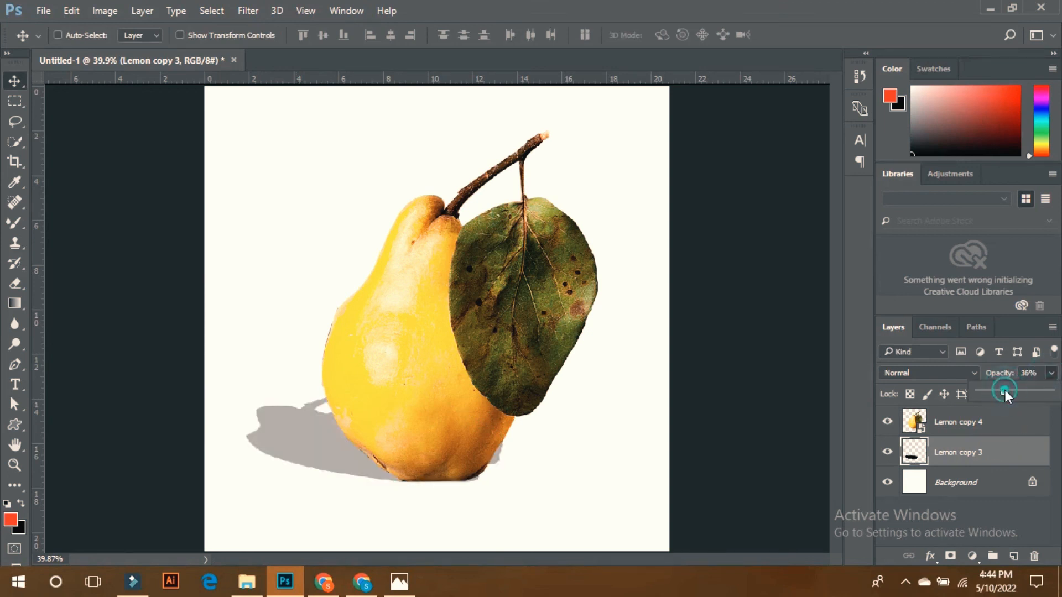
click(247, 10)
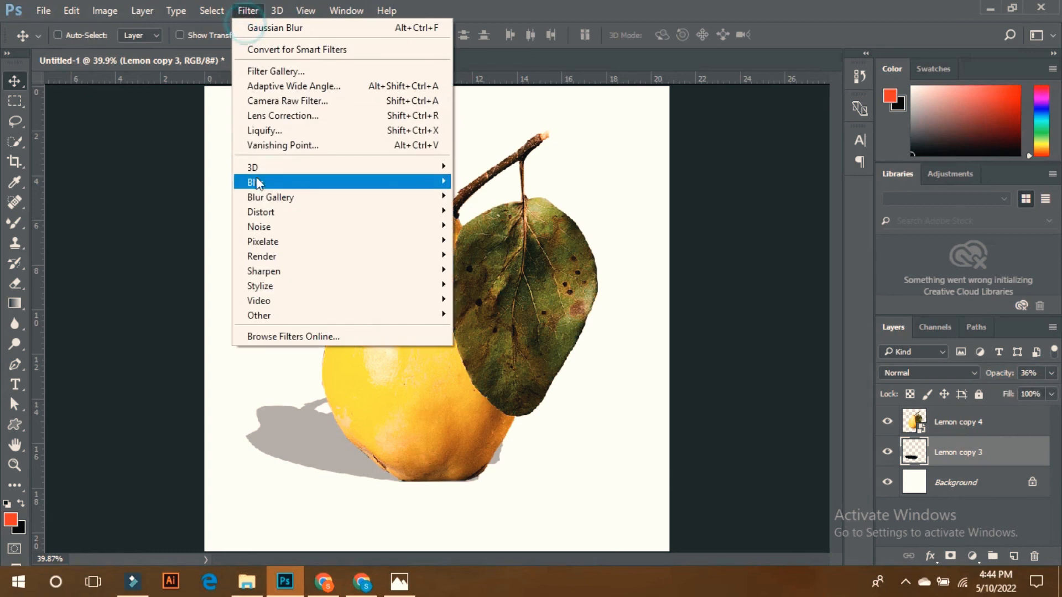
mouse_move(257, 182)
click(498, 239)
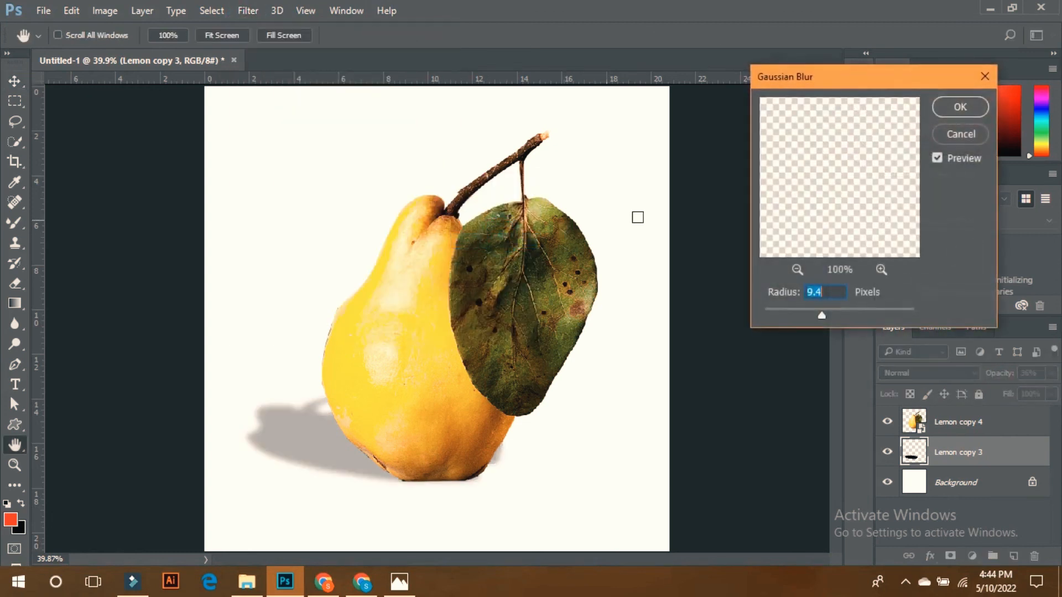
drag(822, 315, 809, 316)
click(957, 107)
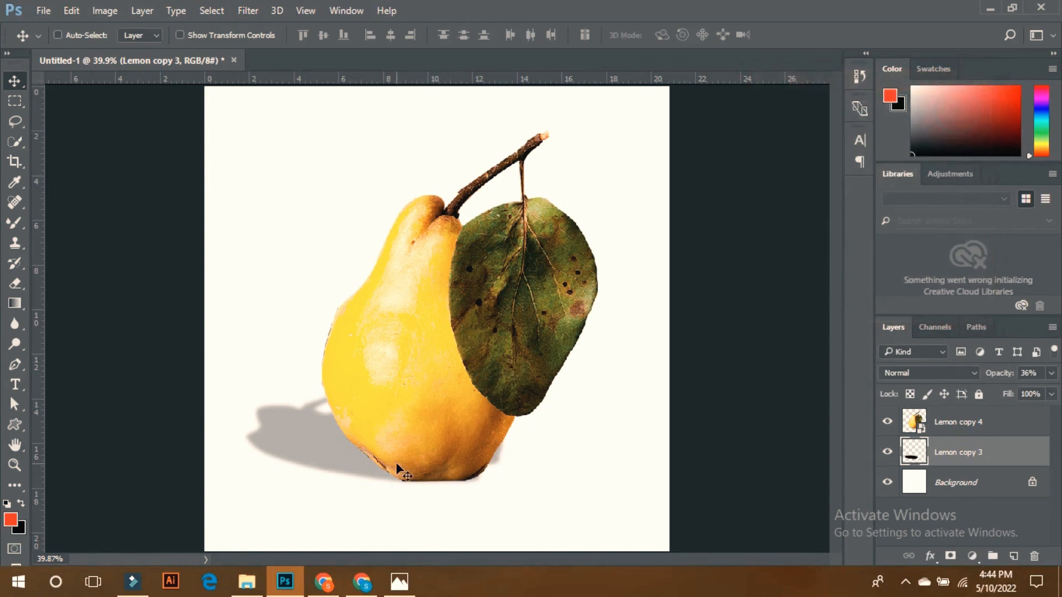
Nudge the Lemon copy 3 cast shadow slightly to the left and delete its layer
drag(364, 463, 359, 469)
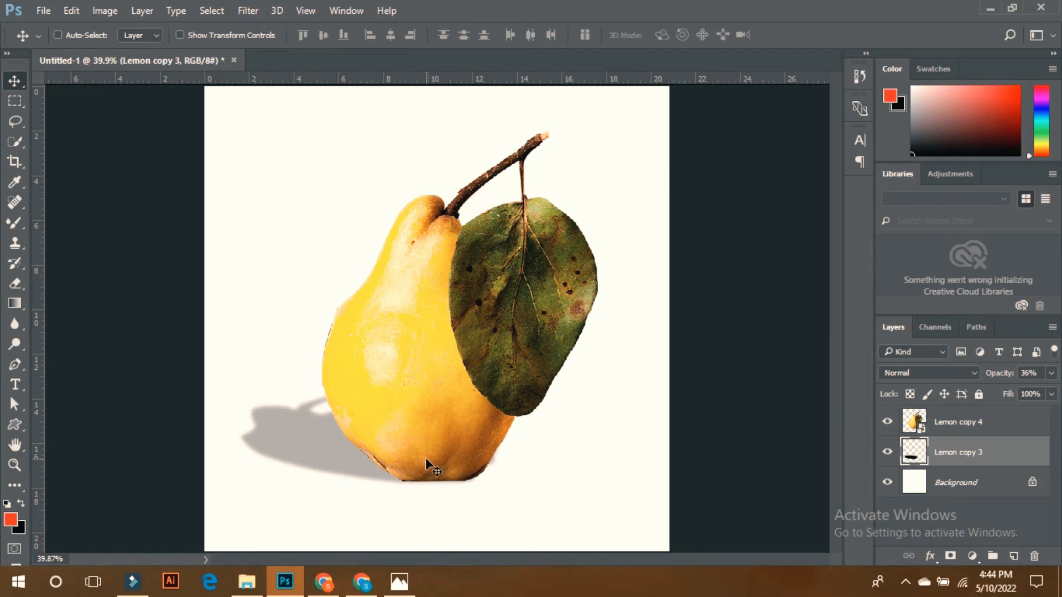
drag(952, 452, 1033, 556)
Duplicate the Lemon copy 4 layer and place its lower pear, flipped vertically, directly beneath the original so the bases touch
click(943, 423)
key(ctrl+j)
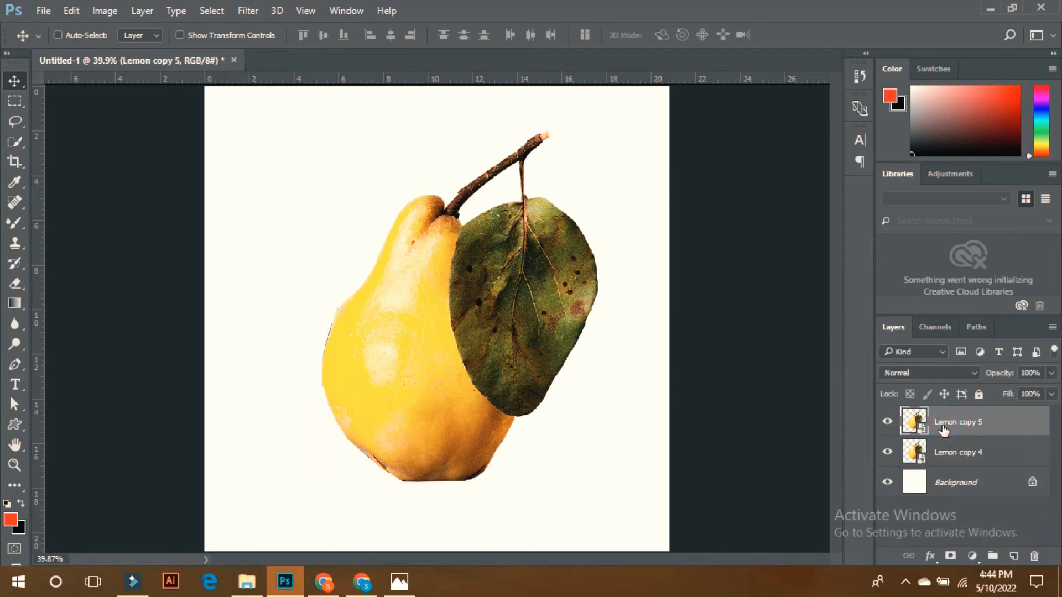
click(962, 452)
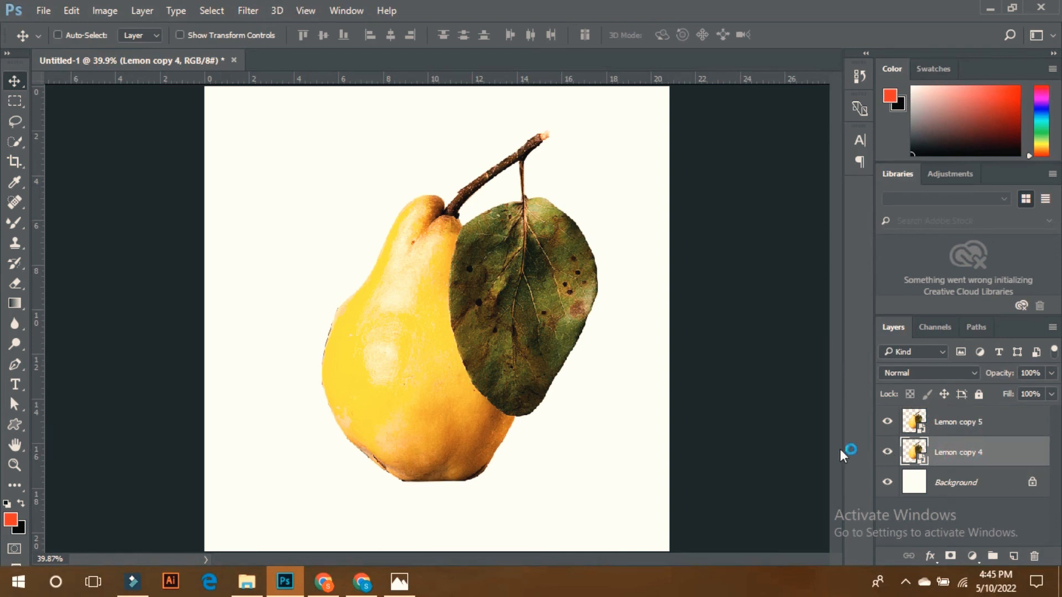
key(ctrl)
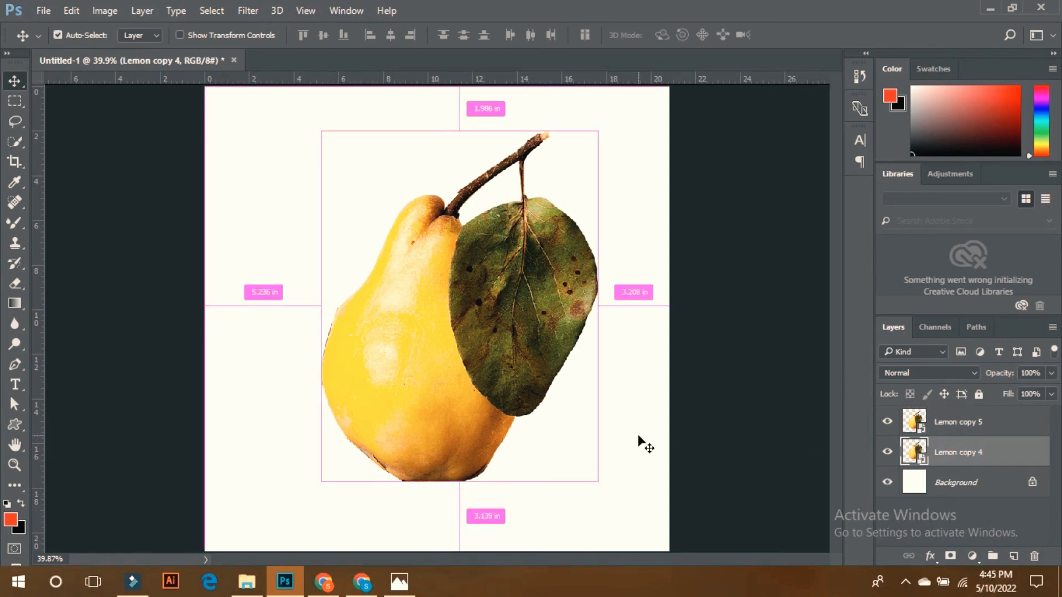
key(ctrl+t)
right_click(431, 357)
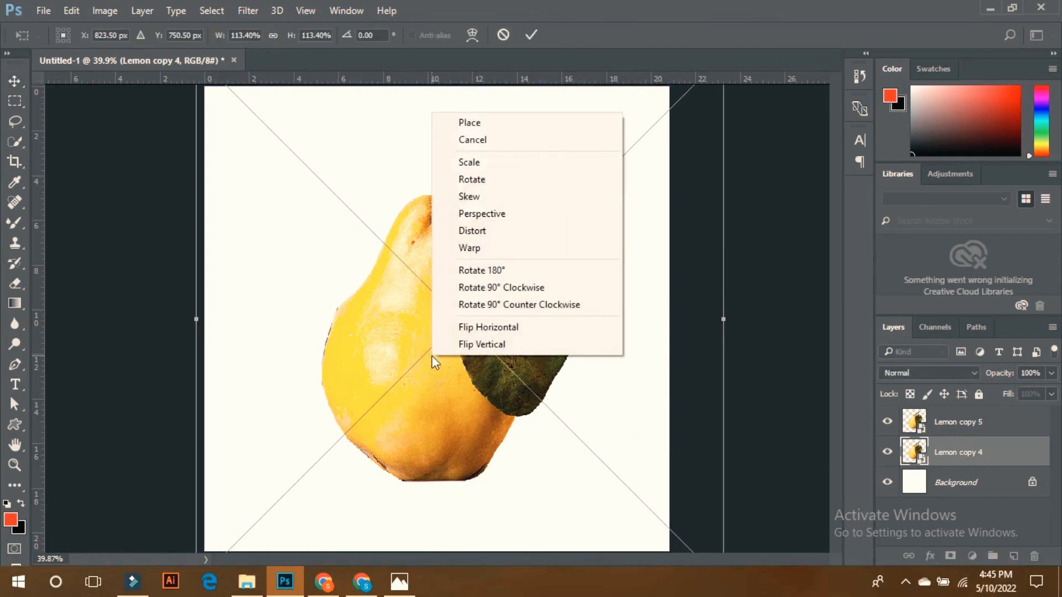
click(439, 345)
drag(450, 171, 454, 493)
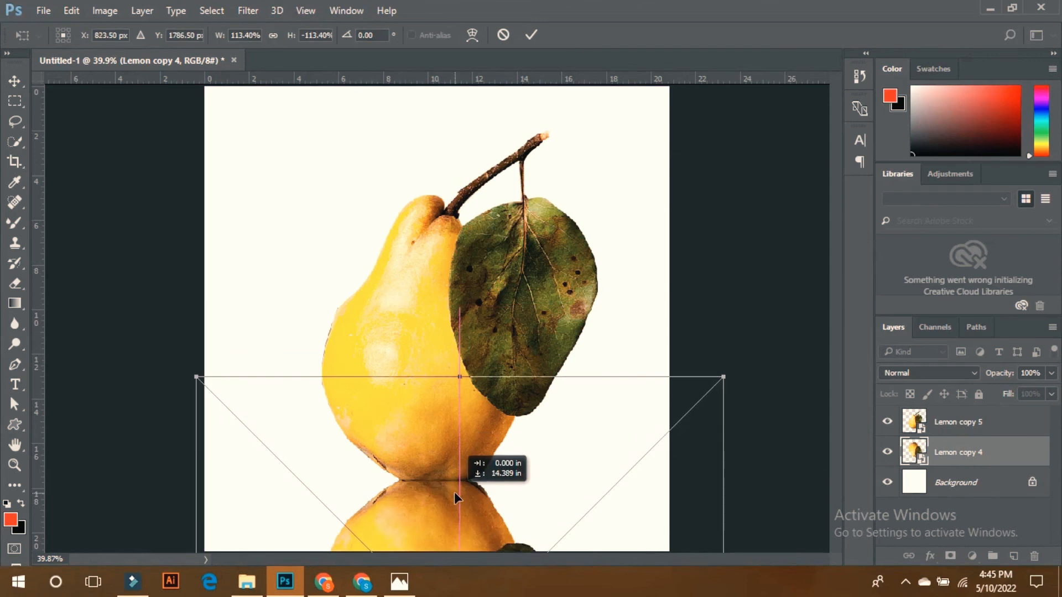
key(Return)
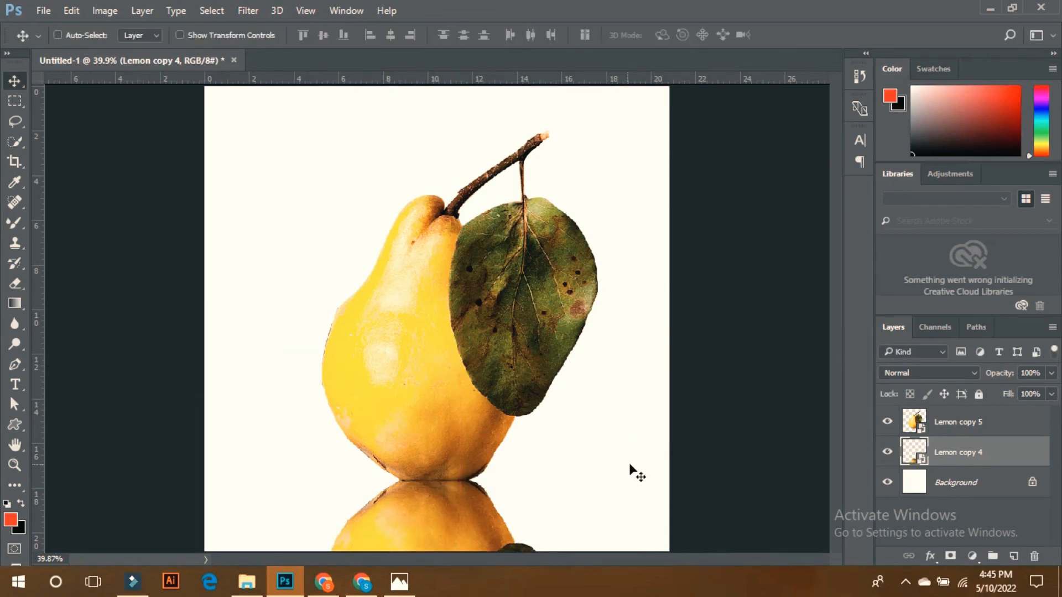
Set the opacity of the flipped pear reflection on Lemon copy 4 to 61%
click(1051, 372)
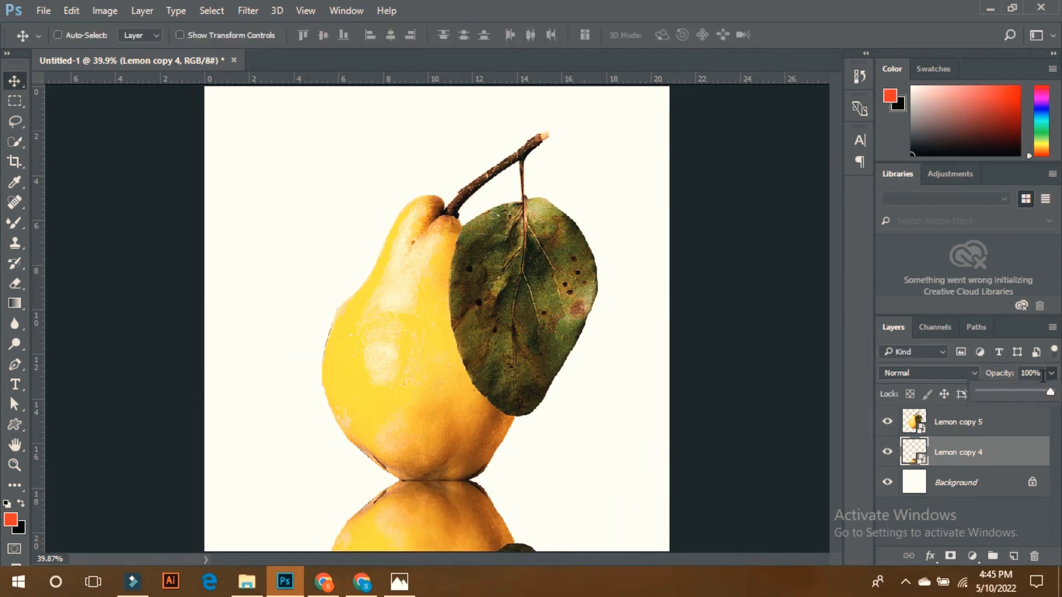
click(1017, 391)
drag(1000, 391, 997, 393)
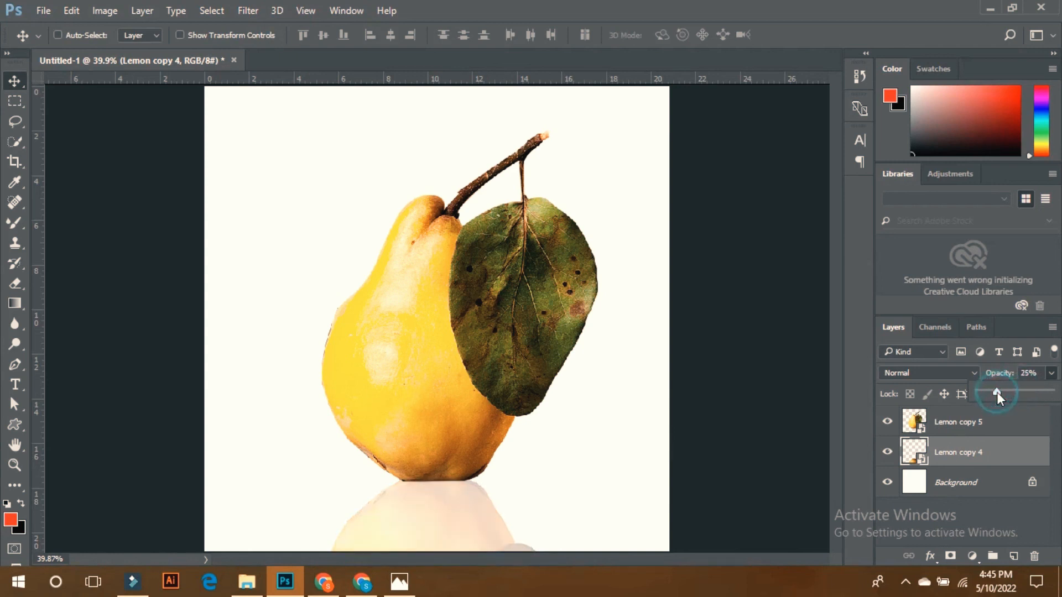
drag(1005, 392, 1029, 396)
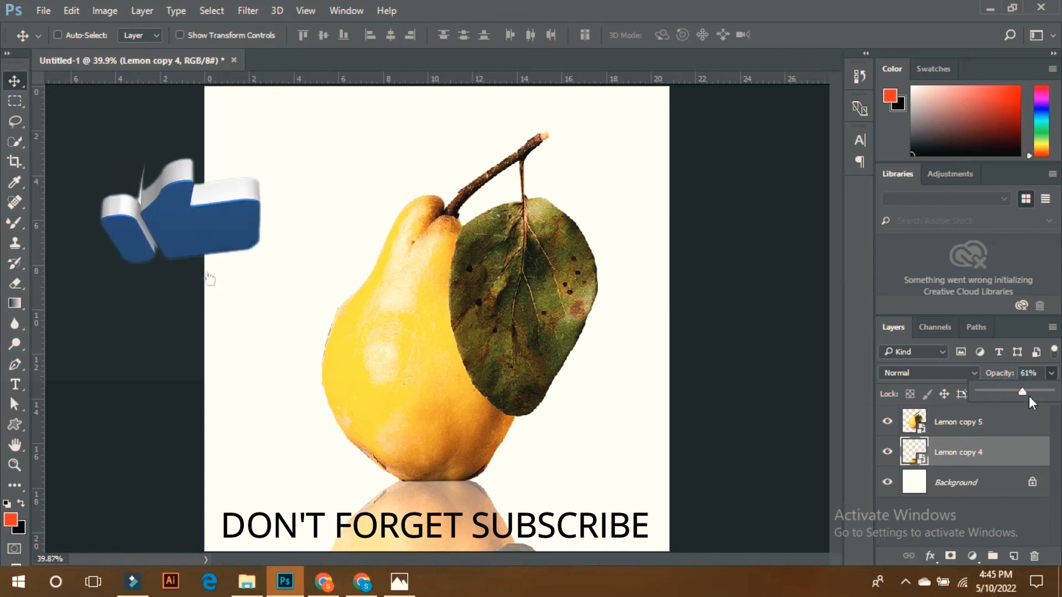
Soften the Lemon copy 4 reflection with a 4.0-pixel Gaussian Blur and set its opacity to 36%
click(248, 10)
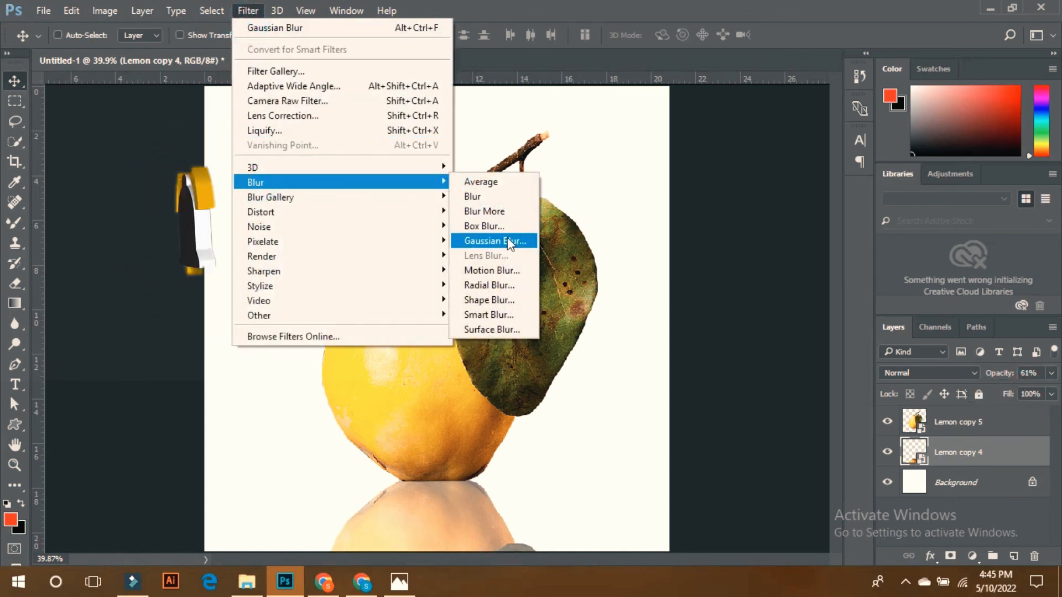
click(507, 239)
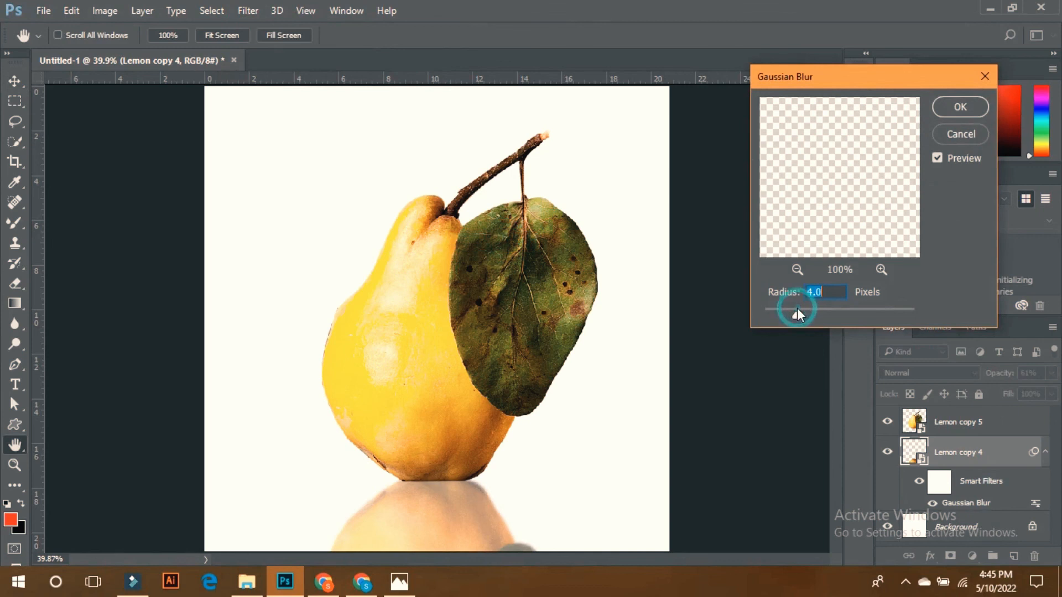
click(951, 104)
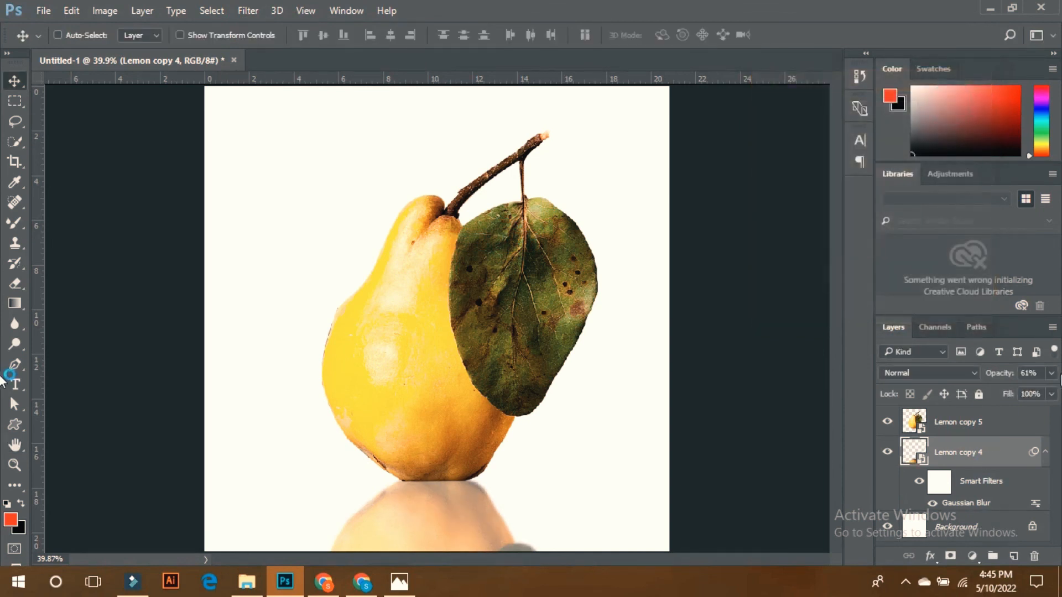
click(1051, 373)
drag(1024, 391, 1005, 391)
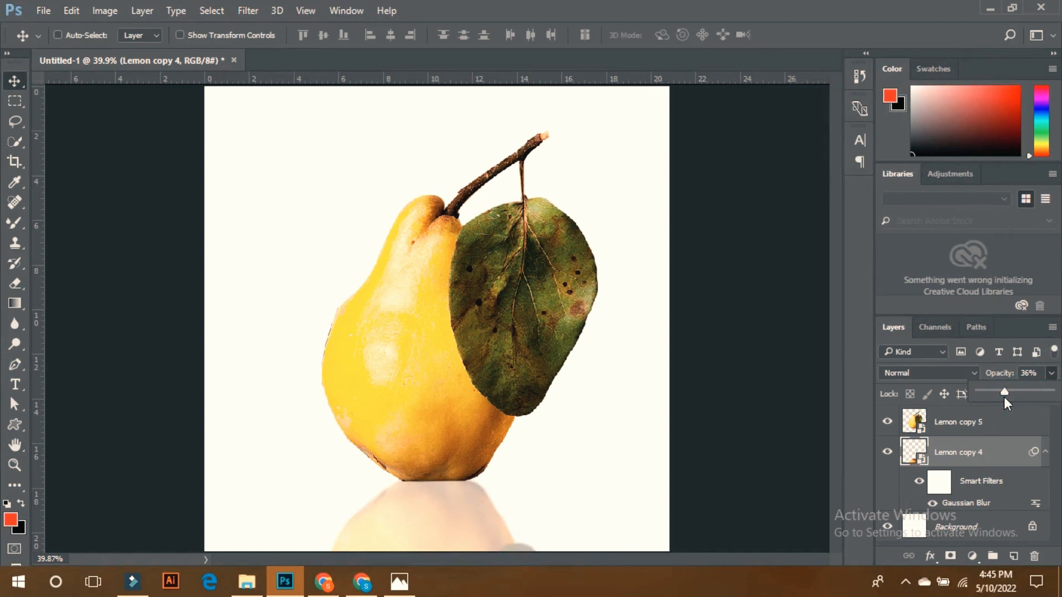
click(1005, 398)
click(1005, 399)
click(1005, 399)
click(1005, 399)
click(1005, 398)
click(1005, 398)
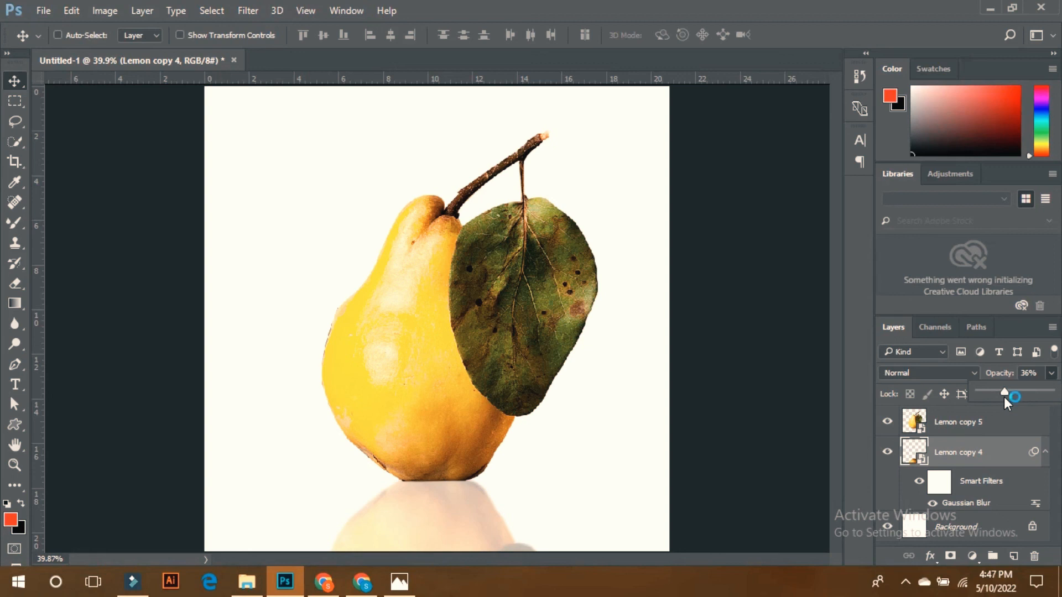